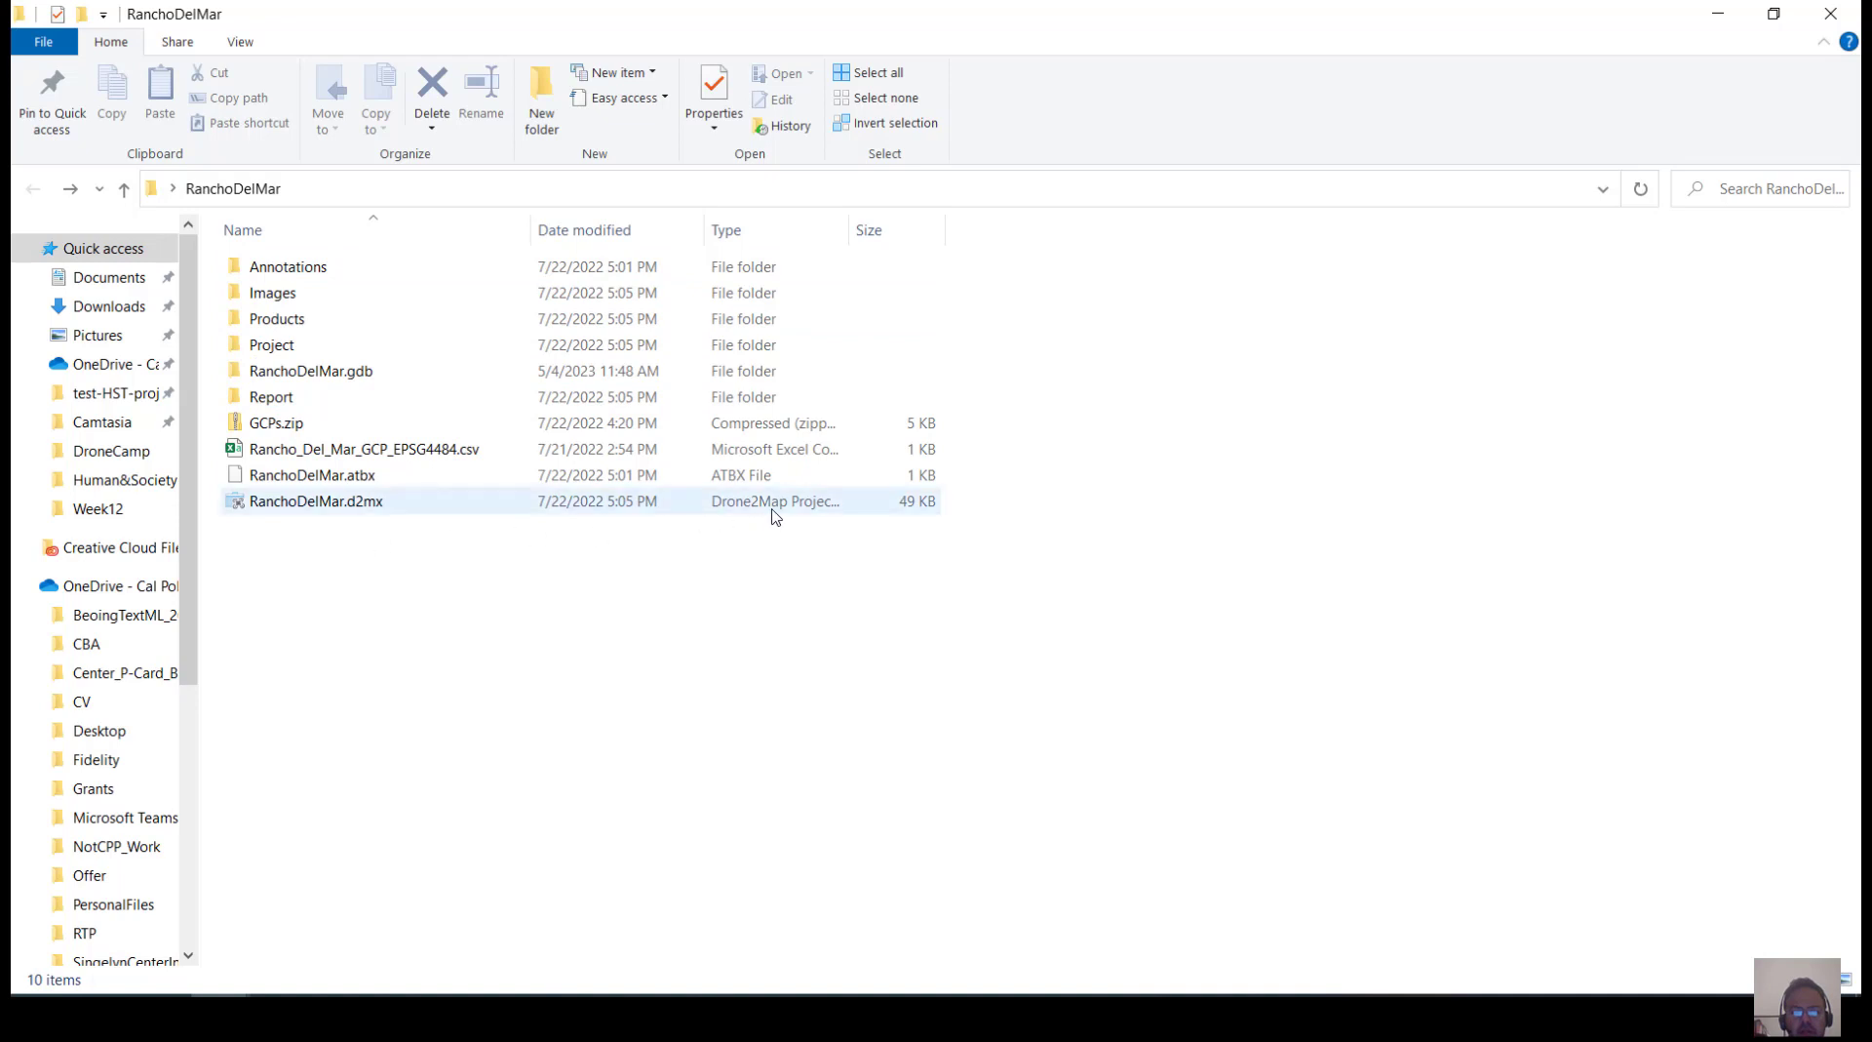
Open the RanchoDelMar.d2mx project and repath its missing images to the RanchoDelMar folder on the Desktop
{"action": "double_click", "coordinate": [309, 501]}
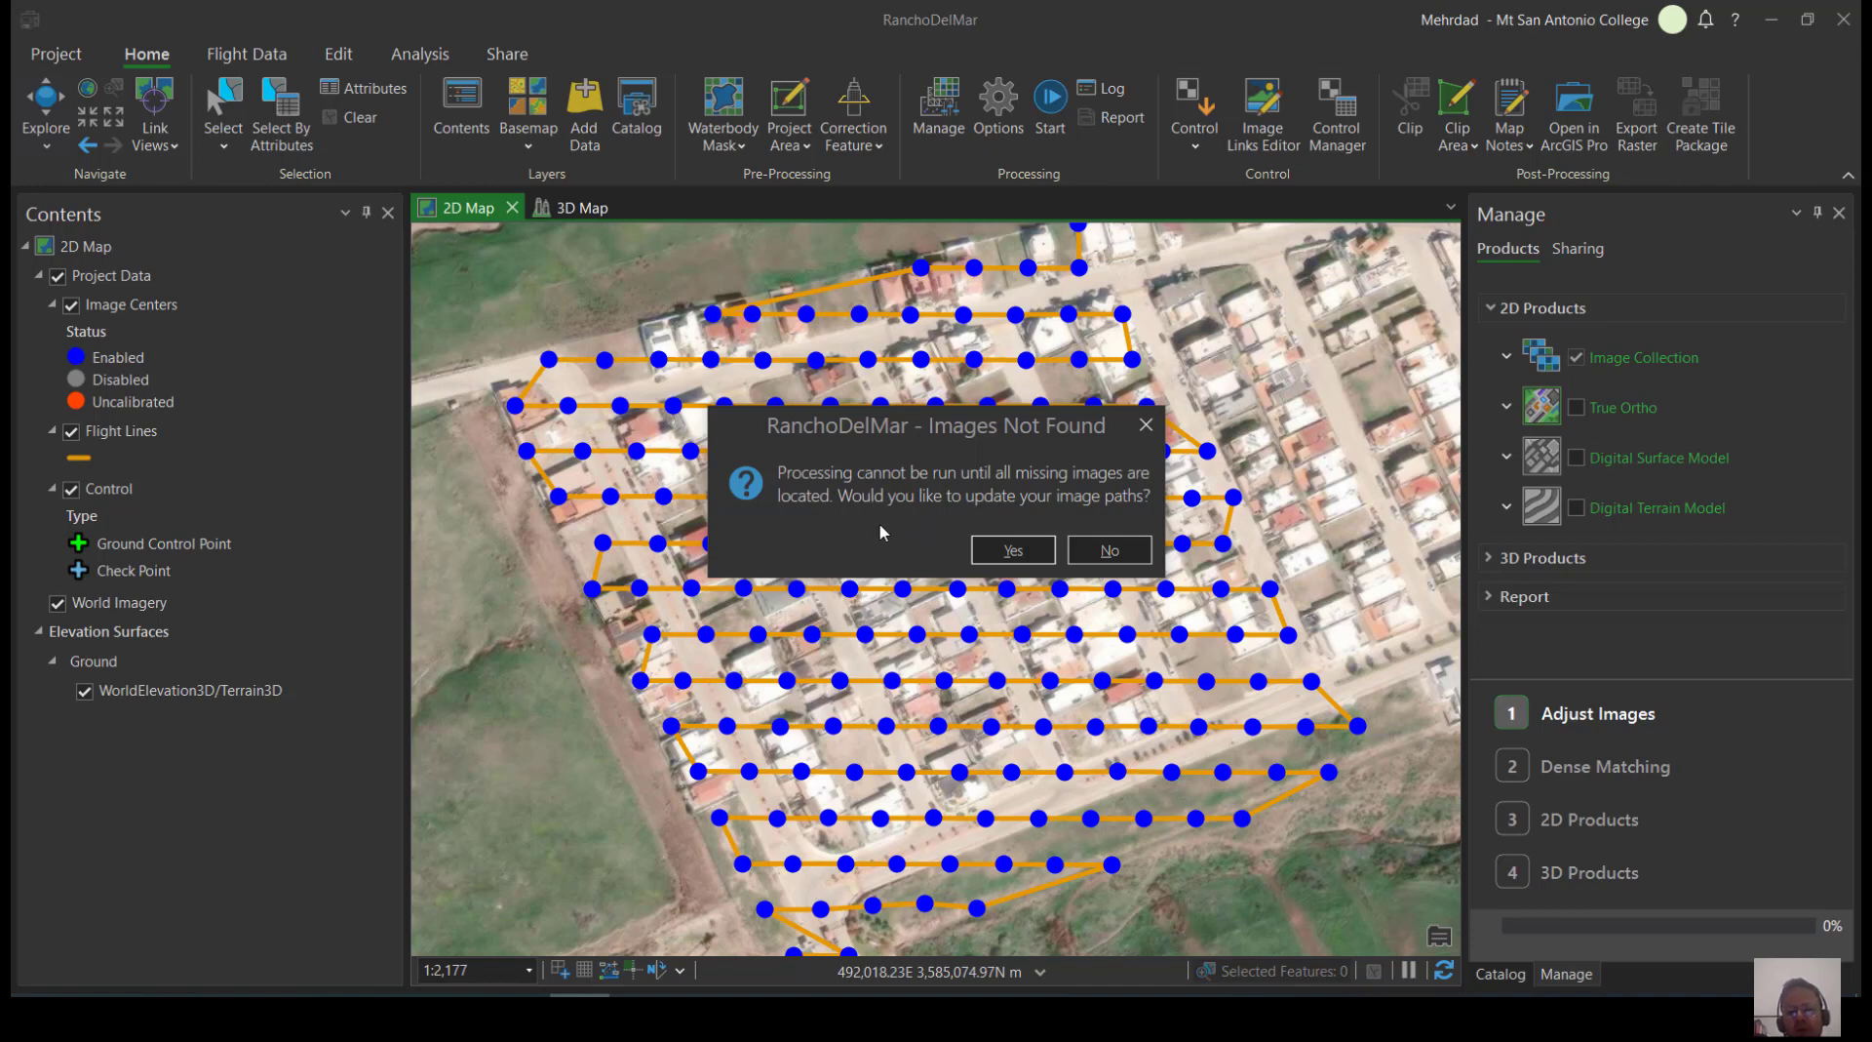
{"action": "left_click", "coordinate": [1012, 562]}
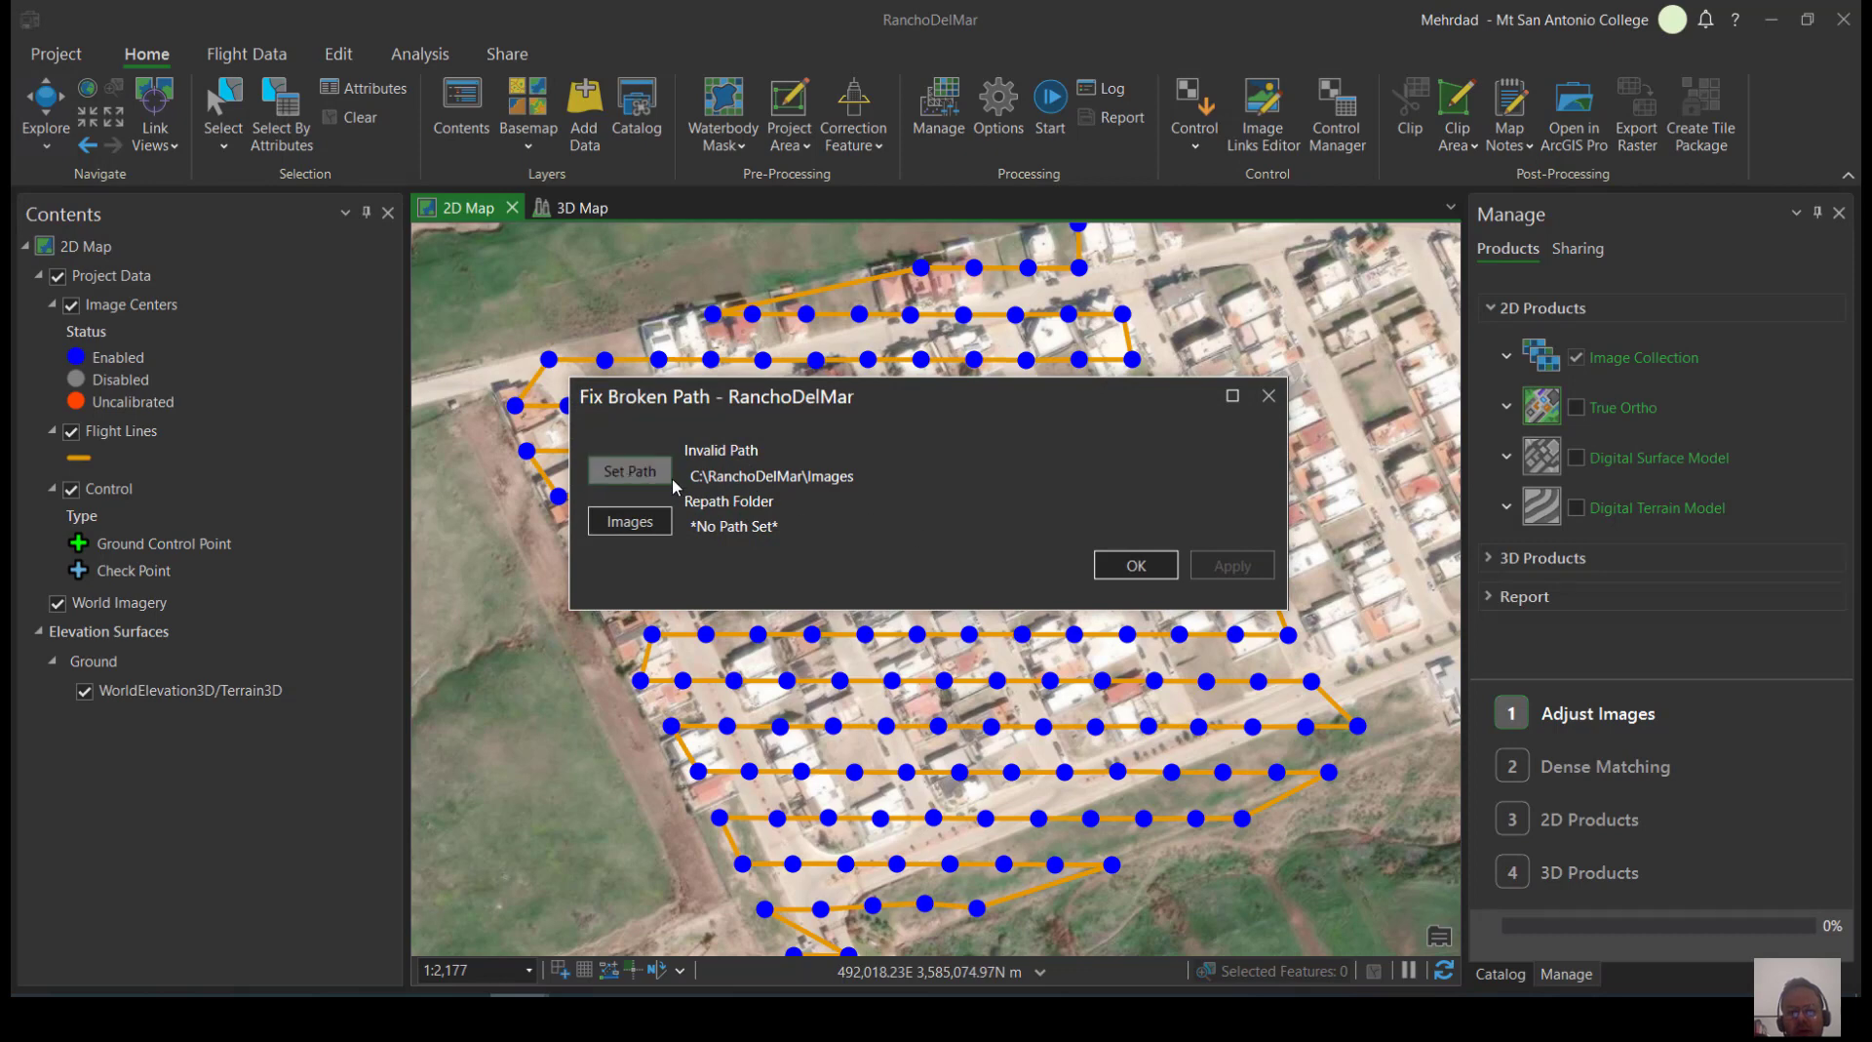
{"action": "left_click", "coordinate": [663, 477]}
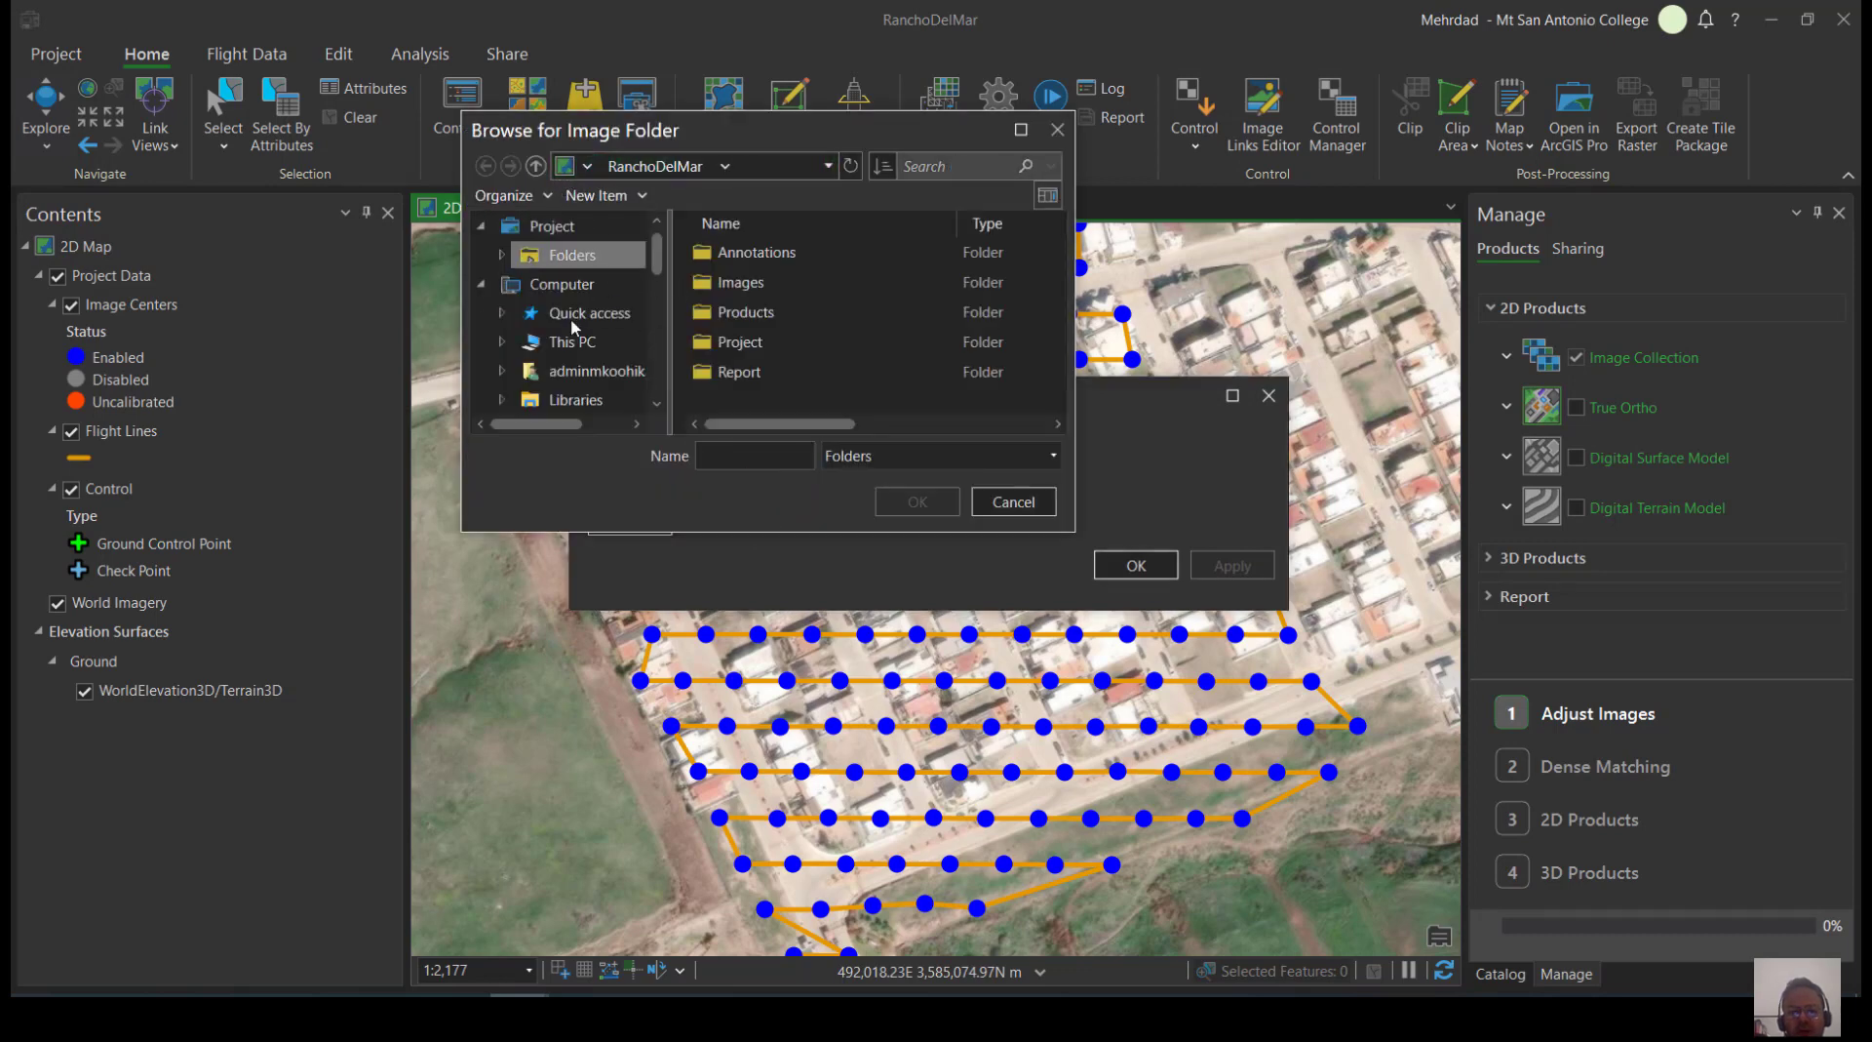
{"action": "left_click", "coordinate": [588, 344]}
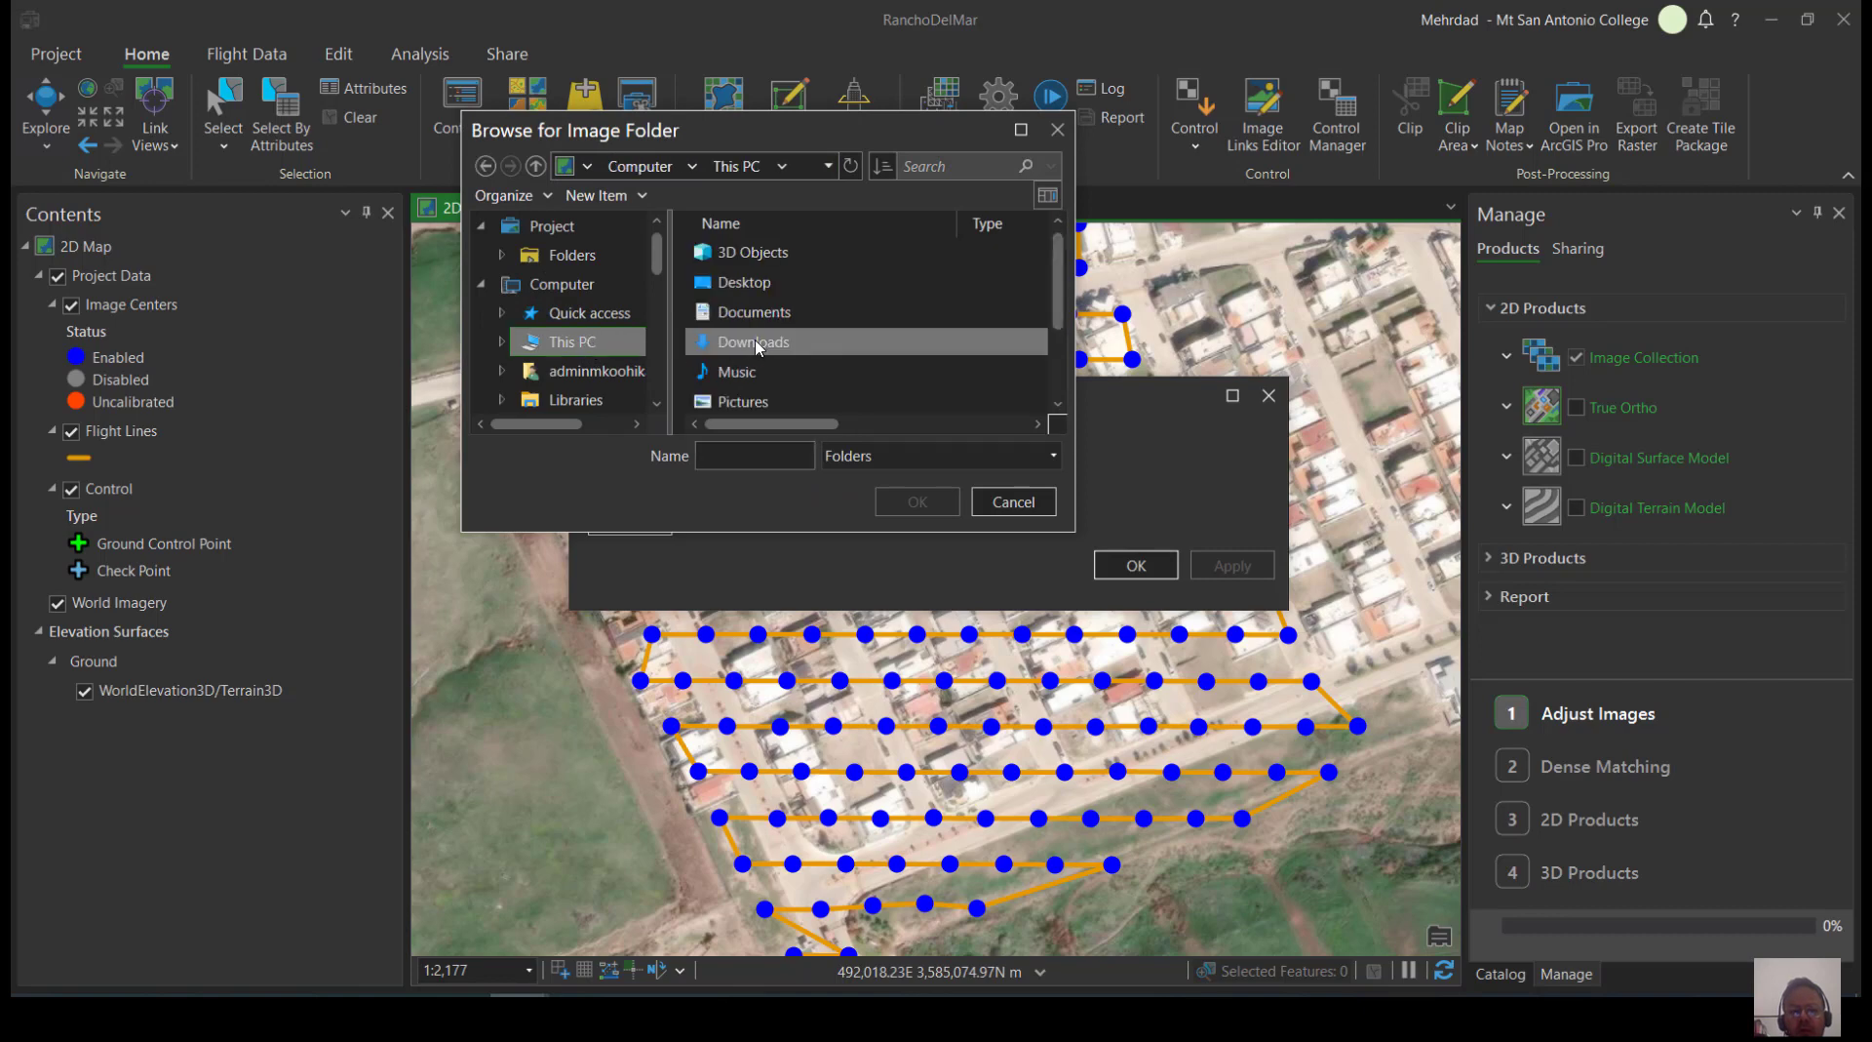
{"action": "double_click", "coordinate": [746, 284]}
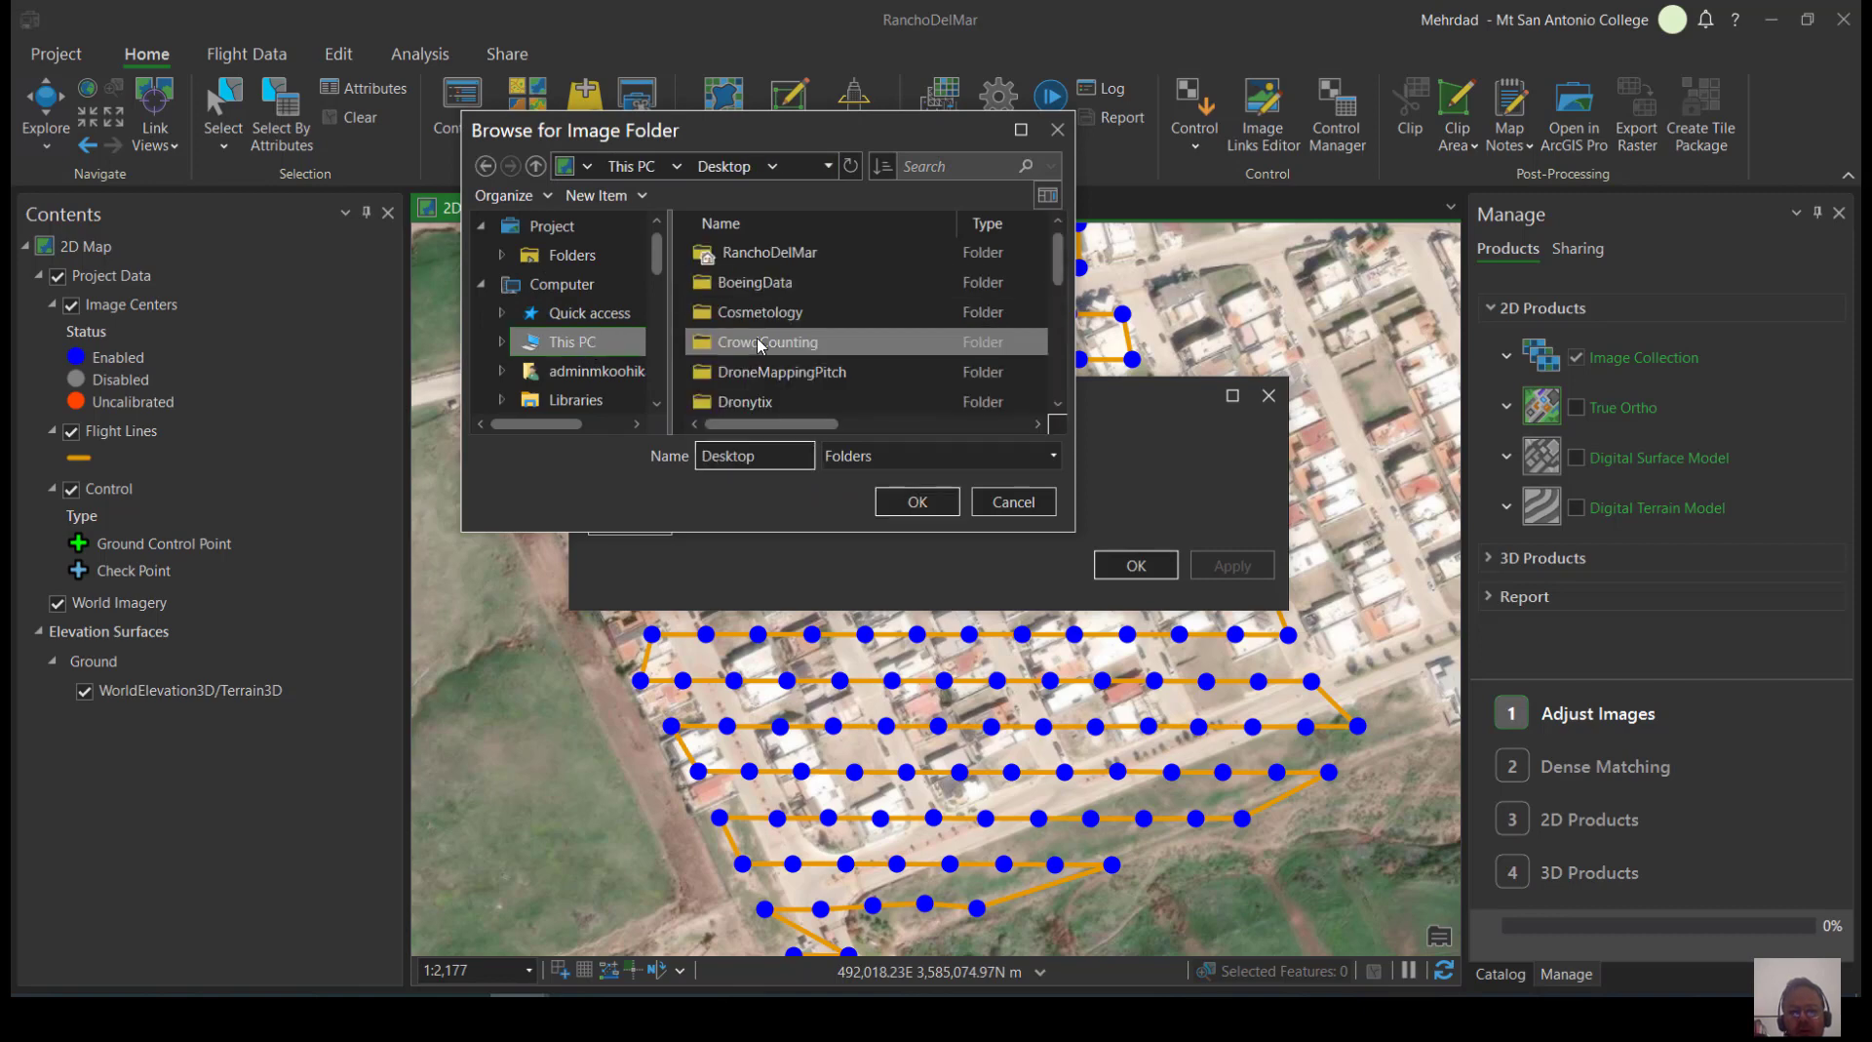
{"action": "left_click", "coordinate": [768, 341]}
{"action": "left_click", "coordinate": [770, 252]}
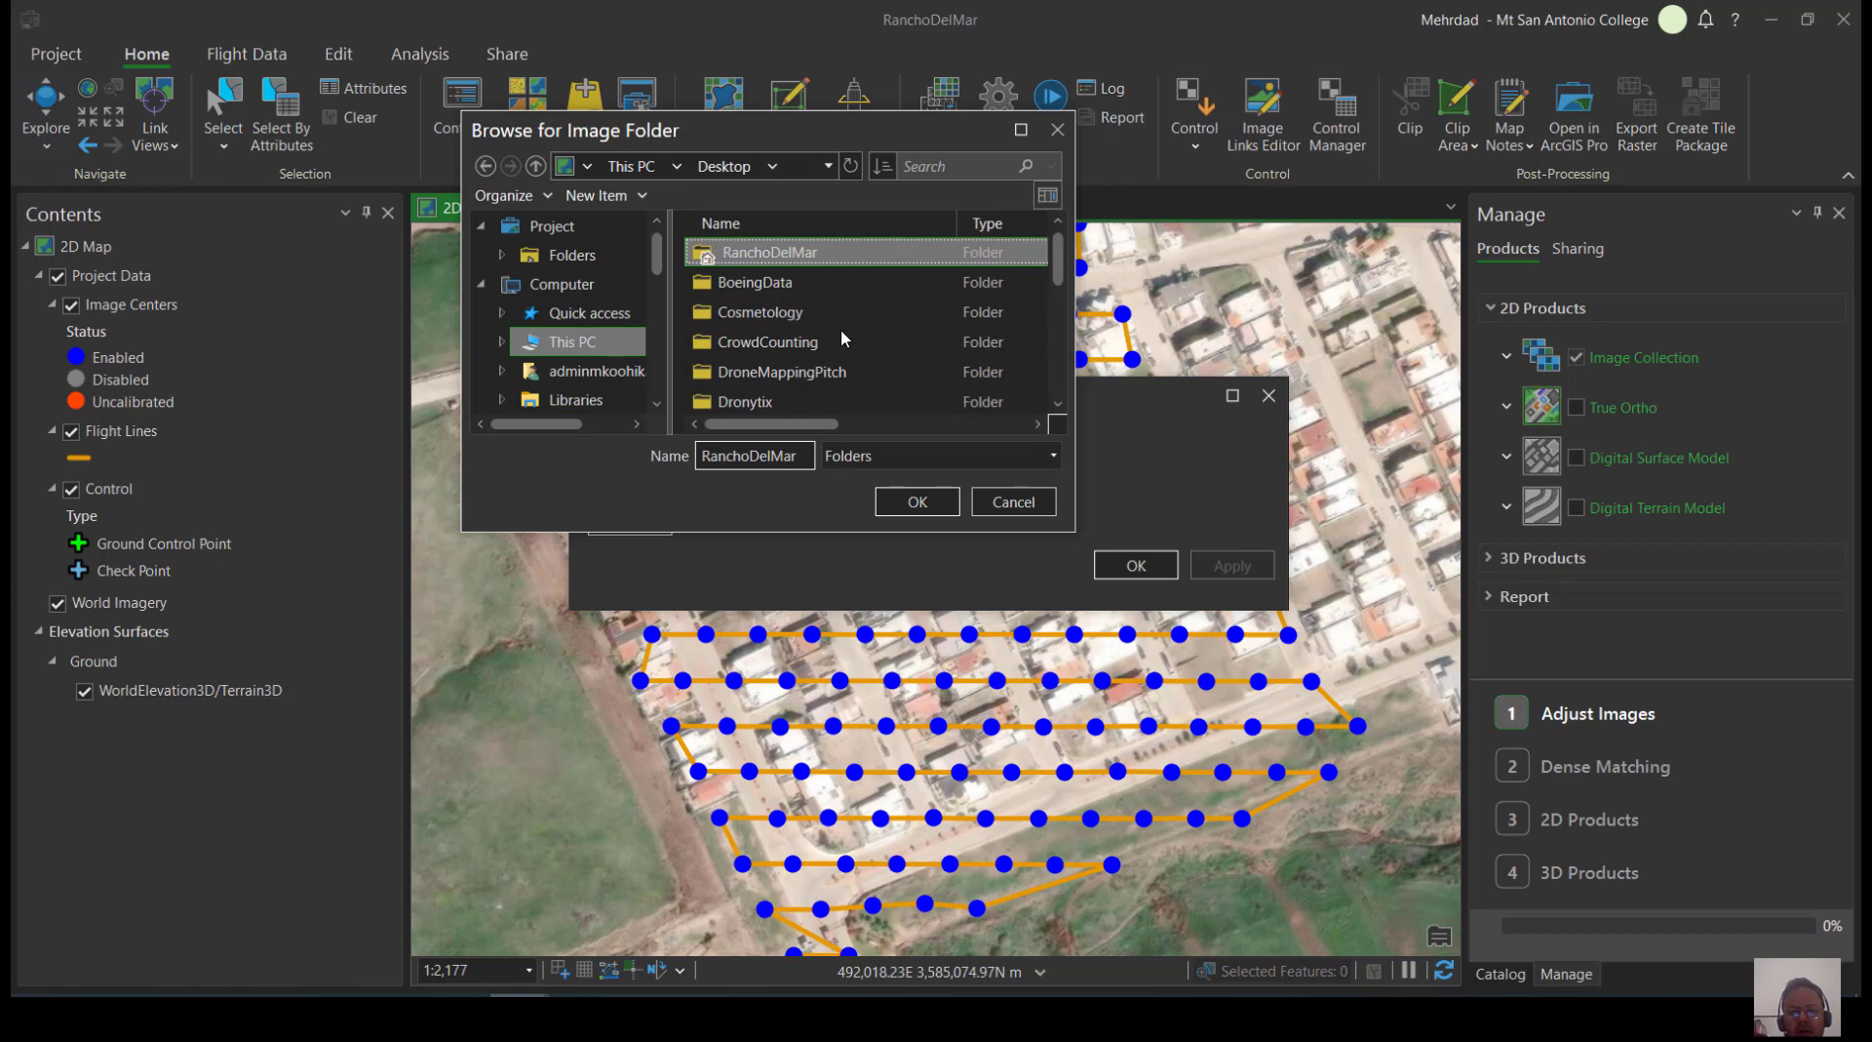
{"action": "left_click", "coordinate": [889, 506]}
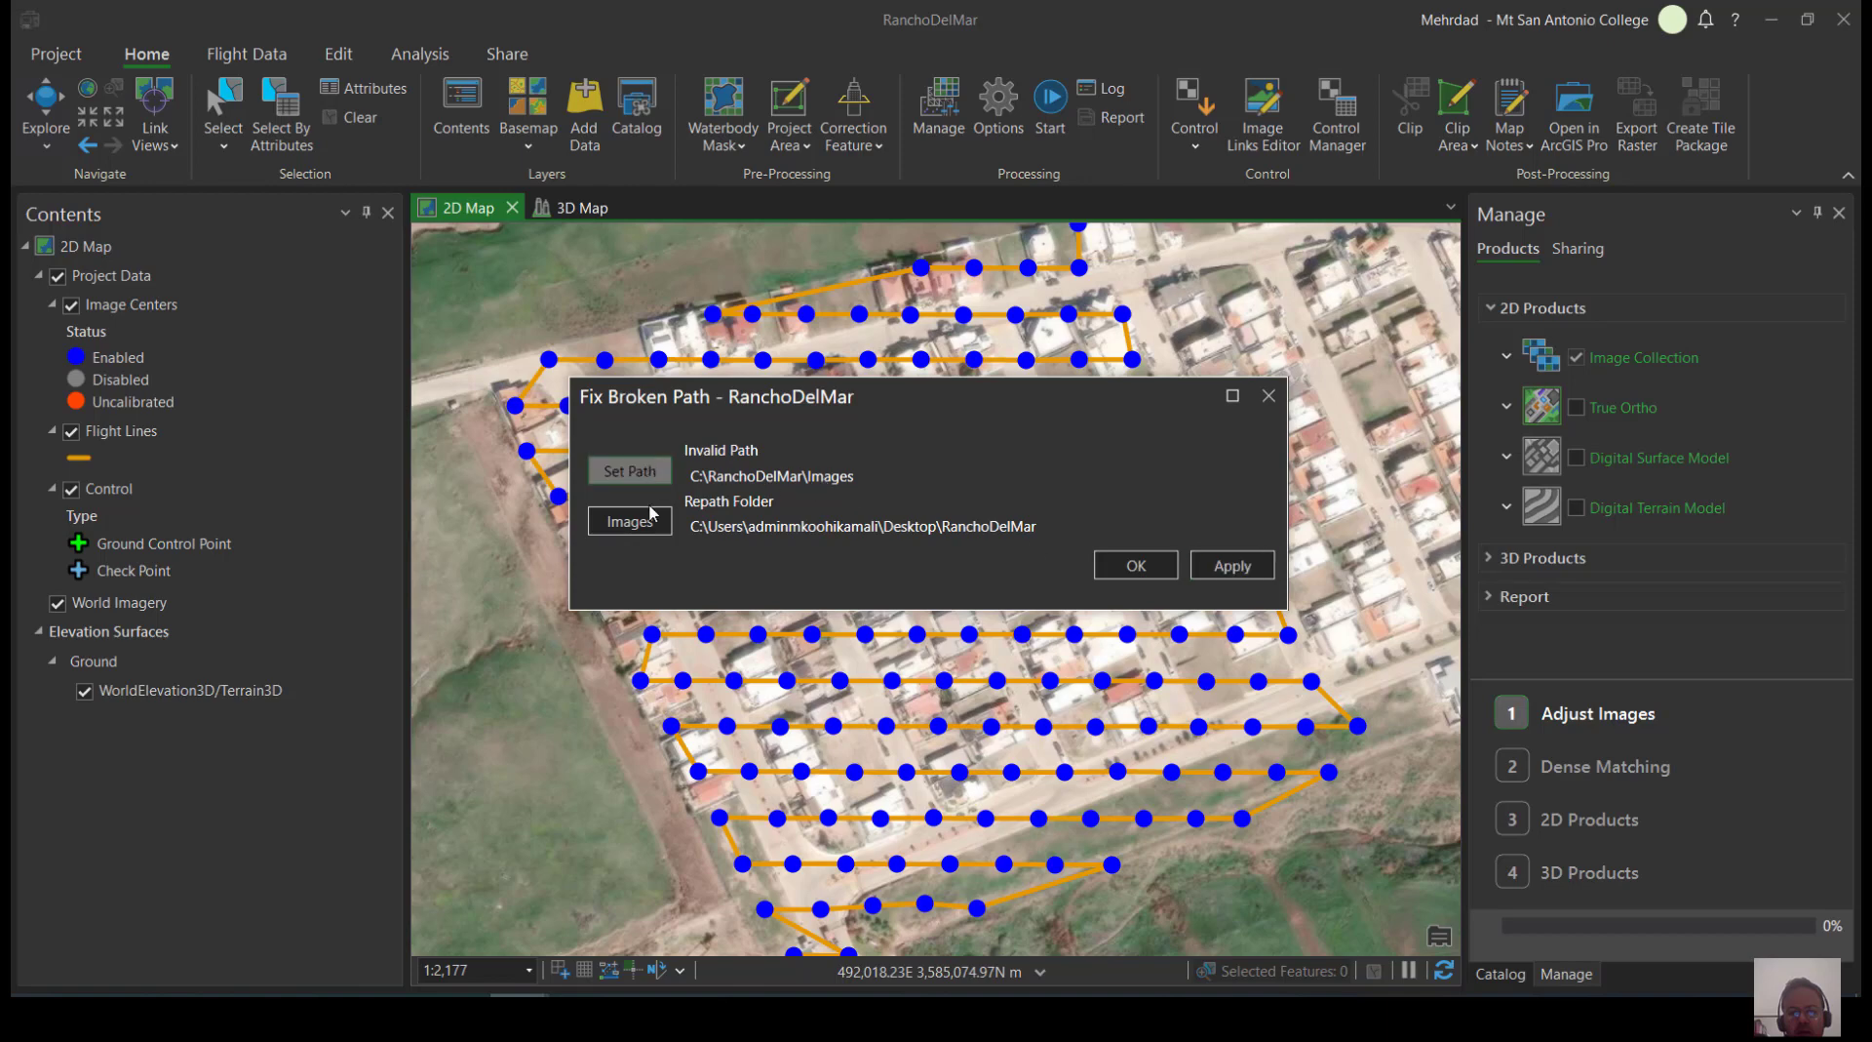
Change the repath folder to the Images subfolder of RanchoDelMar and apply the image path fix
{"action": "left_click", "coordinate": [658, 468]}
{"action": "double_click", "coordinate": [778, 260]}
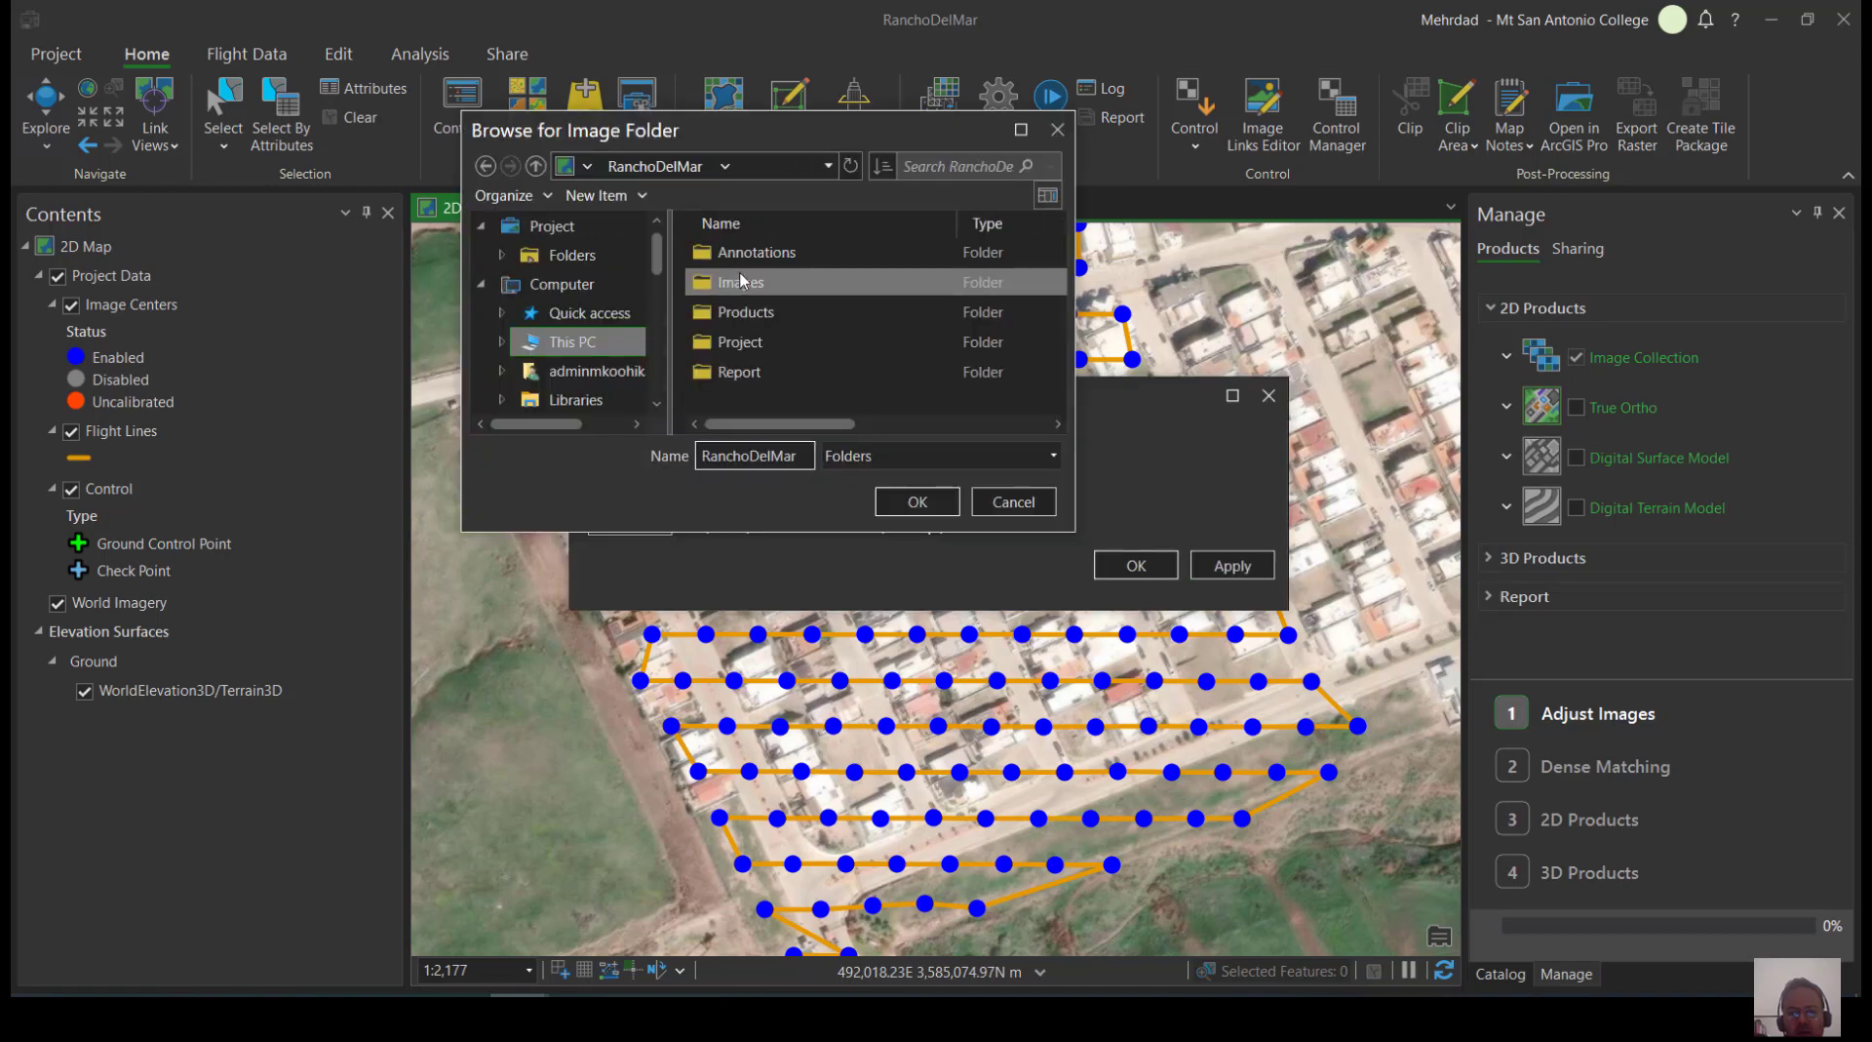
{"action": "left_click", "coordinate": [746, 282]}
{"action": "left_click", "coordinate": [916, 502]}
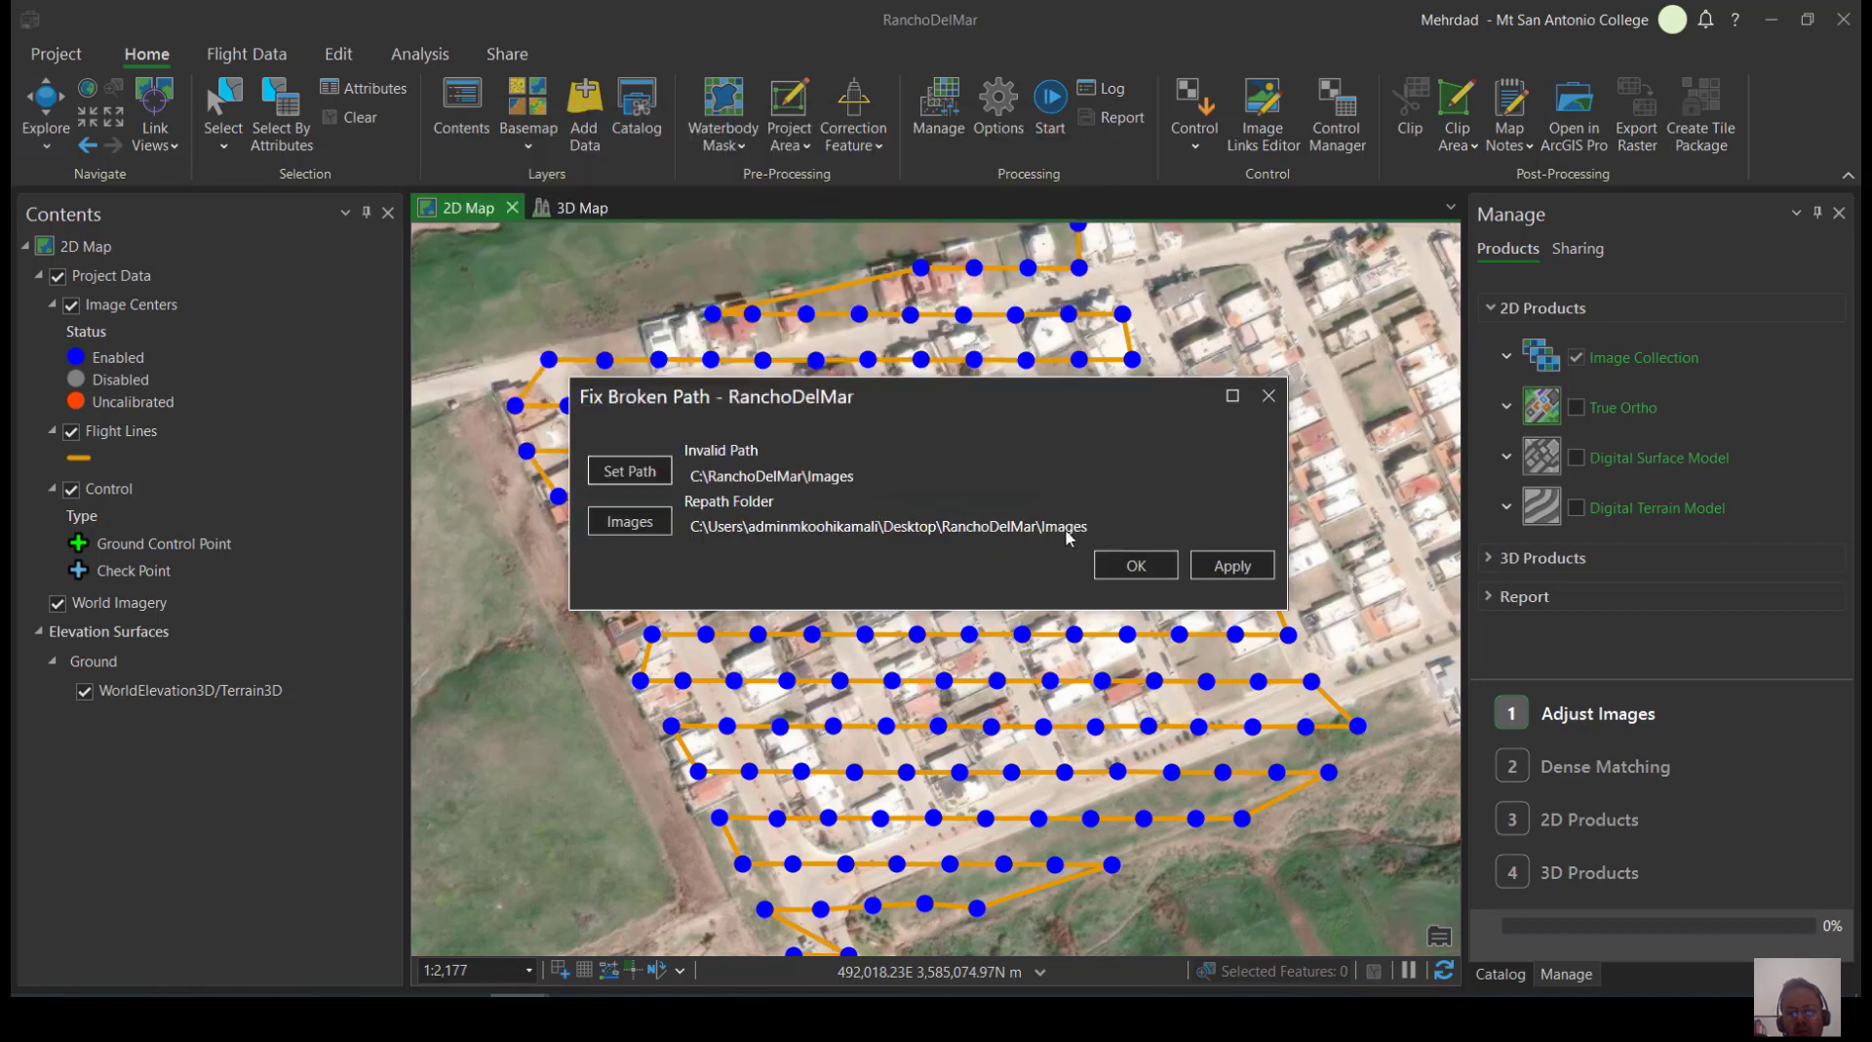
{"action": "left_click", "coordinate": [1107, 563]}
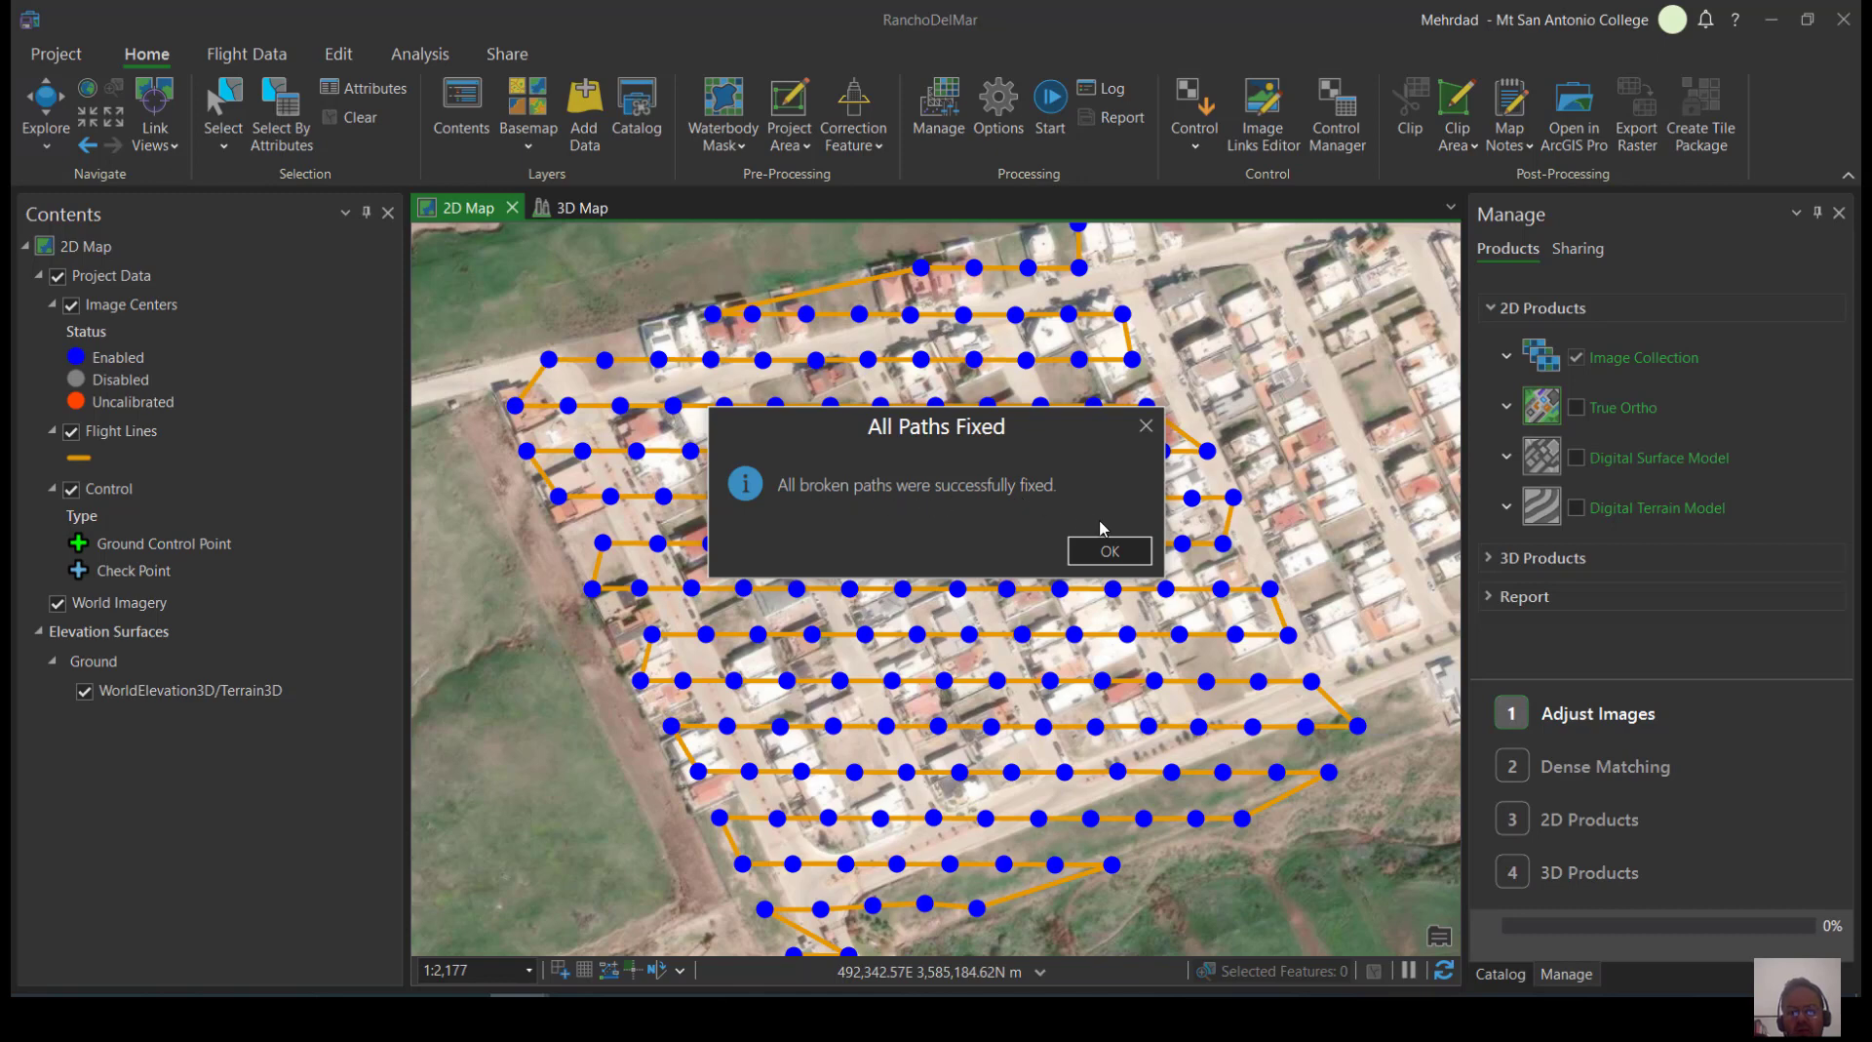
{"action": "left_click", "coordinate": [1107, 552]}
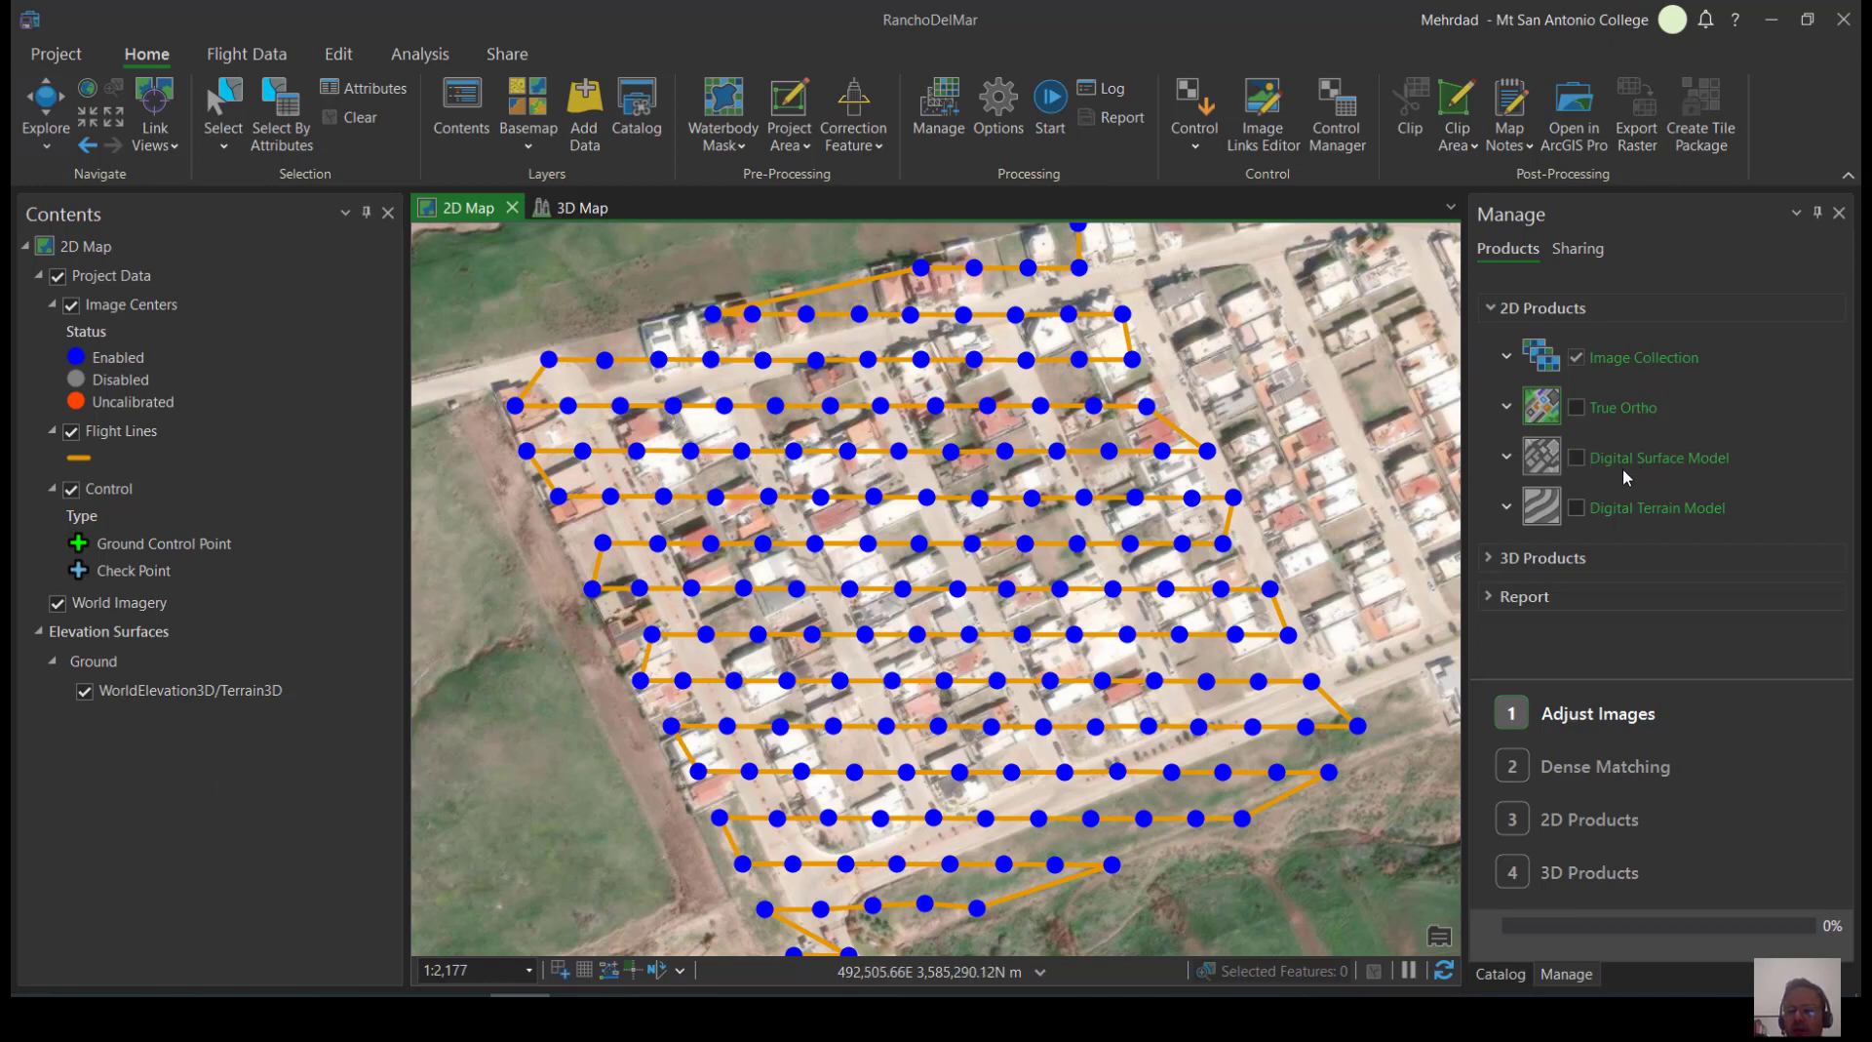
Review the available 2D and 3D products and examine the extent of the flight lines on the 2D map
{"action": "left_click", "coordinate": [1519, 563]}
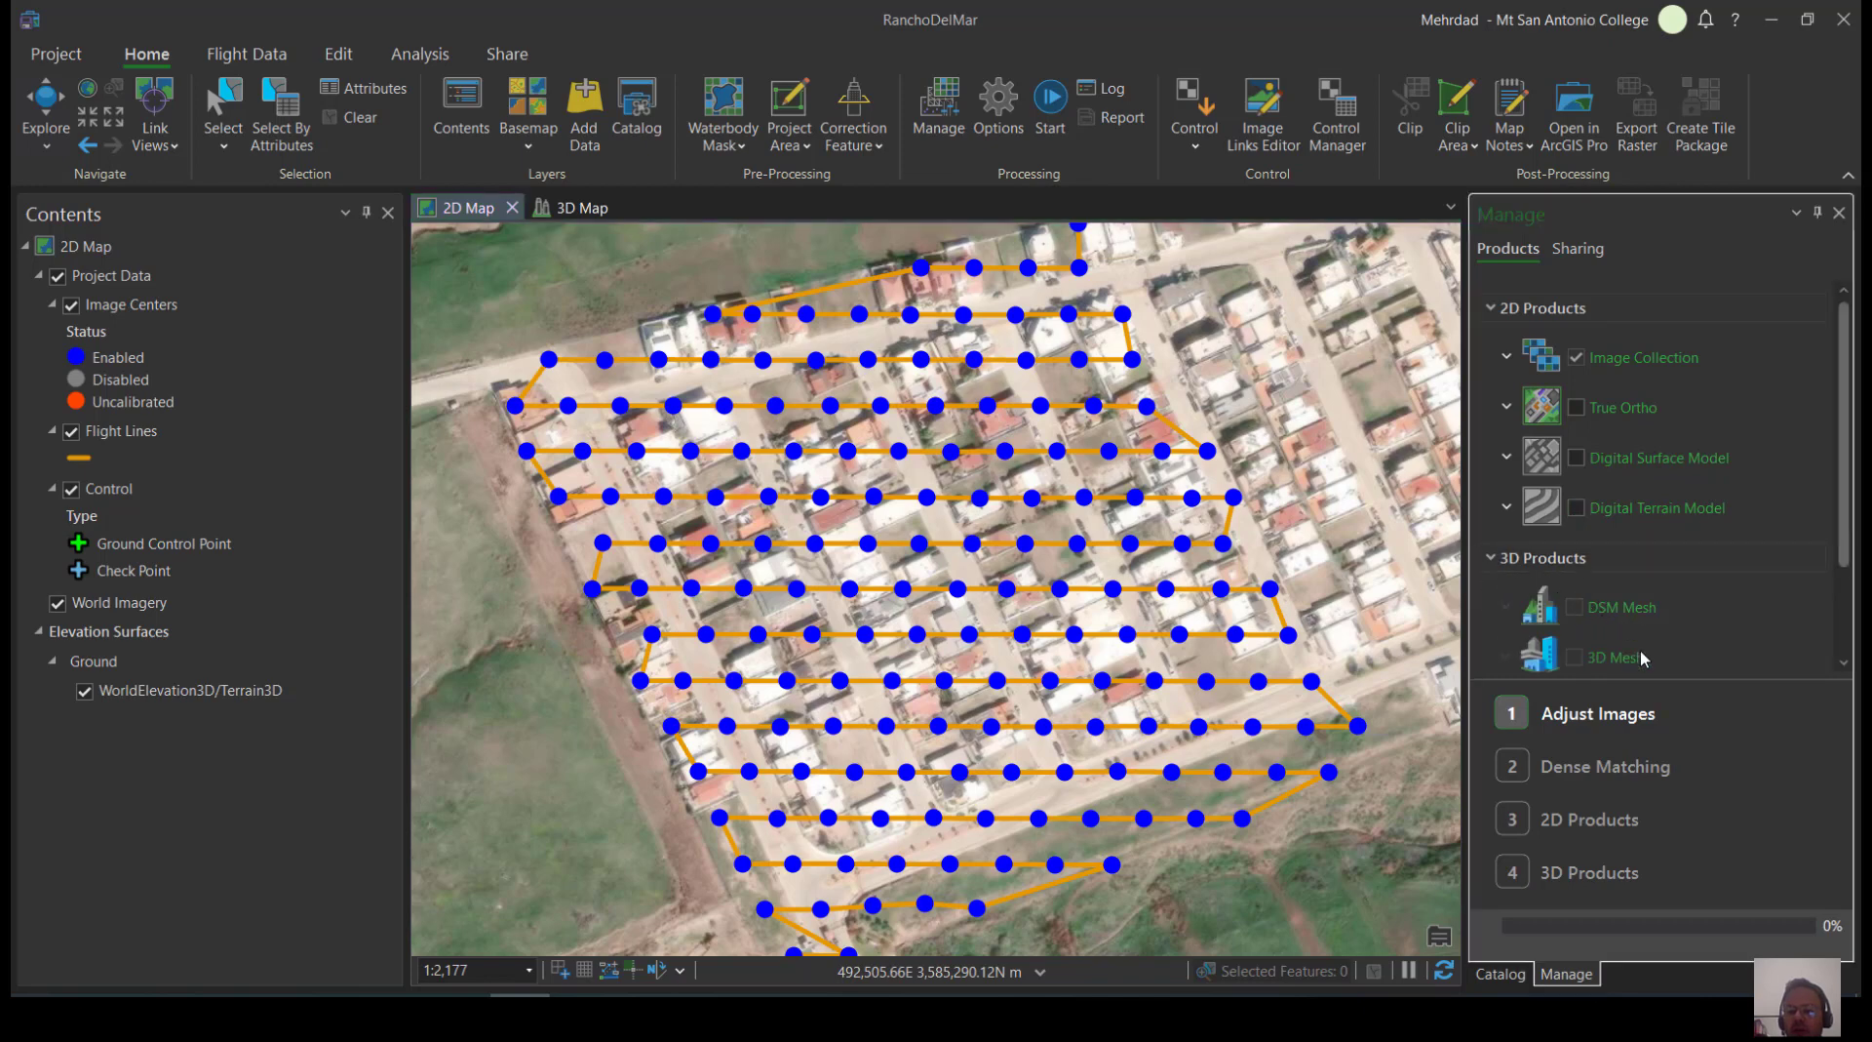
{"action": "scroll", "coordinate": [1641, 652], "scroll_direction": "down", "scroll_amount": 3}
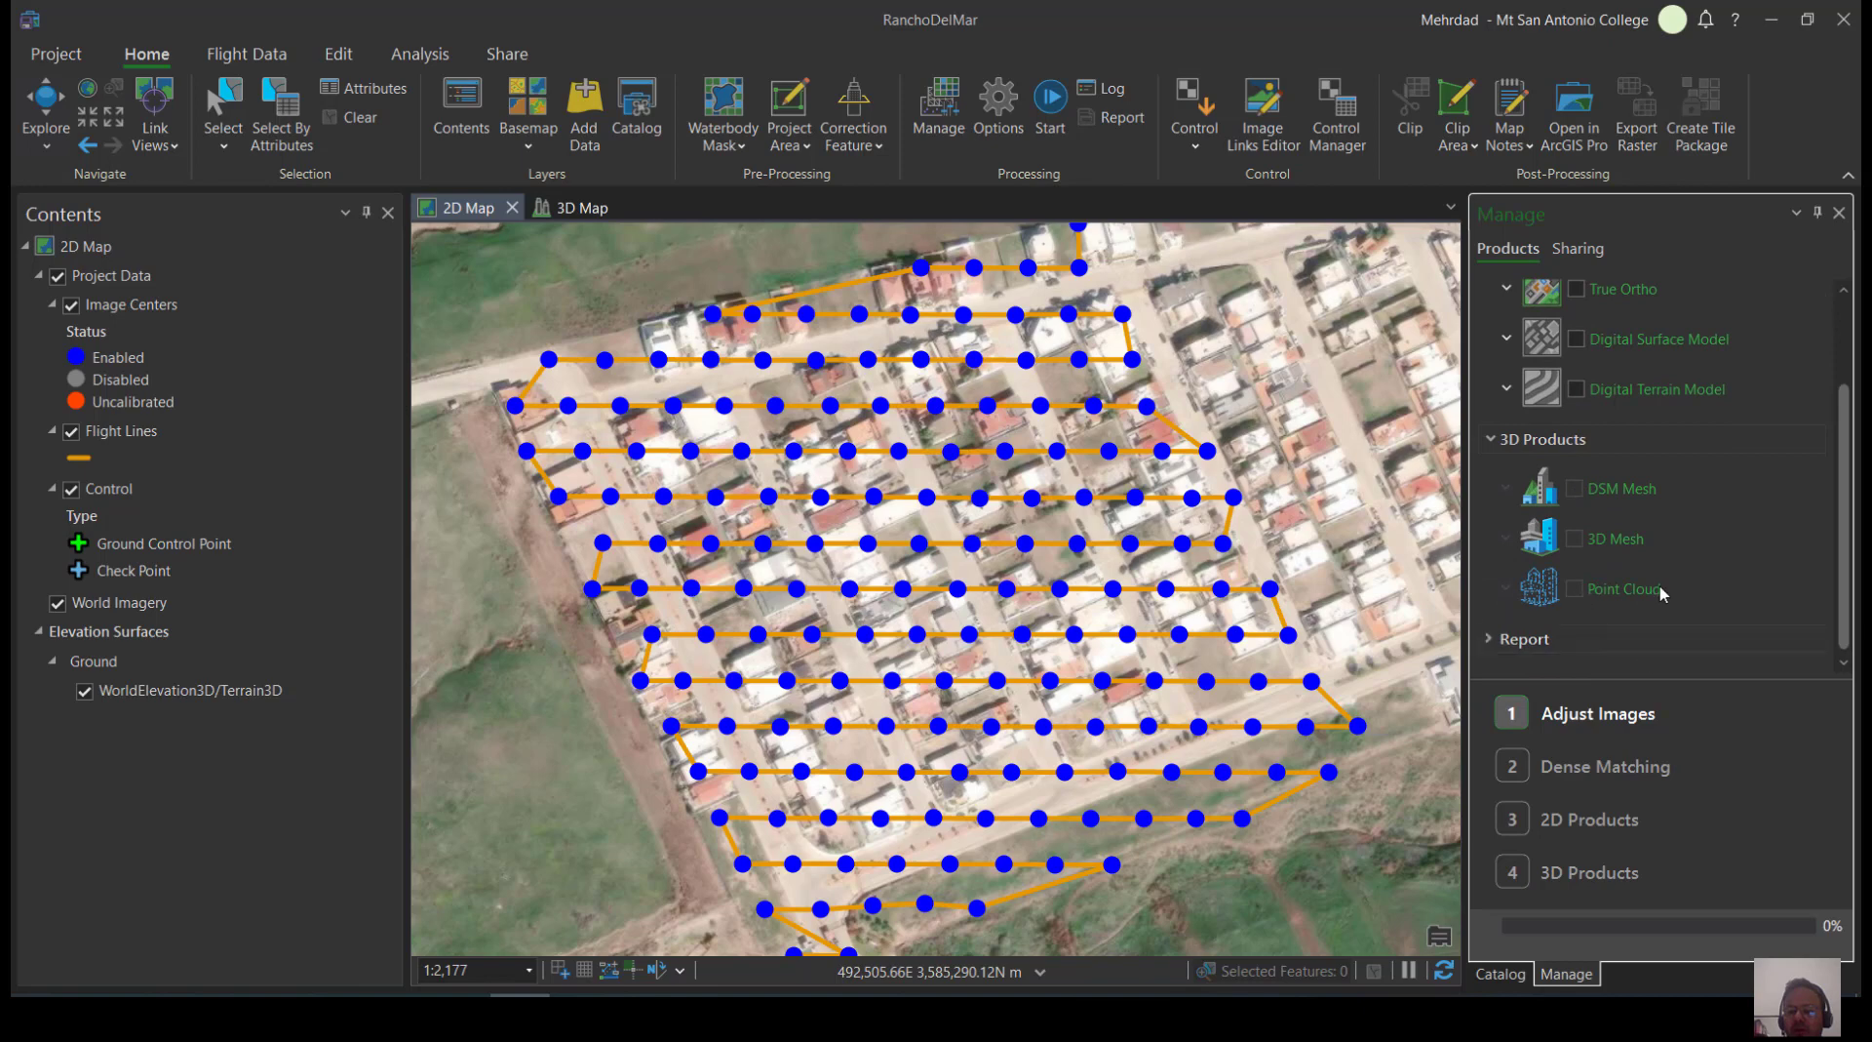
{"action": "scroll", "coordinate": [1663, 593], "scroll_direction": "up", "scroll_amount": 3}
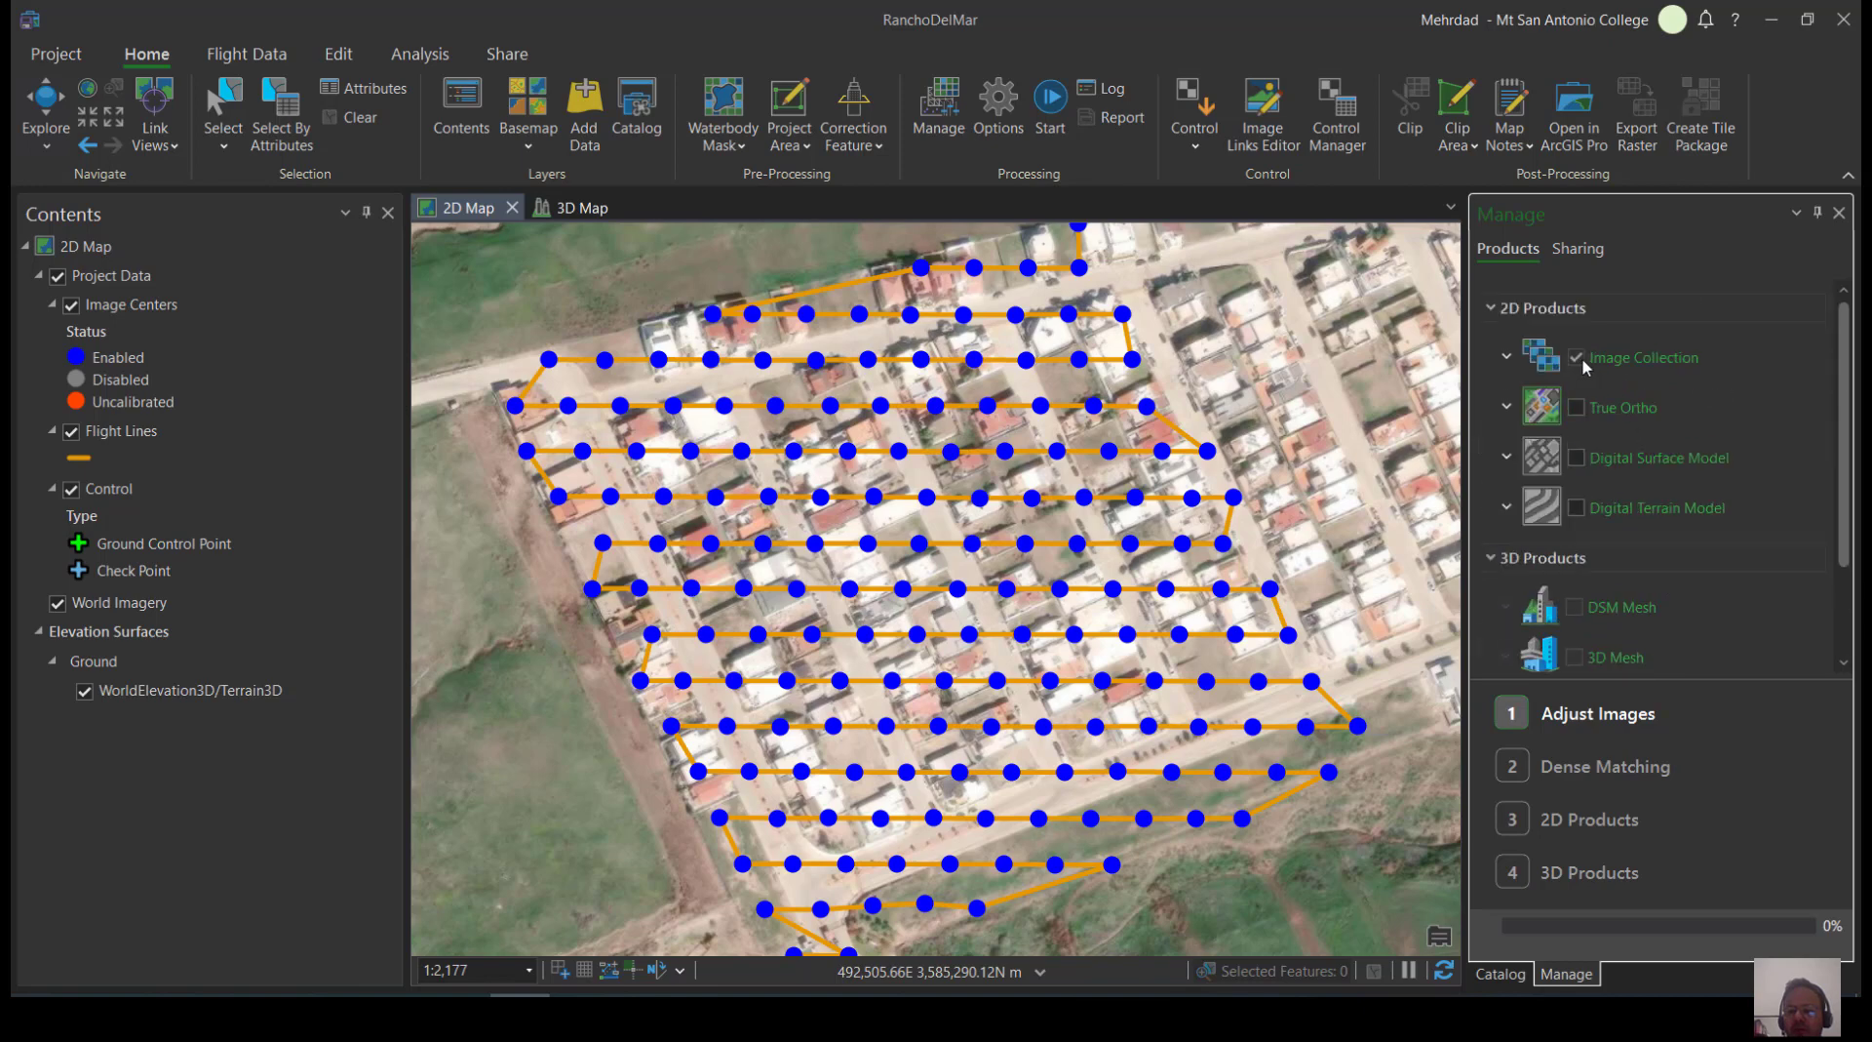
{"action": "scroll", "coordinate": [1602, 604], "scroll_direction": "down", "scroll_amount": 1}
{"action": "scroll", "coordinate": [1602, 604], "scroll_direction": "down", "scroll_amount": 1}
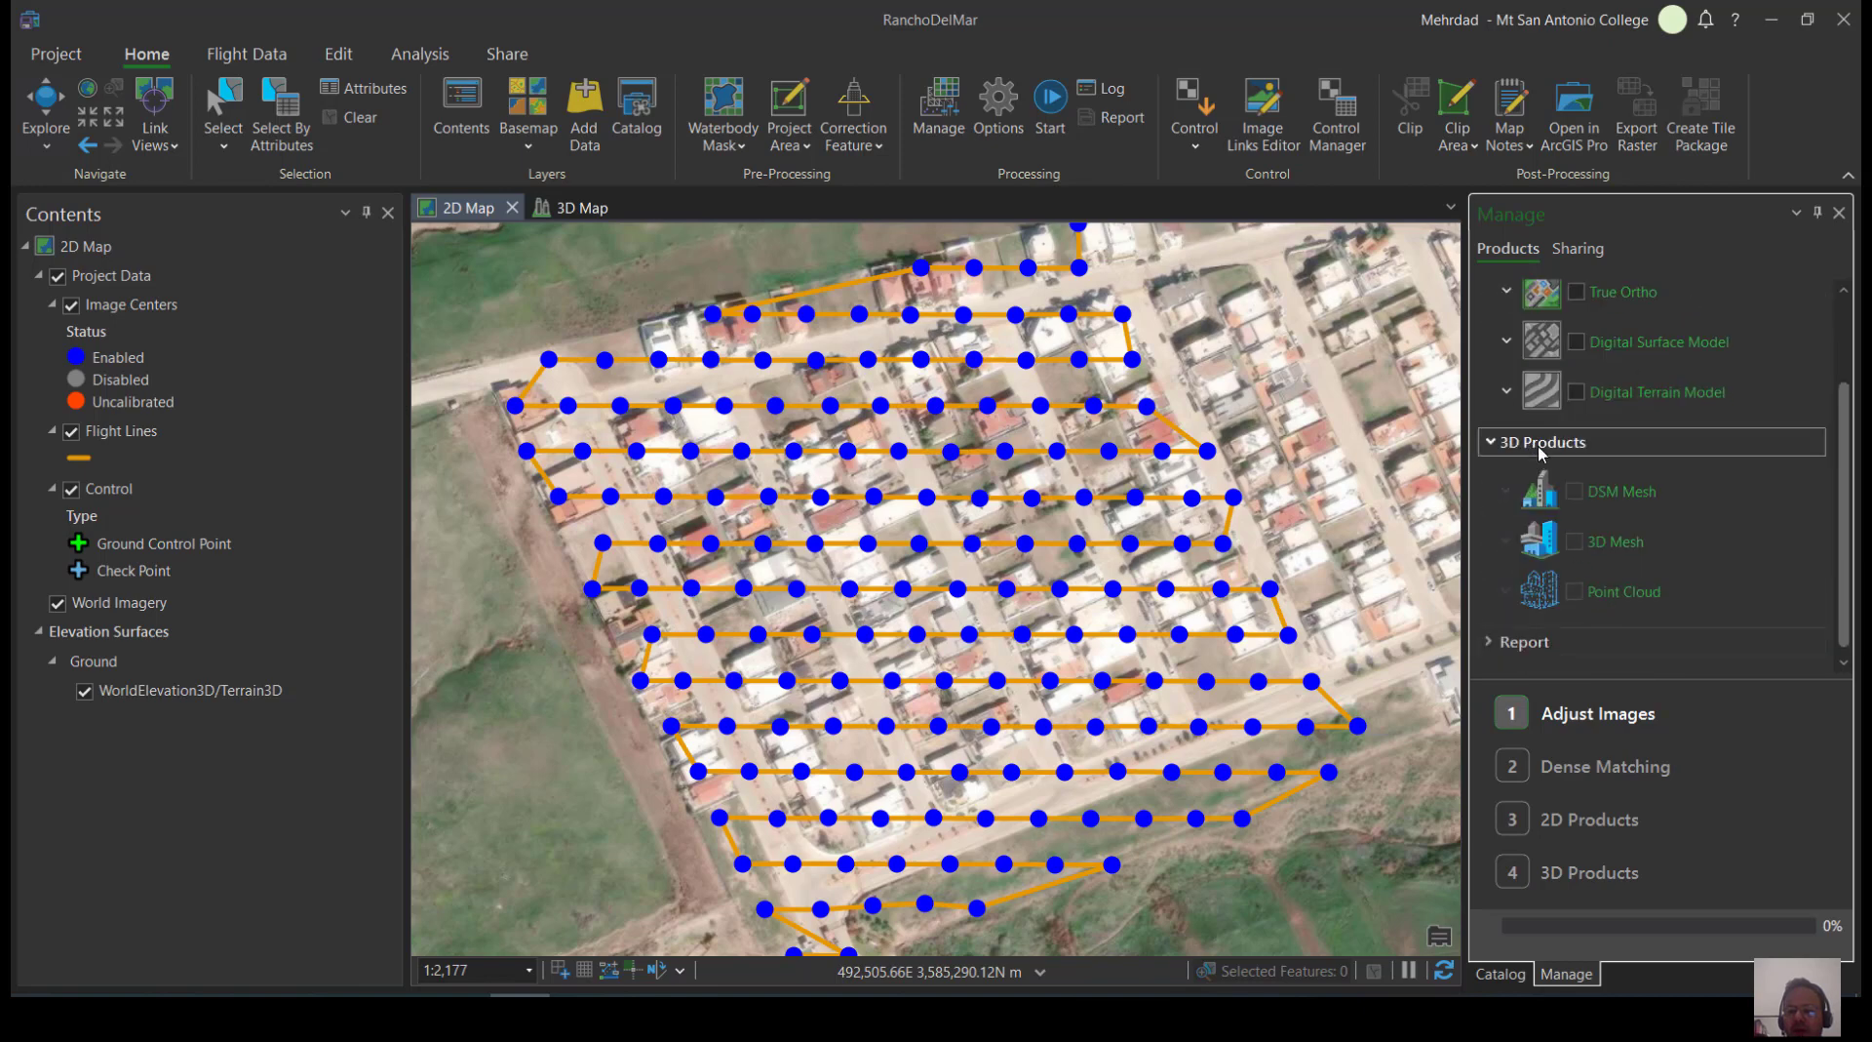
{"action": "scroll", "coordinate": [1599, 556], "scroll_direction": "up", "scroll_amount": 2}
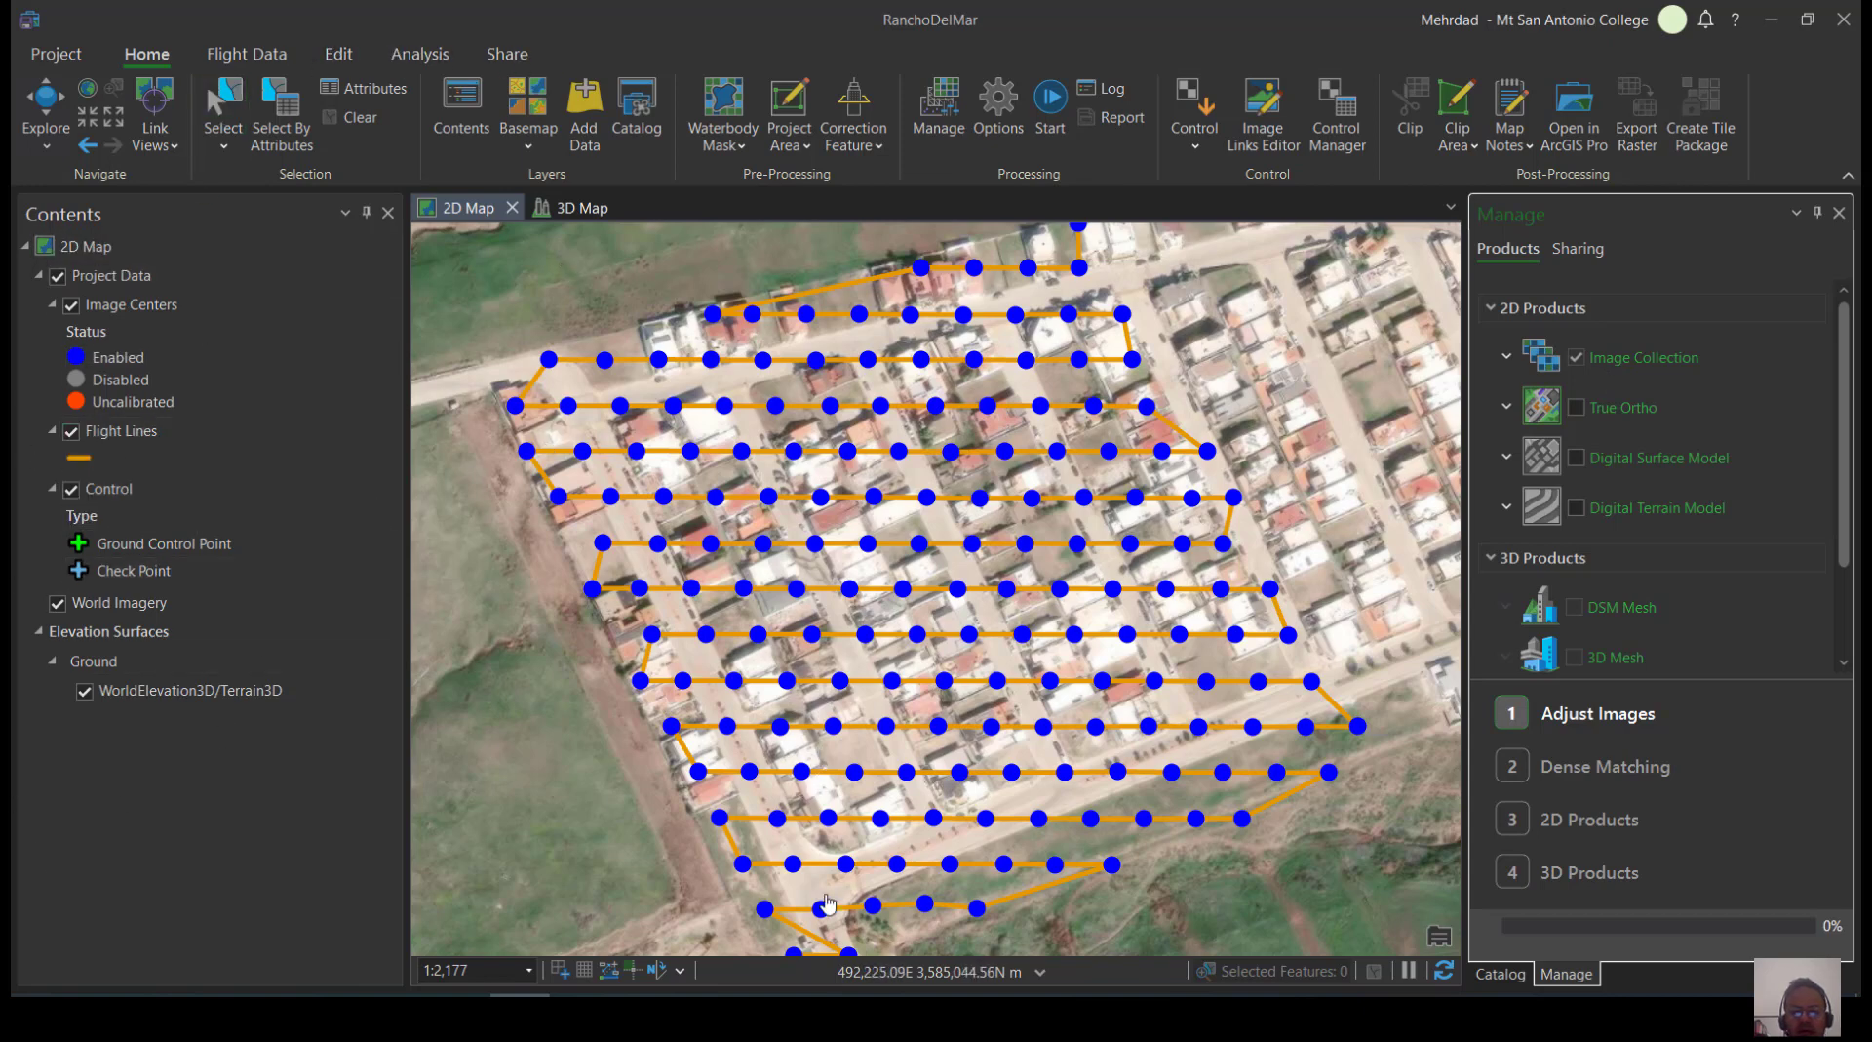
{"action": "scroll", "coordinate": [847, 517], "scroll_direction": "down", "scroll_amount": 2}
{"action": "scroll", "coordinate": [848, 517], "scroll_direction": "down", "scroll_amount": 1}
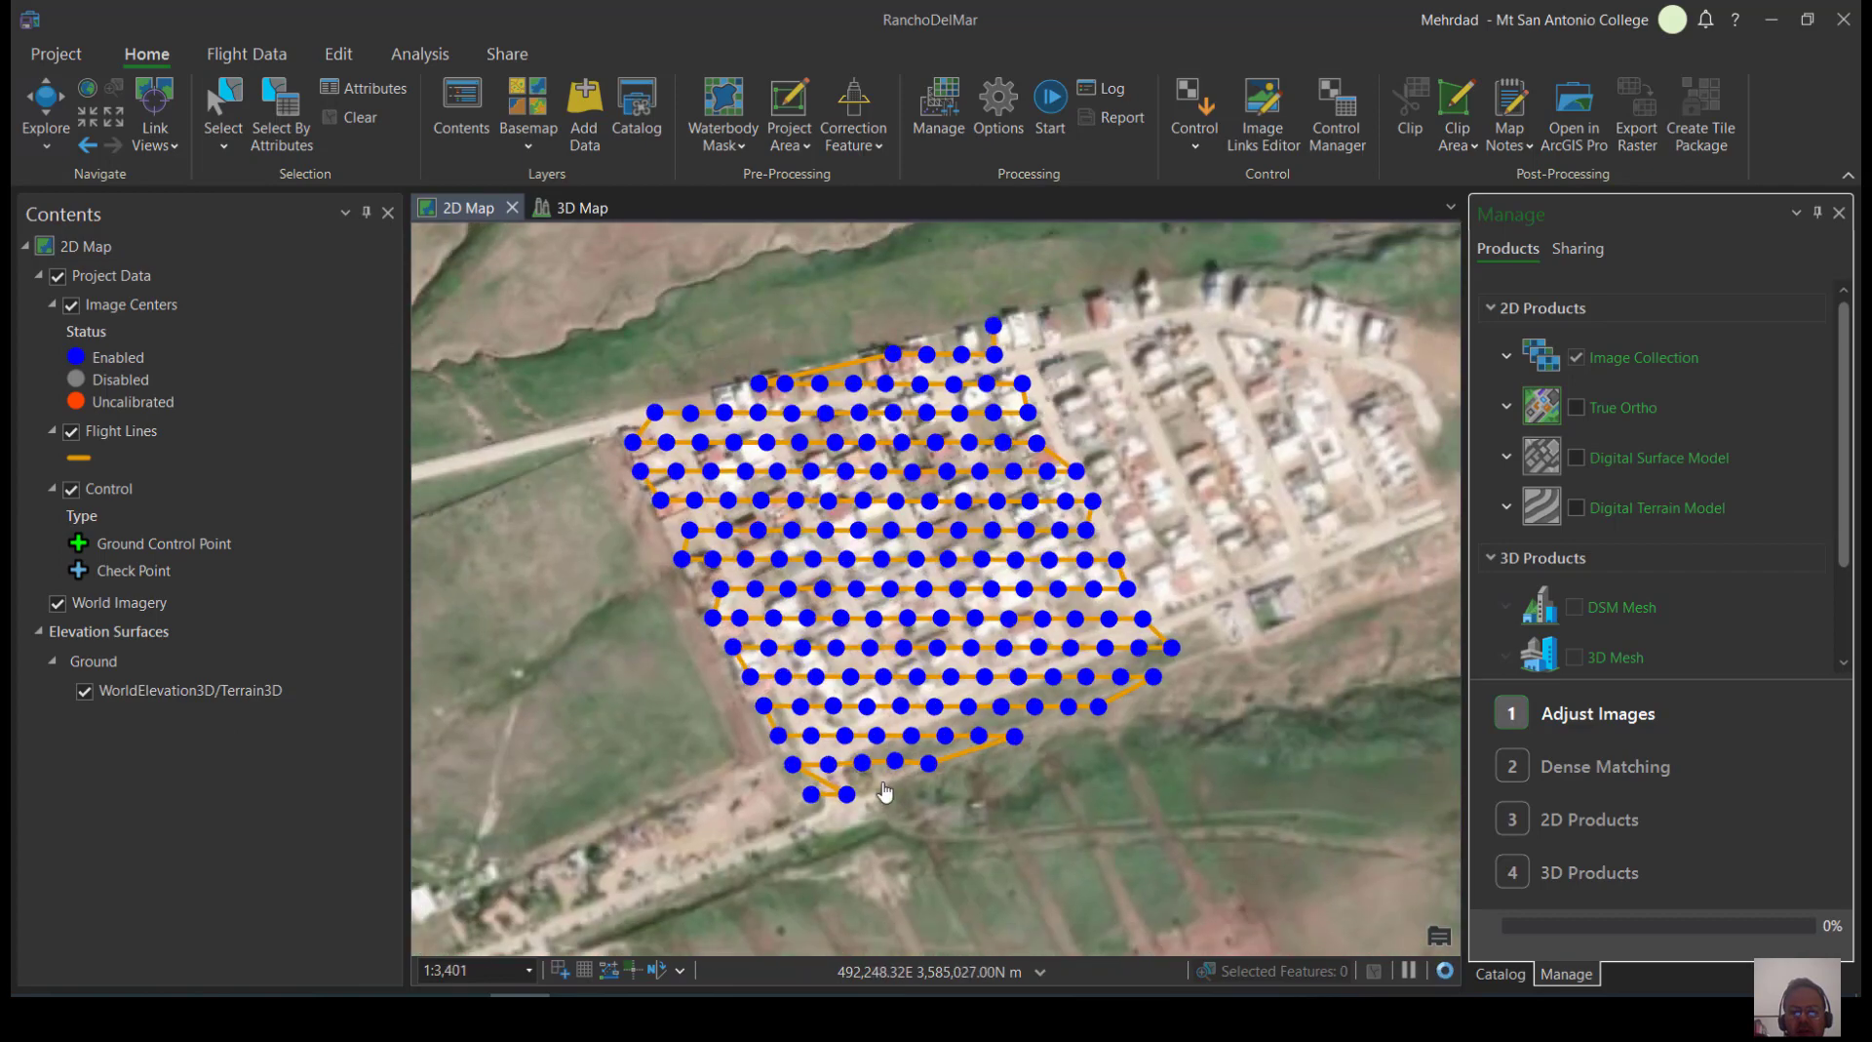
{"action": "scroll", "coordinate": [907, 808], "scroll_direction": "up", "scroll_amount": 1}
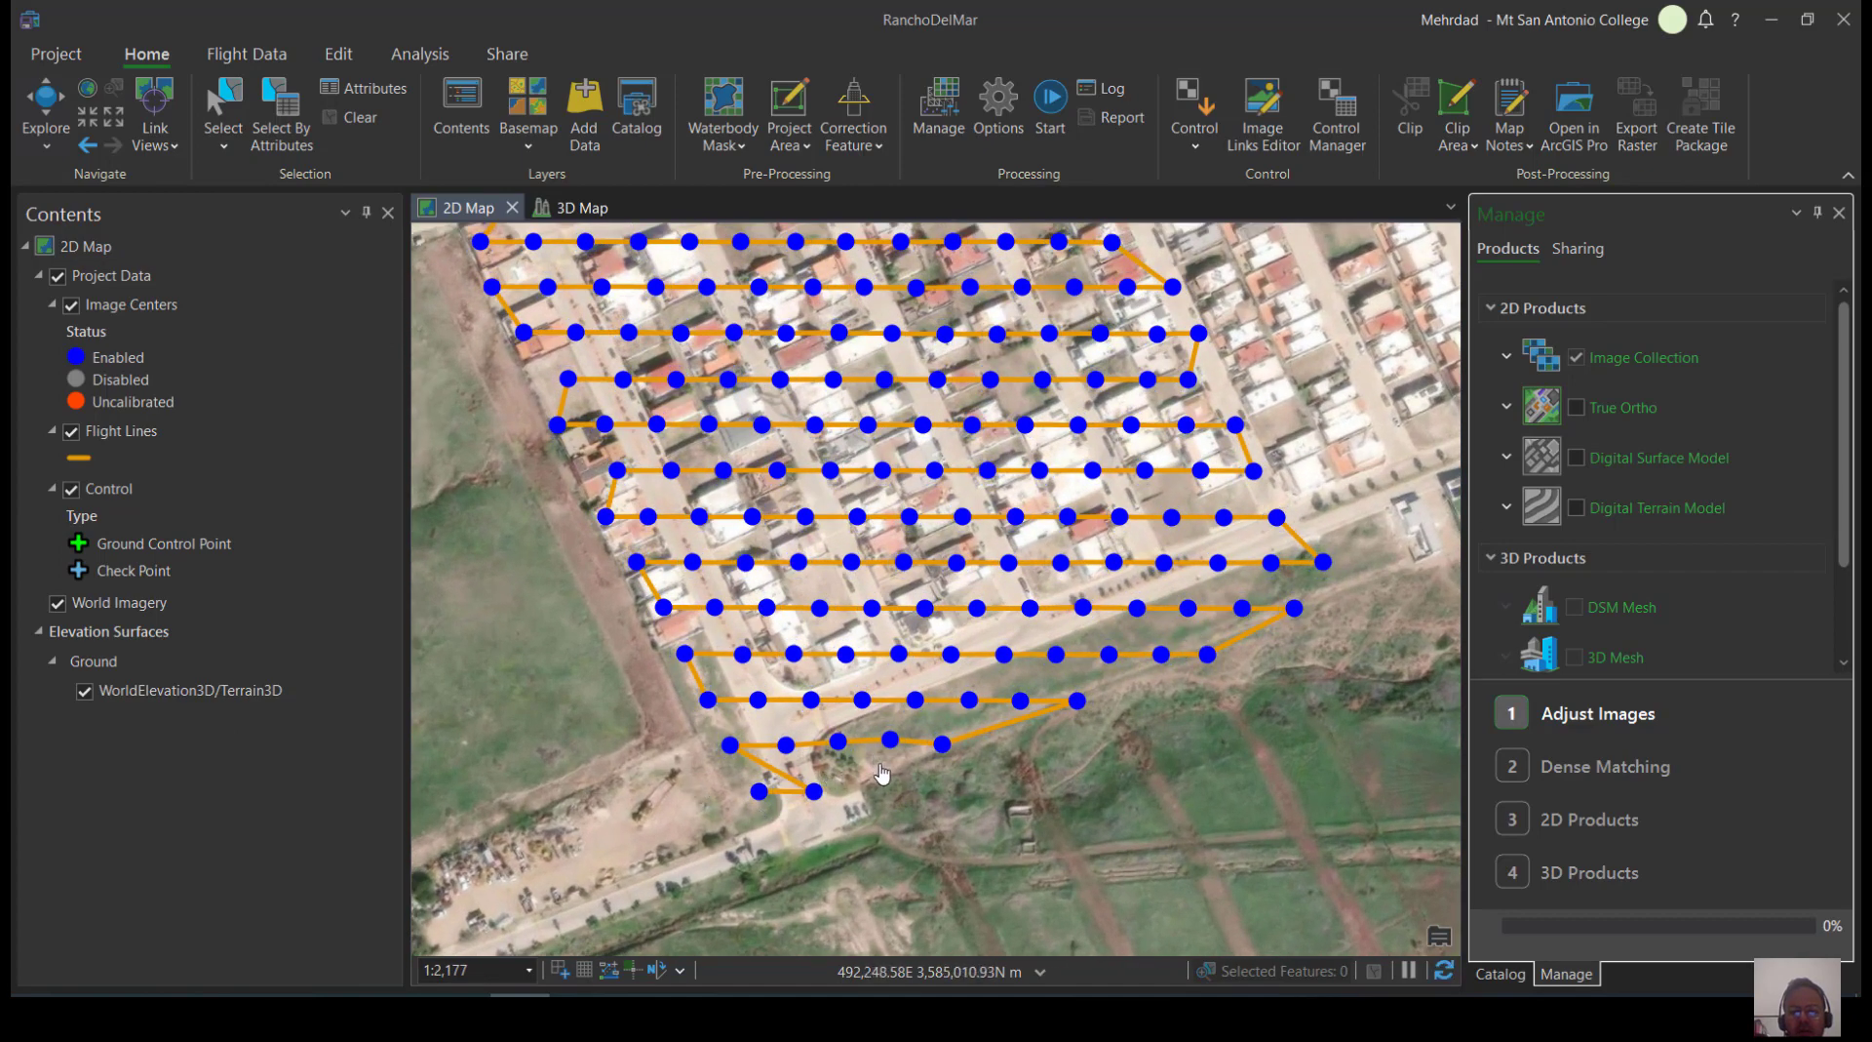
{"action": "scroll", "coordinate": [878, 763], "scroll_direction": "down", "scroll_amount": 1}
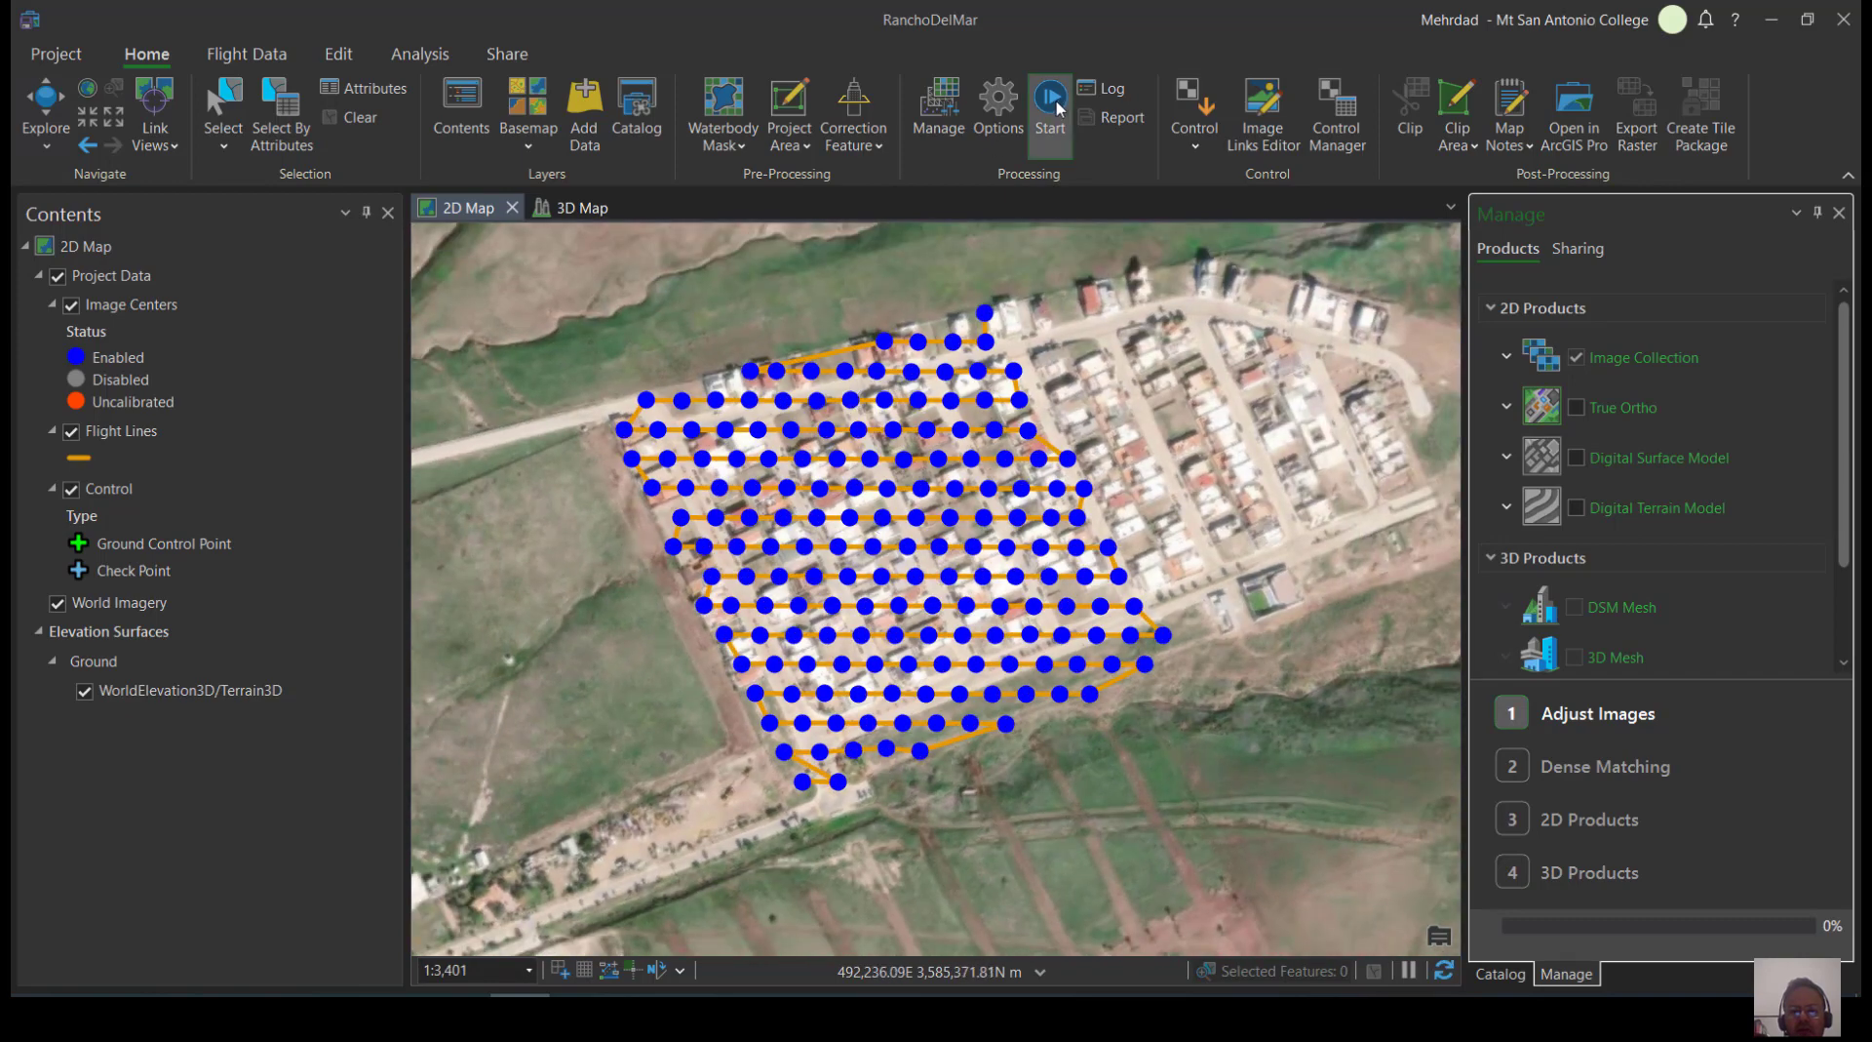
Set the dense matching point cloud density to Medium in the processing options and check the image adjustment settings
{"action": "left_click", "coordinate": [1015, 101]}
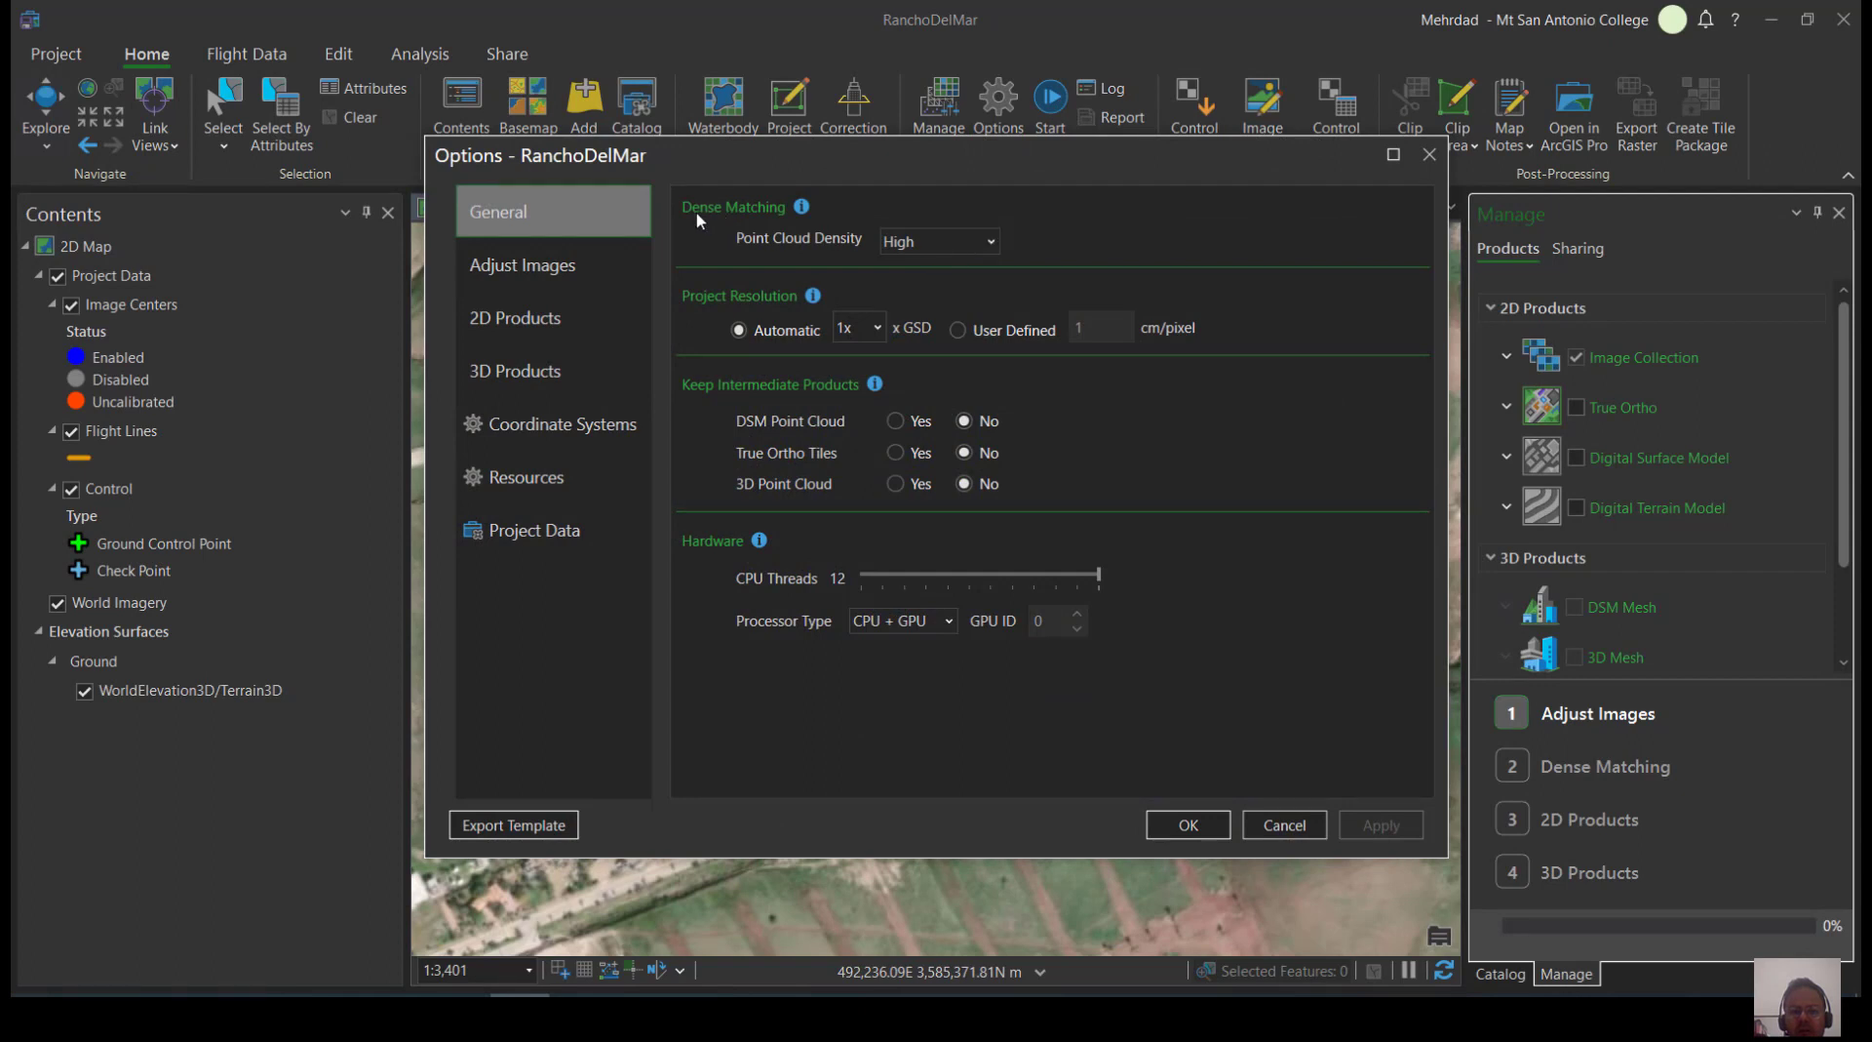
{"action": "left_click", "coordinate": [899, 245]}
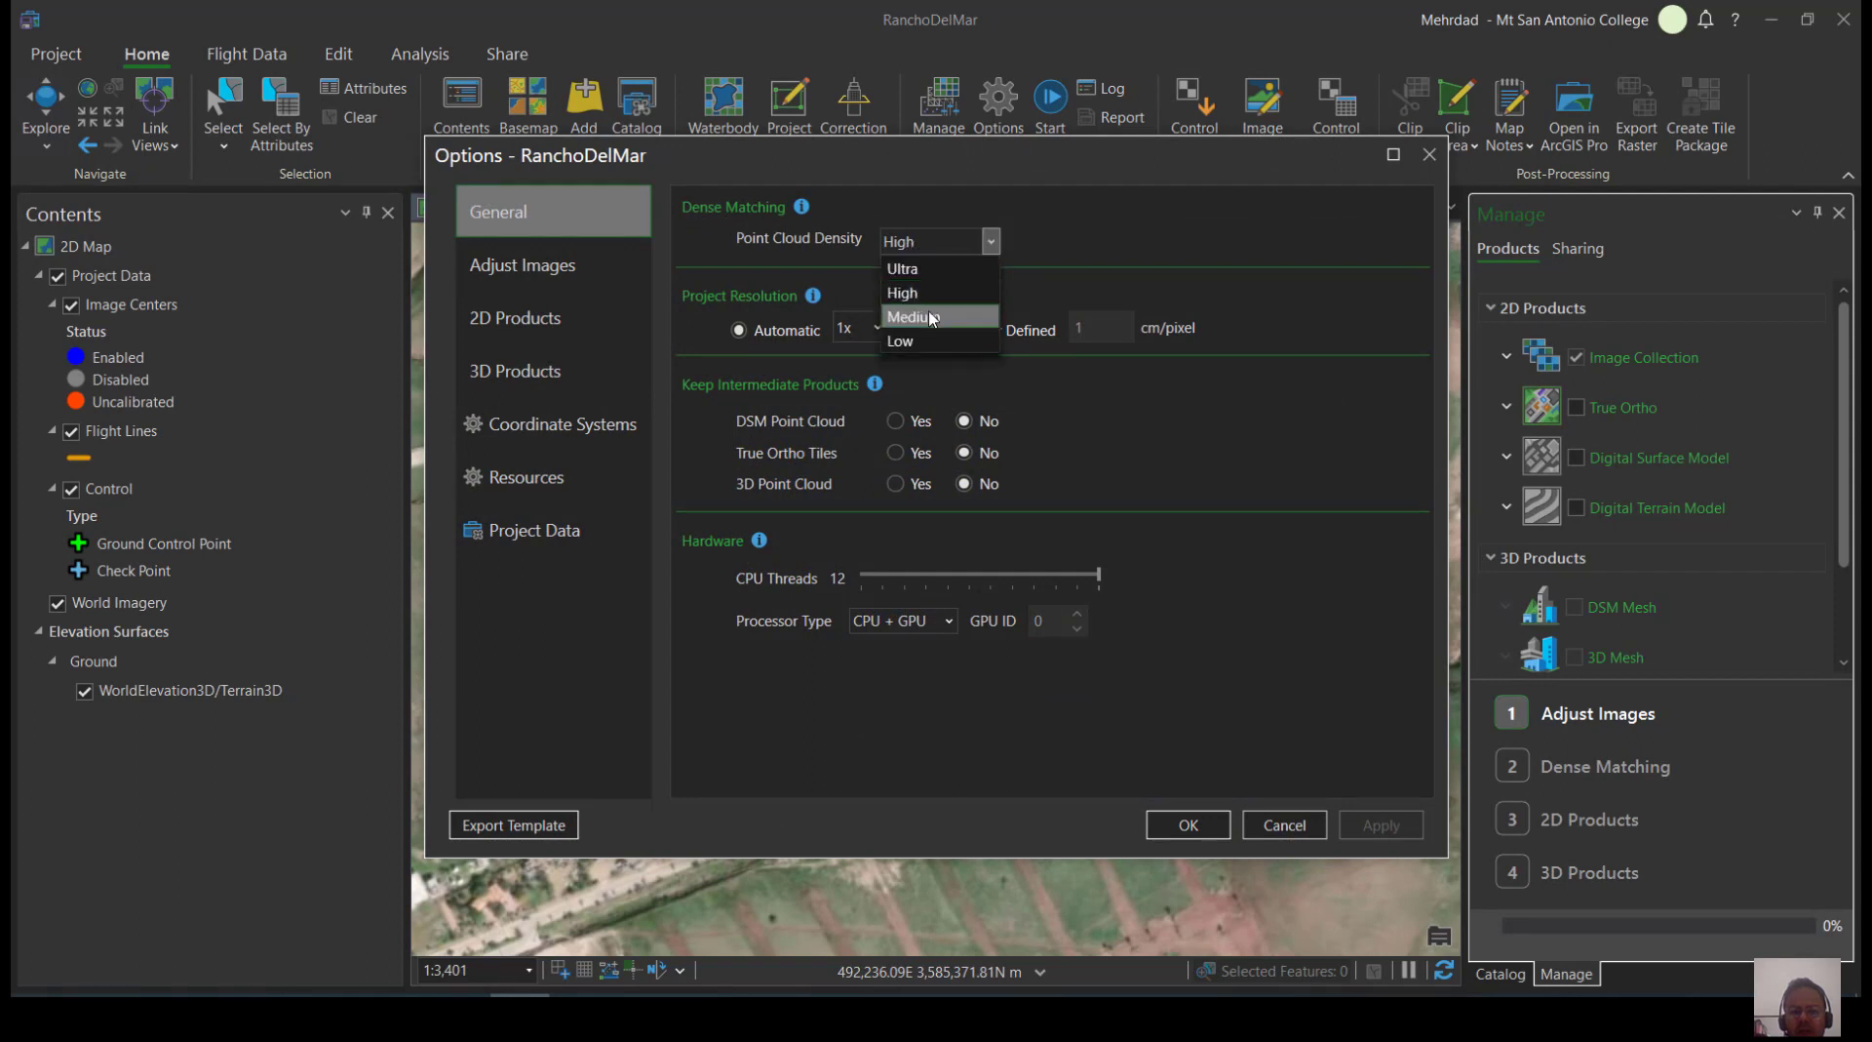
{"action": "left_click", "coordinate": [892, 319]}
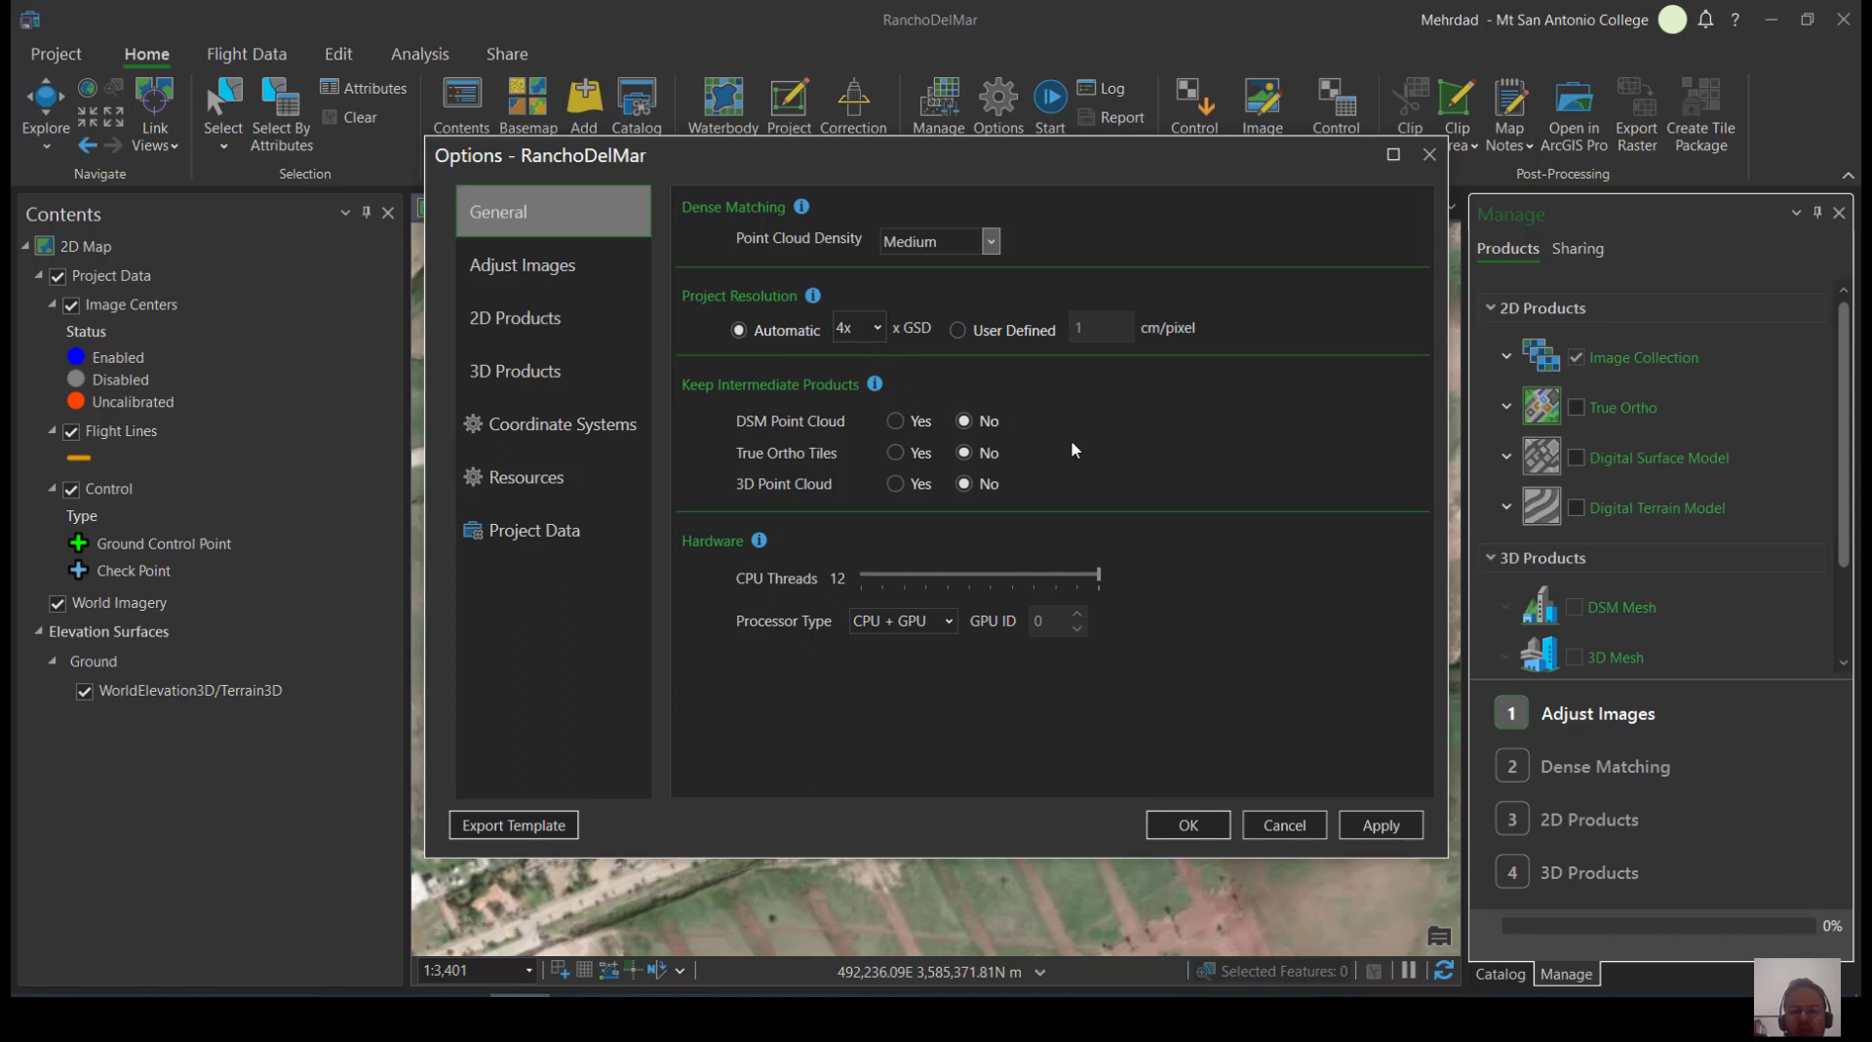
{"action": "left_click", "coordinate": [552, 262]}
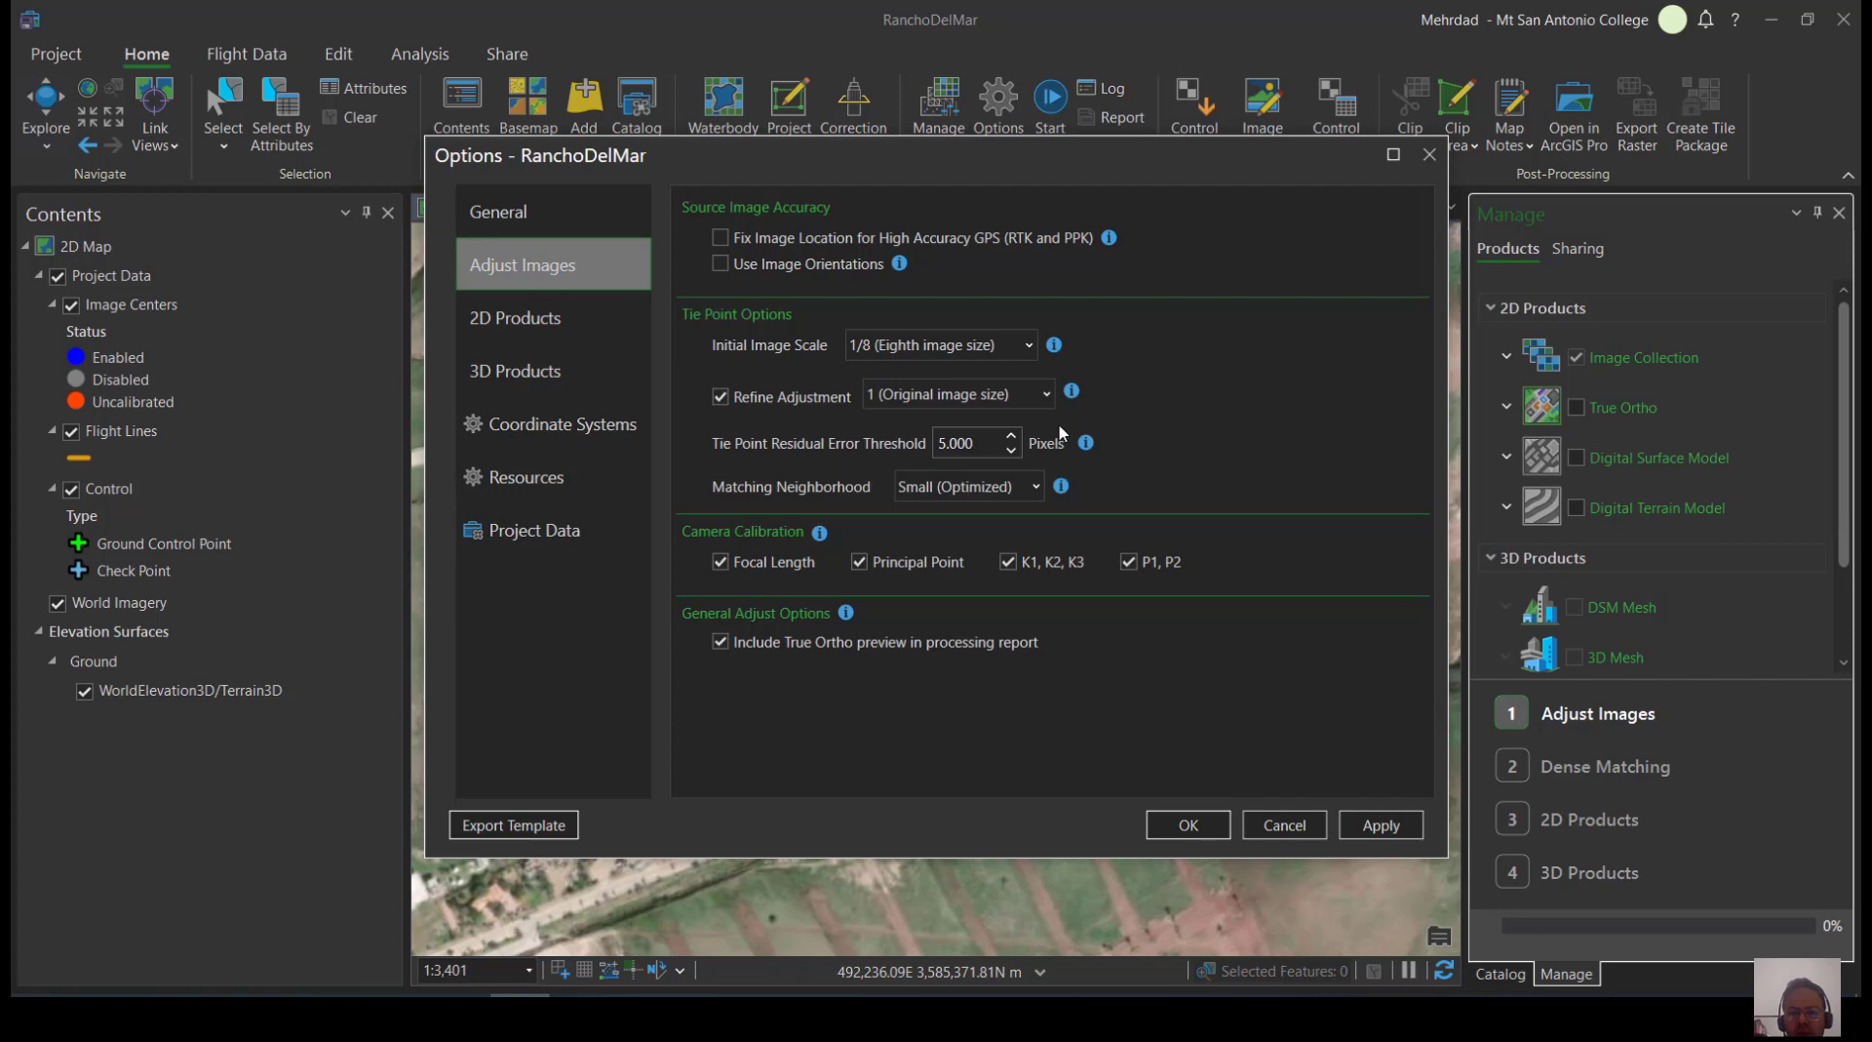
Keep the orthorectification method at None, enable Create DSM and Create DTM for the 2D products, and apply the options
{"action": "left_click", "coordinate": [552, 331]}
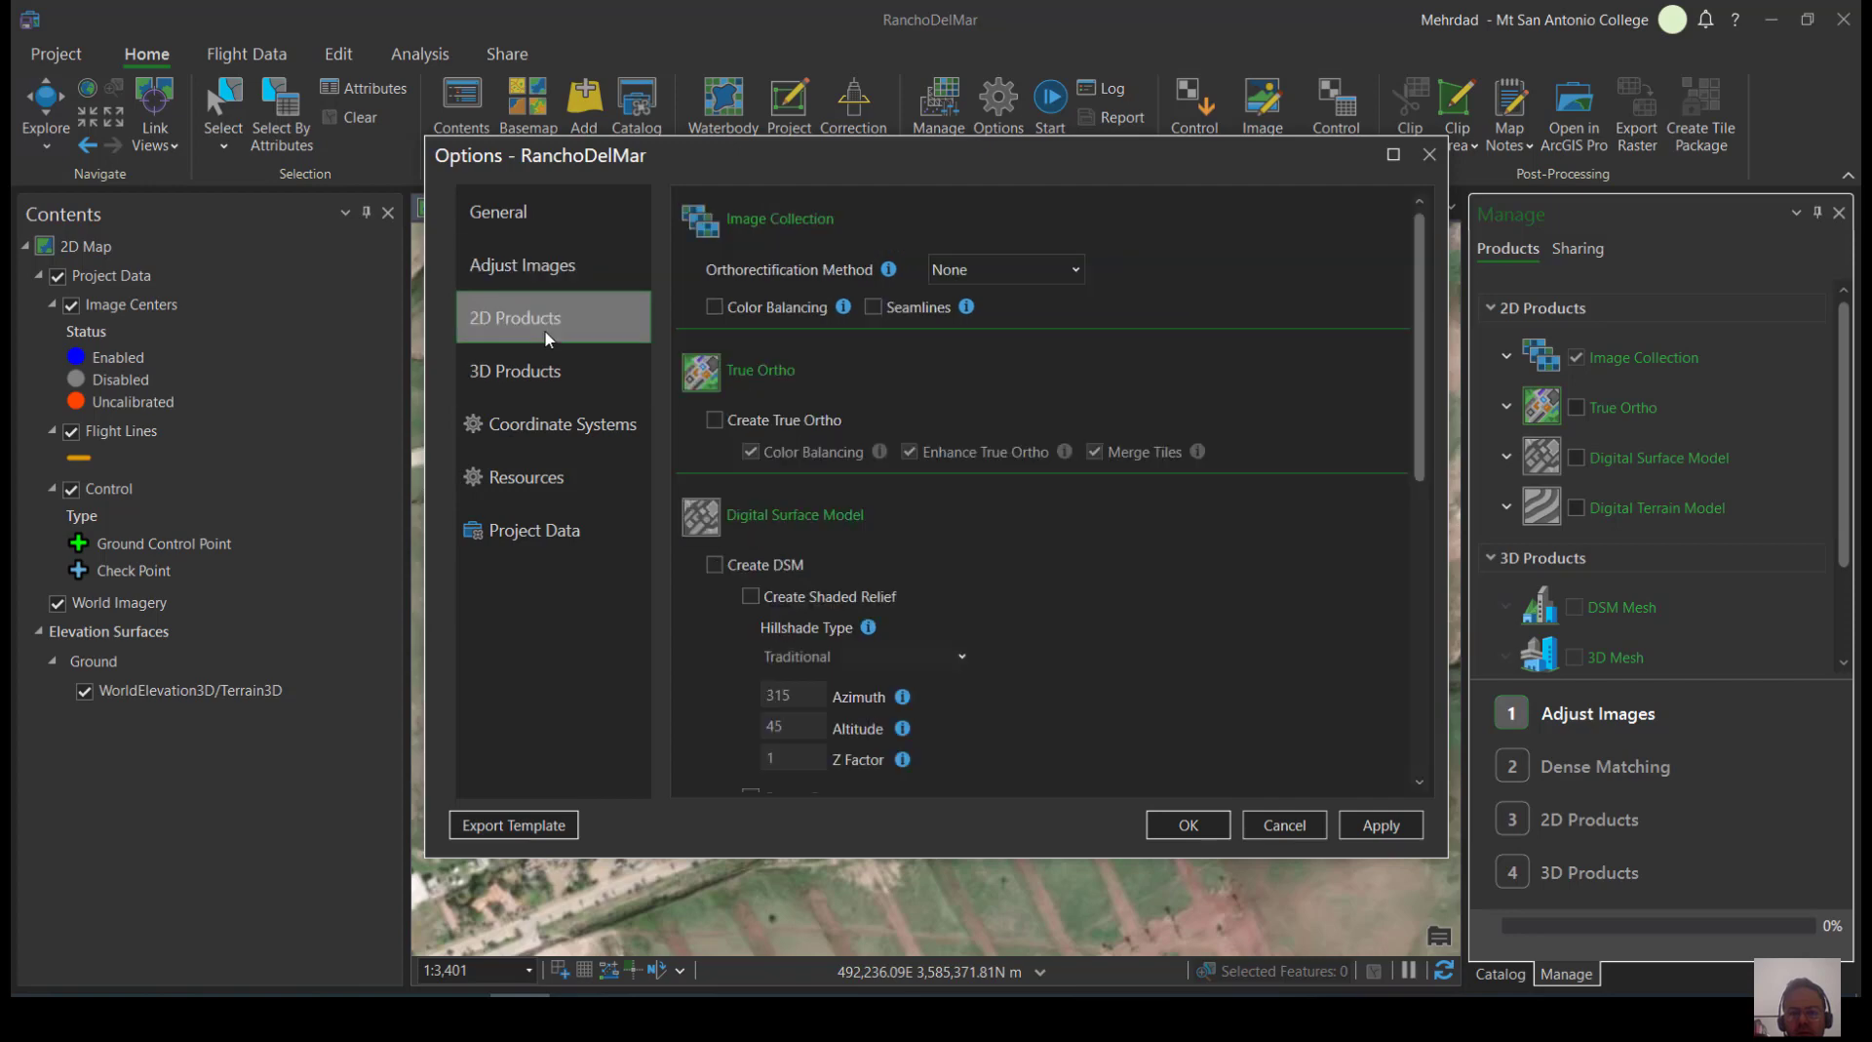
{"action": "left_click", "coordinate": [975, 267]}
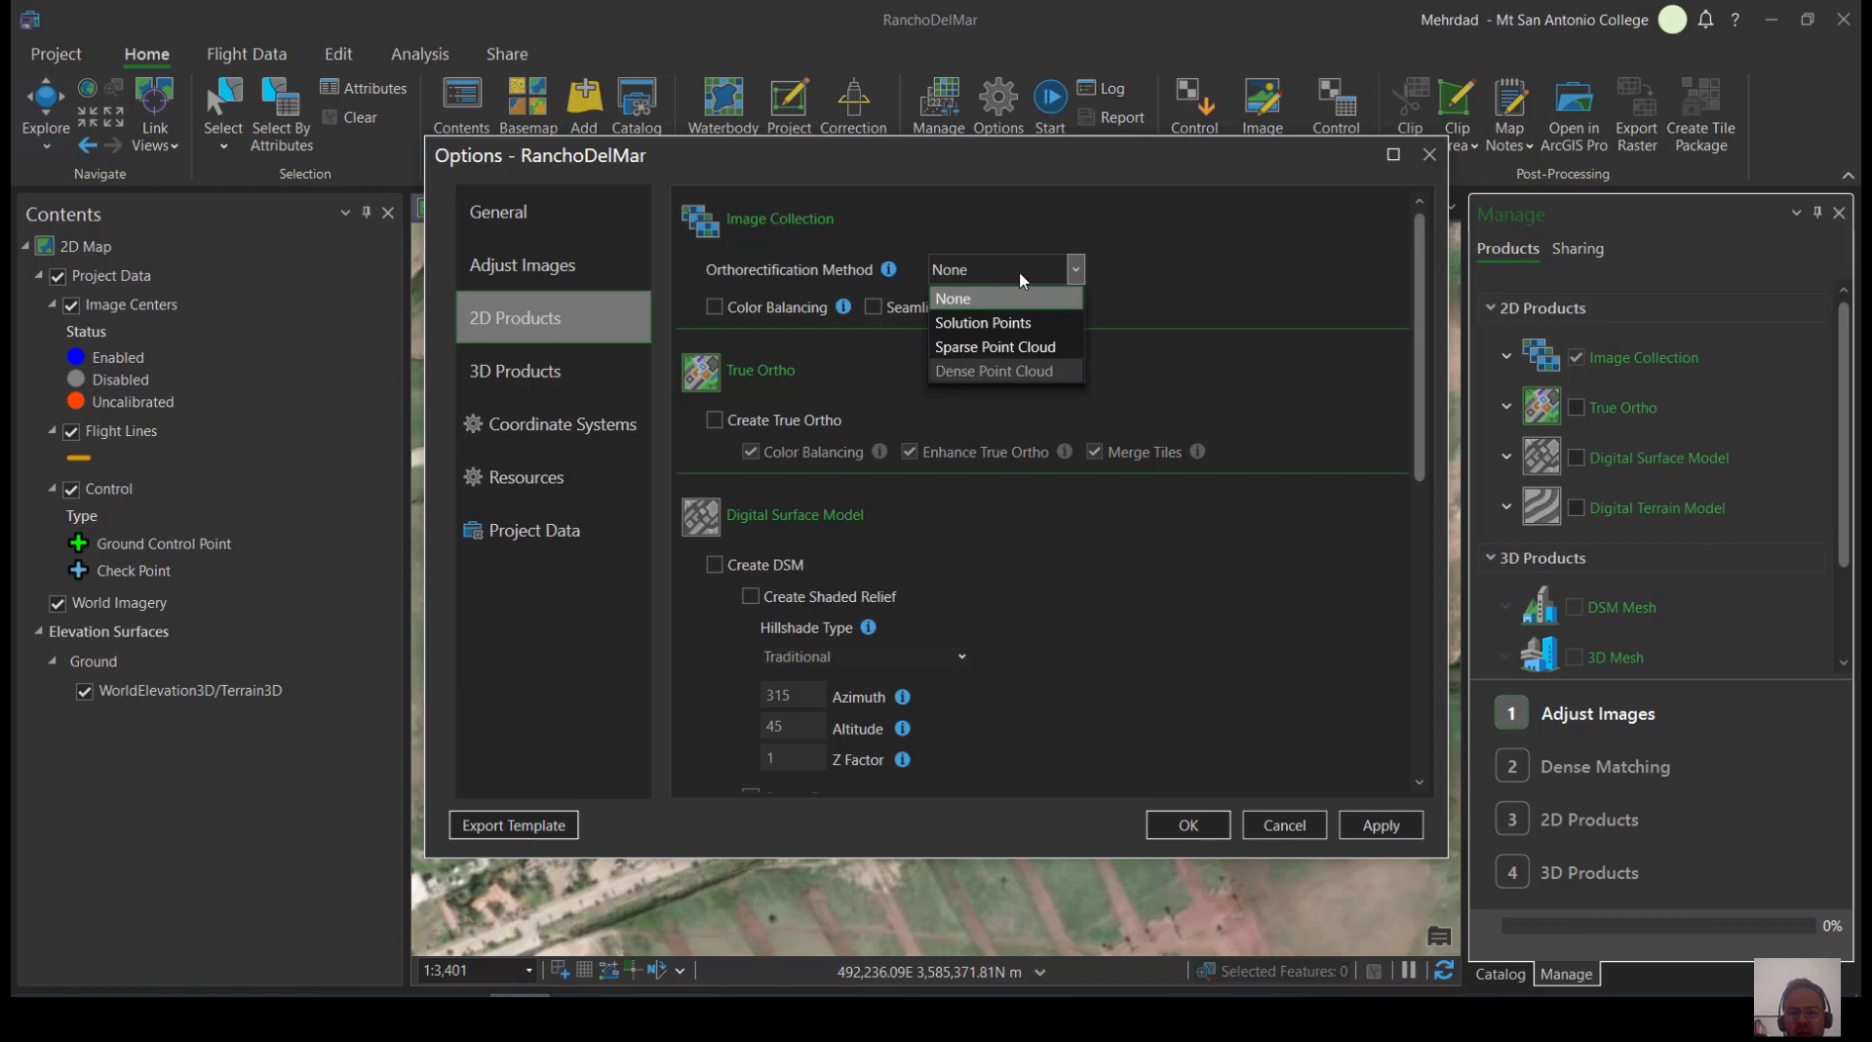
{"action": "left_click", "coordinate": [1022, 280]}
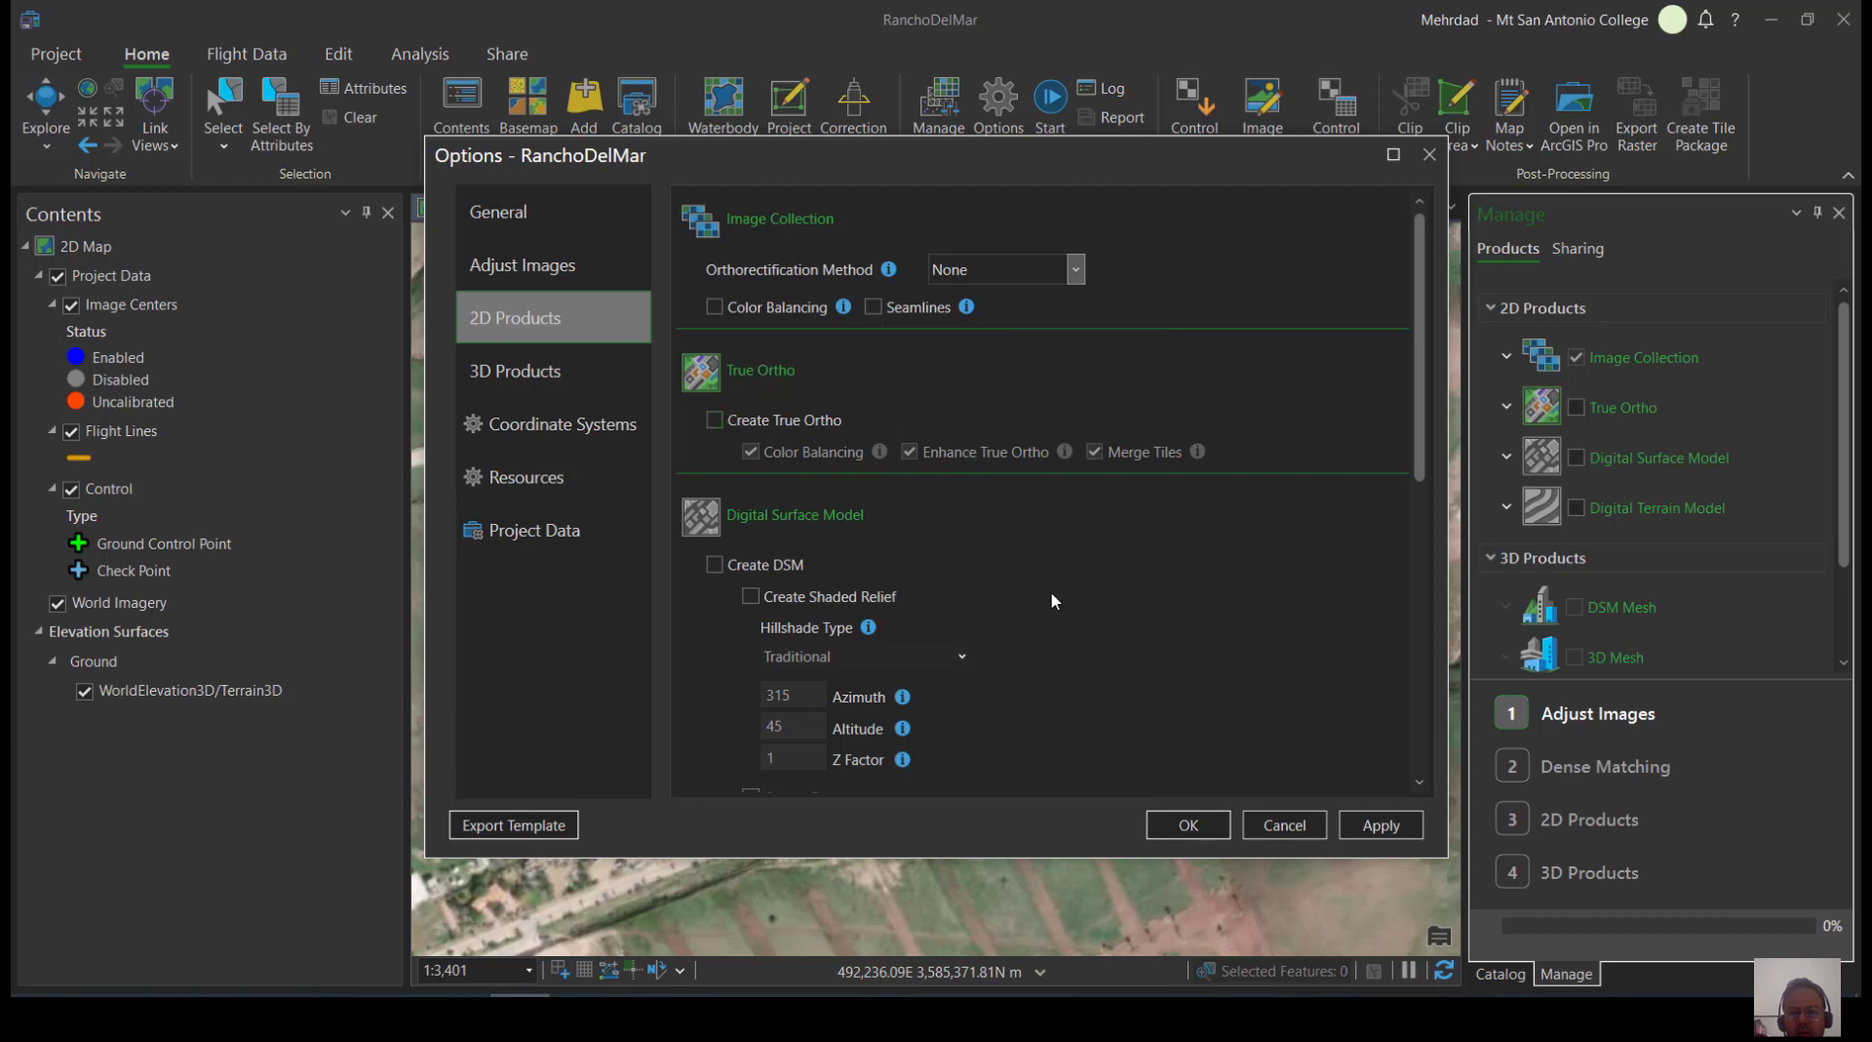
{"action": "scroll", "coordinate": [1053, 602], "scroll_direction": "down", "scroll_amount": 1}
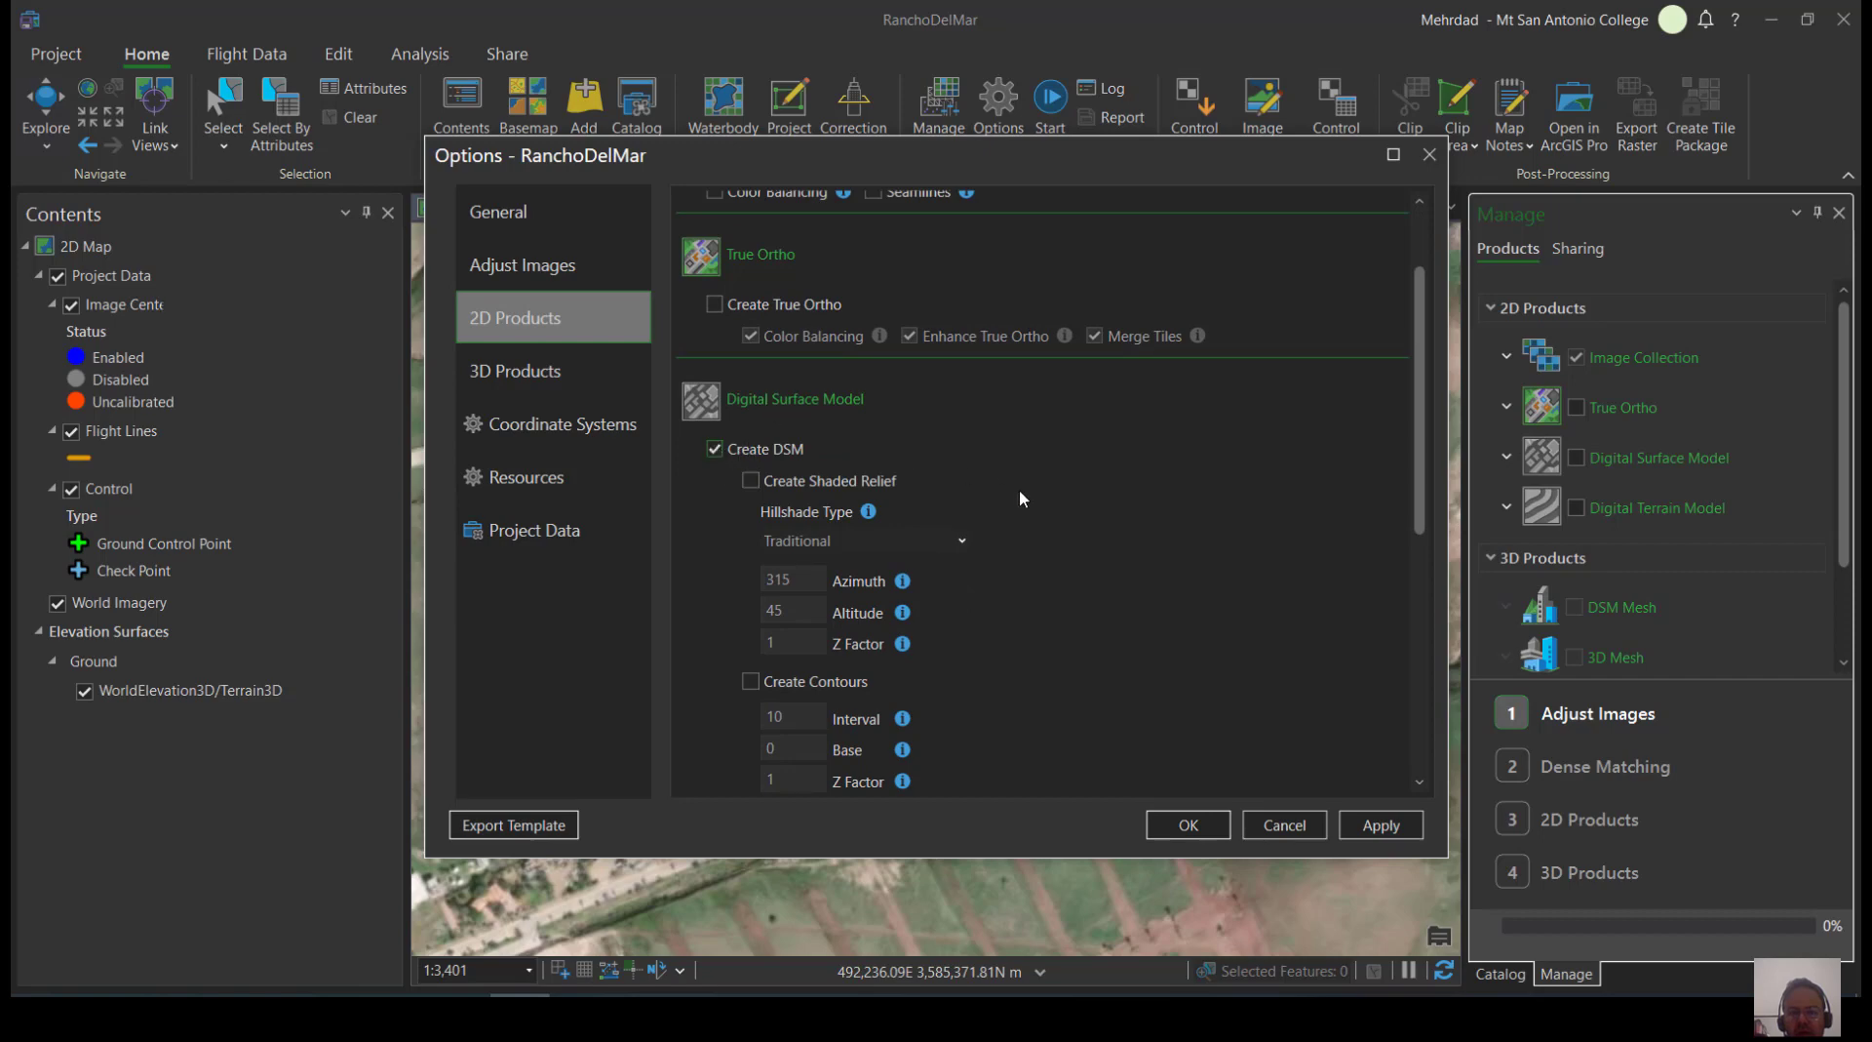
{"action": "scroll", "coordinate": [1032, 534], "scroll_direction": "down", "scroll_amount": 2}
{"action": "scroll", "coordinate": [1031, 534], "scroll_direction": "down", "scroll_amount": 1}
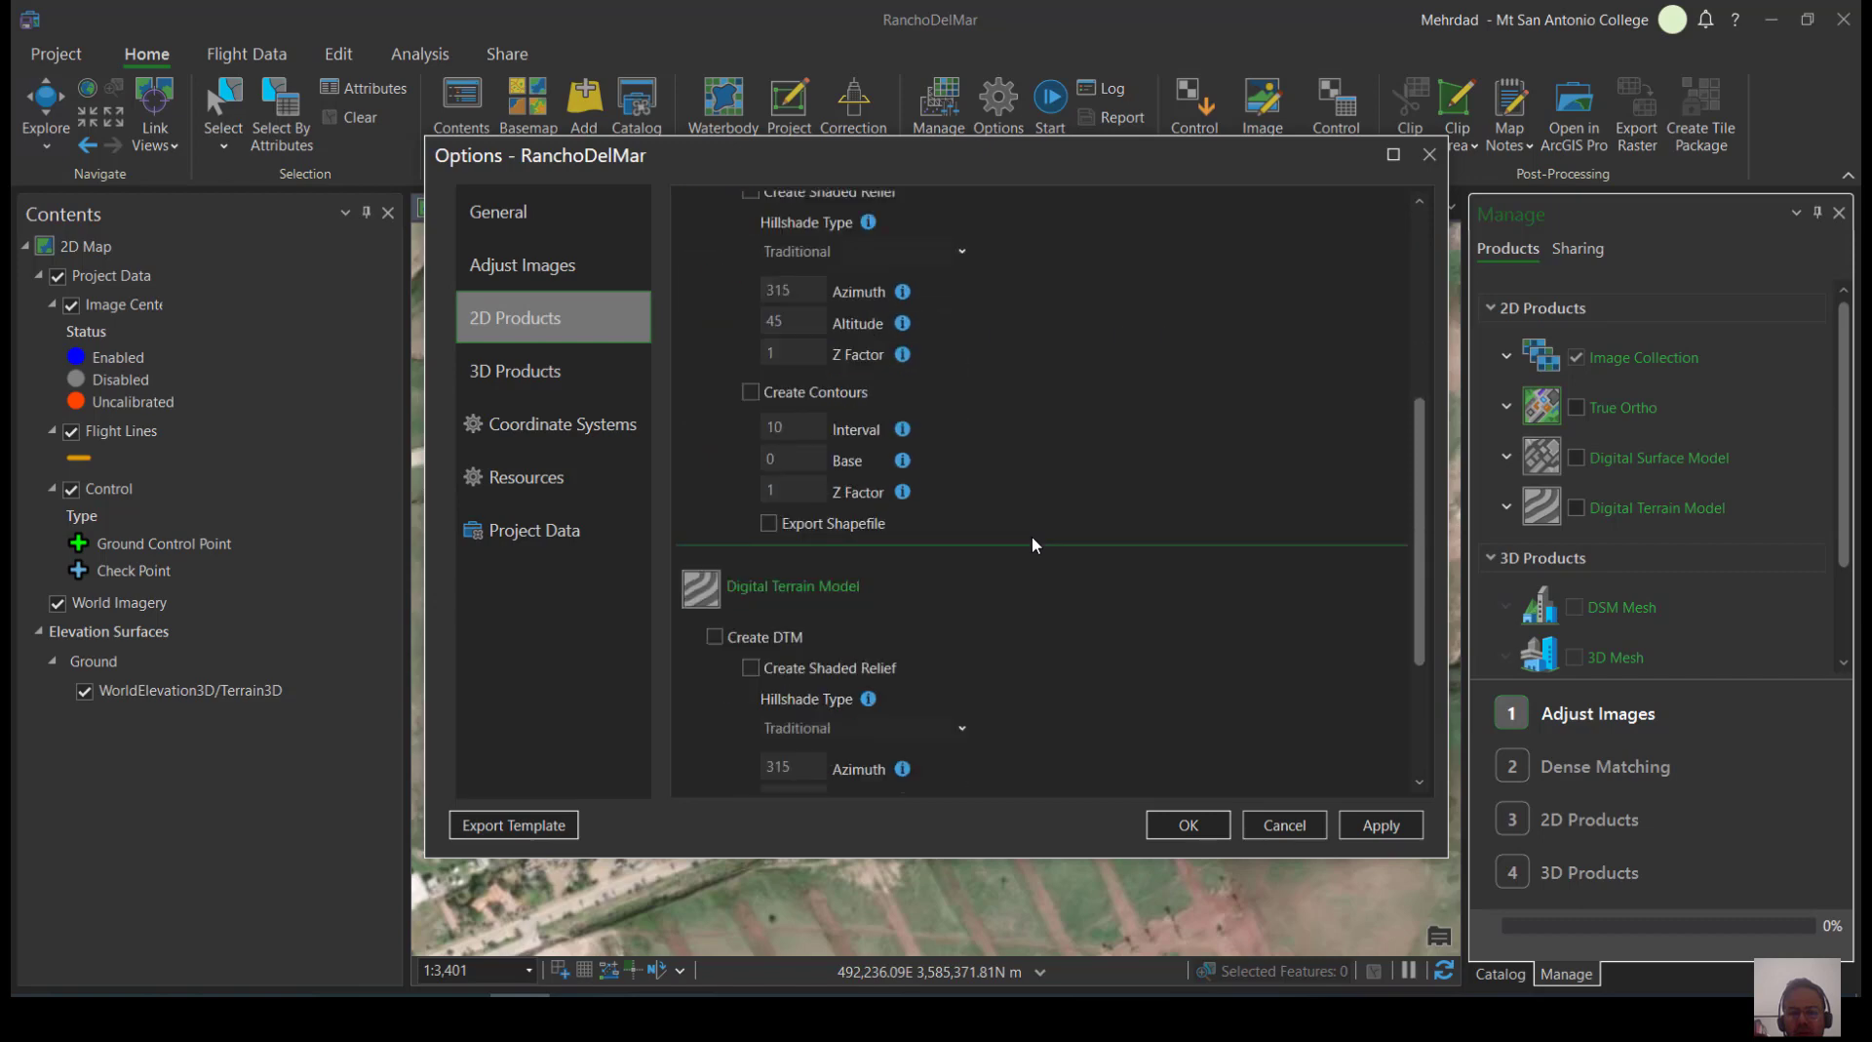
{"action": "scroll", "coordinate": [987, 601], "scroll_direction": "down", "scroll_amount": 1}
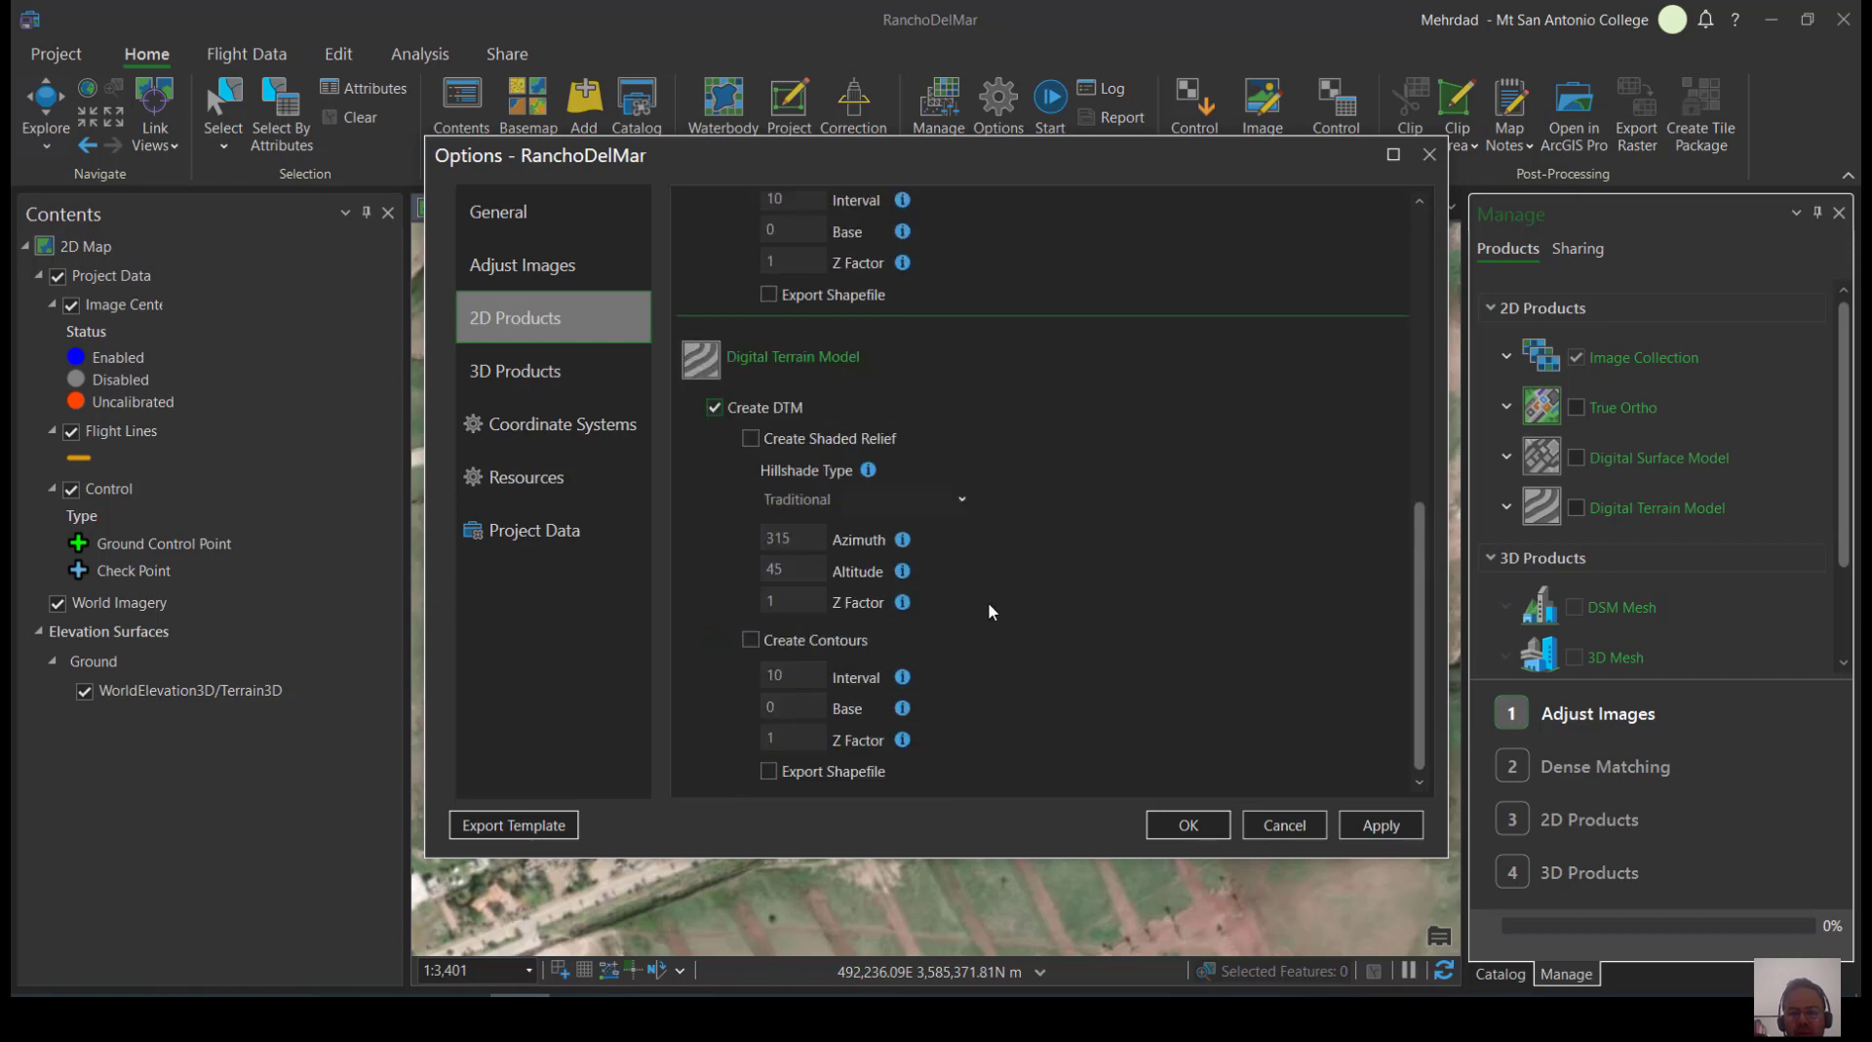
{"action": "scroll", "coordinate": [1160, 673], "scroll_direction": "up", "scroll_amount": 5}
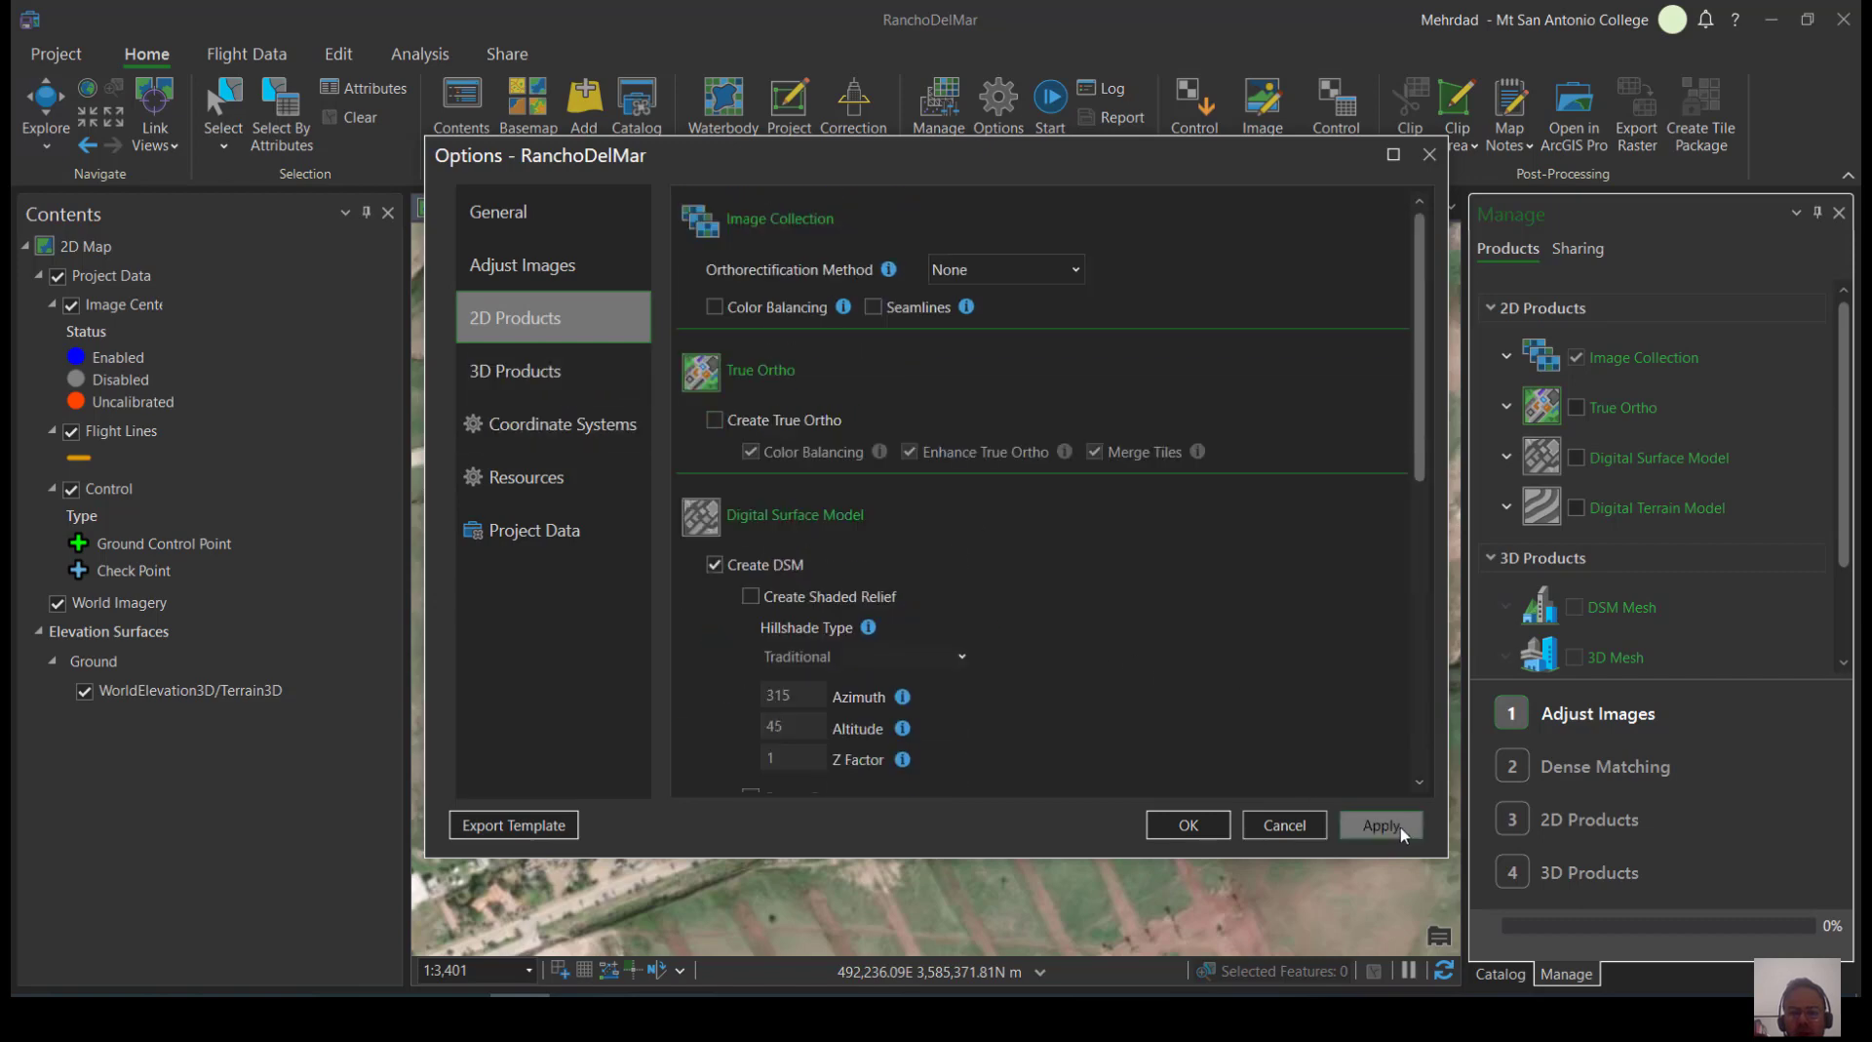
{"action": "left_click", "coordinate": [587, 384]}
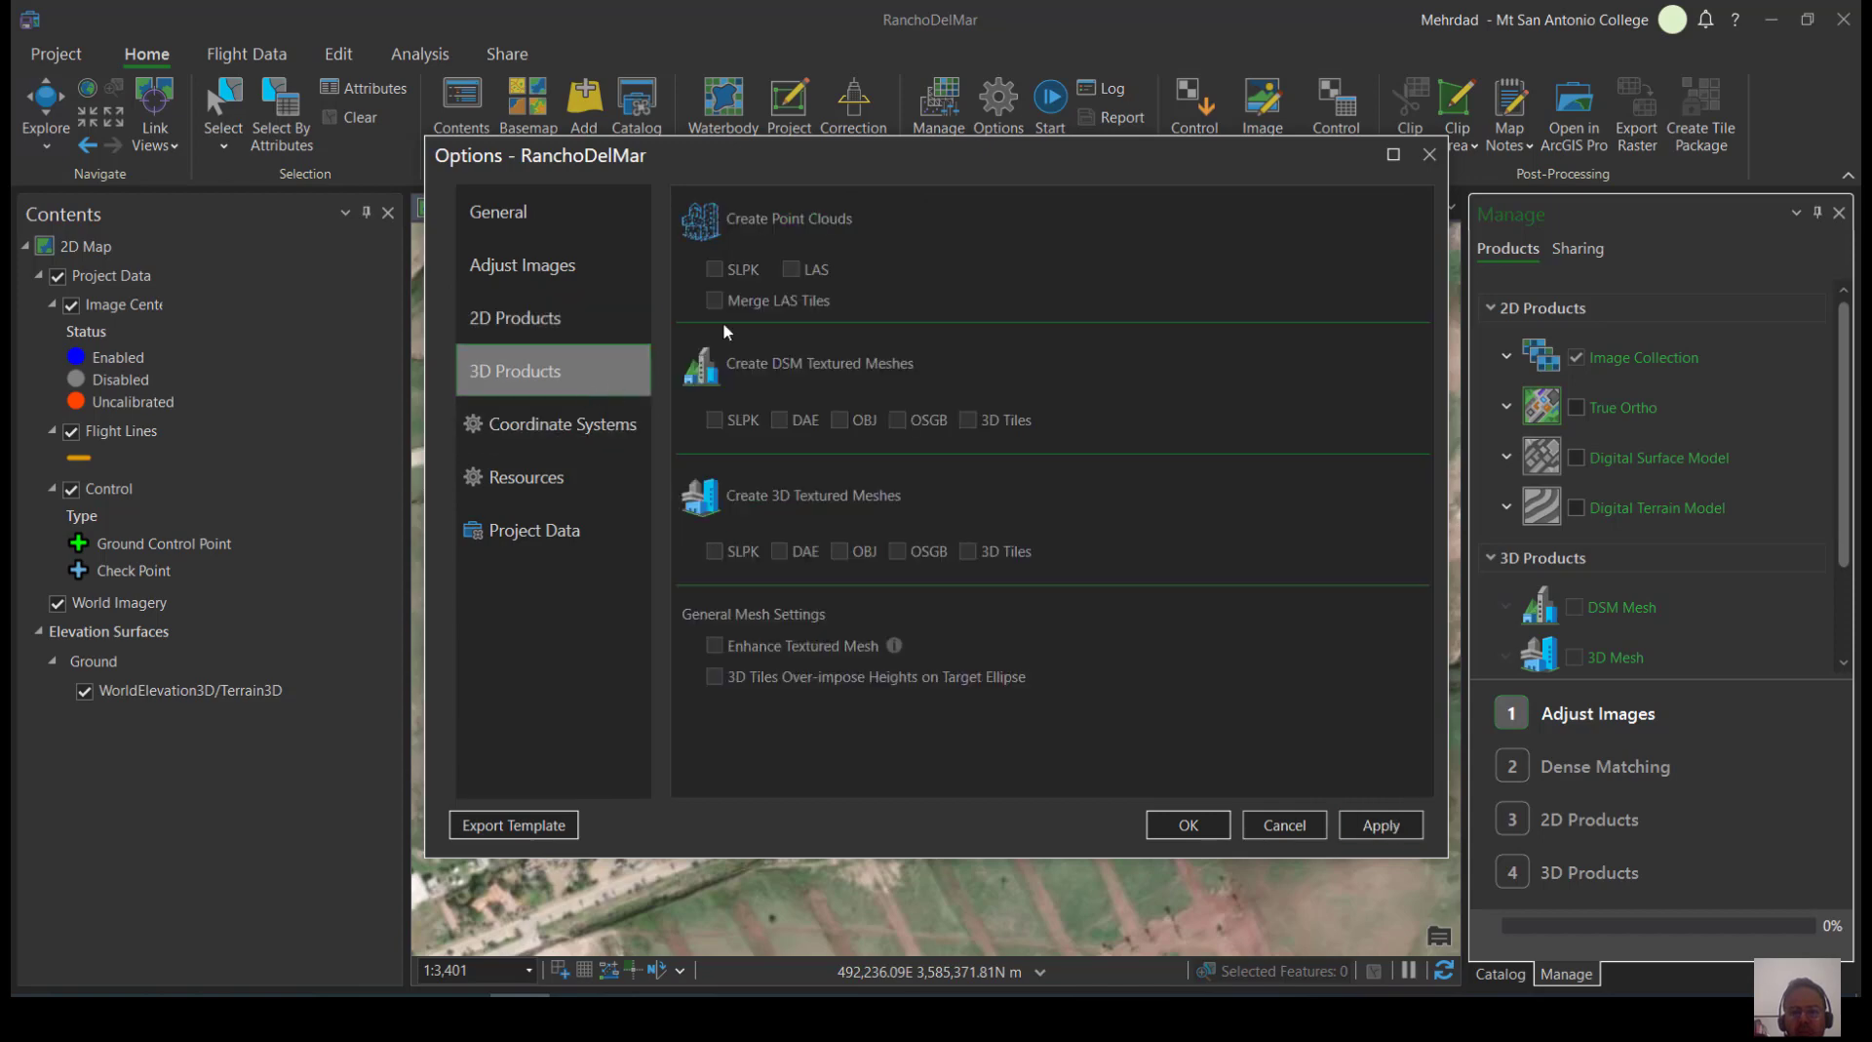
{"action": "left_click", "coordinate": [1381, 825]}
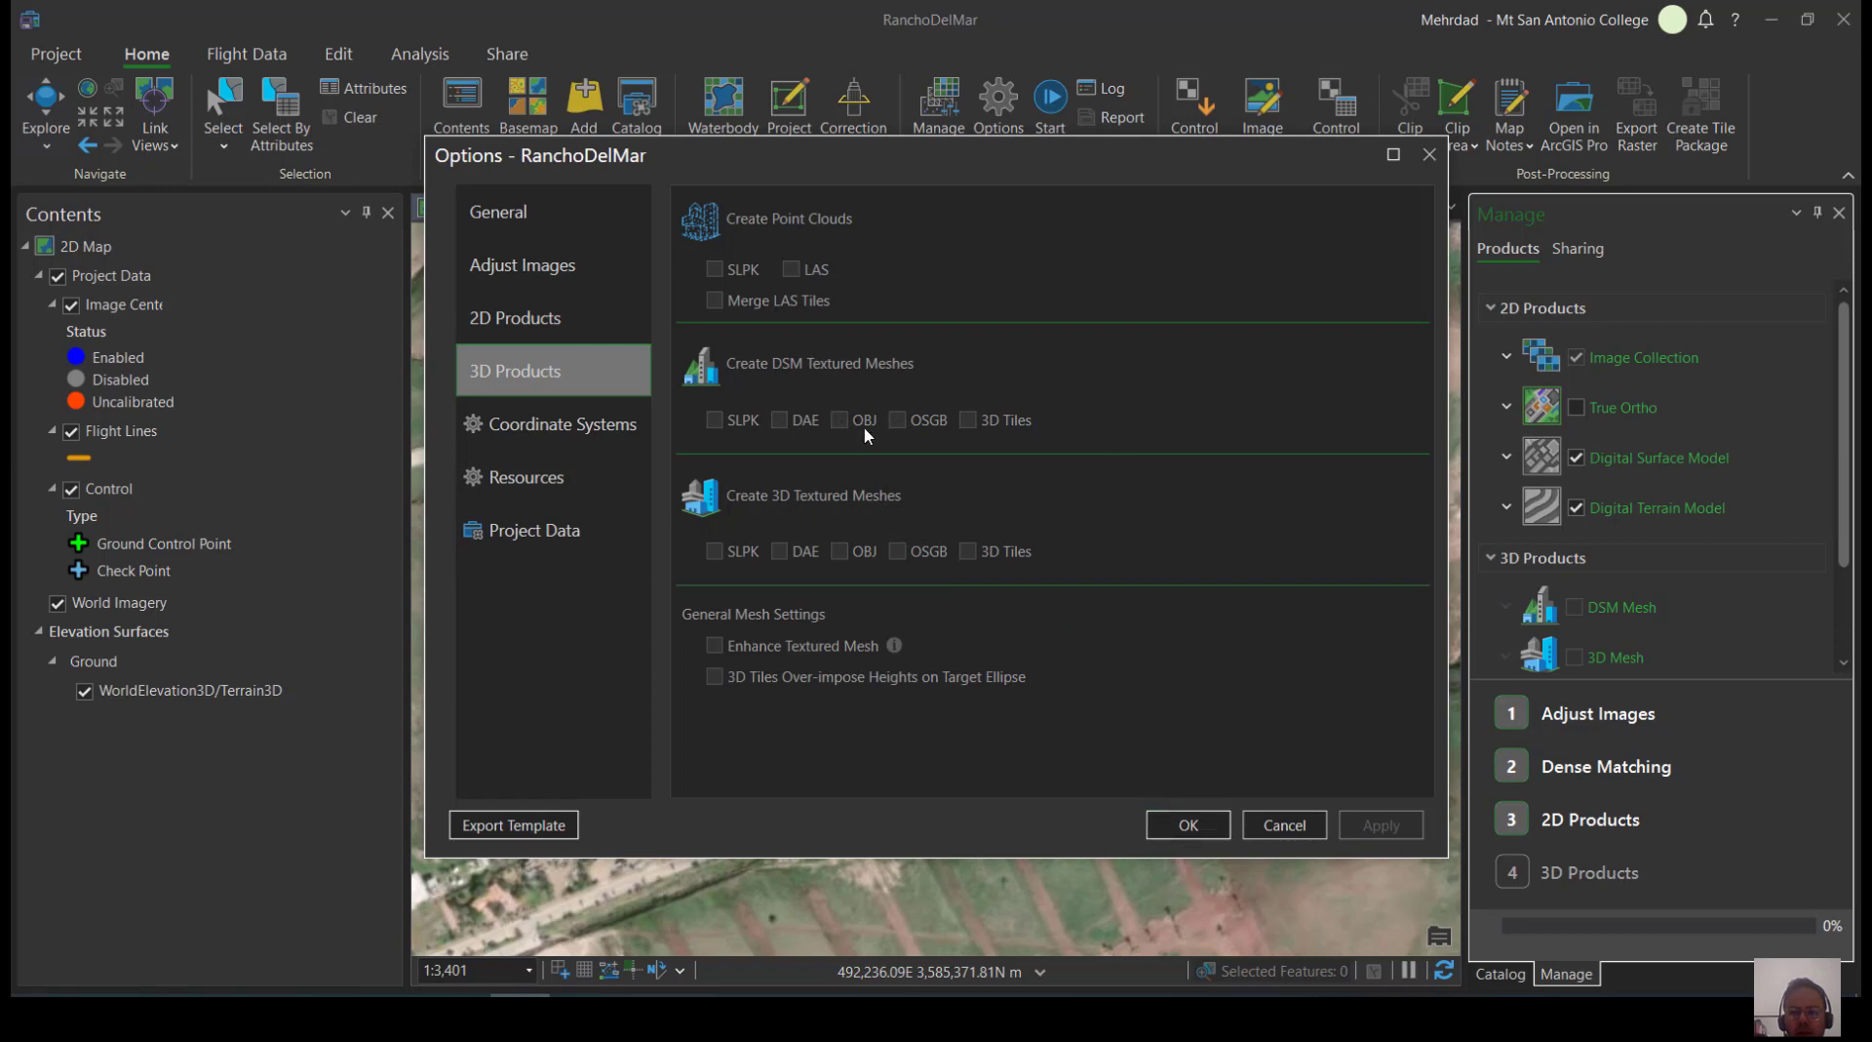
Enable Create True Ortho for the 2D products and apply the processing options
{"action": "left_click", "coordinate": [554, 330]}
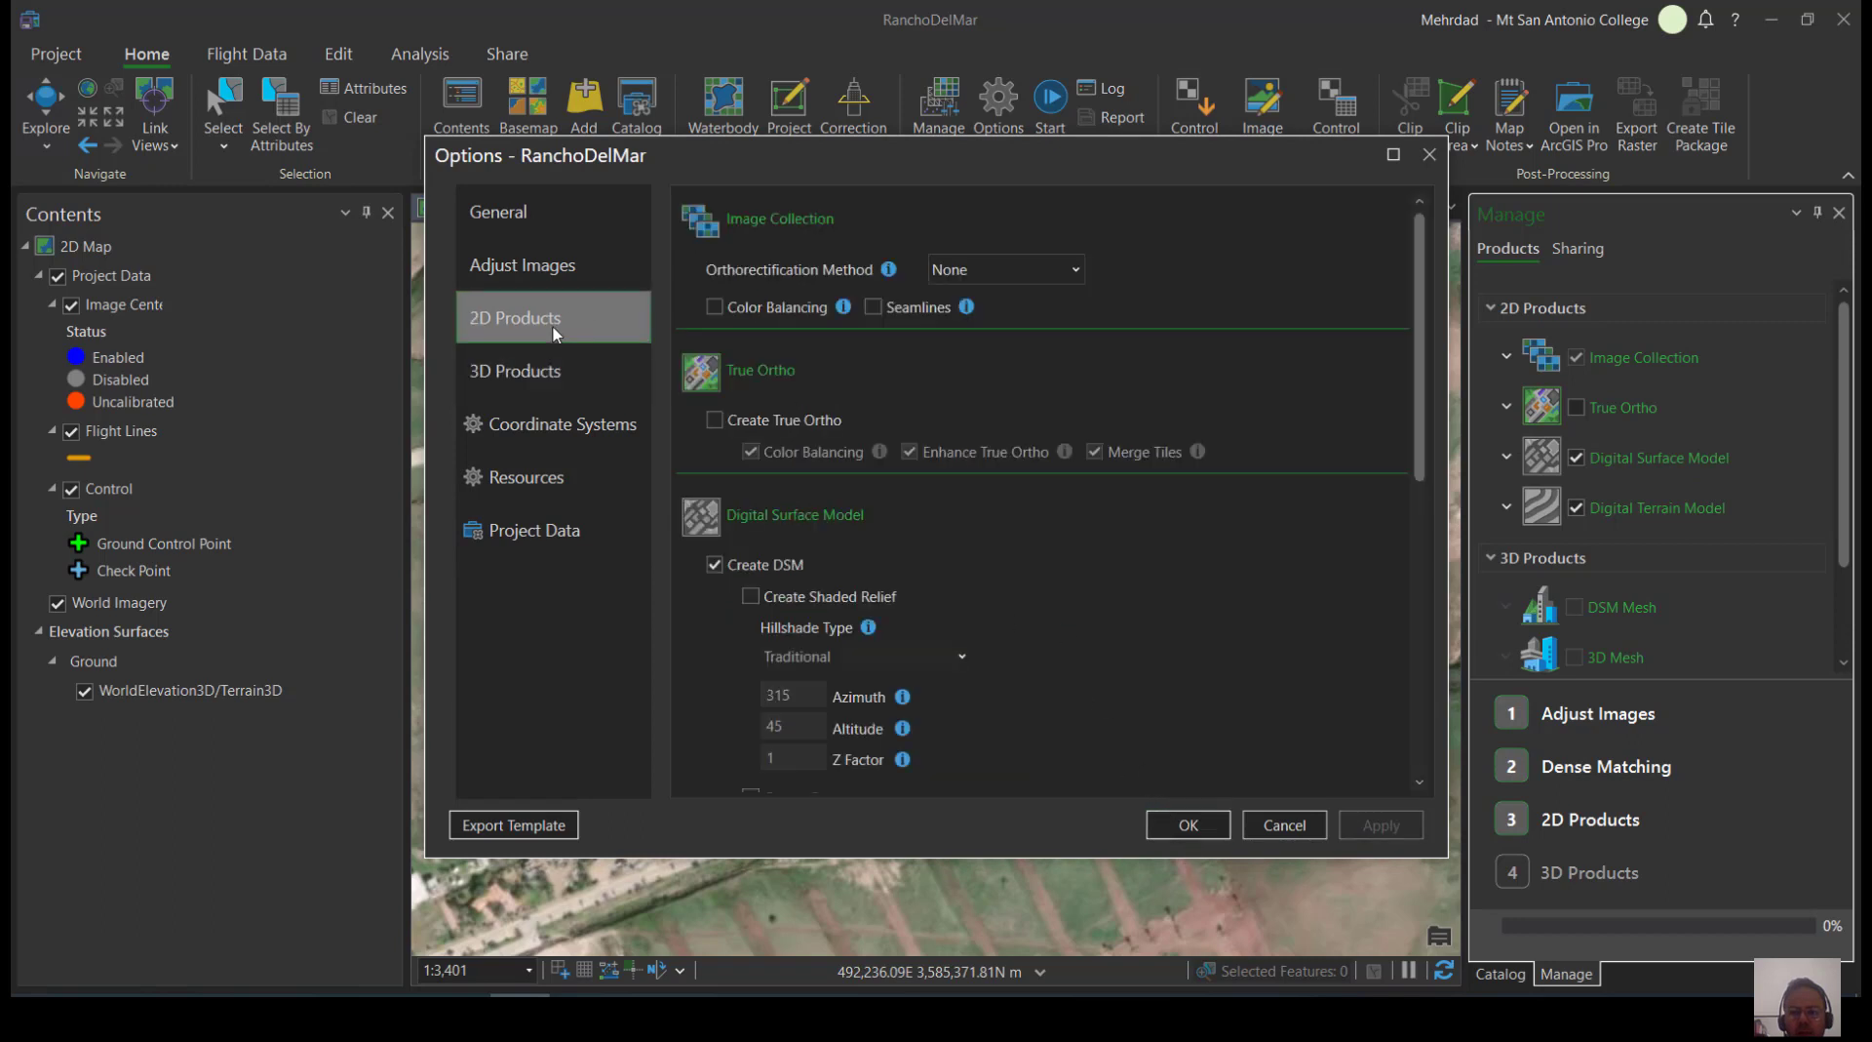
{"action": "left_click", "coordinate": [714, 420]}
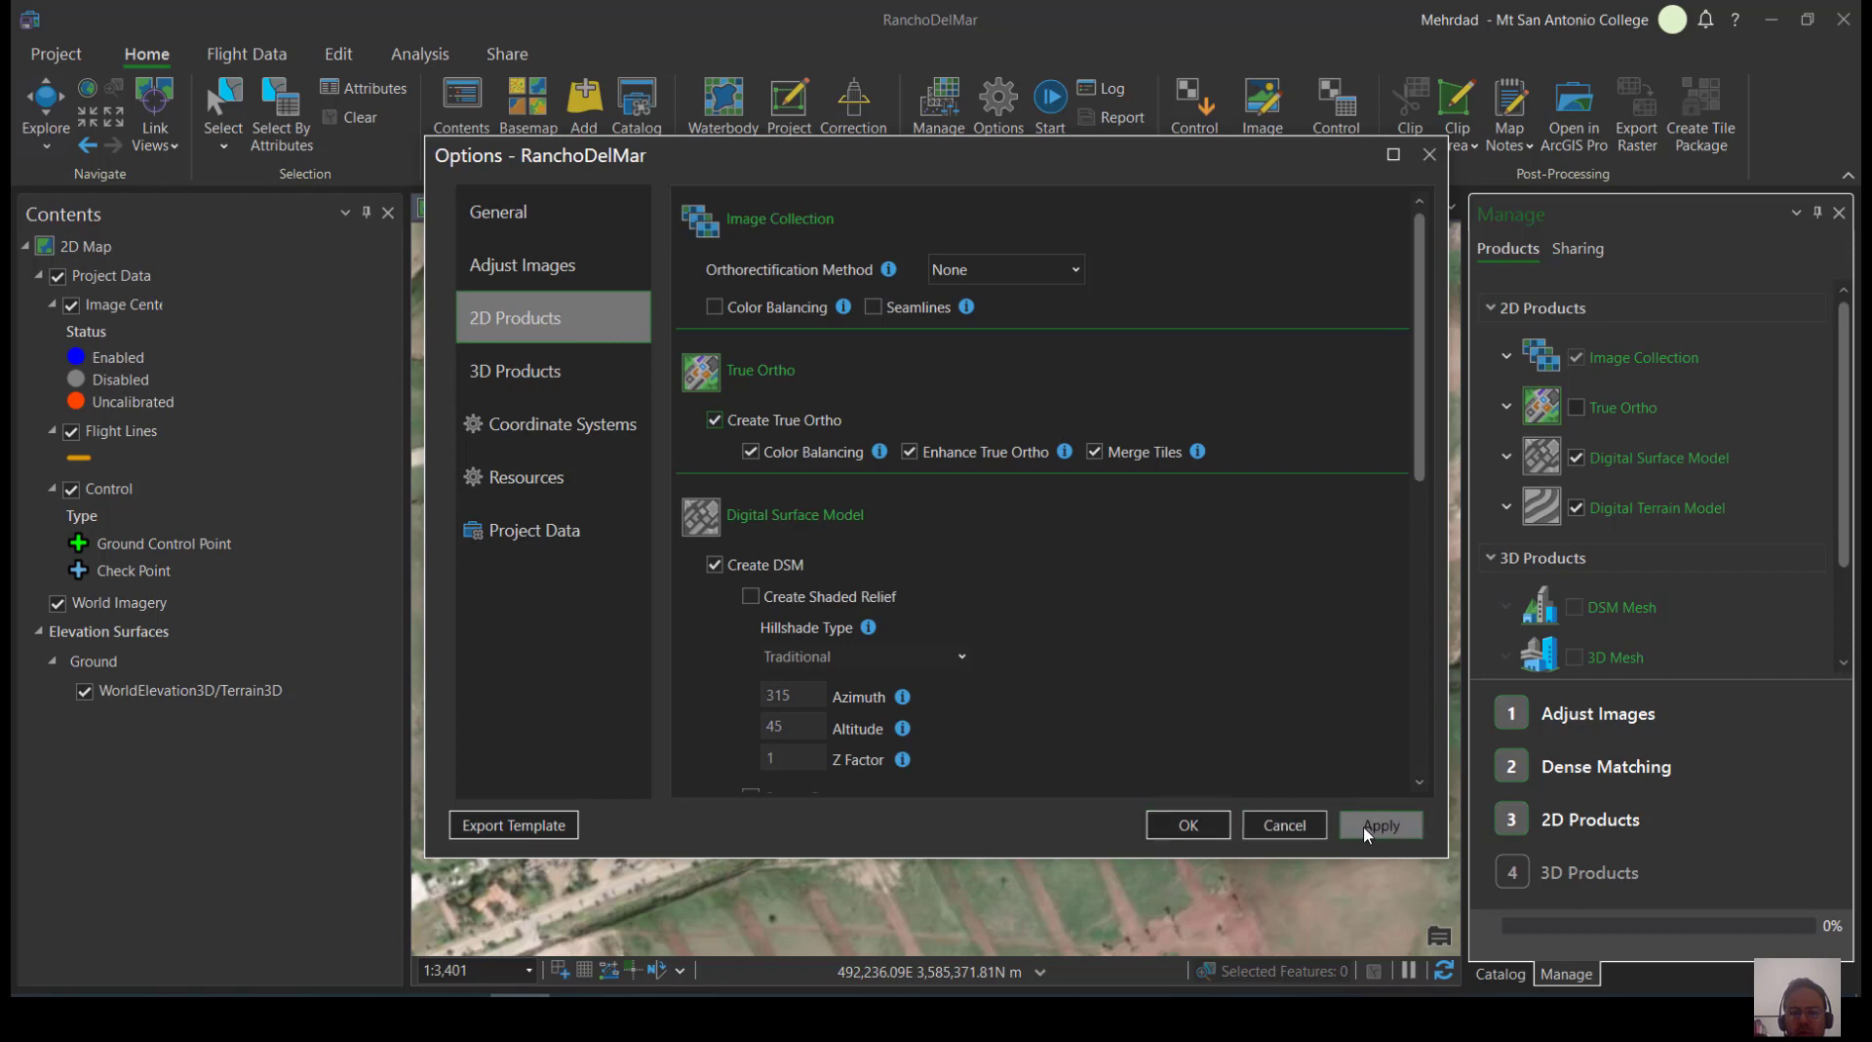
{"action": "left_click", "coordinate": [1368, 829]}
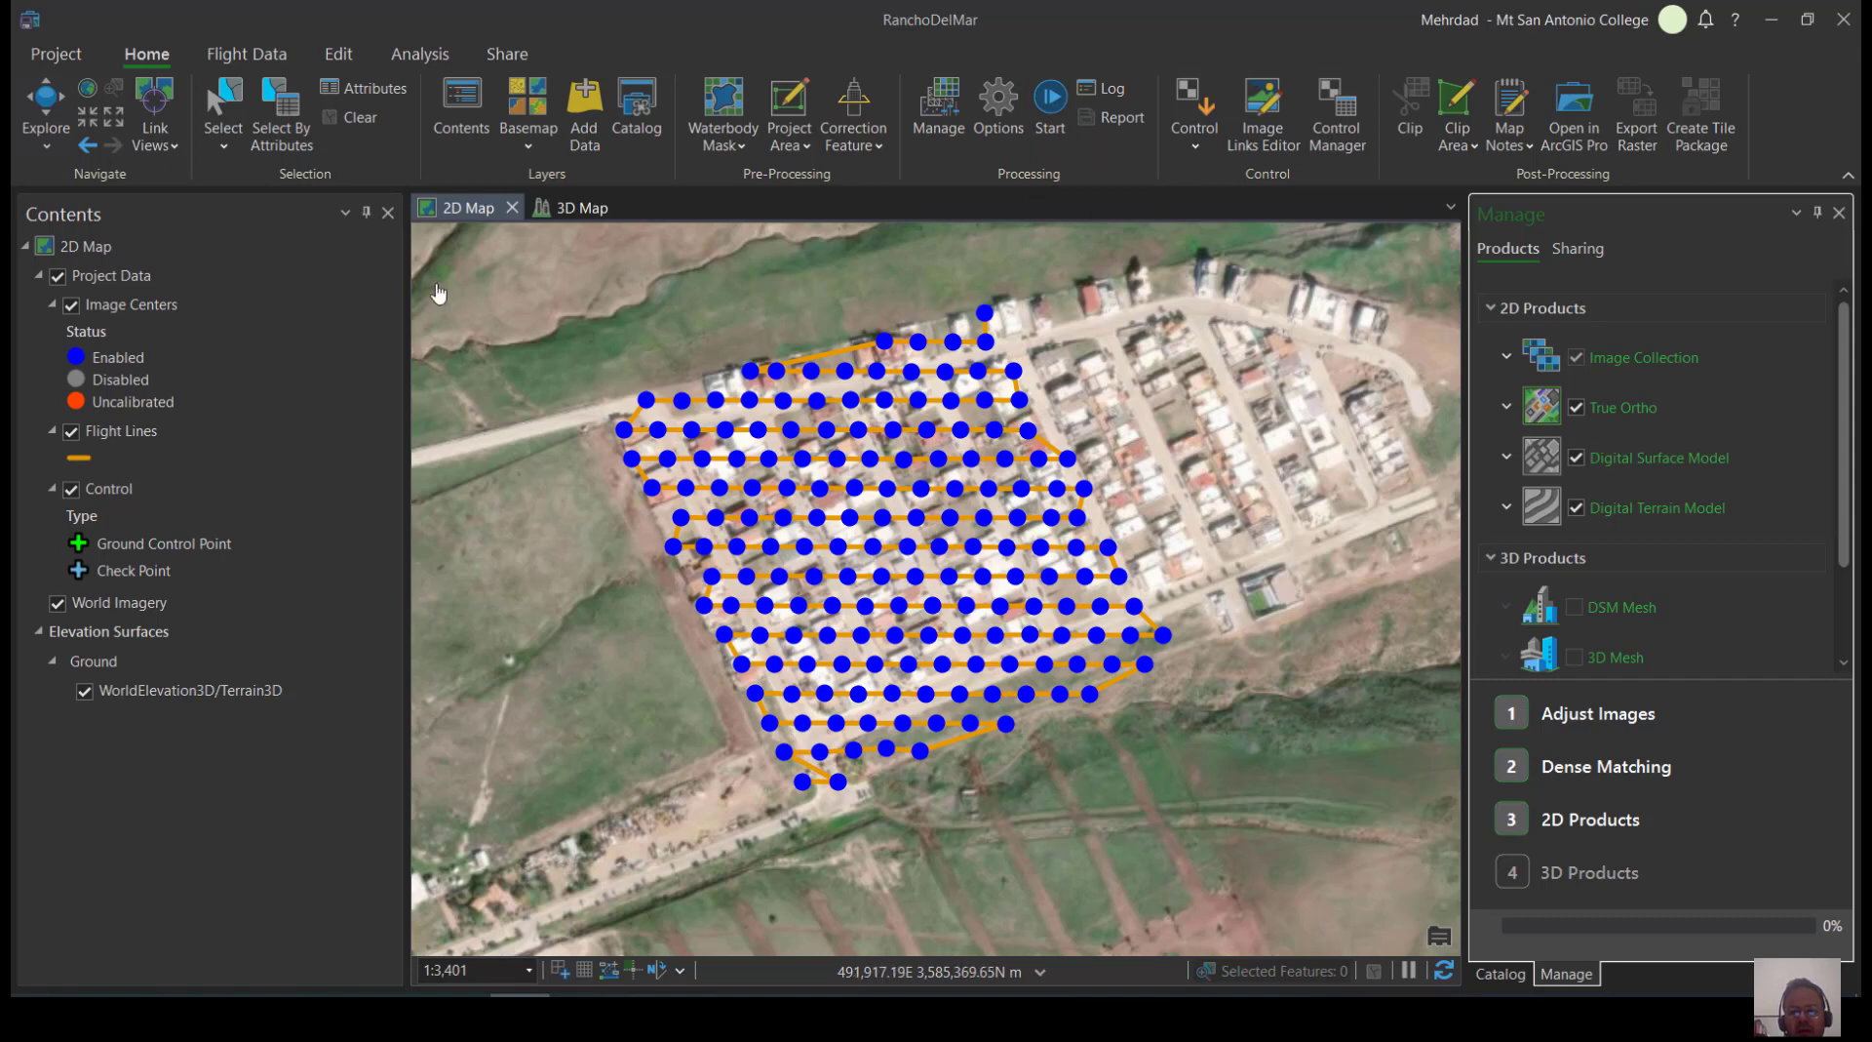
Start processing the project and check the product options available for the finished True Ortho
{"action": "left_click", "coordinate": [1064, 100]}
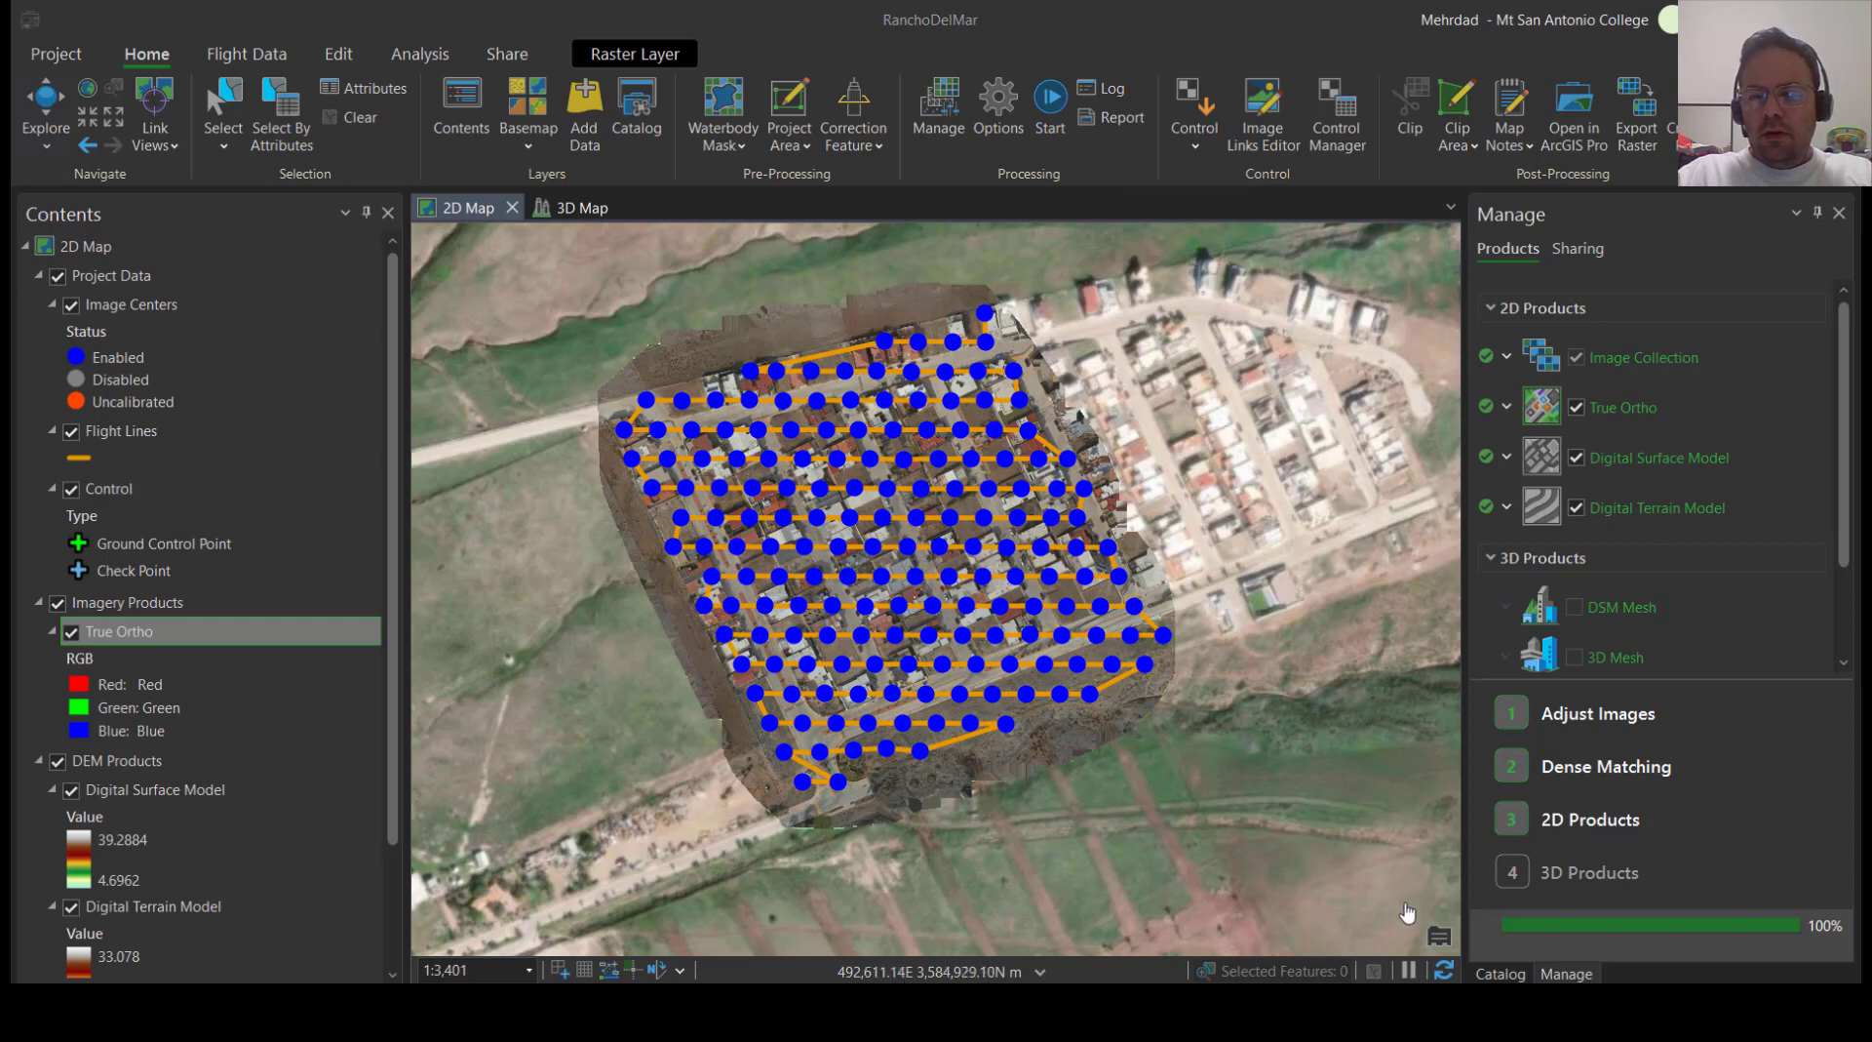
{"action": "left_click", "coordinate": [1509, 406]}
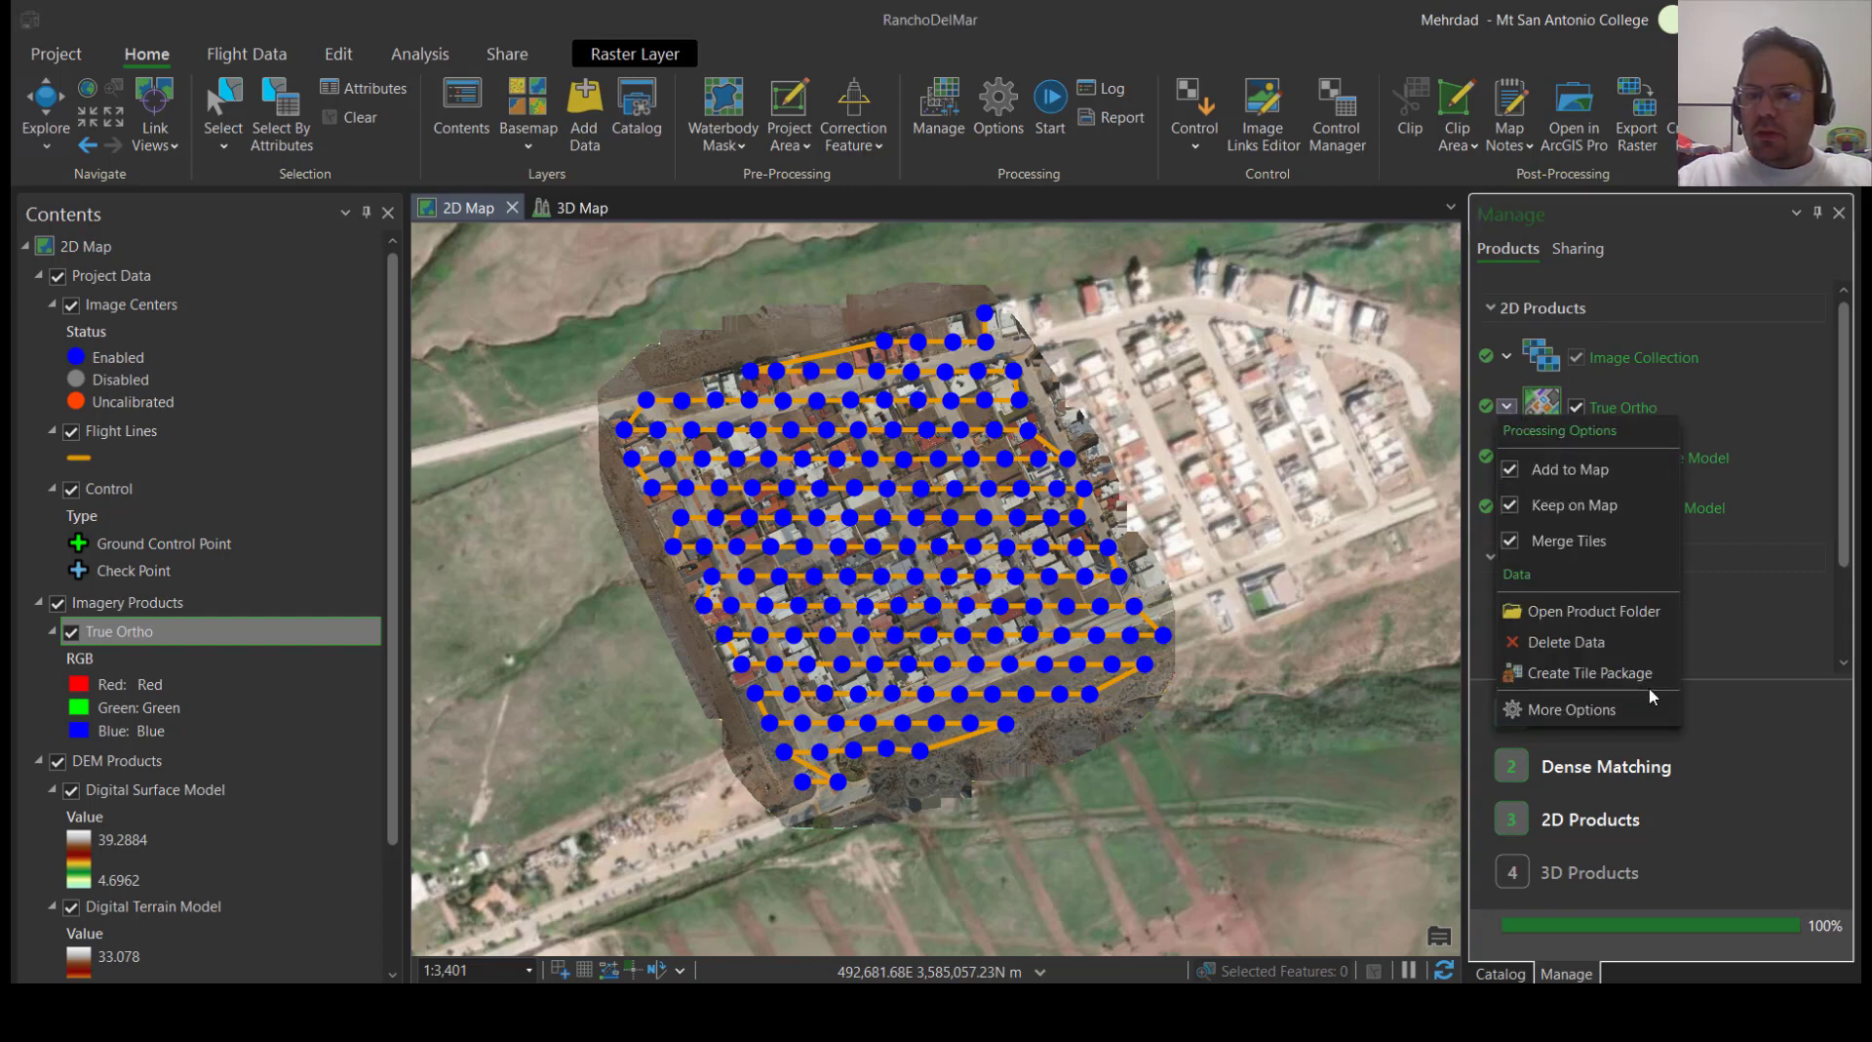
{"action": "left_click", "coordinate": [1846, 397]}
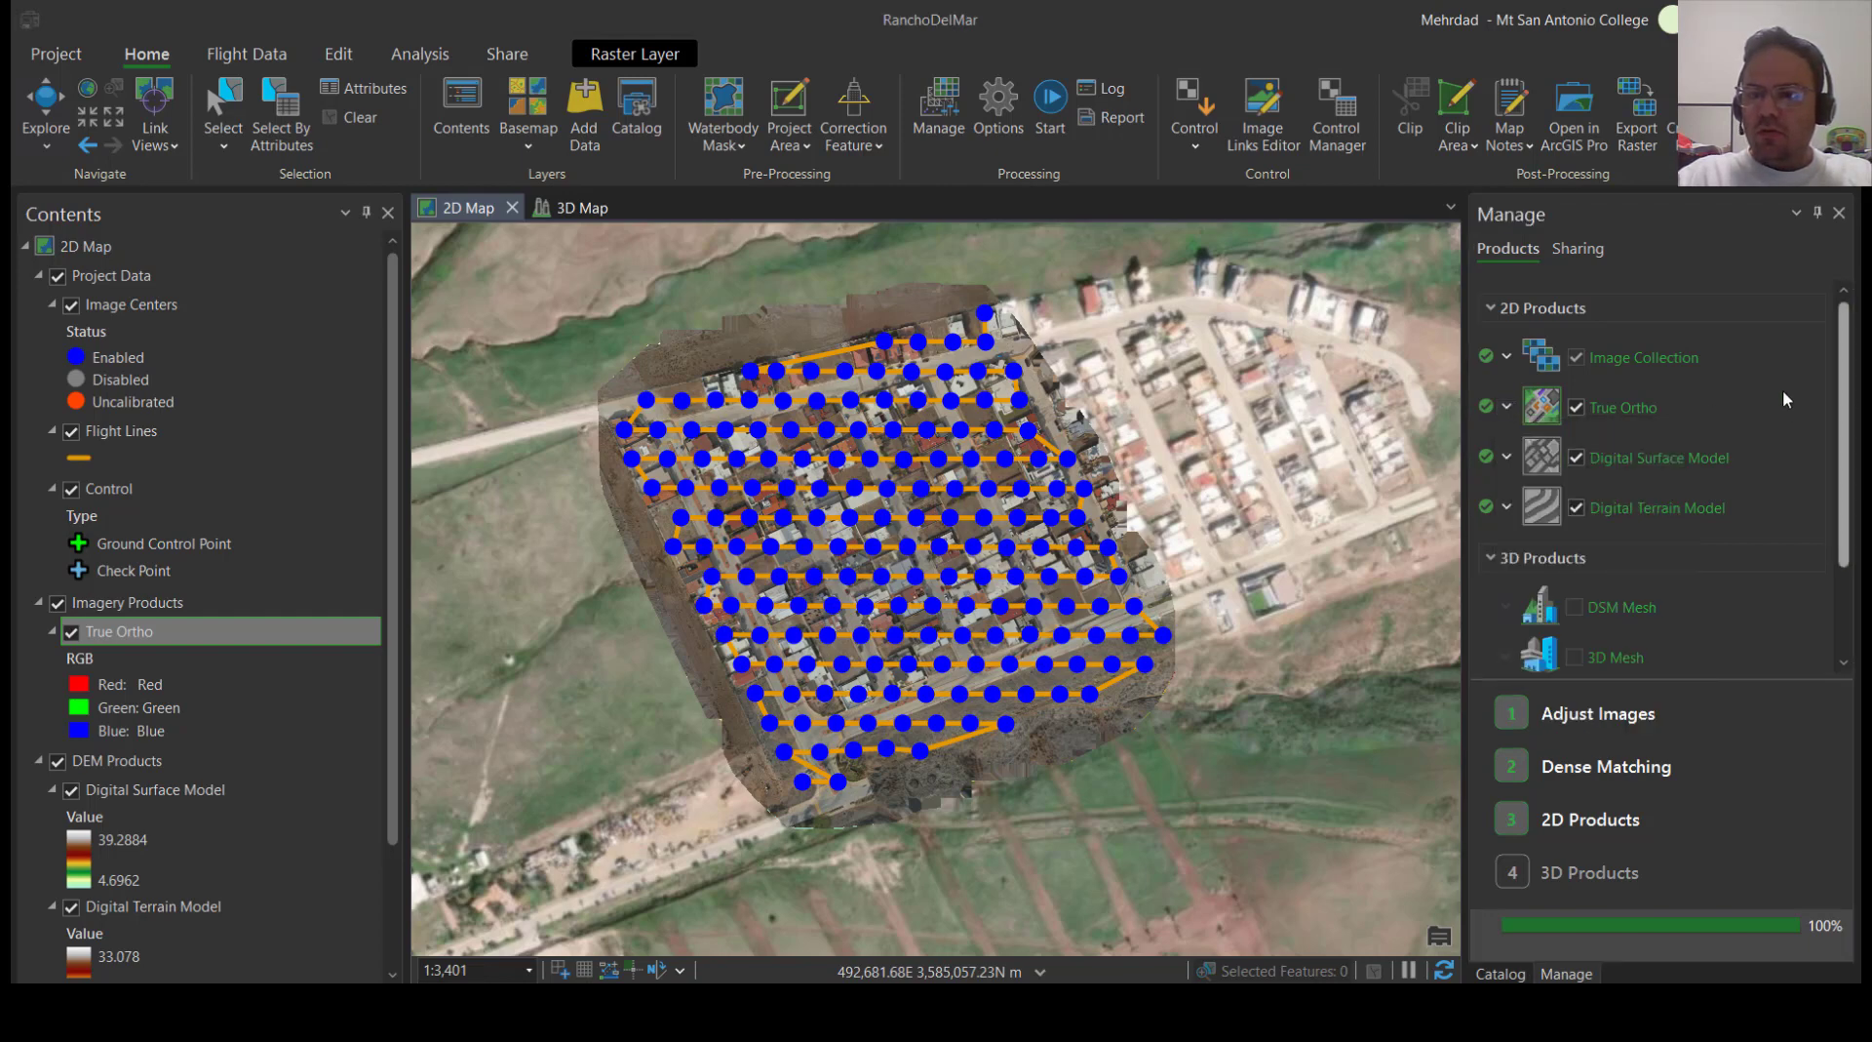
Zoom the 2D map to the True Ortho layer and hide the Project Data group
{"action": "left_click", "coordinate": [147, 640]}
{"action": "right_click", "coordinate": [146, 639]}
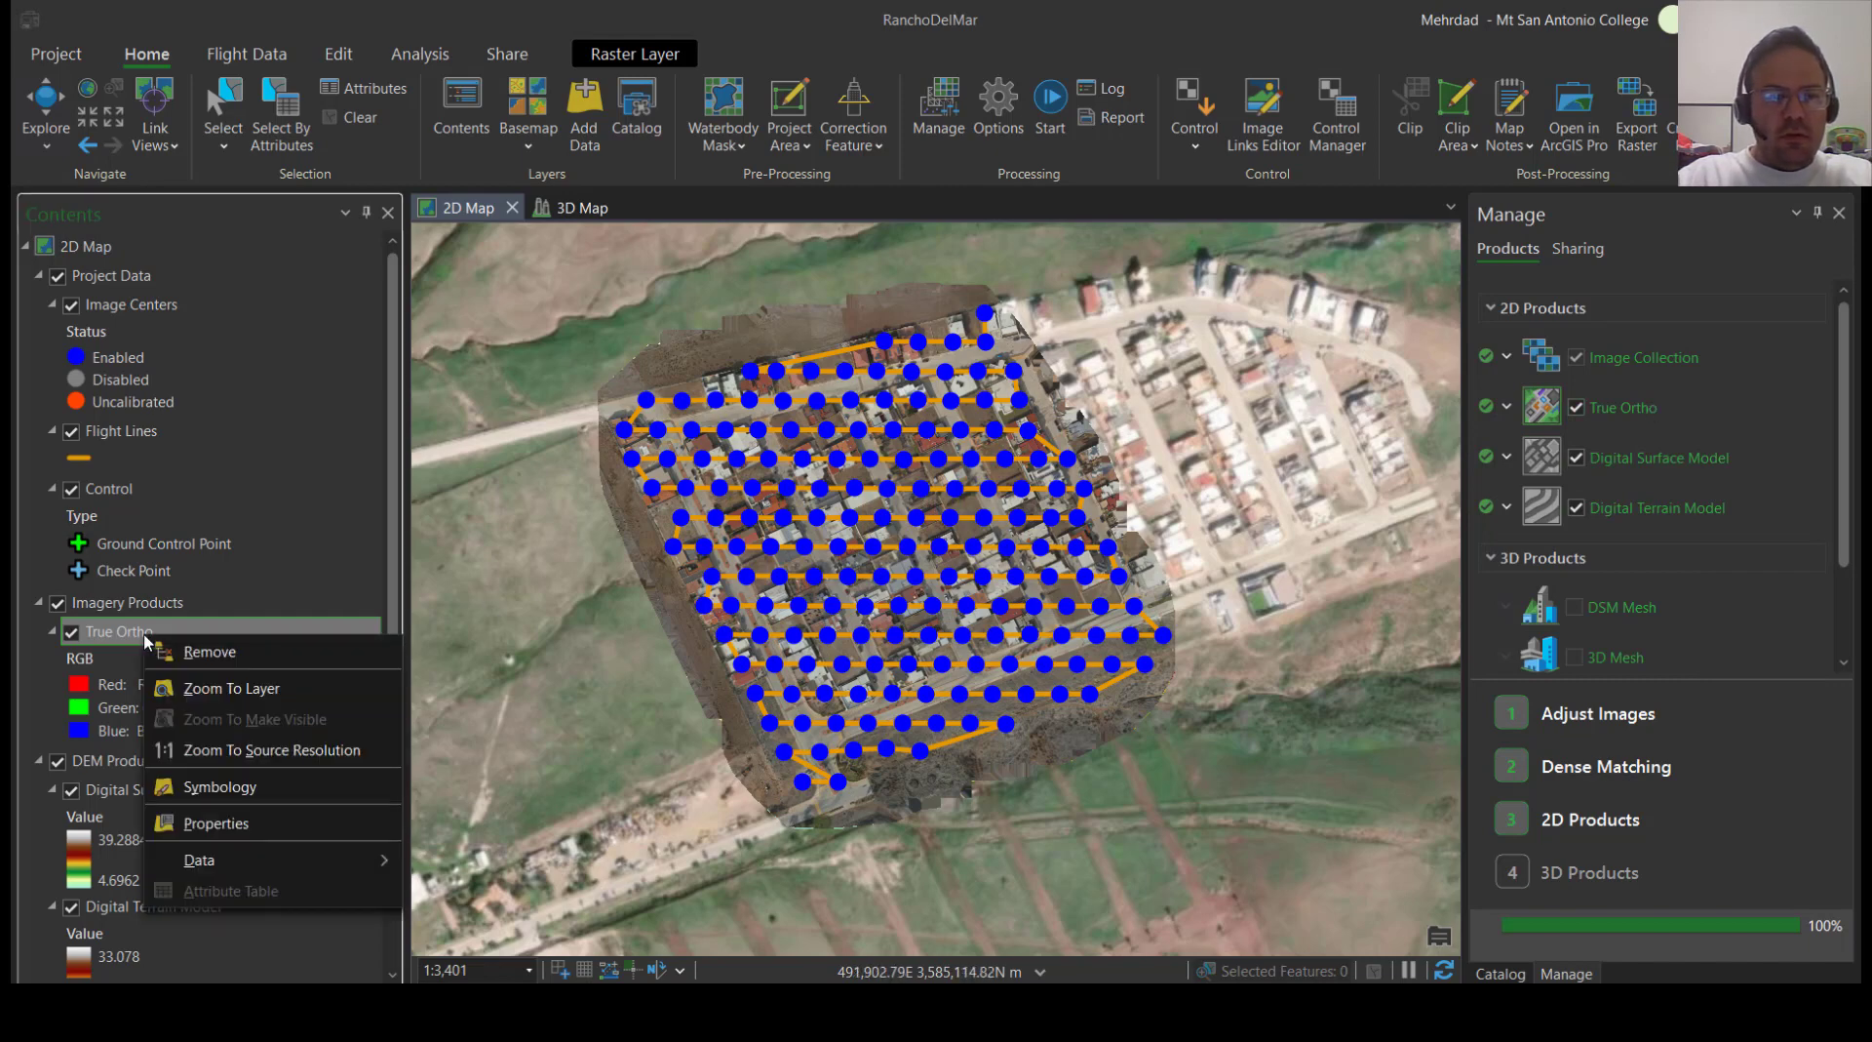
{"action": "left_click", "coordinate": [202, 686]}
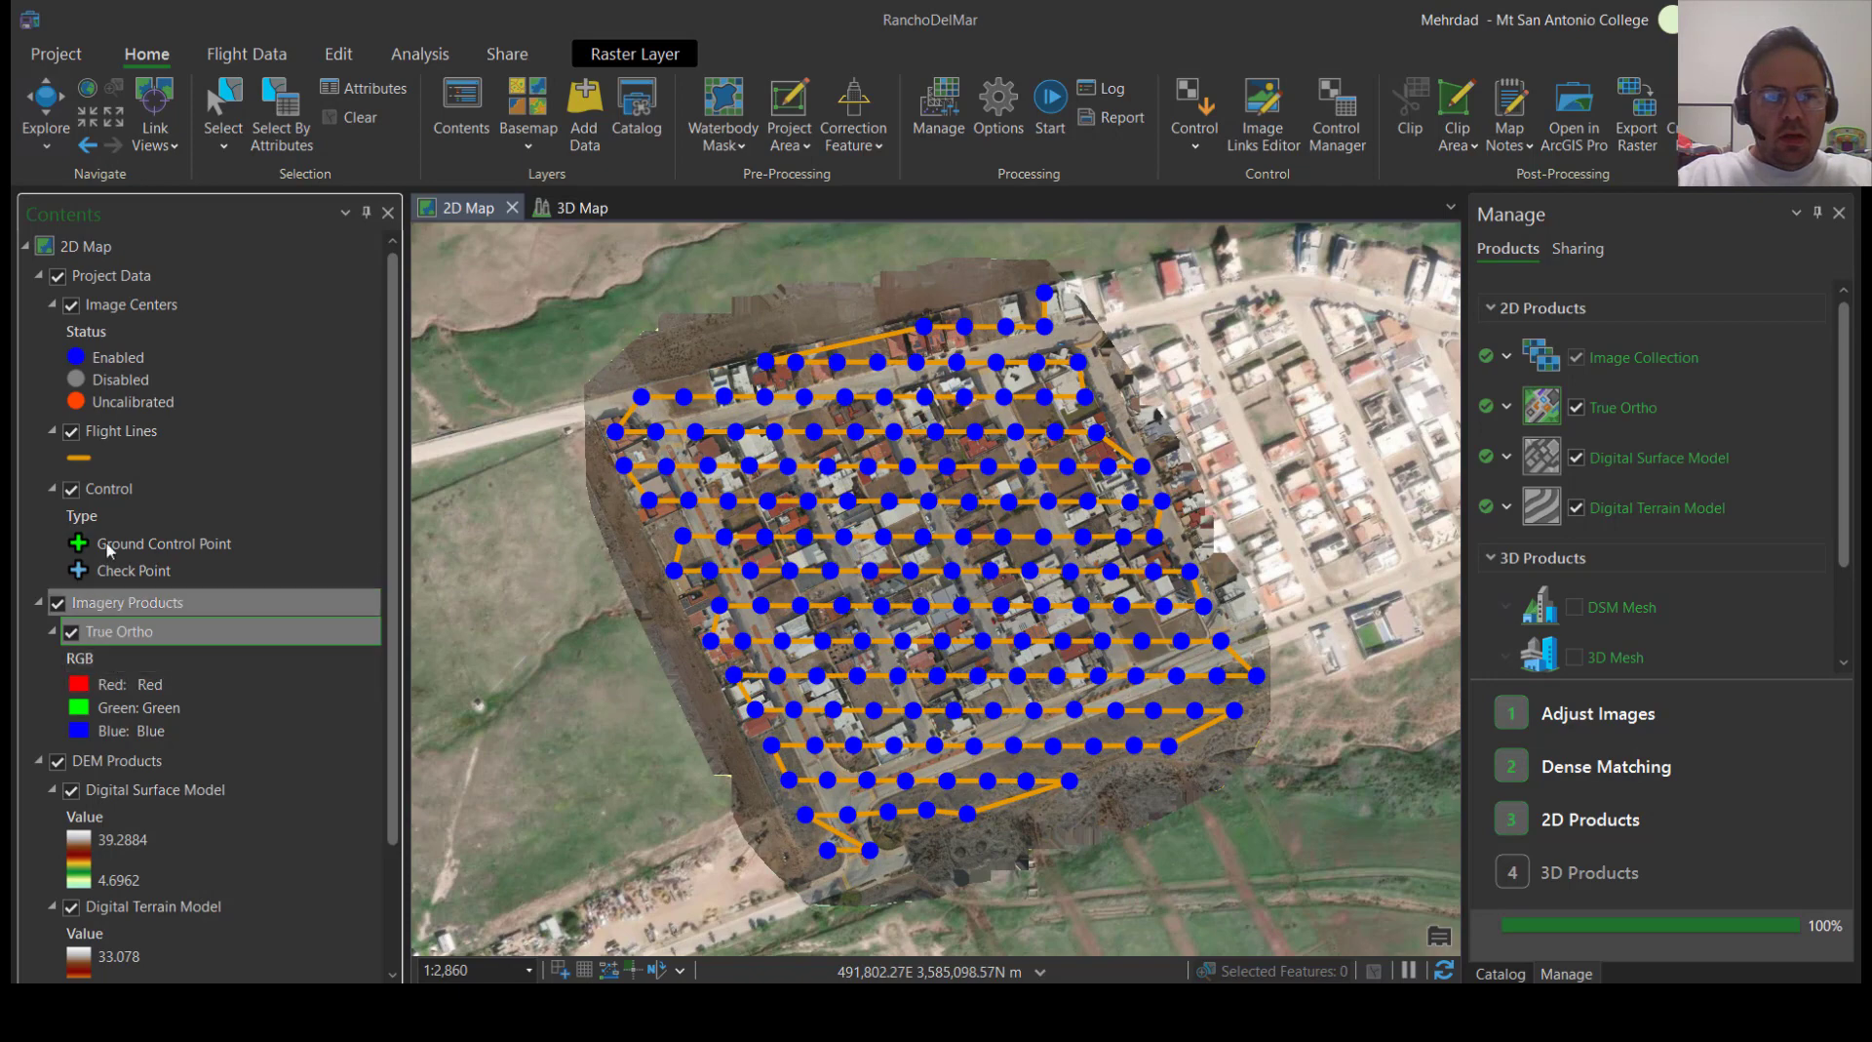
{"action": "left_click", "coordinate": [56, 277]}
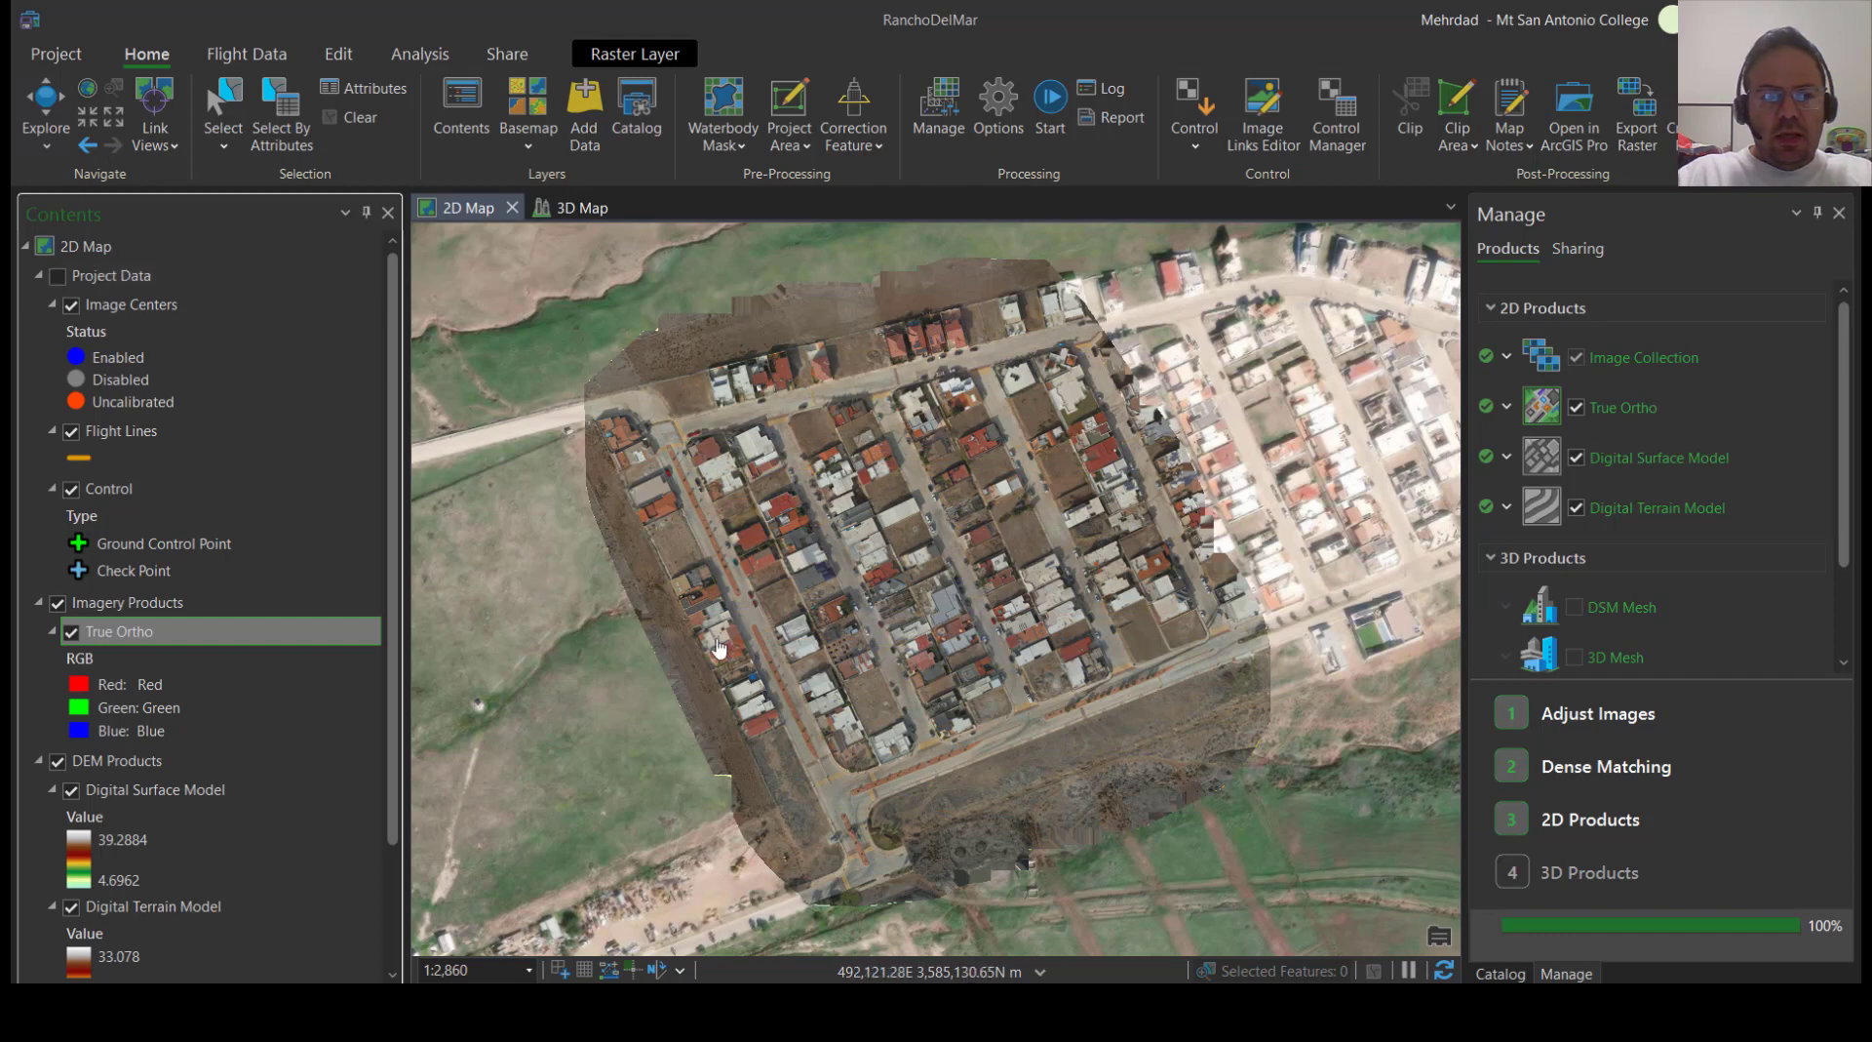
{"action": "scroll", "coordinate": [312, 733], "scroll_direction": "down", "scroll_amount": 3}
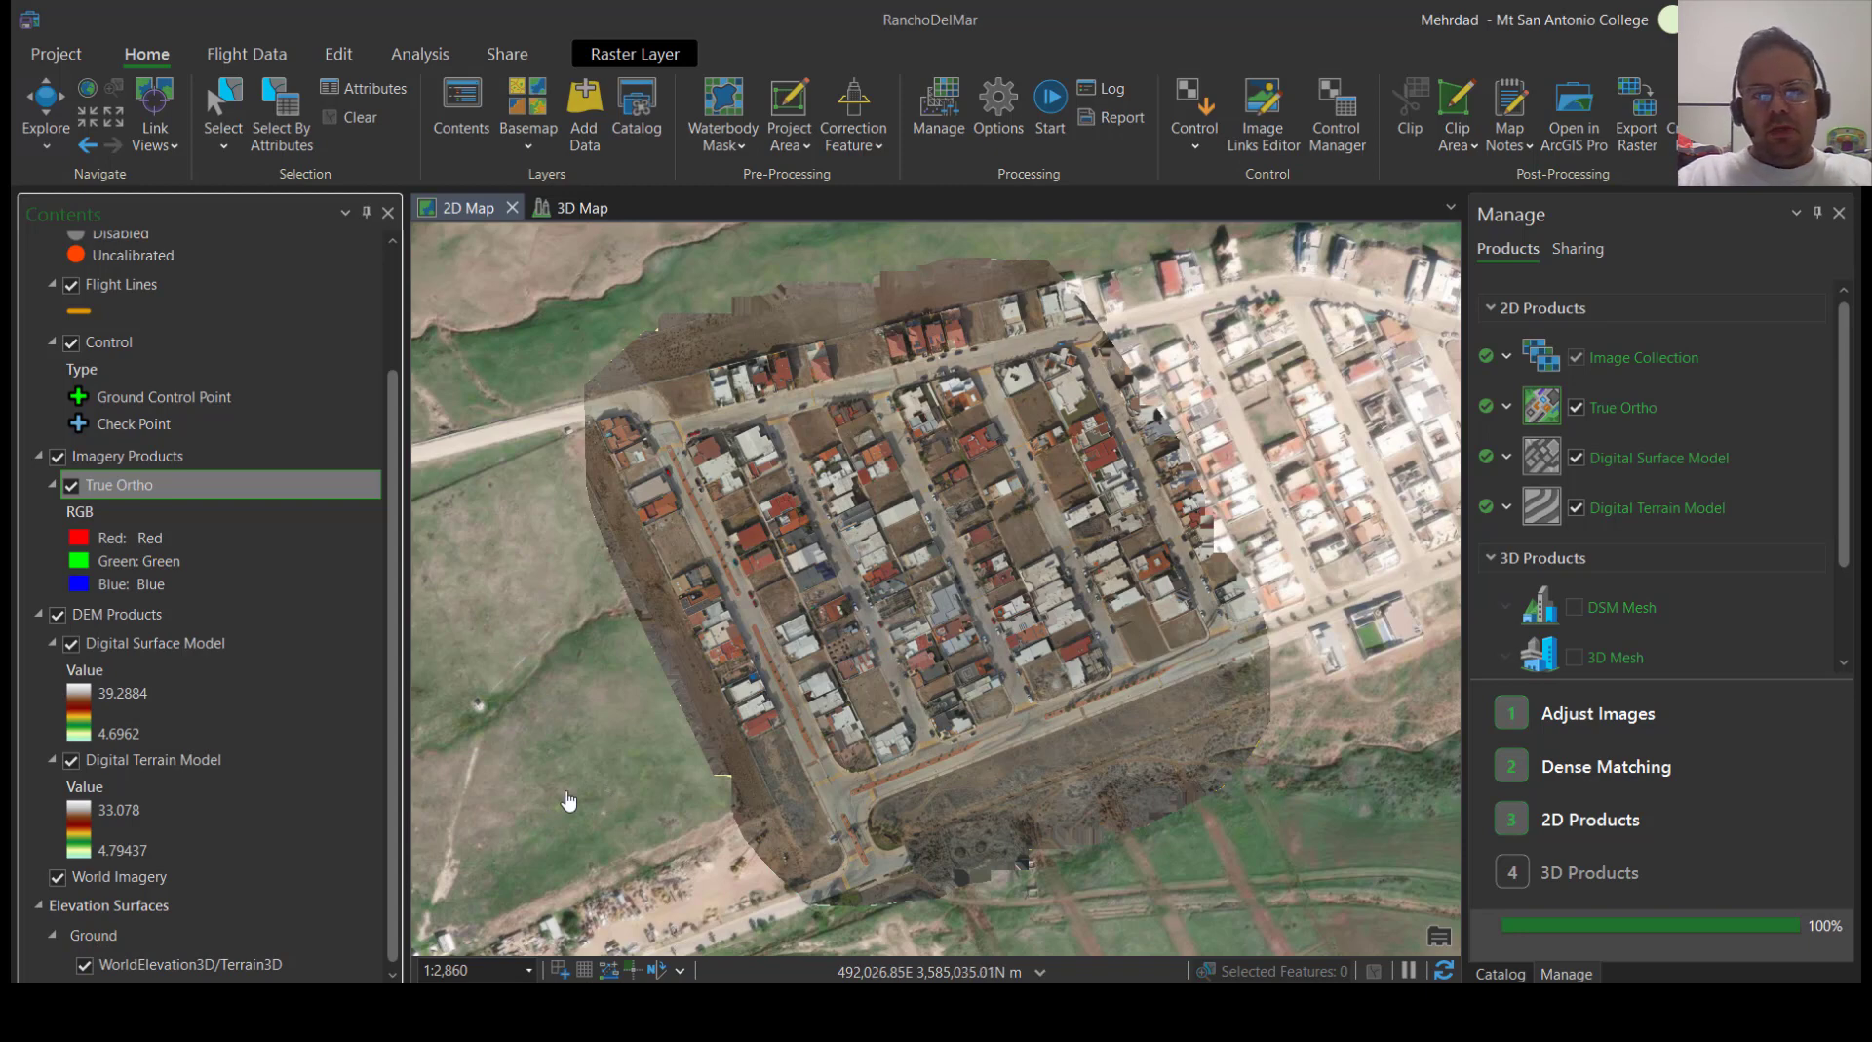
{"action": "left_click", "coordinate": [84, 965]}
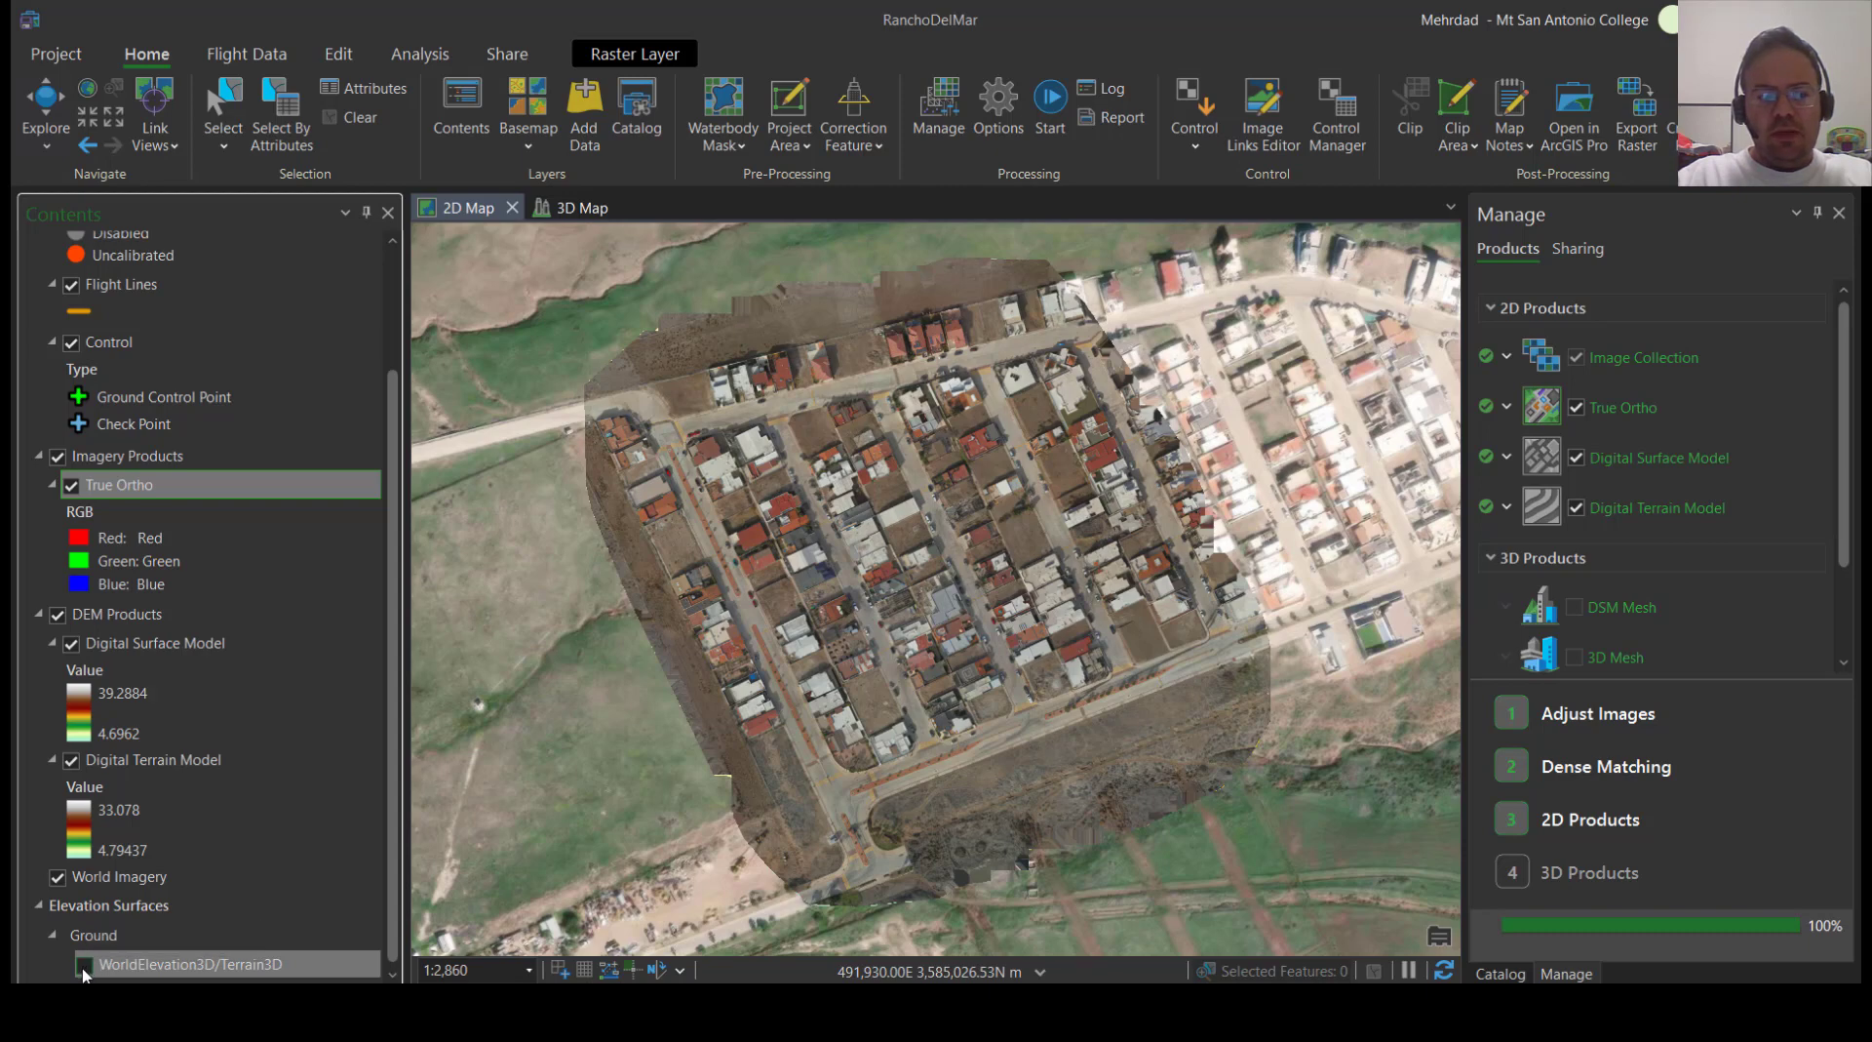
{"action": "left_click", "coordinate": [84, 966]}
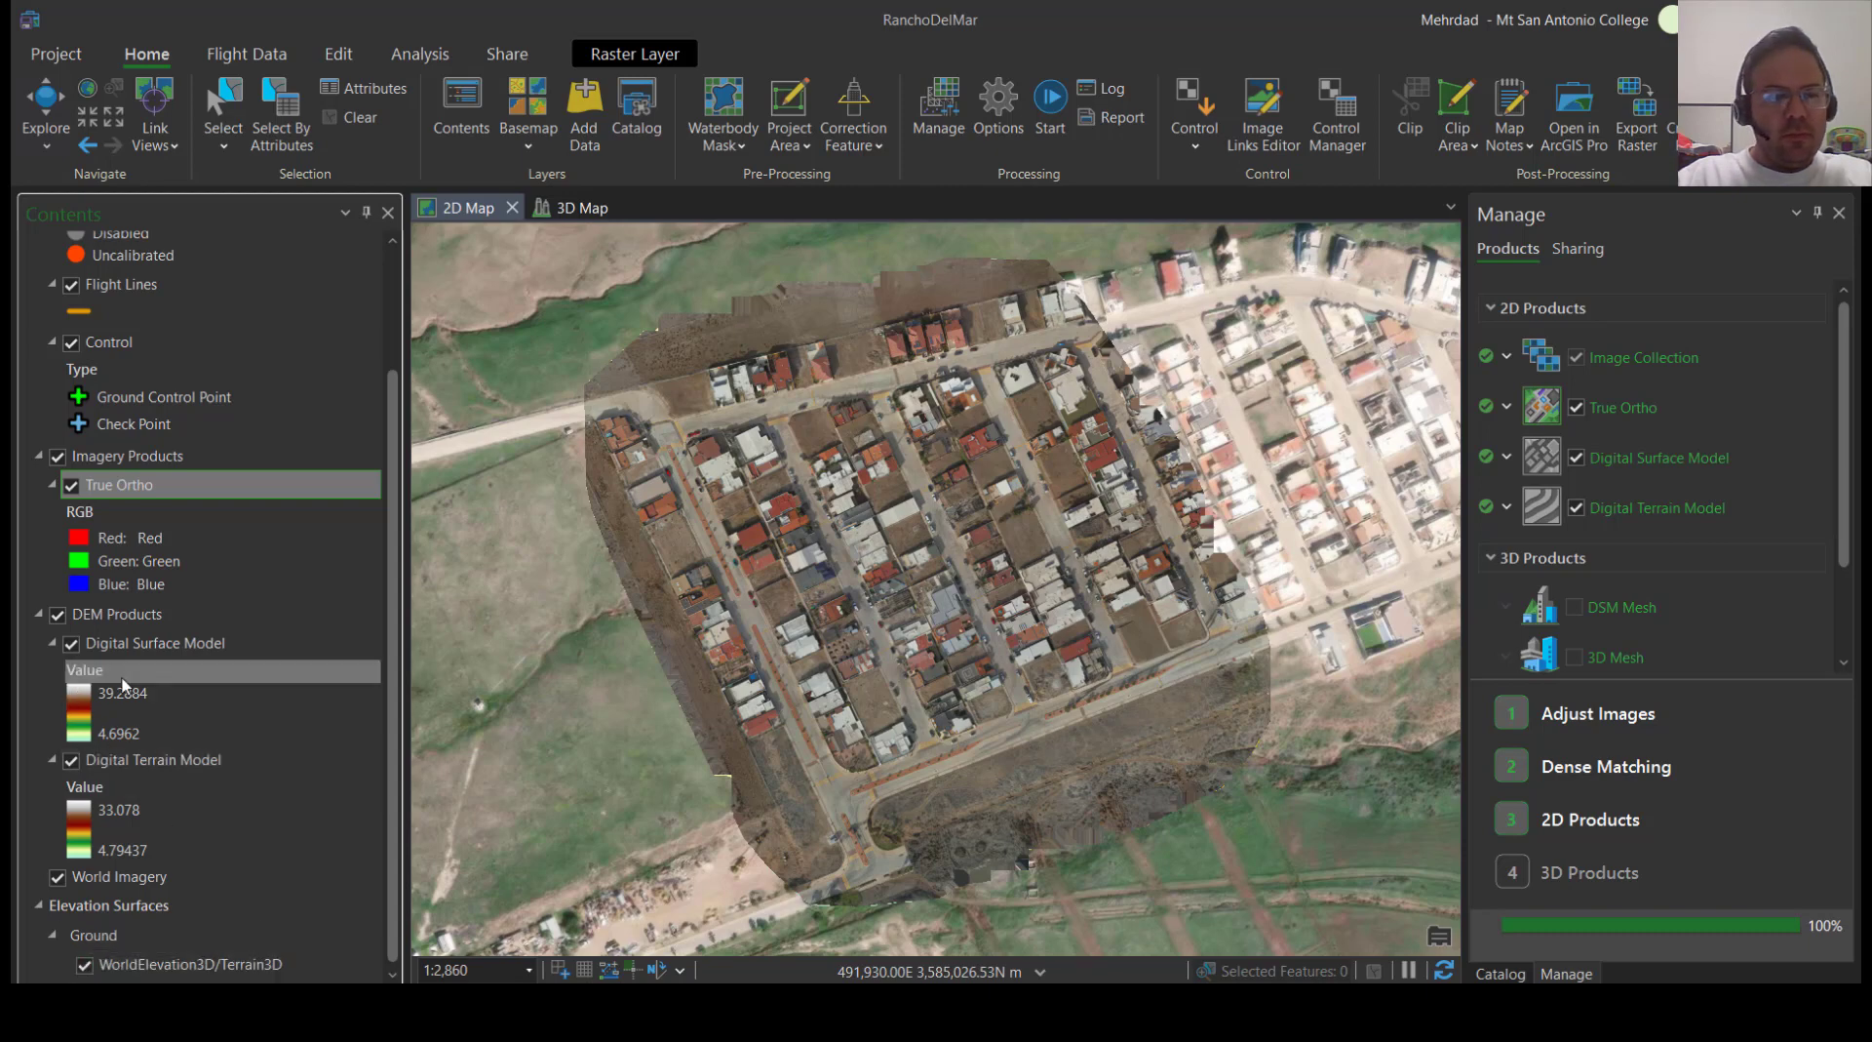
{"action": "scroll", "coordinate": [156, 764], "scroll_direction": "up", "scroll_amount": 3}
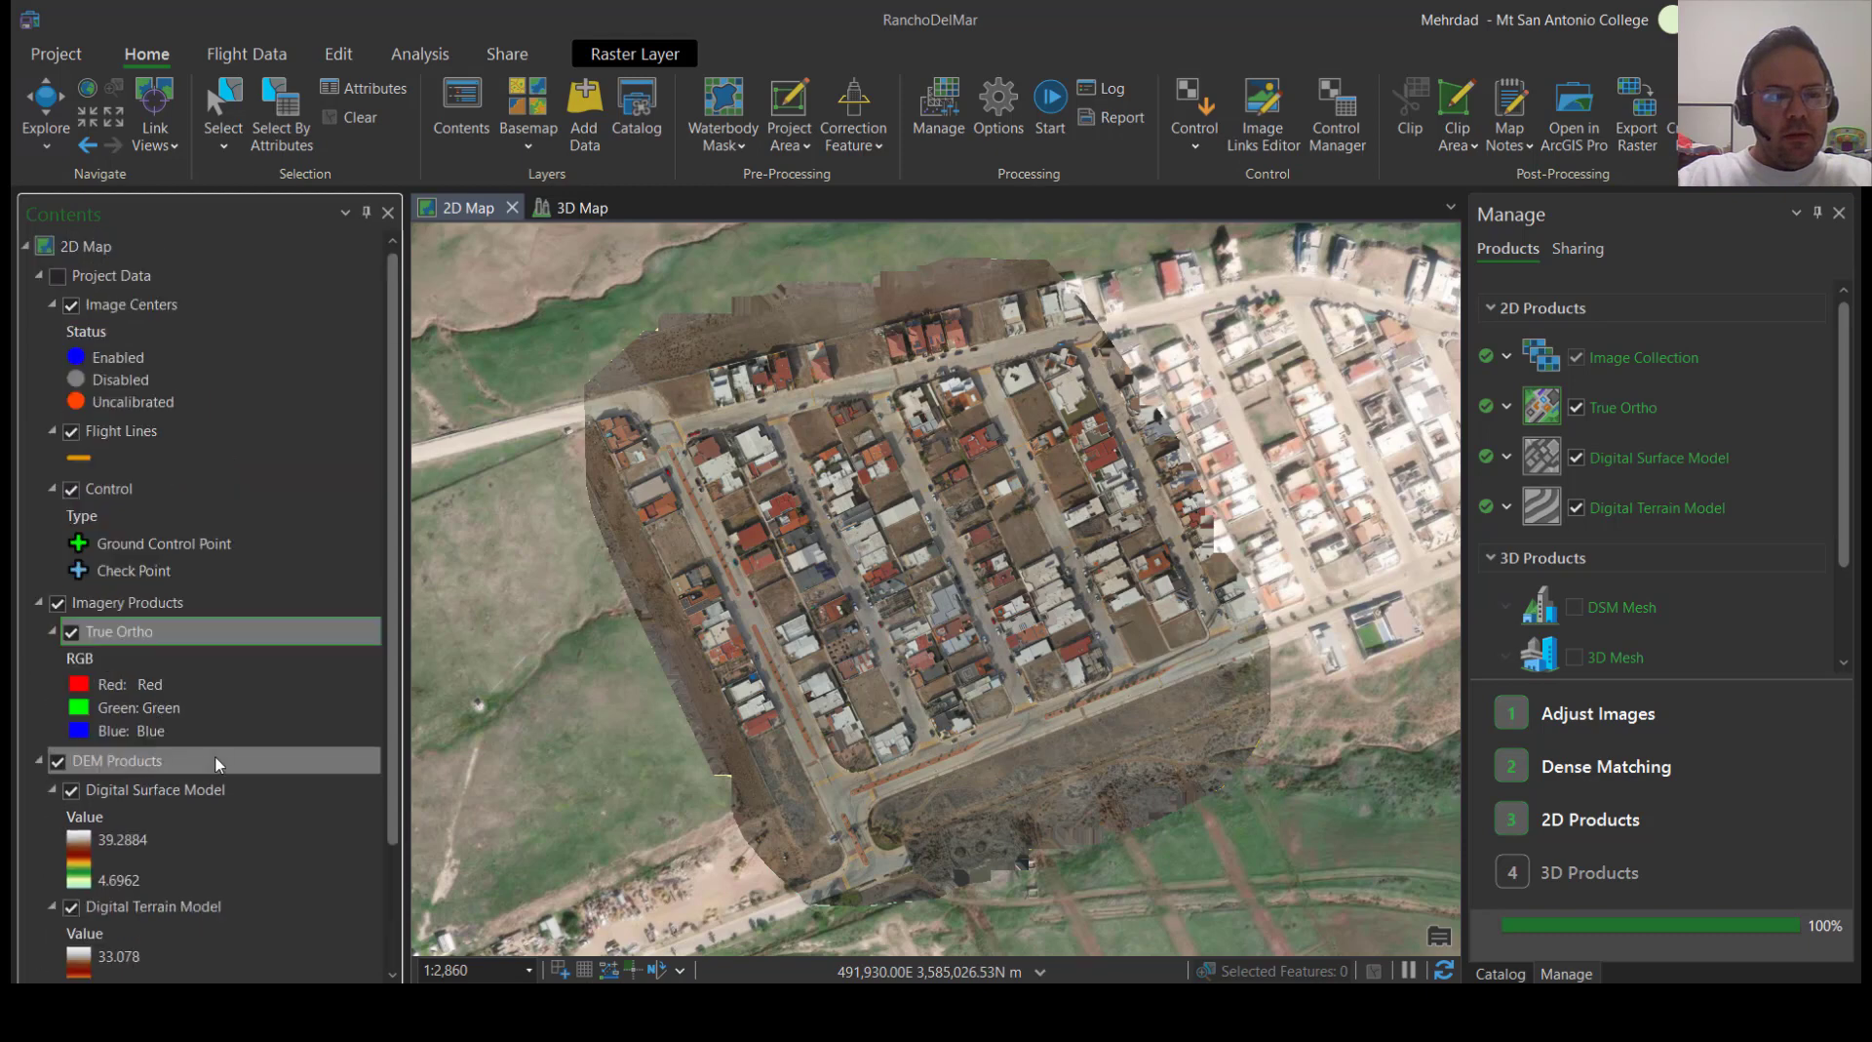
Hide the World Imagery basemap and examine the True Ortho's detail around the rooftop with solar panels
{"action": "scroll", "coordinate": [219, 763], "scroll_direction": "down", "scroll_amount": 3}
{"action": "left_click", "coordinate": [58, 877]}
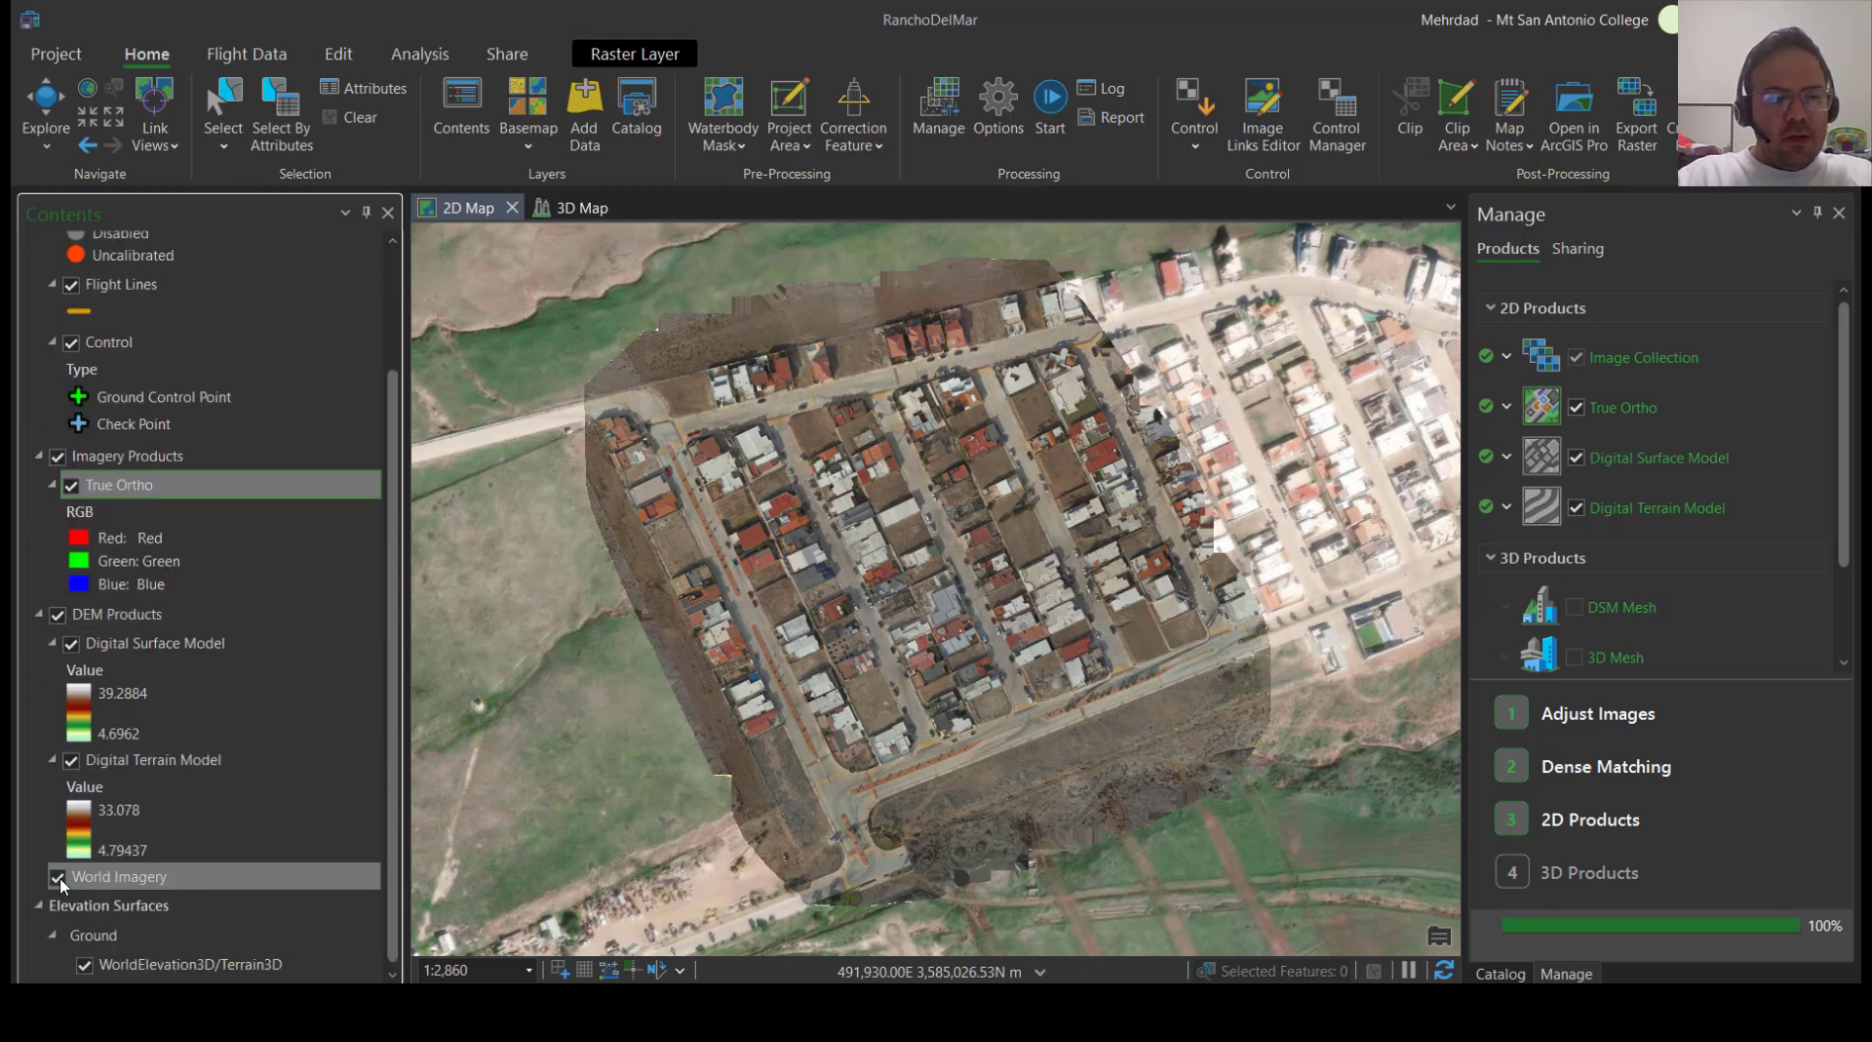
{"action": "scroll", "coordinate": [895, 593], "scroll_direction": "up", "scroll_amount": 10}
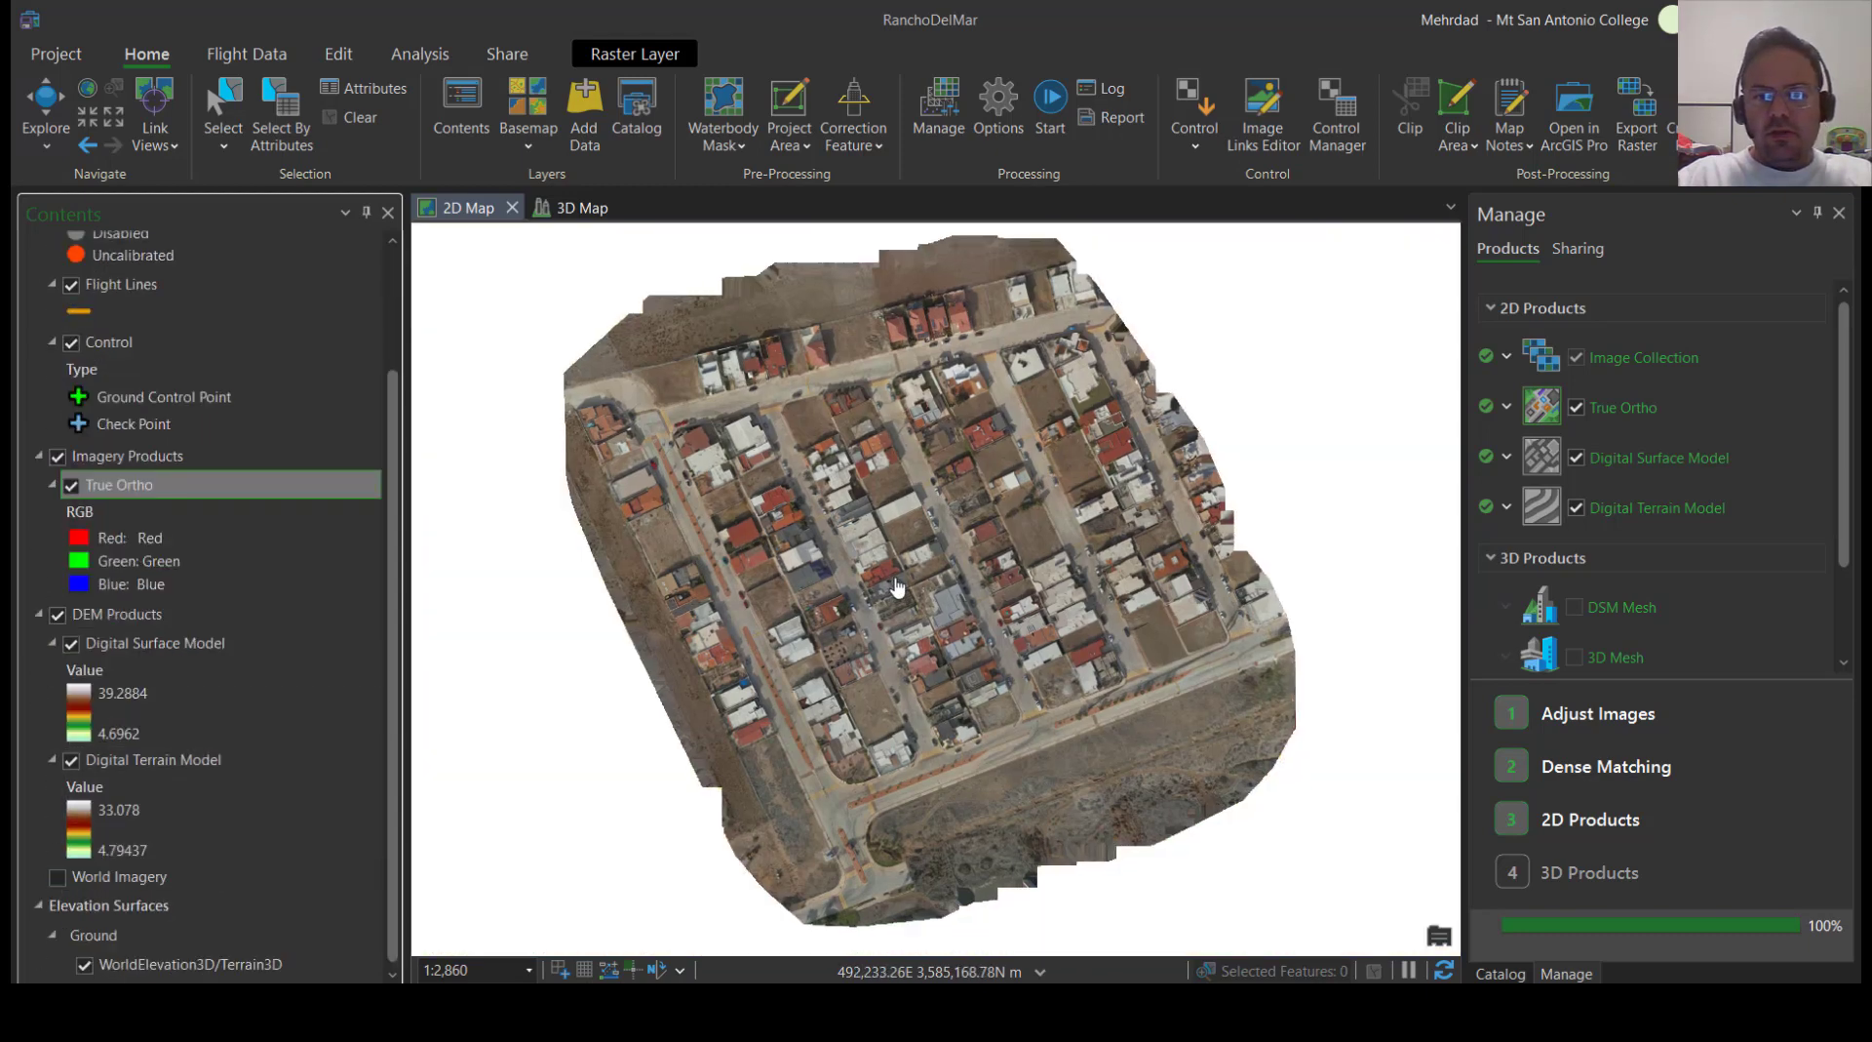
{"action": "scroll", "coordinate": [868, 526], "scroll_direction": "down", "scroll_amount": 4}
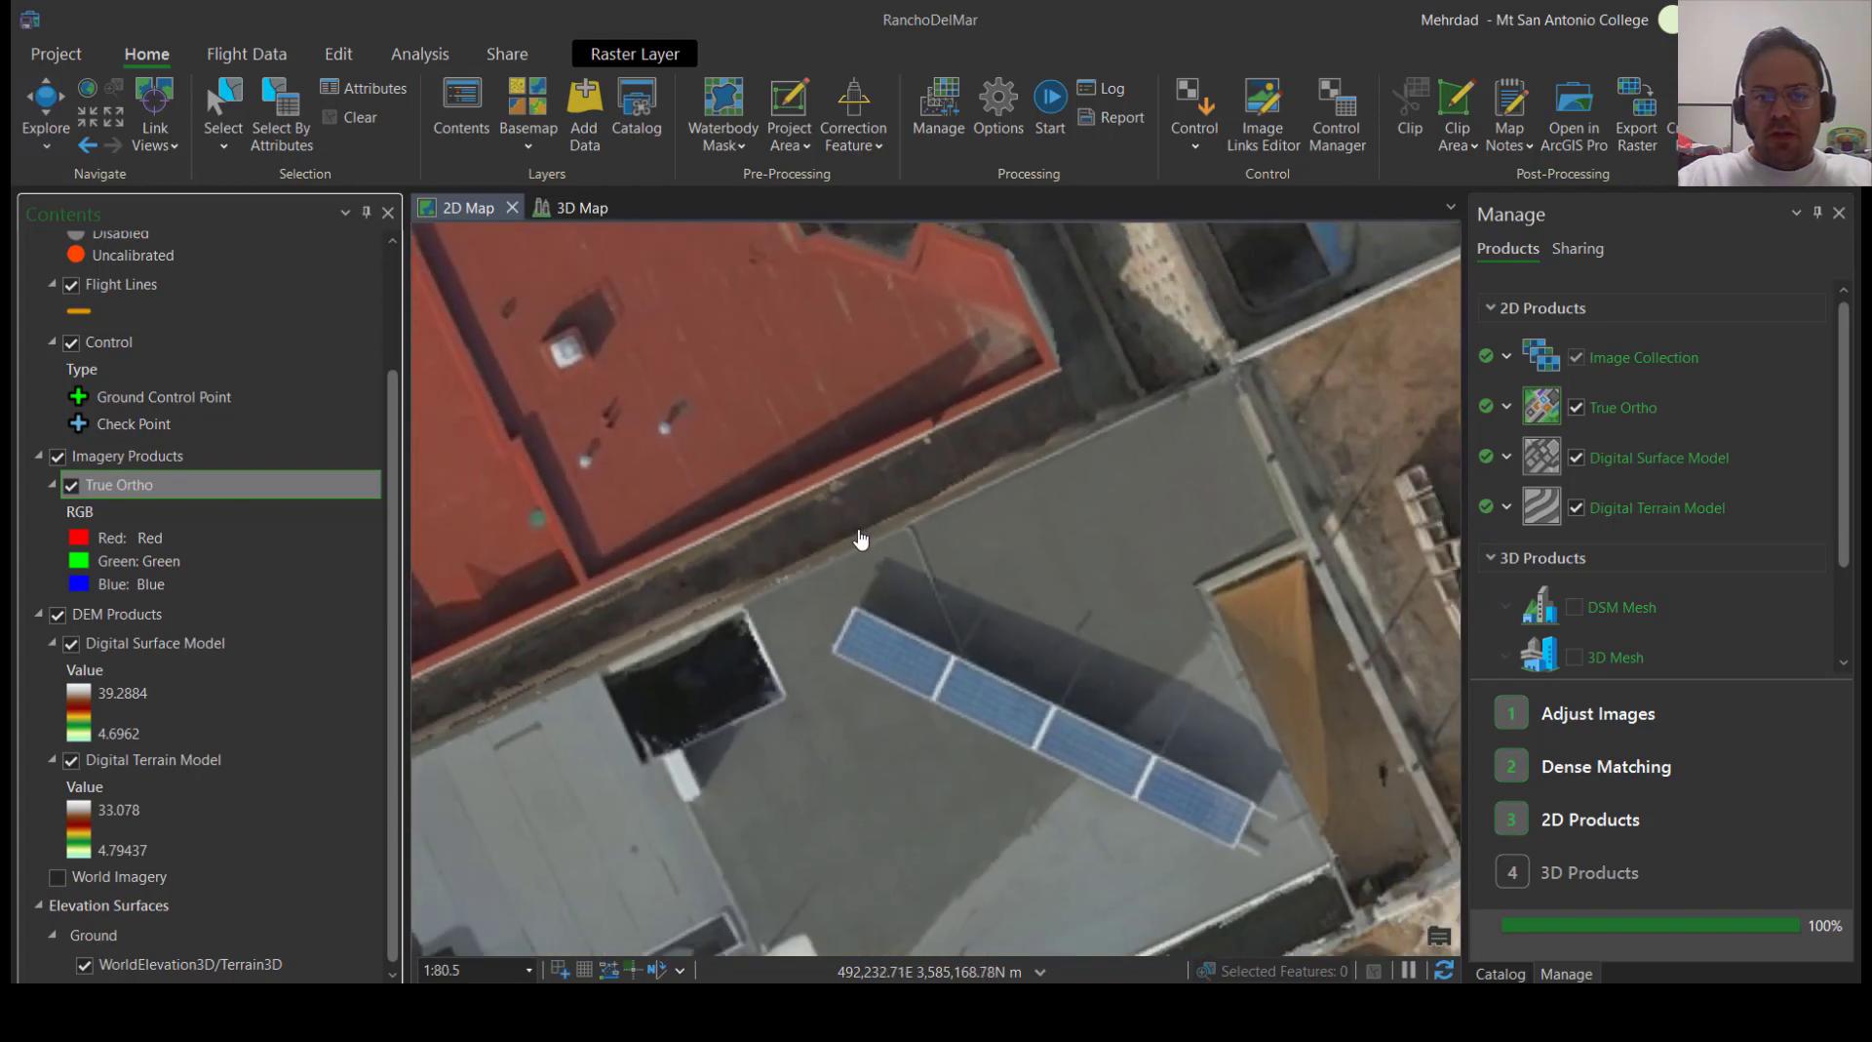
{"action": "scroll", "coordinate": [789, 663], "scroll_direction": "up", "scroll_amount": 2}
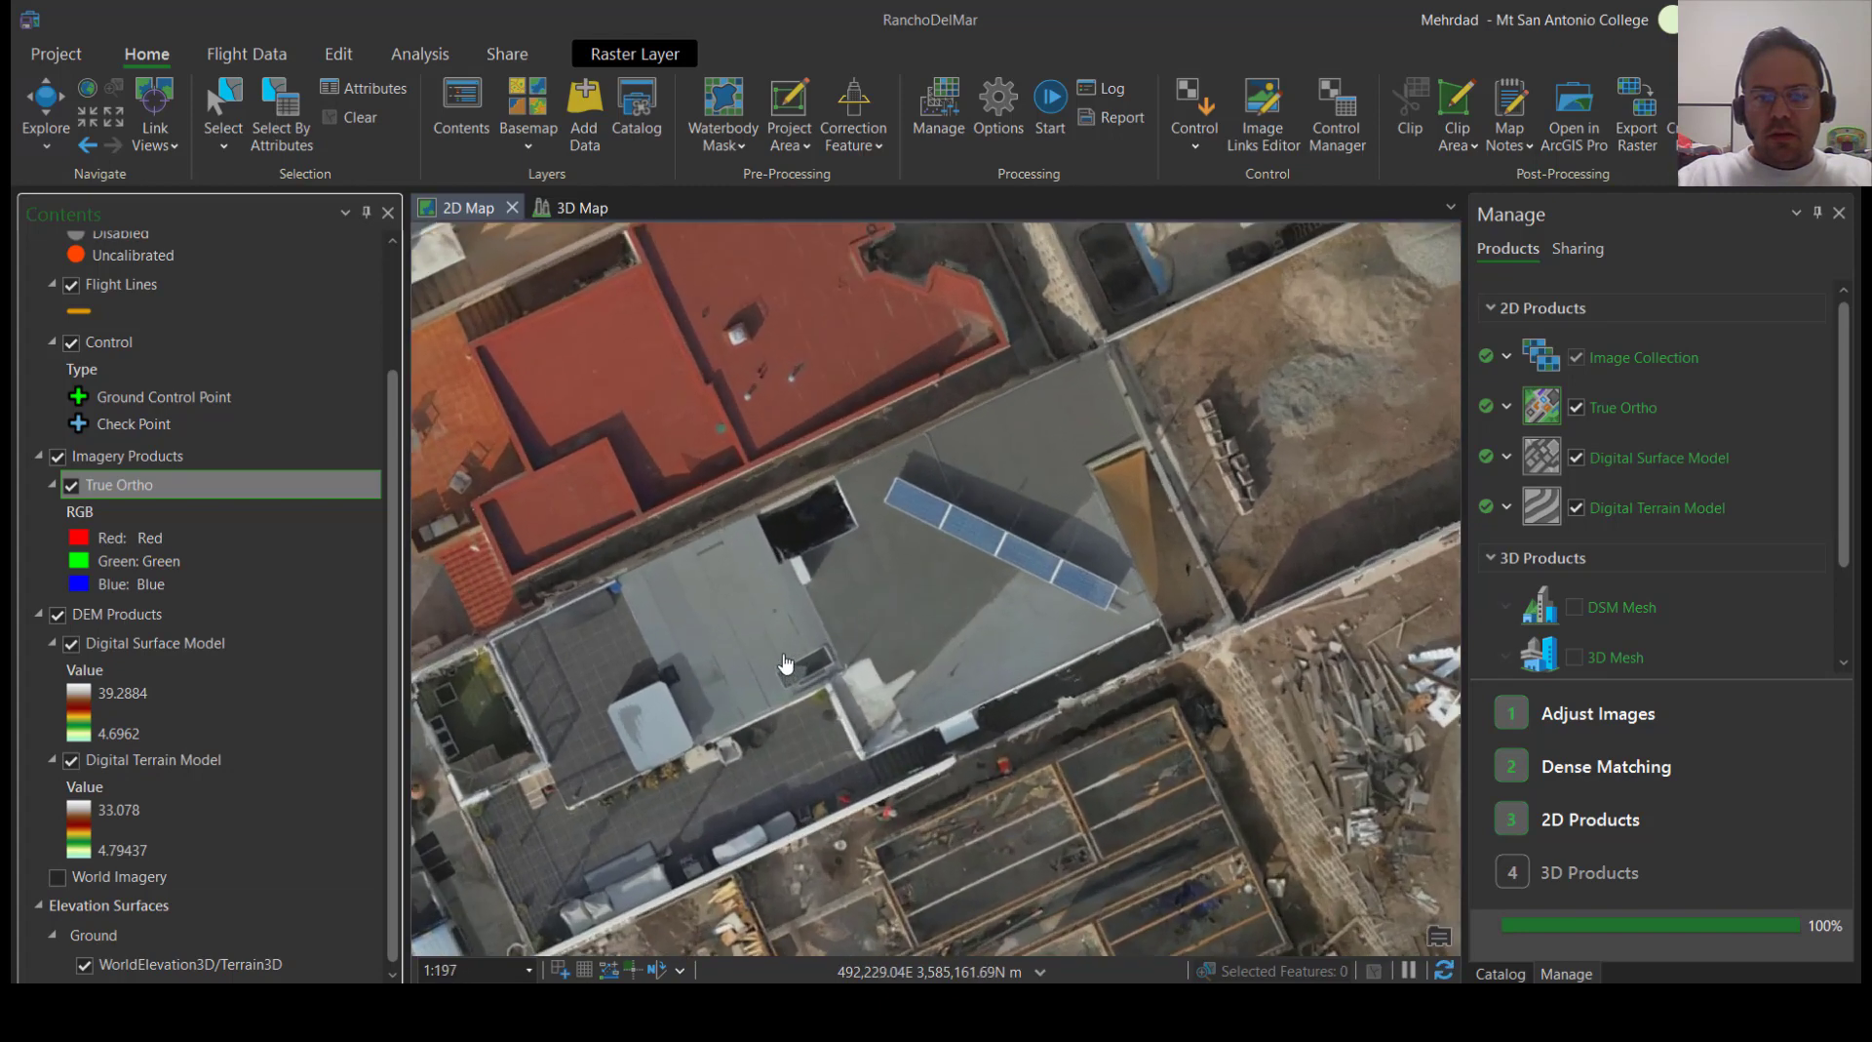
{"action": "scroll", "coordinate": [825, 616], "scroll_direction": "down", "scroll_amount": 1}
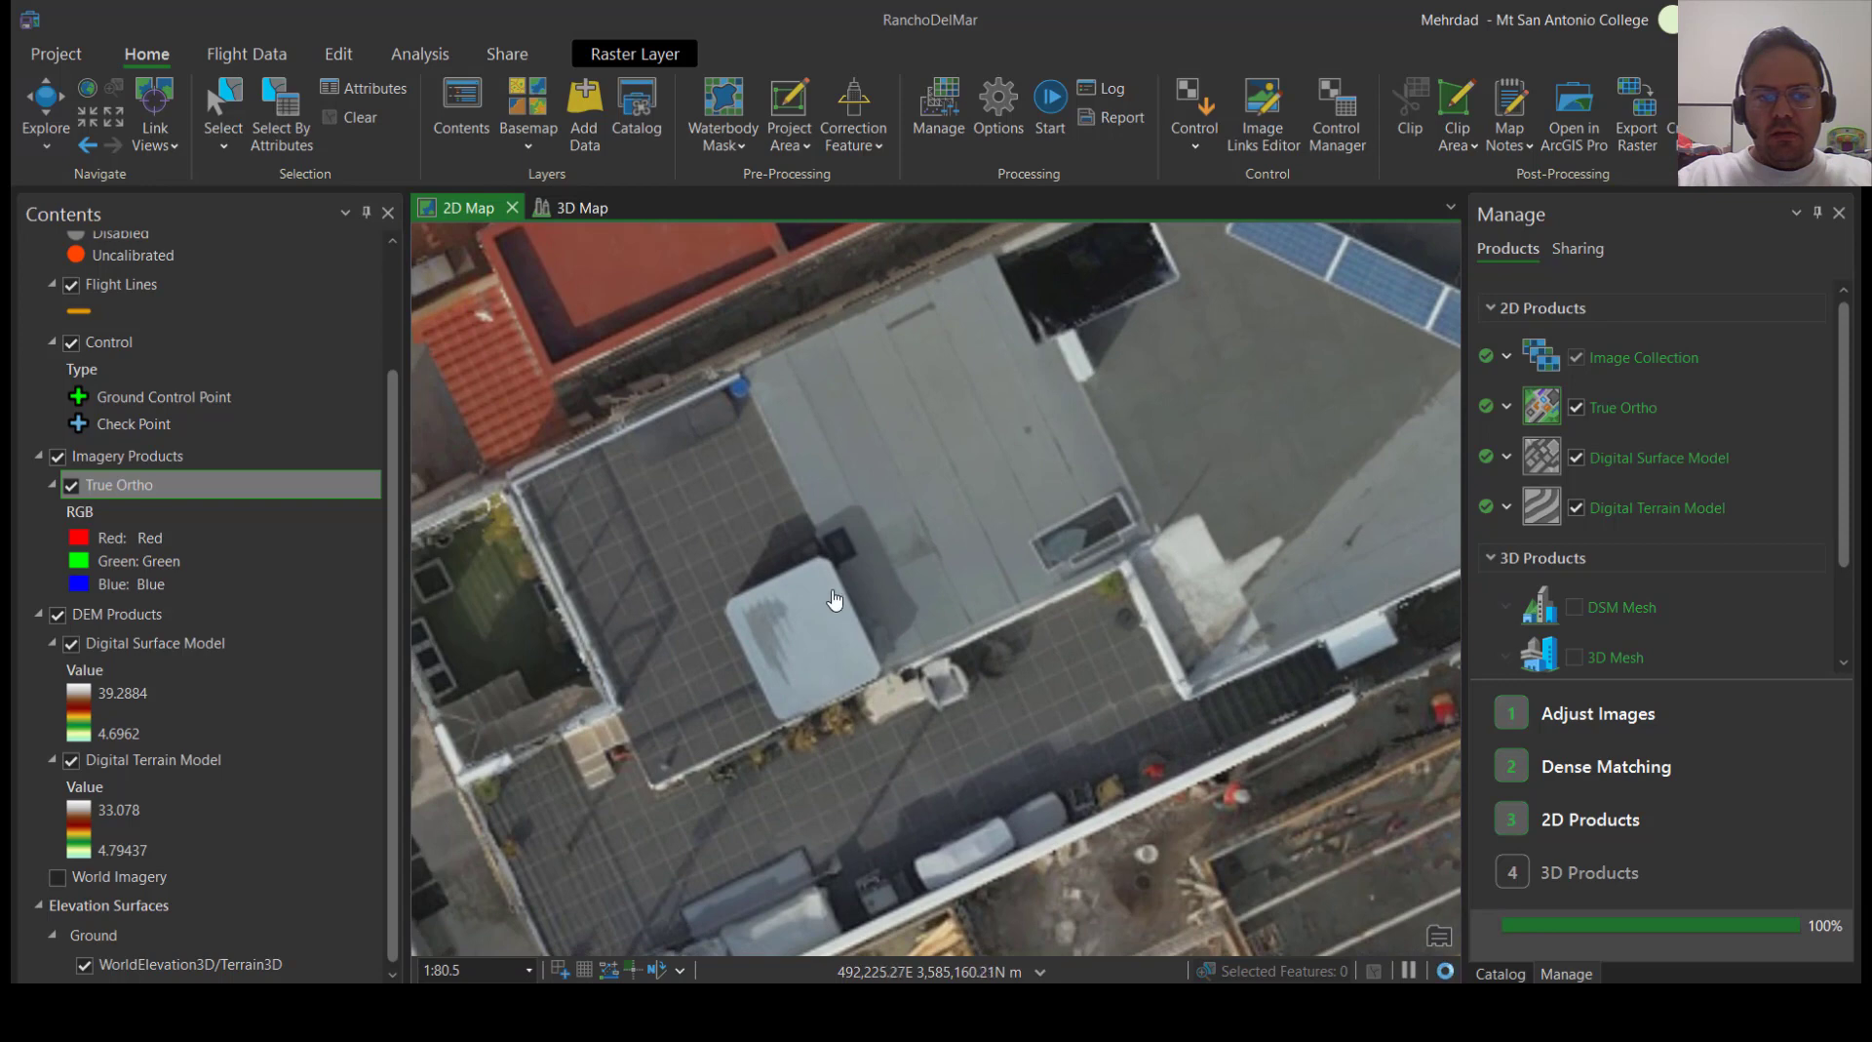
{"action": "scroll", "coordinate": [829, 600], "scroll_direction": "down", "scroll_amount": 1}
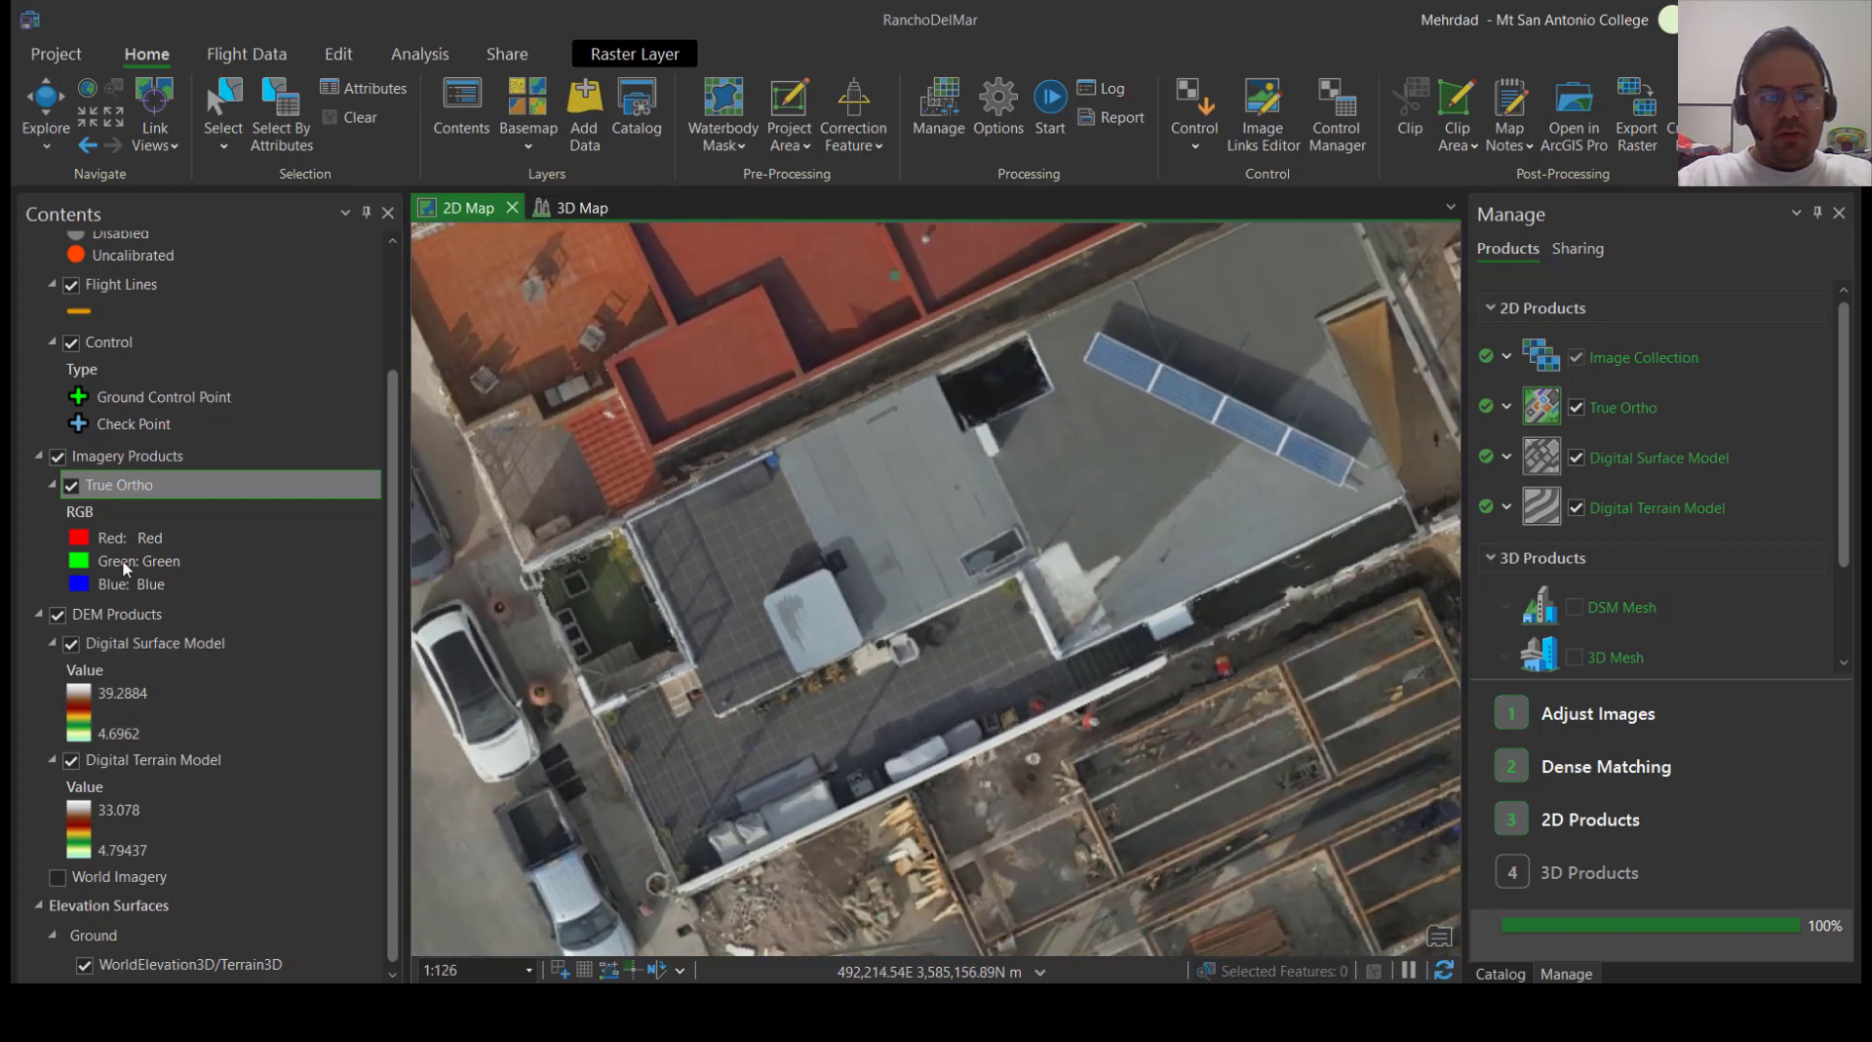
Show the World Imagery basemap again and compare it with the True Ortho along the eastern edge of the coverage
{"action": "left_click", "coordinate": [59, 879]}
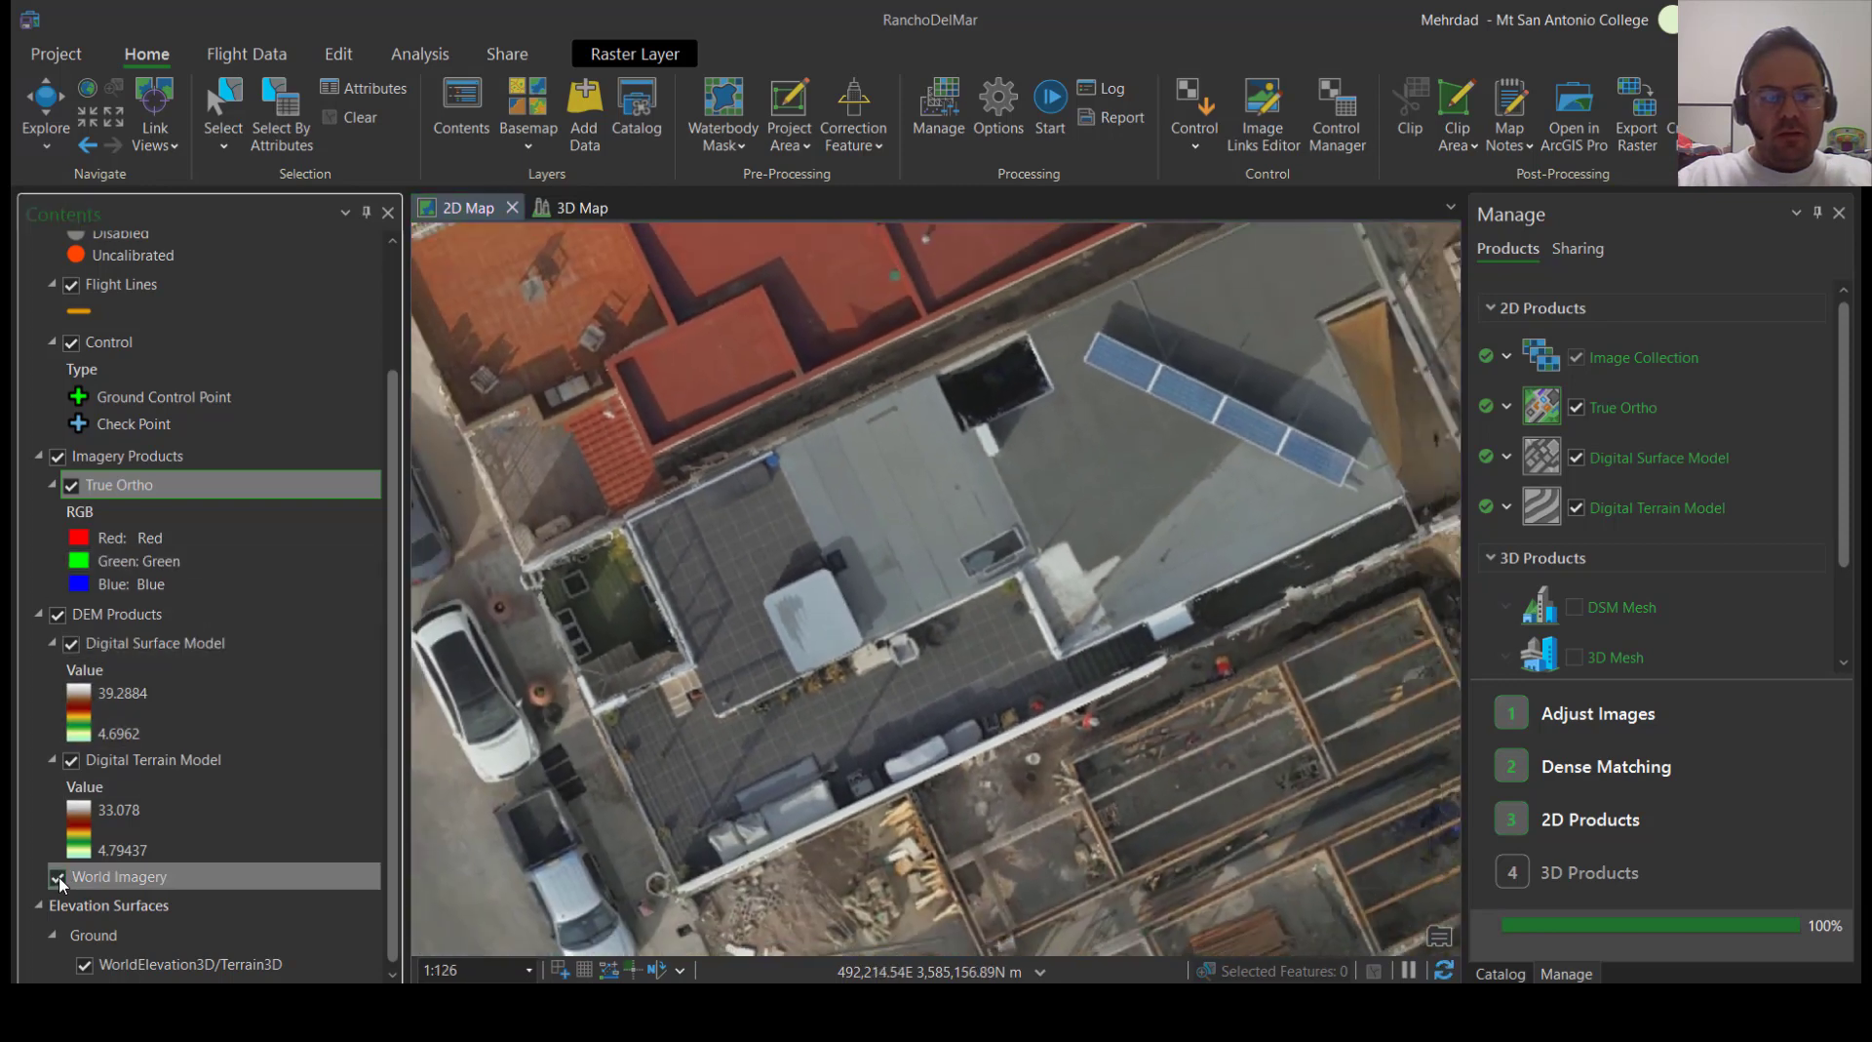
{"action": "scroll", "coordinate": [877, 644], "scroll_direction": "down", "scroll_amount": 10}
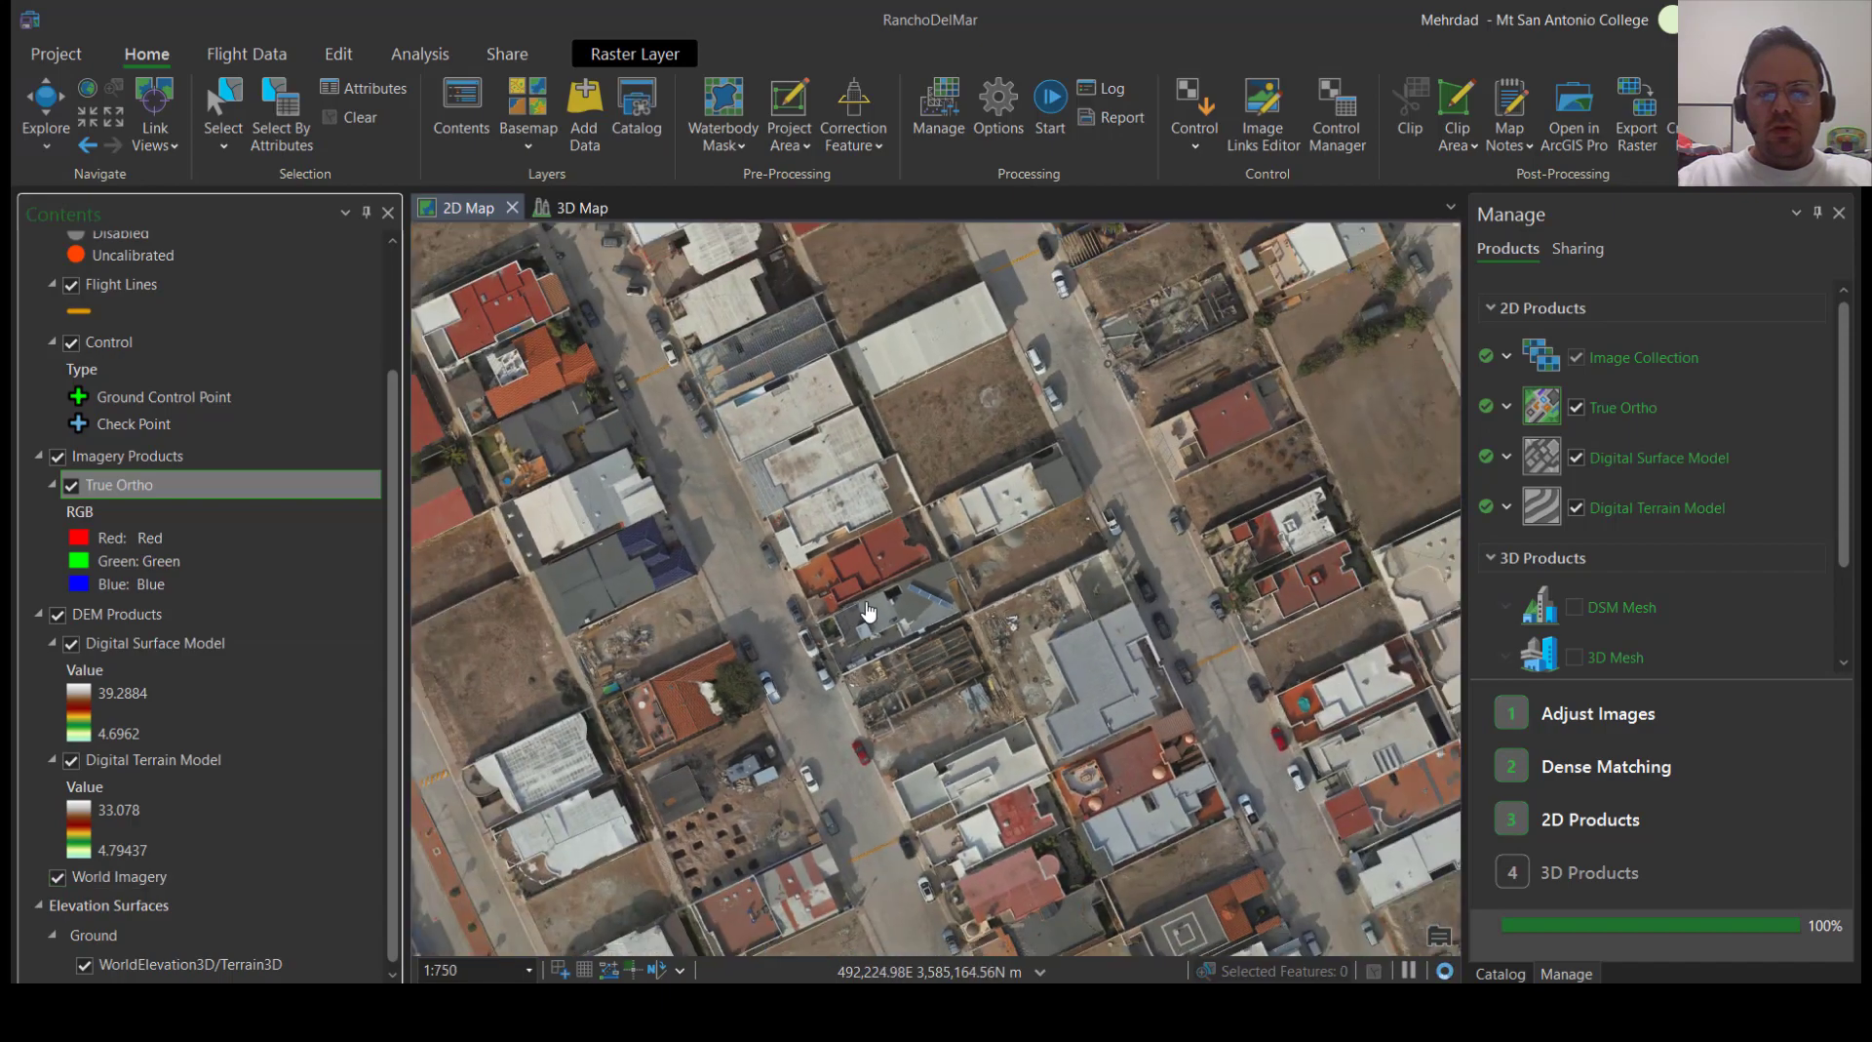
{"action": "scroll", "coordinate": [1090, 654], "scroll_direction": "up", "scroll_amount": 10}
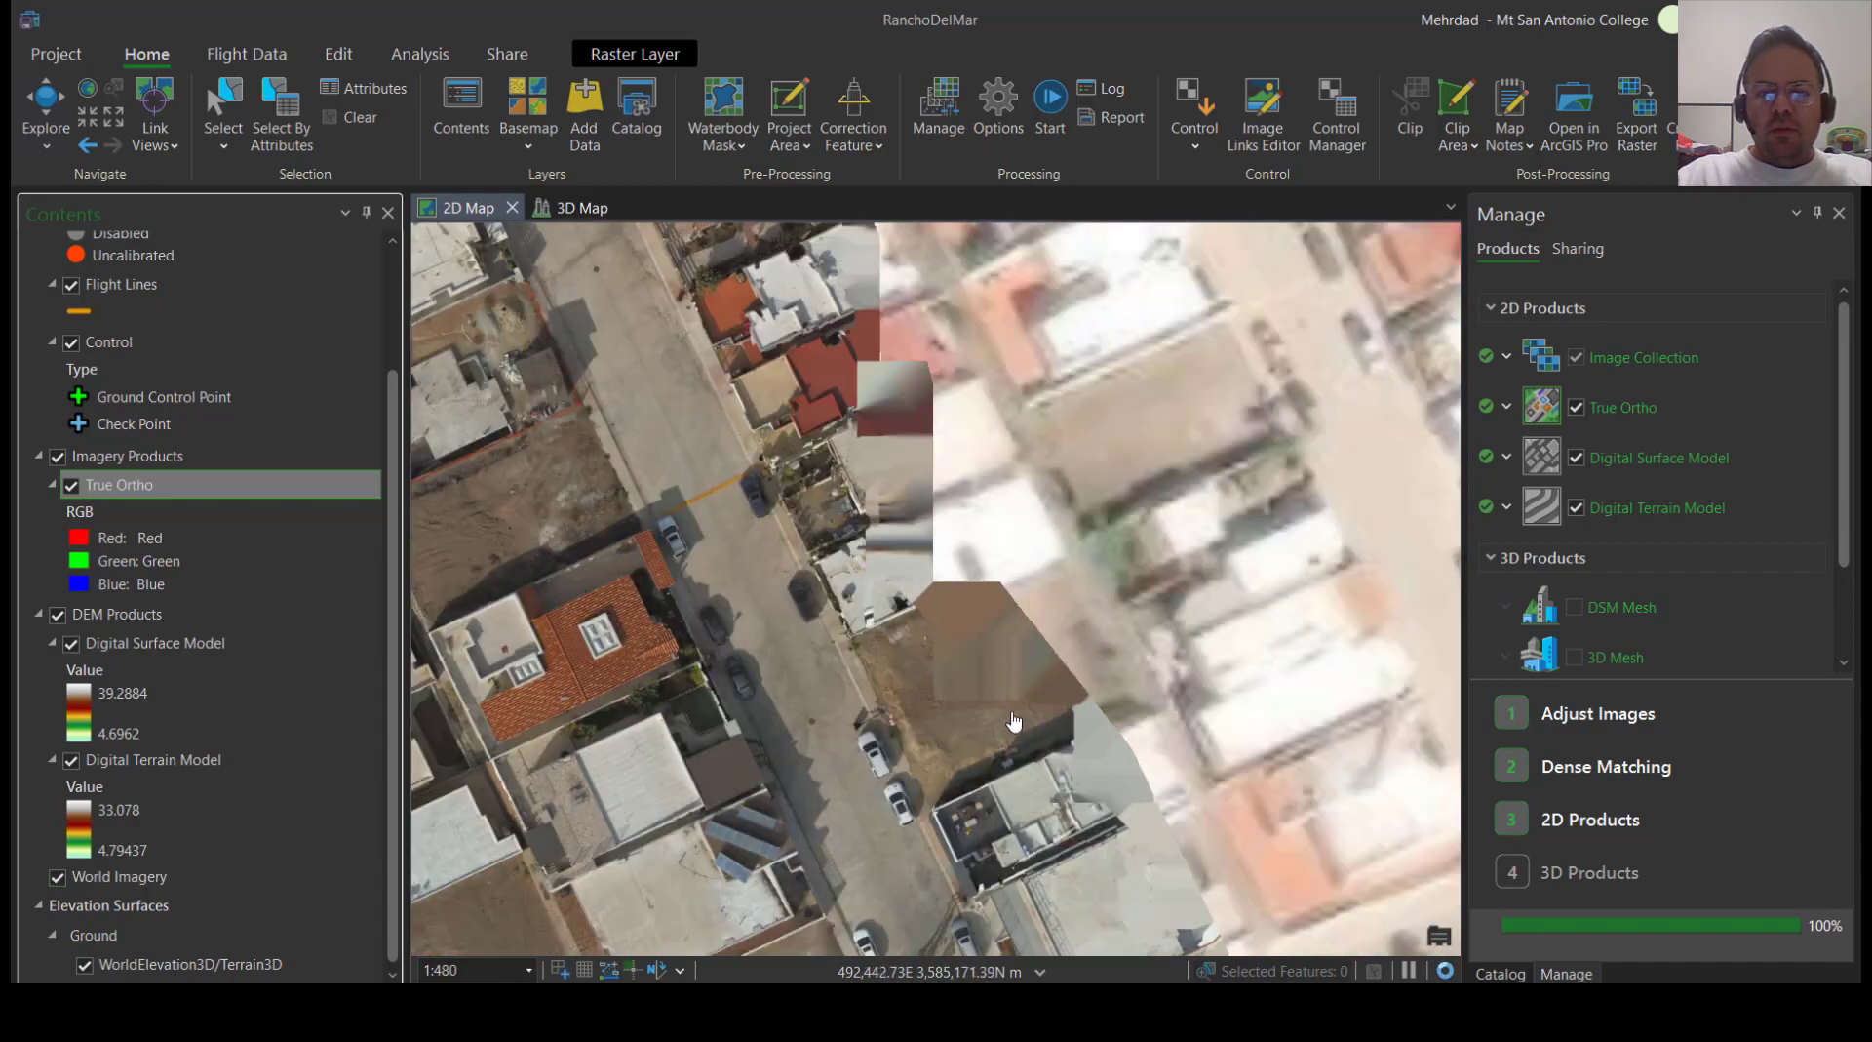
{"action": "scroll", "coordinate": [850, 653], "scroll_direction": "down", "scroll_amount": 3}
{"action": "scroll", "coordinate": [850, 653], "scroll_direction": "up", "scroll_amount": 2}
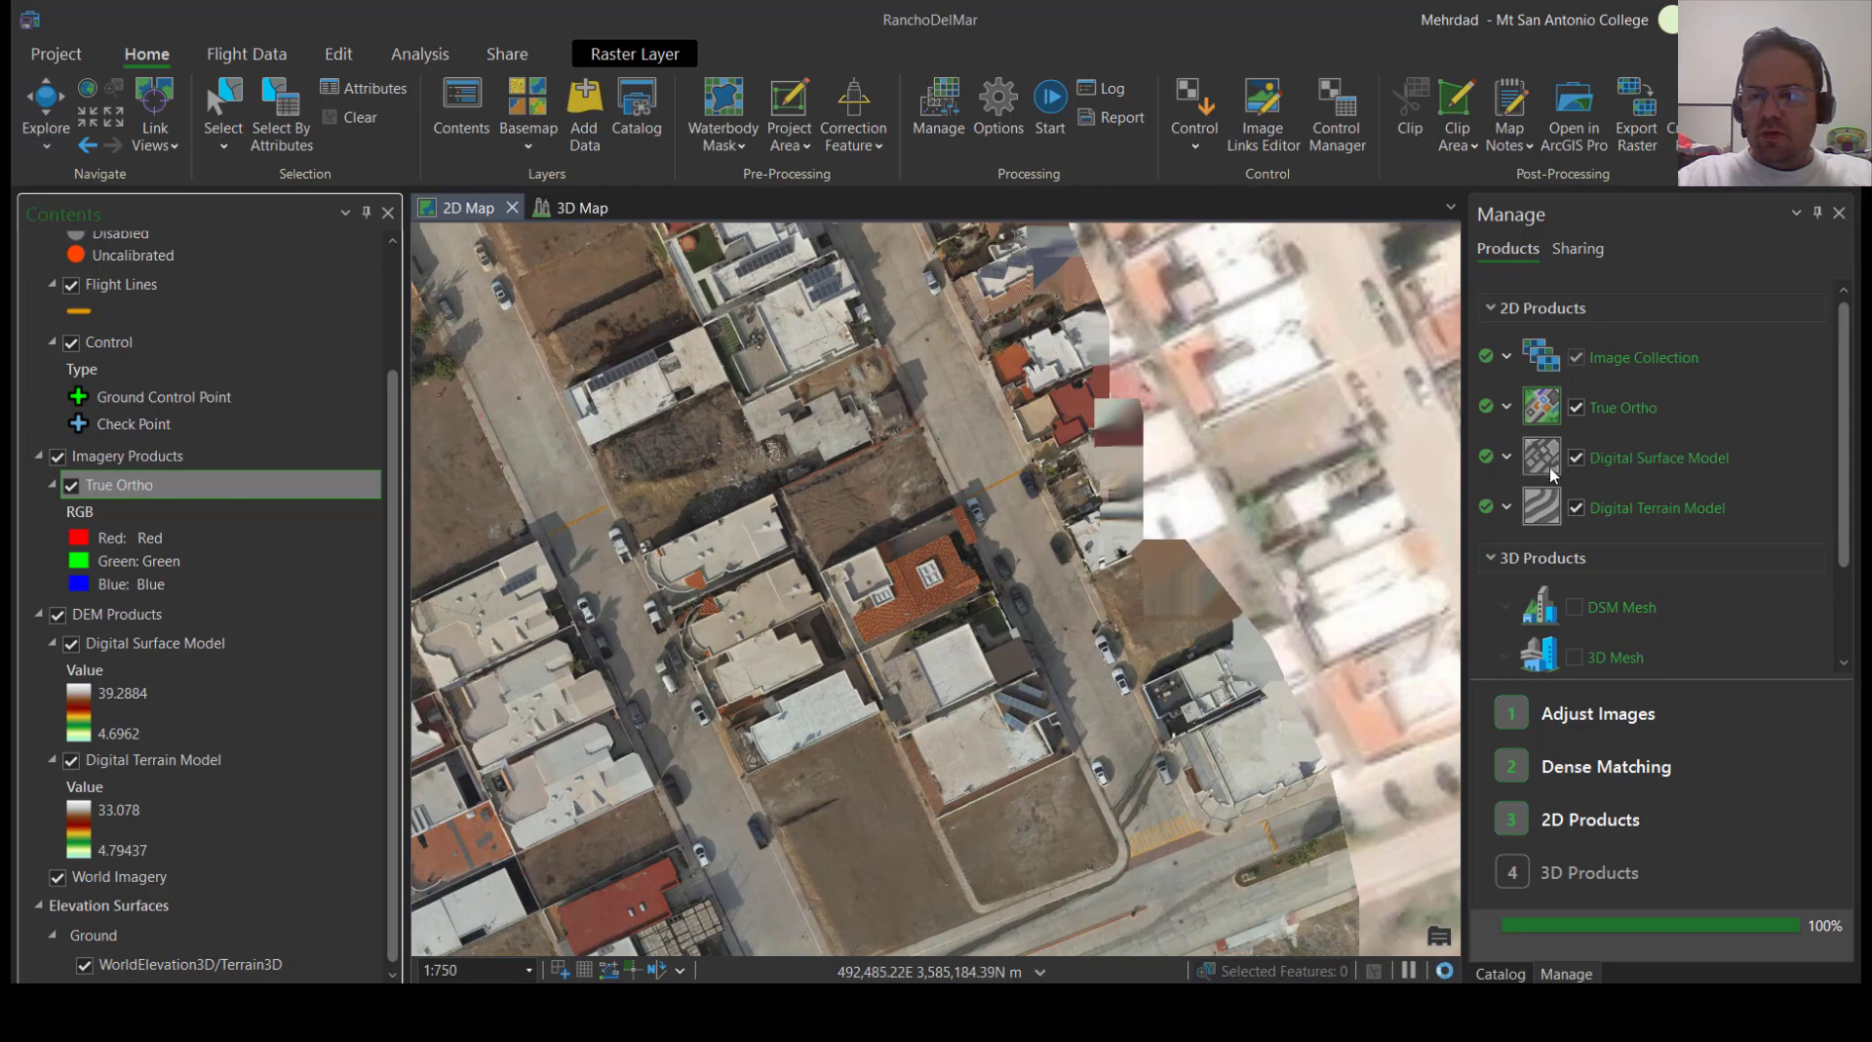
Review the True Ortho settings in the 2D products processing options and leave them without changes
{"action": "left_click", "coordinate": [1507, 407]}
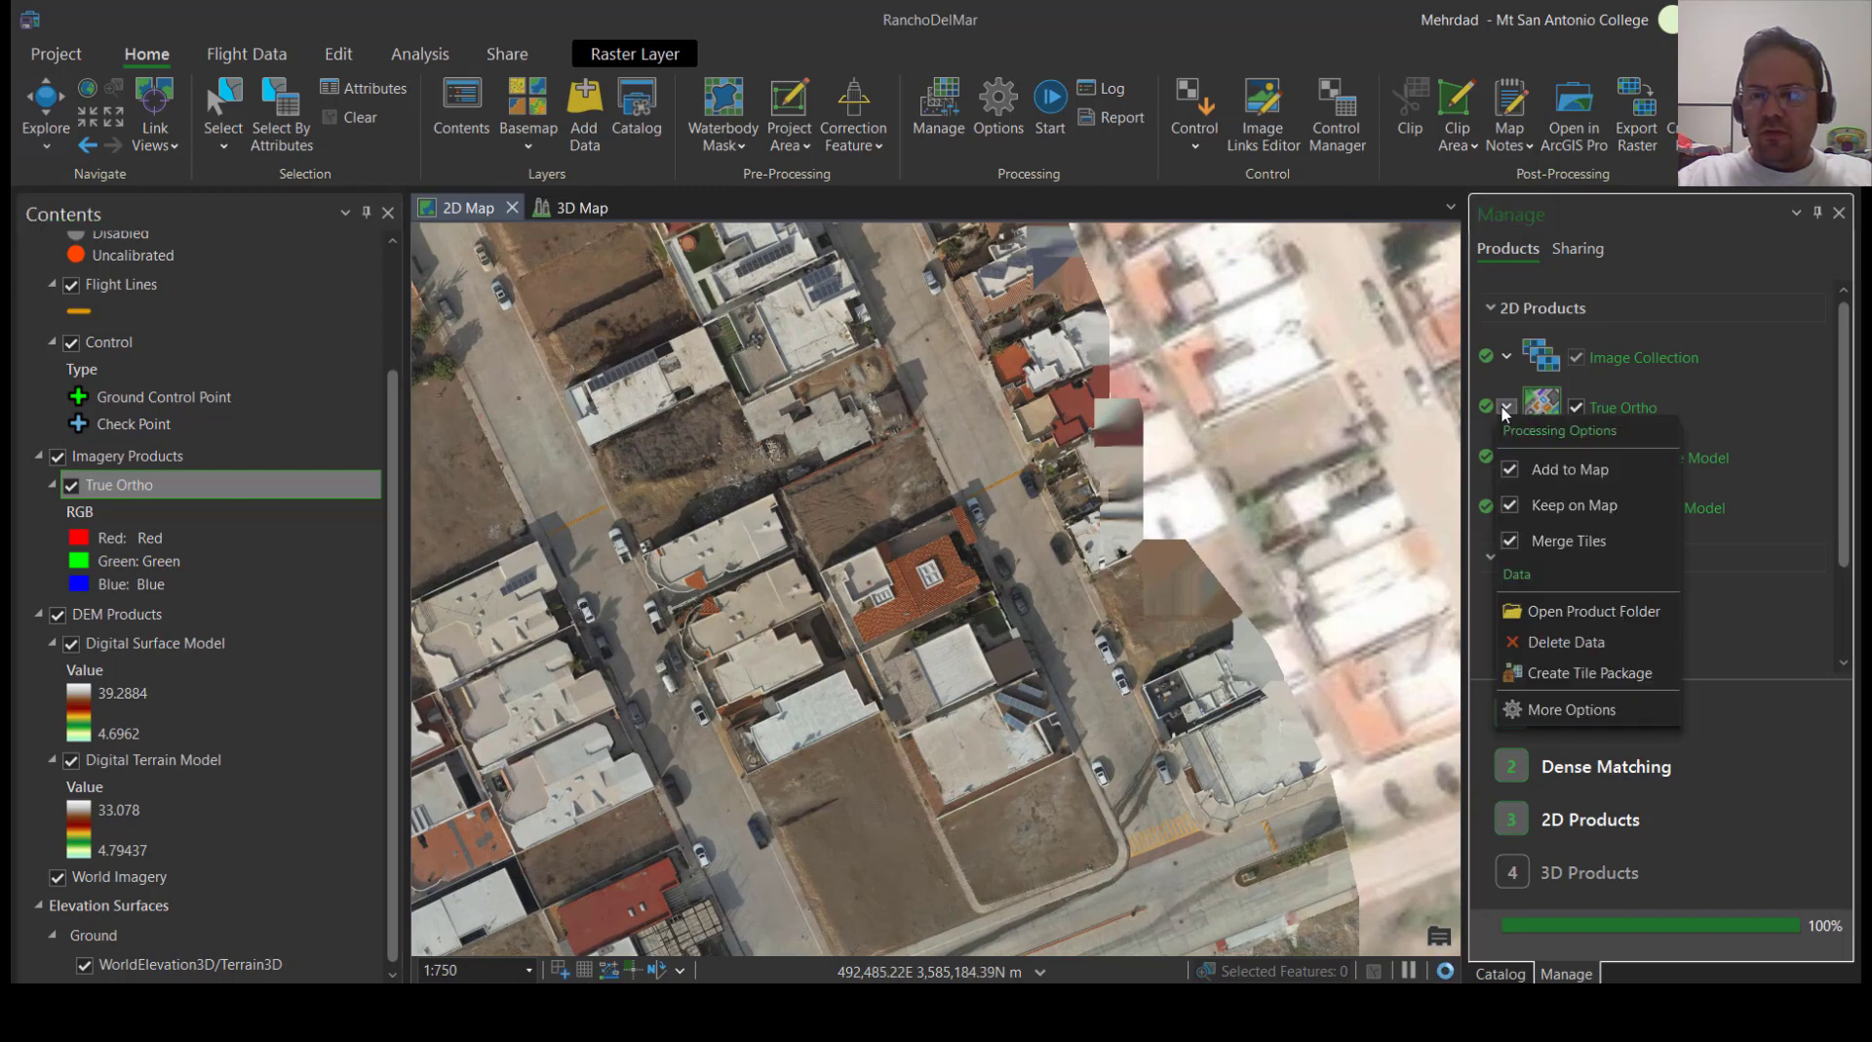
{"action": "left_click", "coordinate": [1537, 711]}
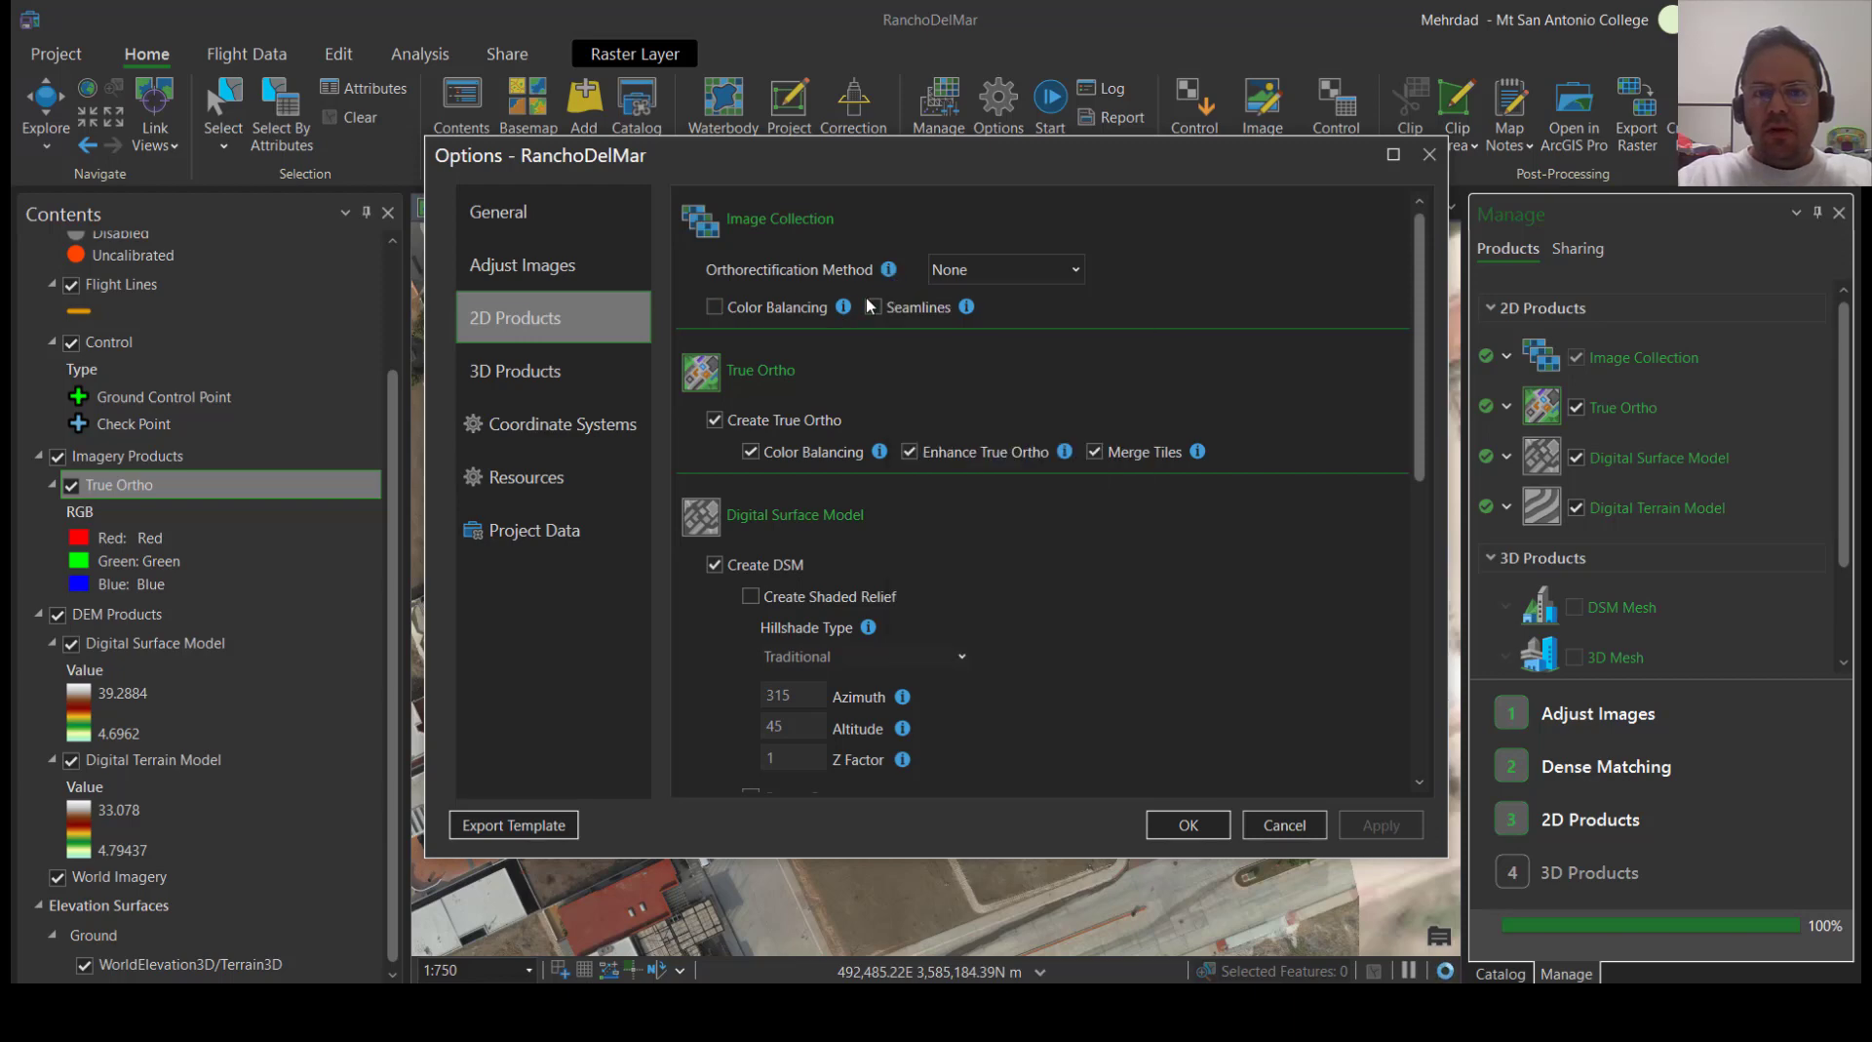
{"action": "left_click", "coordinate": [1272, 825]}
Hide the True Ortho layer and examine the Digital Surface Model around the houses
{"action": "scroll", "coordinate": [842, 614], "scroll_direction": "down", "scroll_amount": 4}
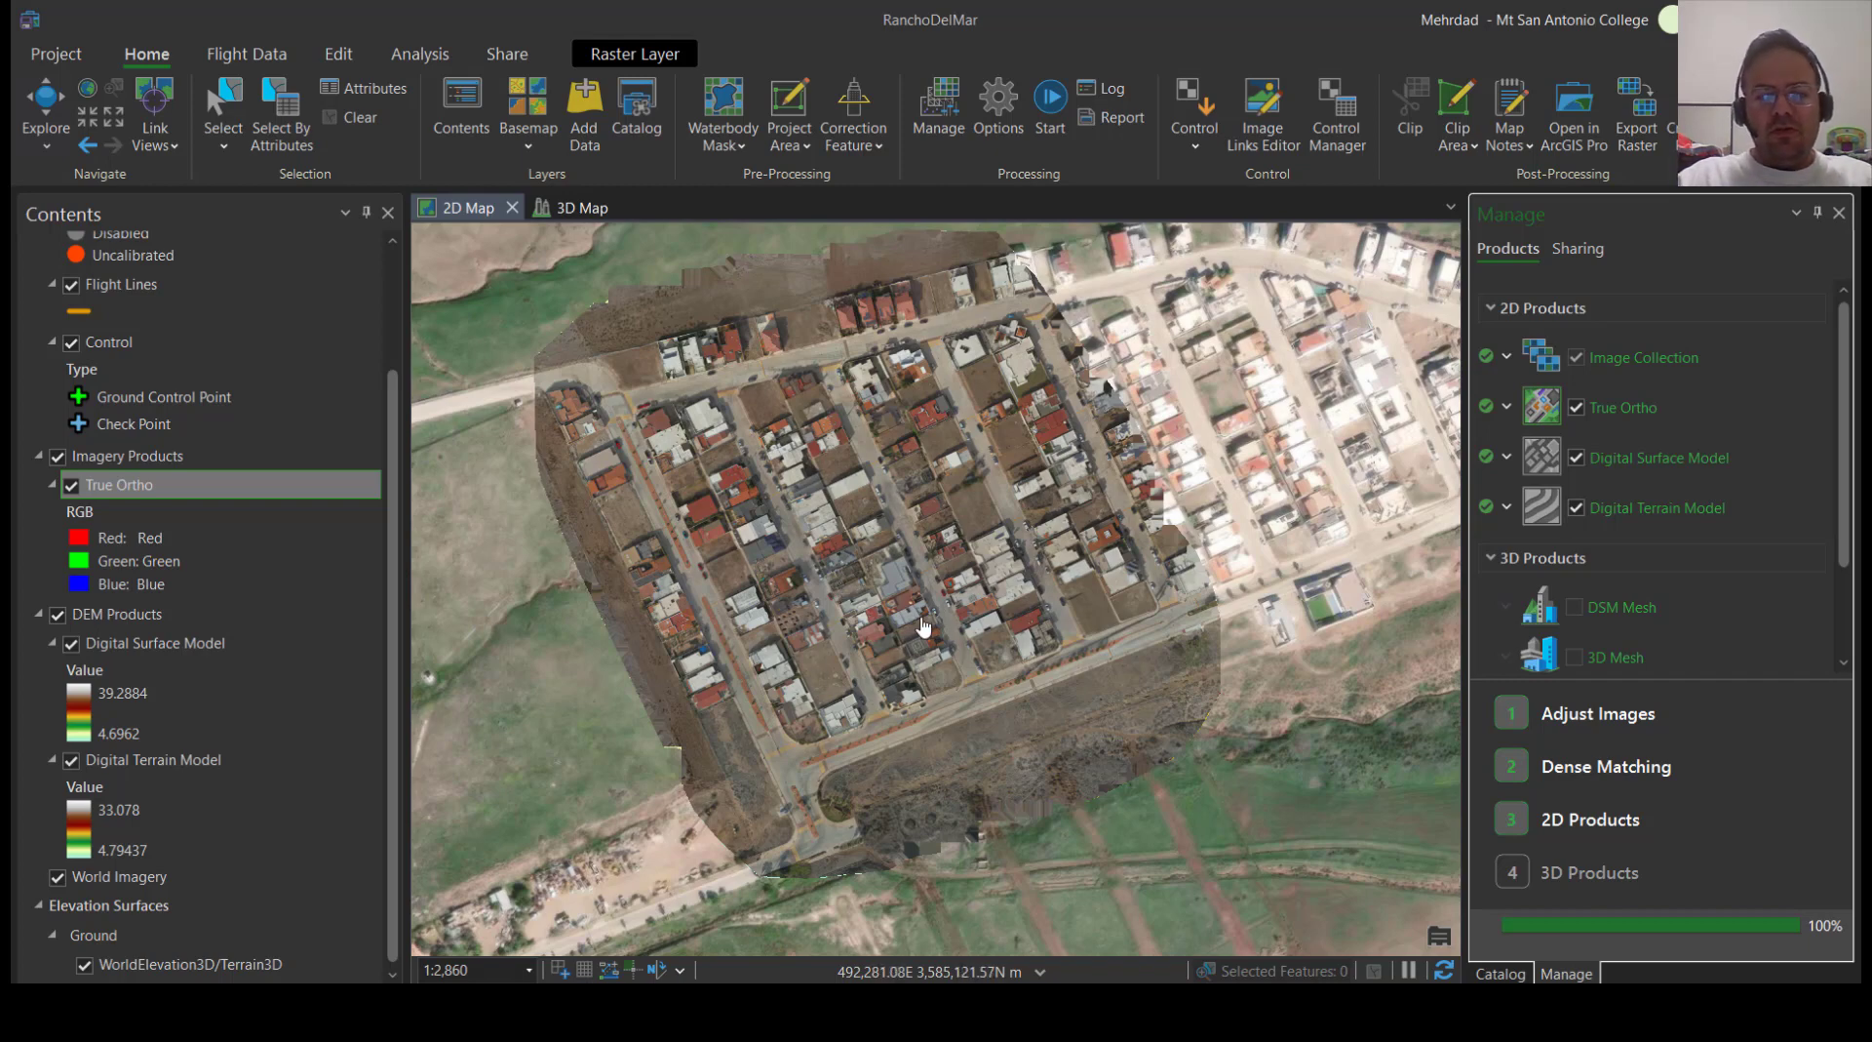
{"action": "scroll", "coordinate": [917, 635], "scroll_direction": "down", "scroll_amount": 2}
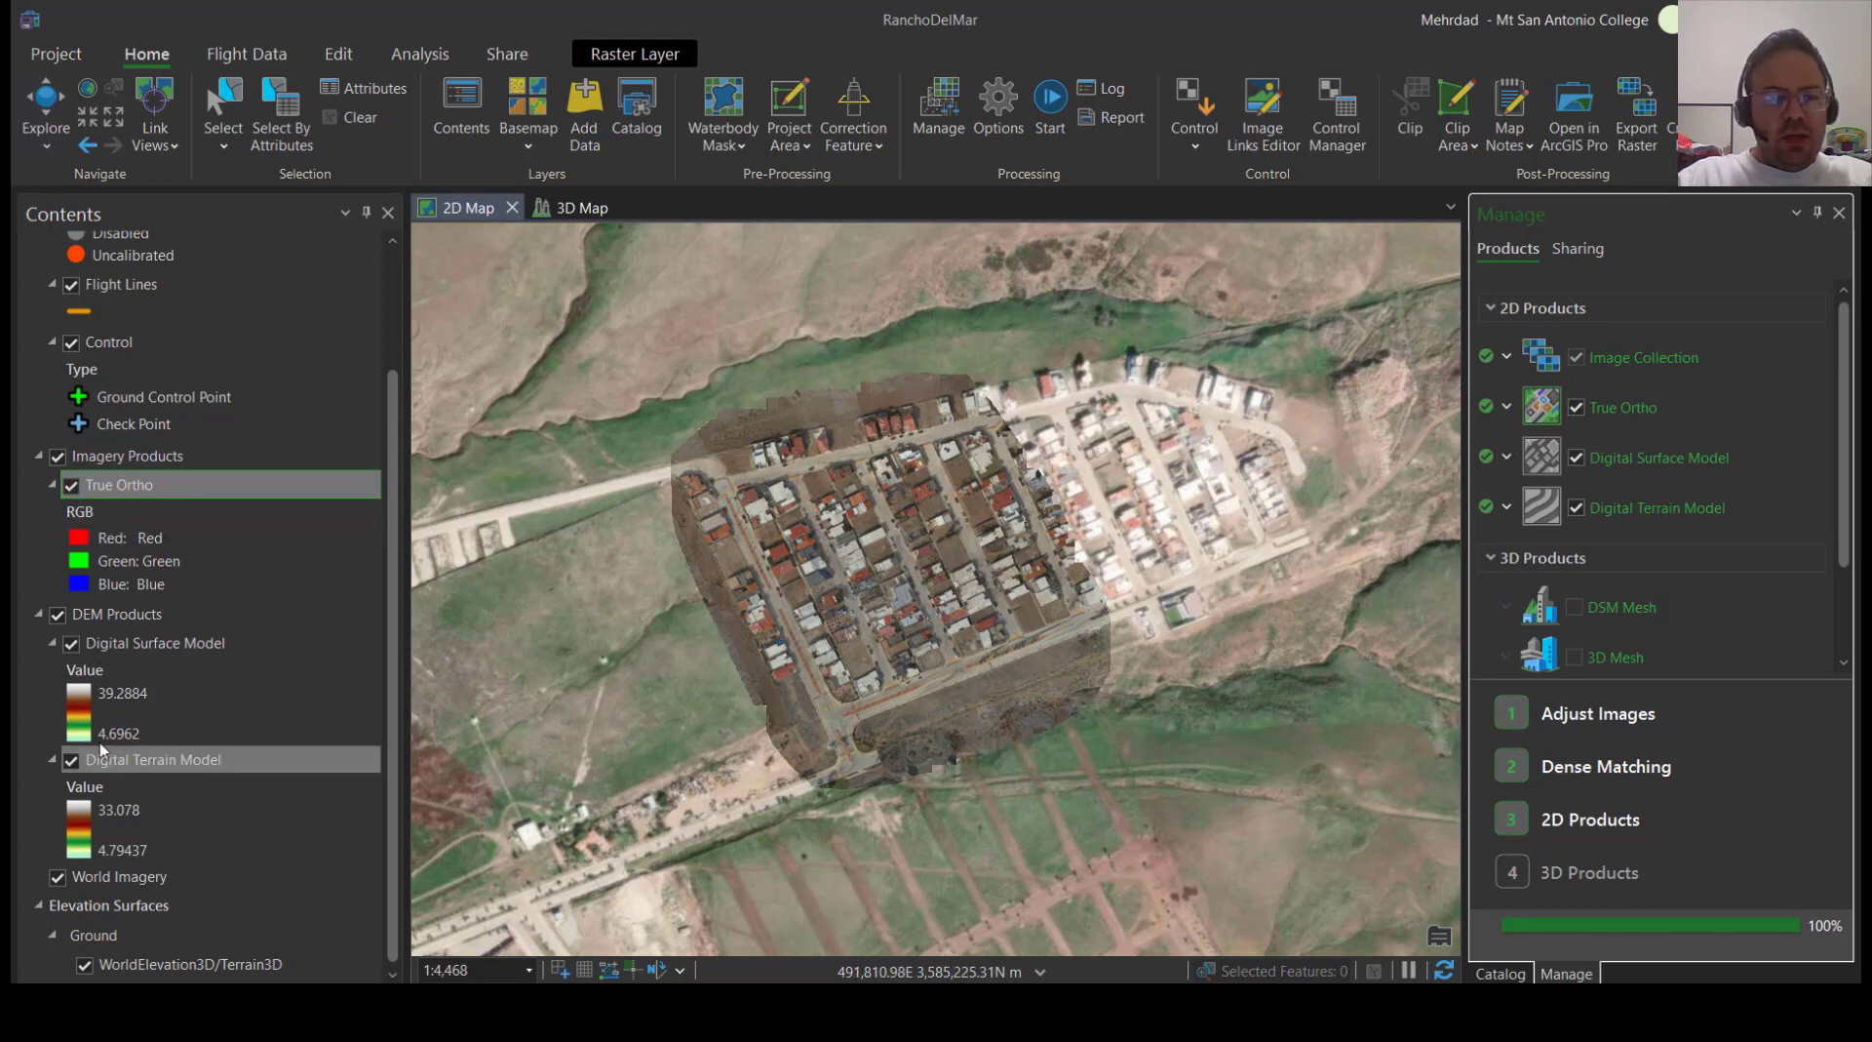
{"action": "scroll", "coordinate": [177, 598], "scroll_direction": "up", "scroll_amount": 2}
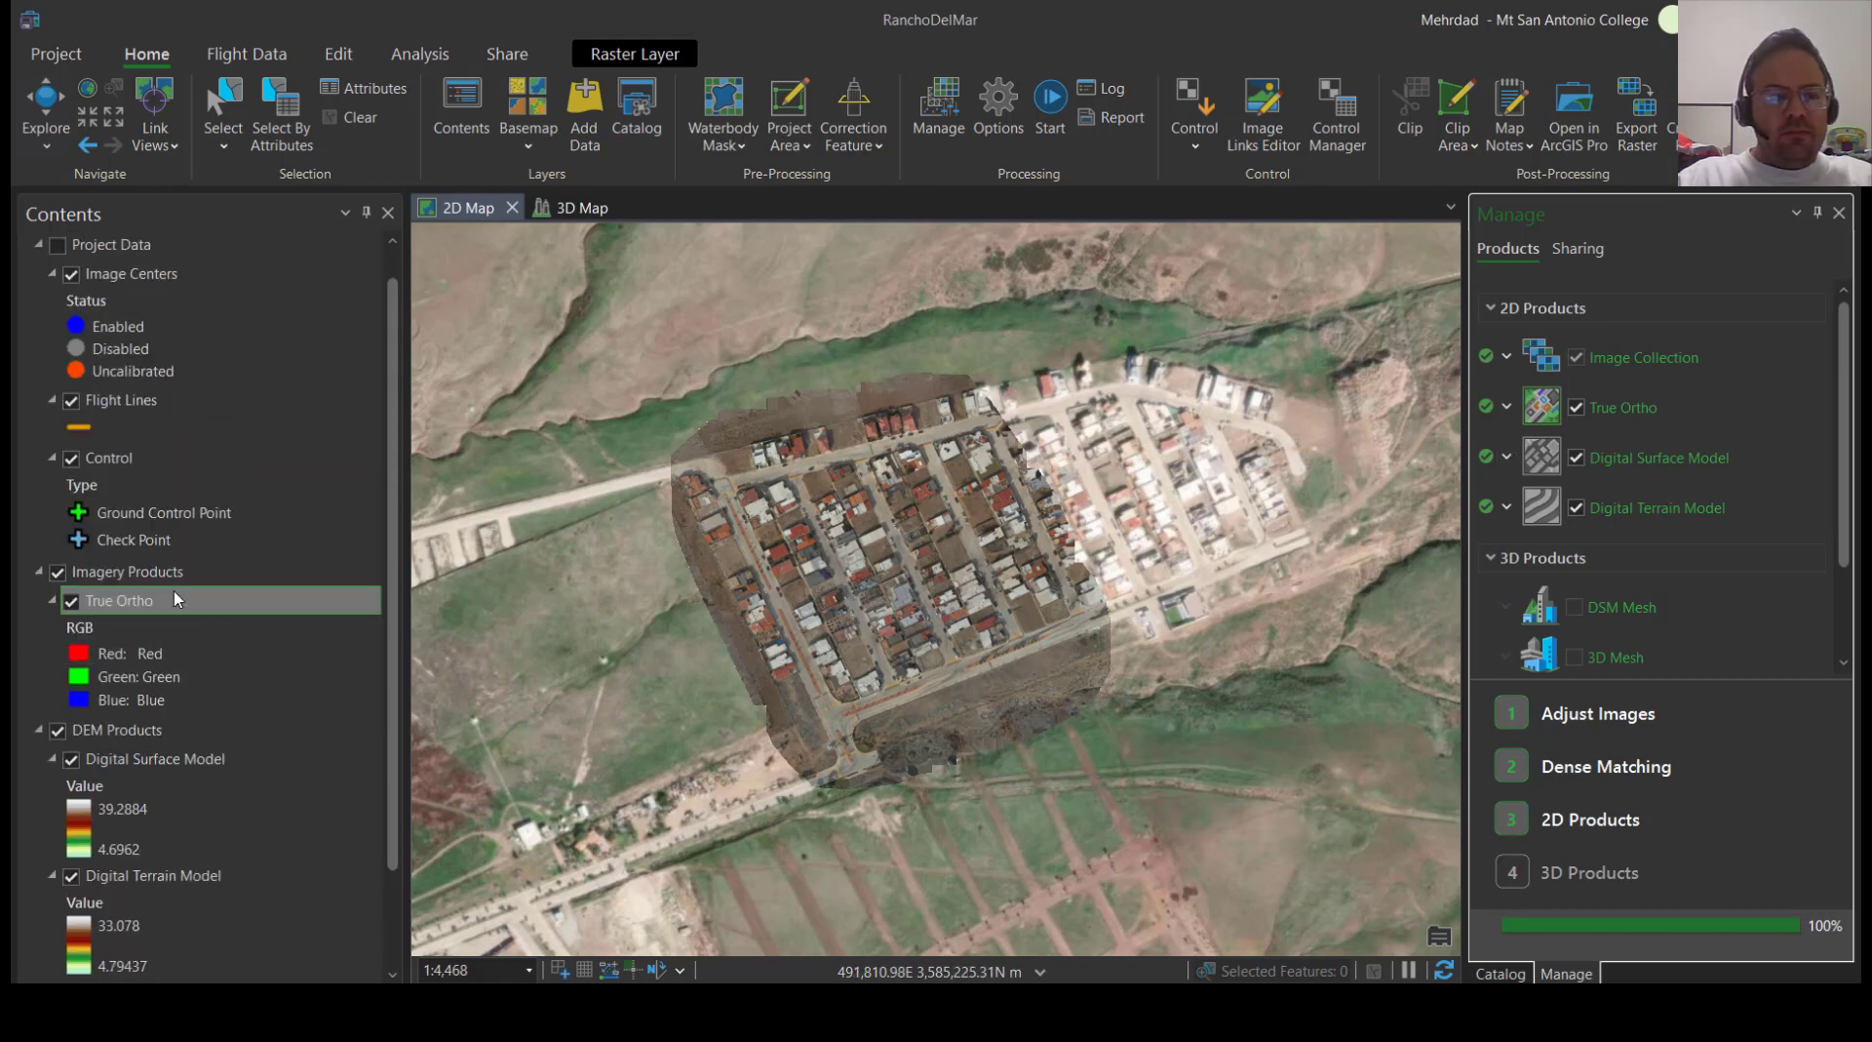
{"action": "scroll", "coordinate": [117, 546], "scroll_direction": "down", "scroll_amount": 2}
{"action": "left_click", "coordinate": [70, 485]}
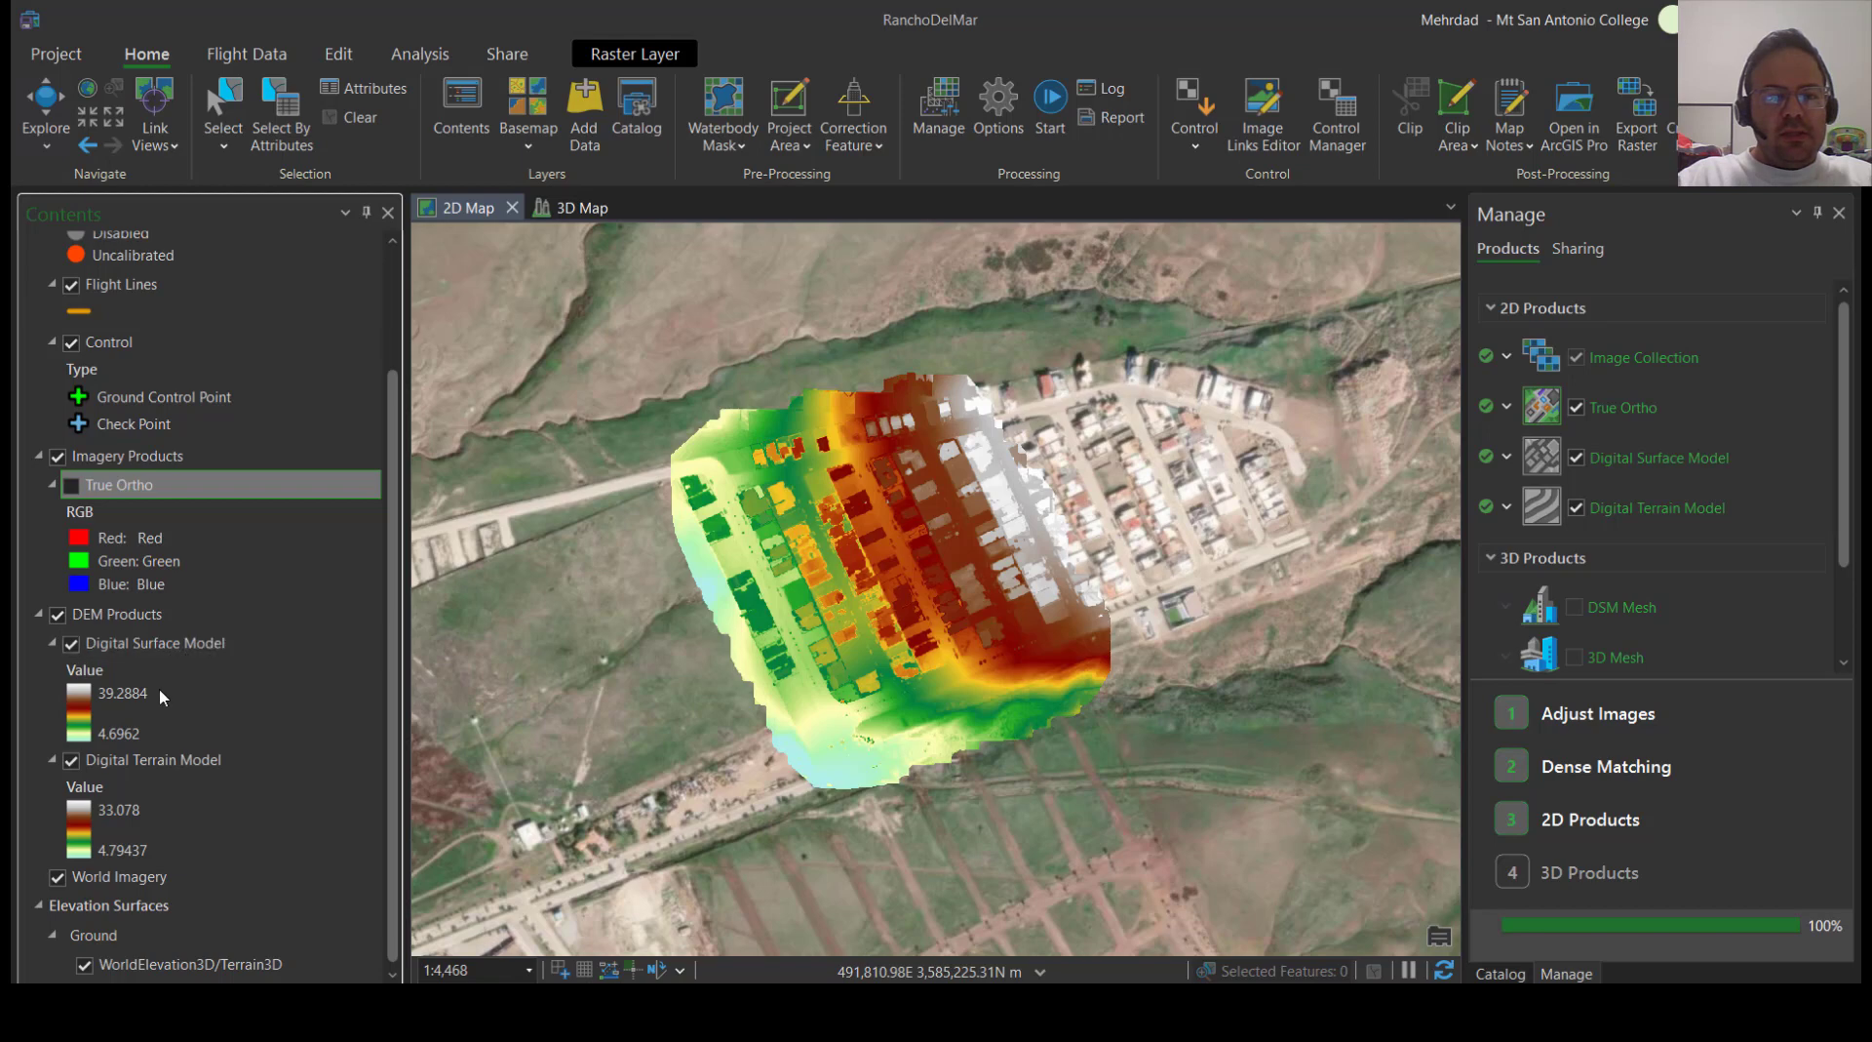
{"action": "scroll", "coordinate": [877, 644], "scroll_direction": "up", "scroll_amount": 4}
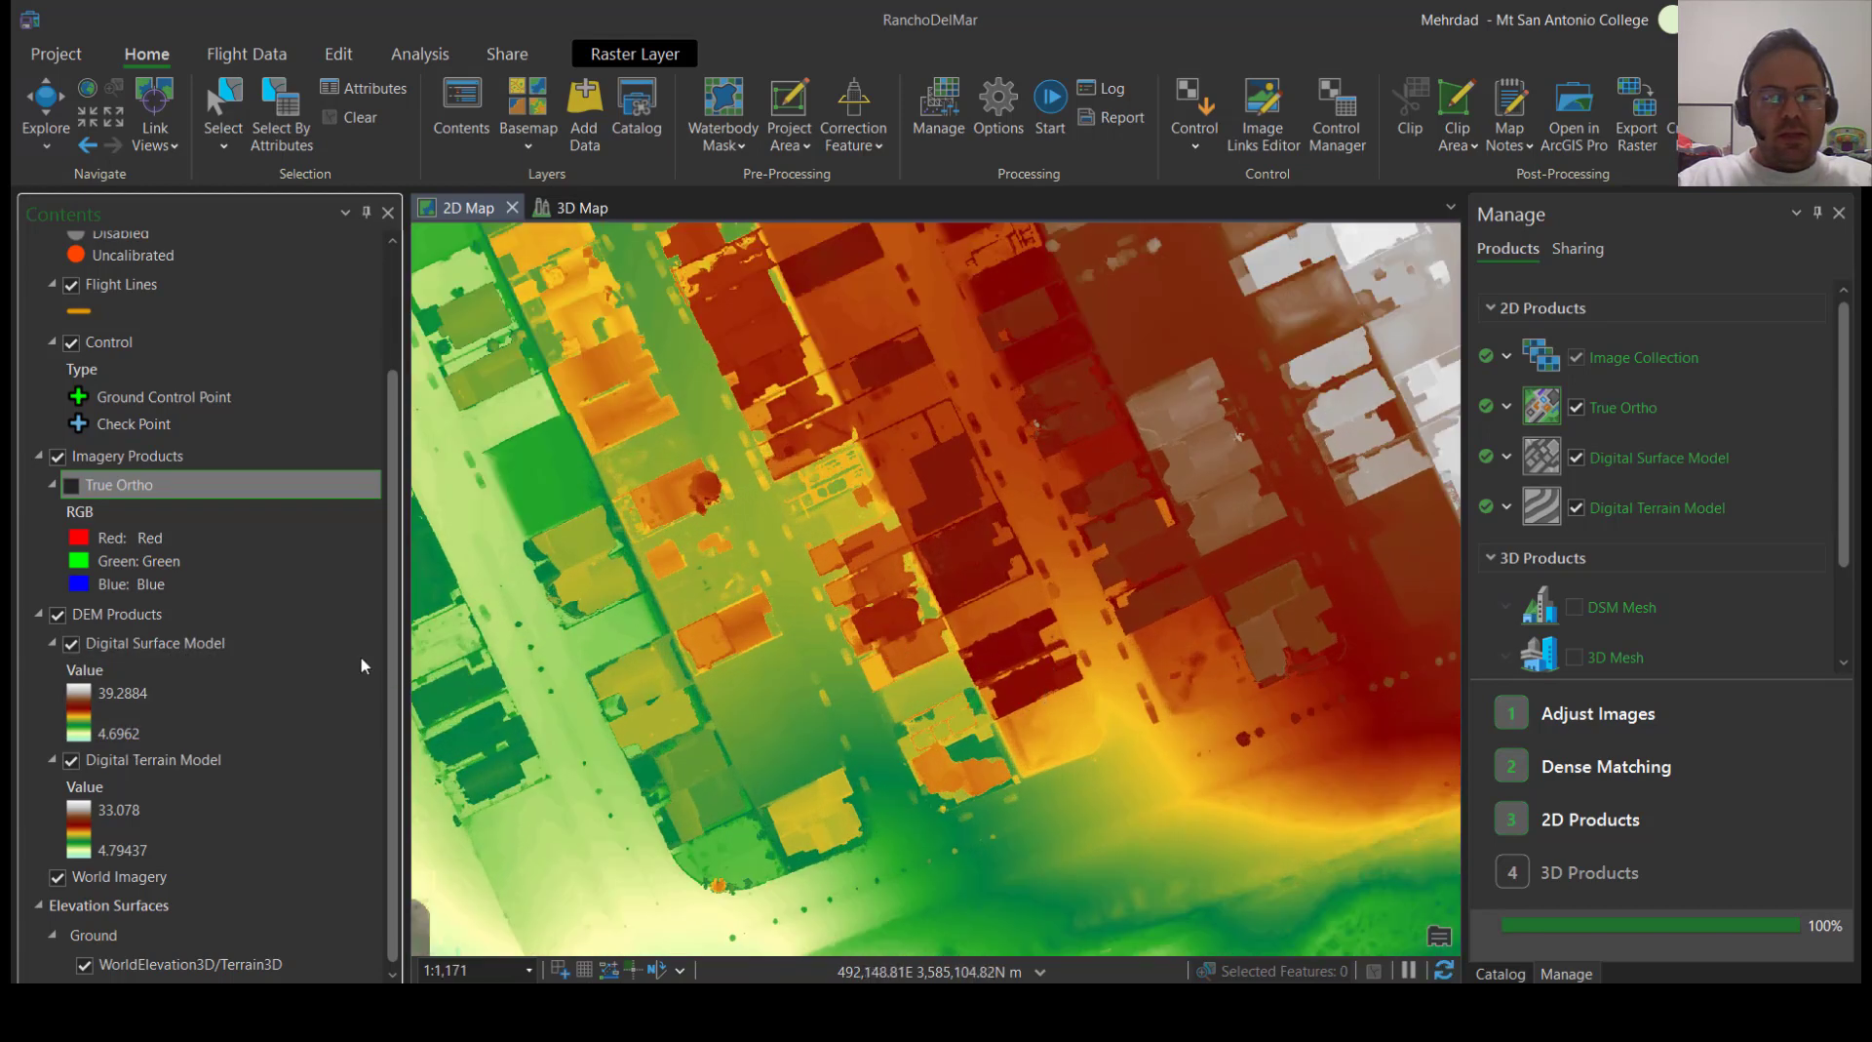
Hide the Digital Surface Model to examine the Digital Terrain Model, compare it with the True Ortho, and show the surface model again
{"action": "left_click", "coordinate": [71, 644]}
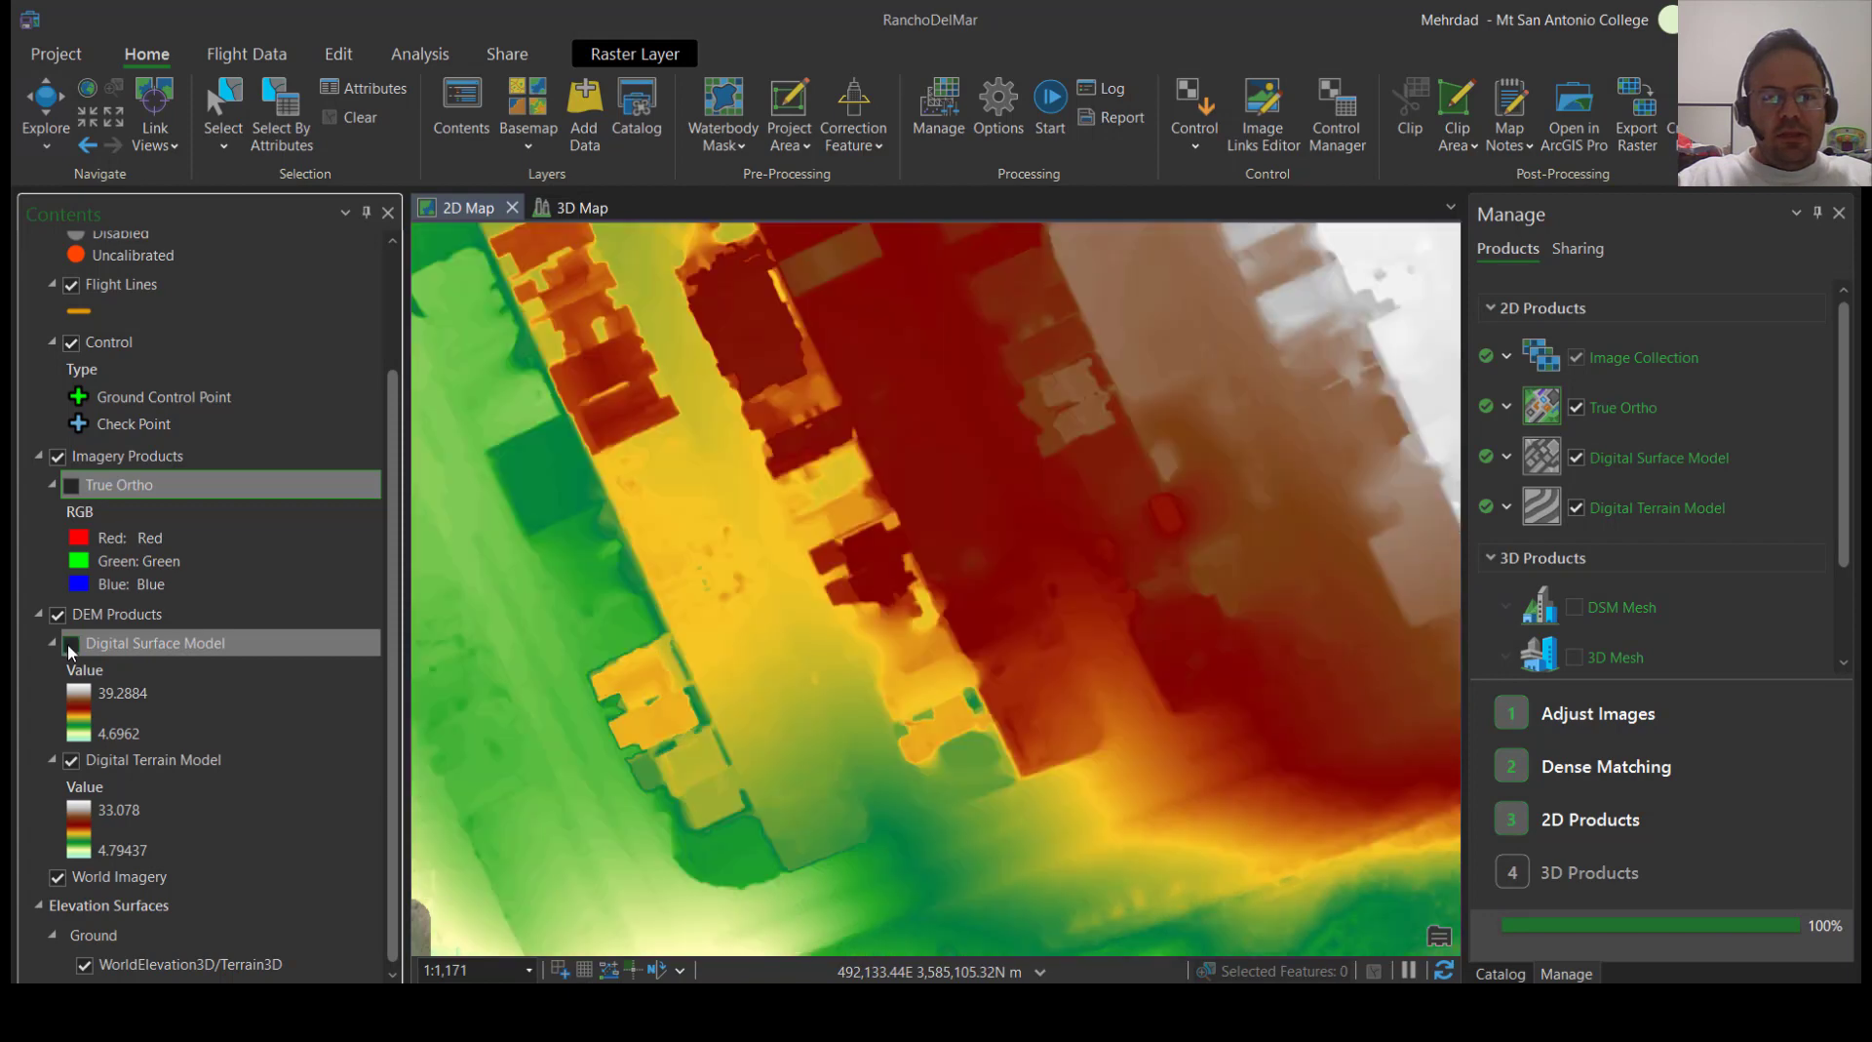
{"action": "scroll", "coordinate": [898, 660], "scroll_direction": "down", "scroll_amount": 2}
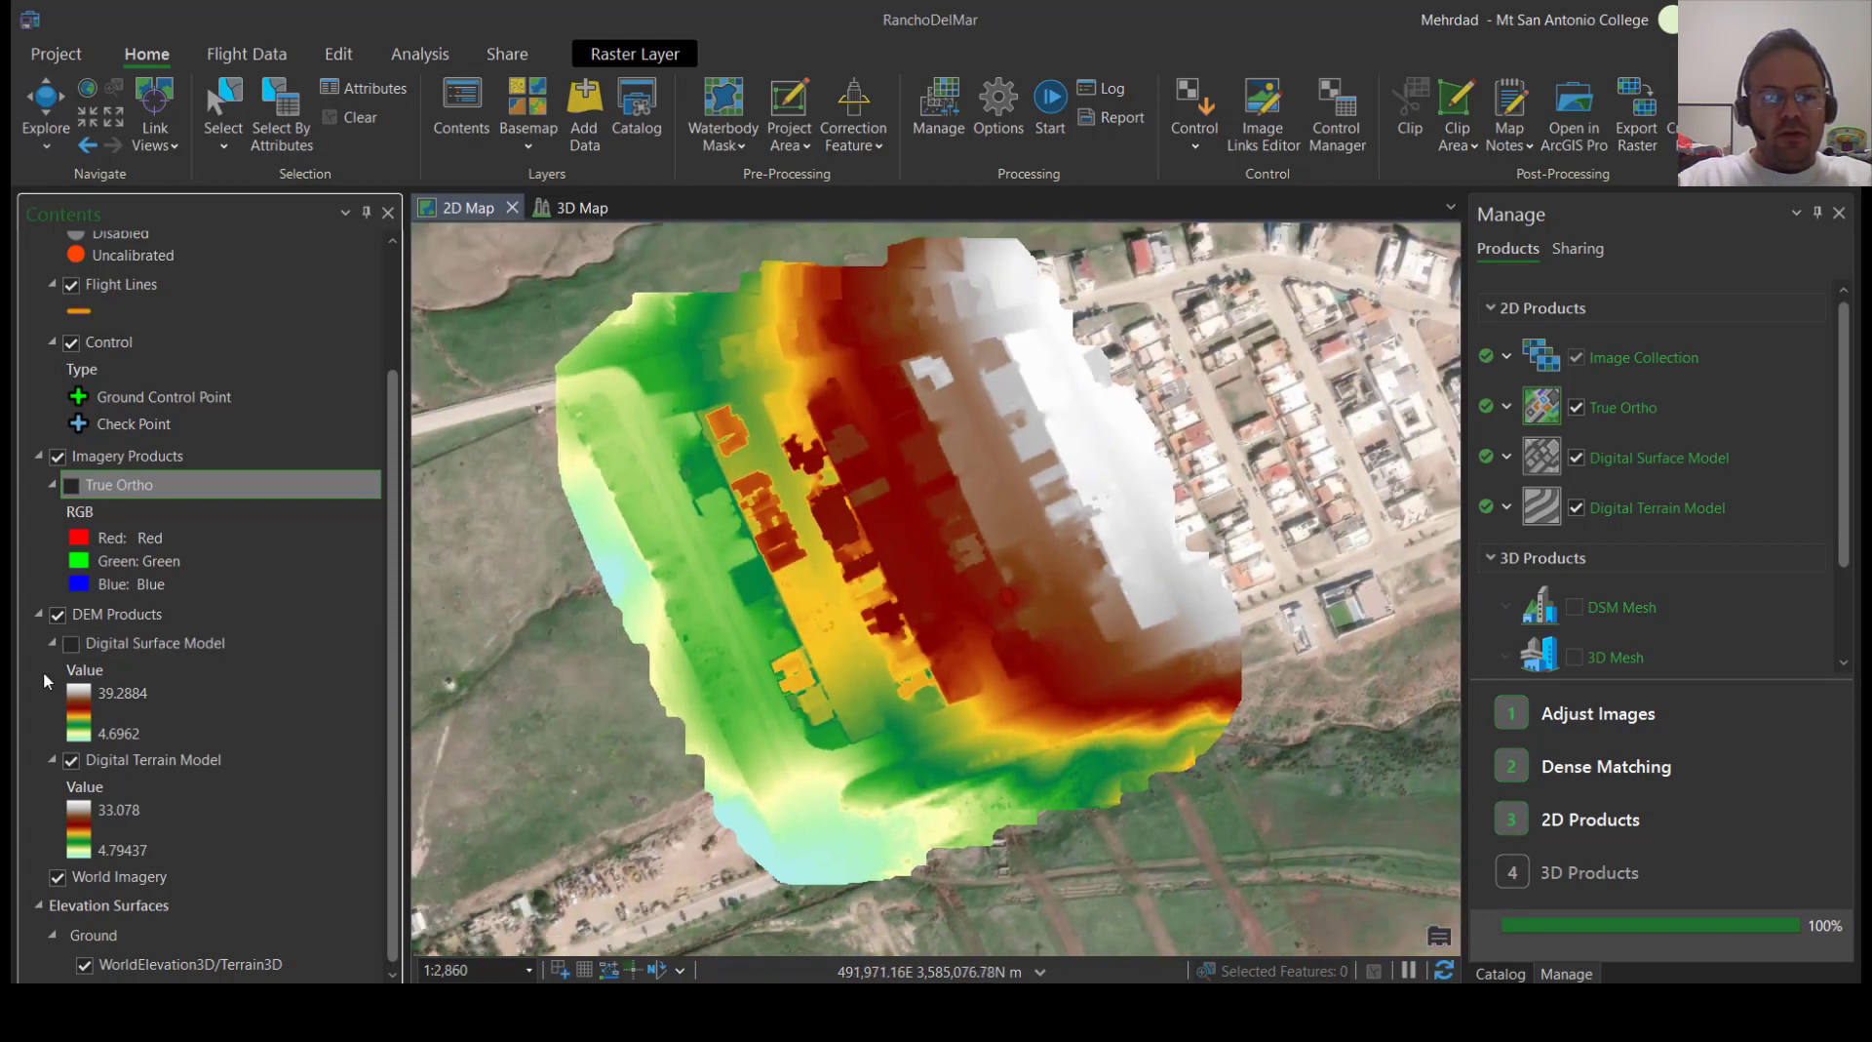
{"action": "left_click", "coordinate": [71, 486]}
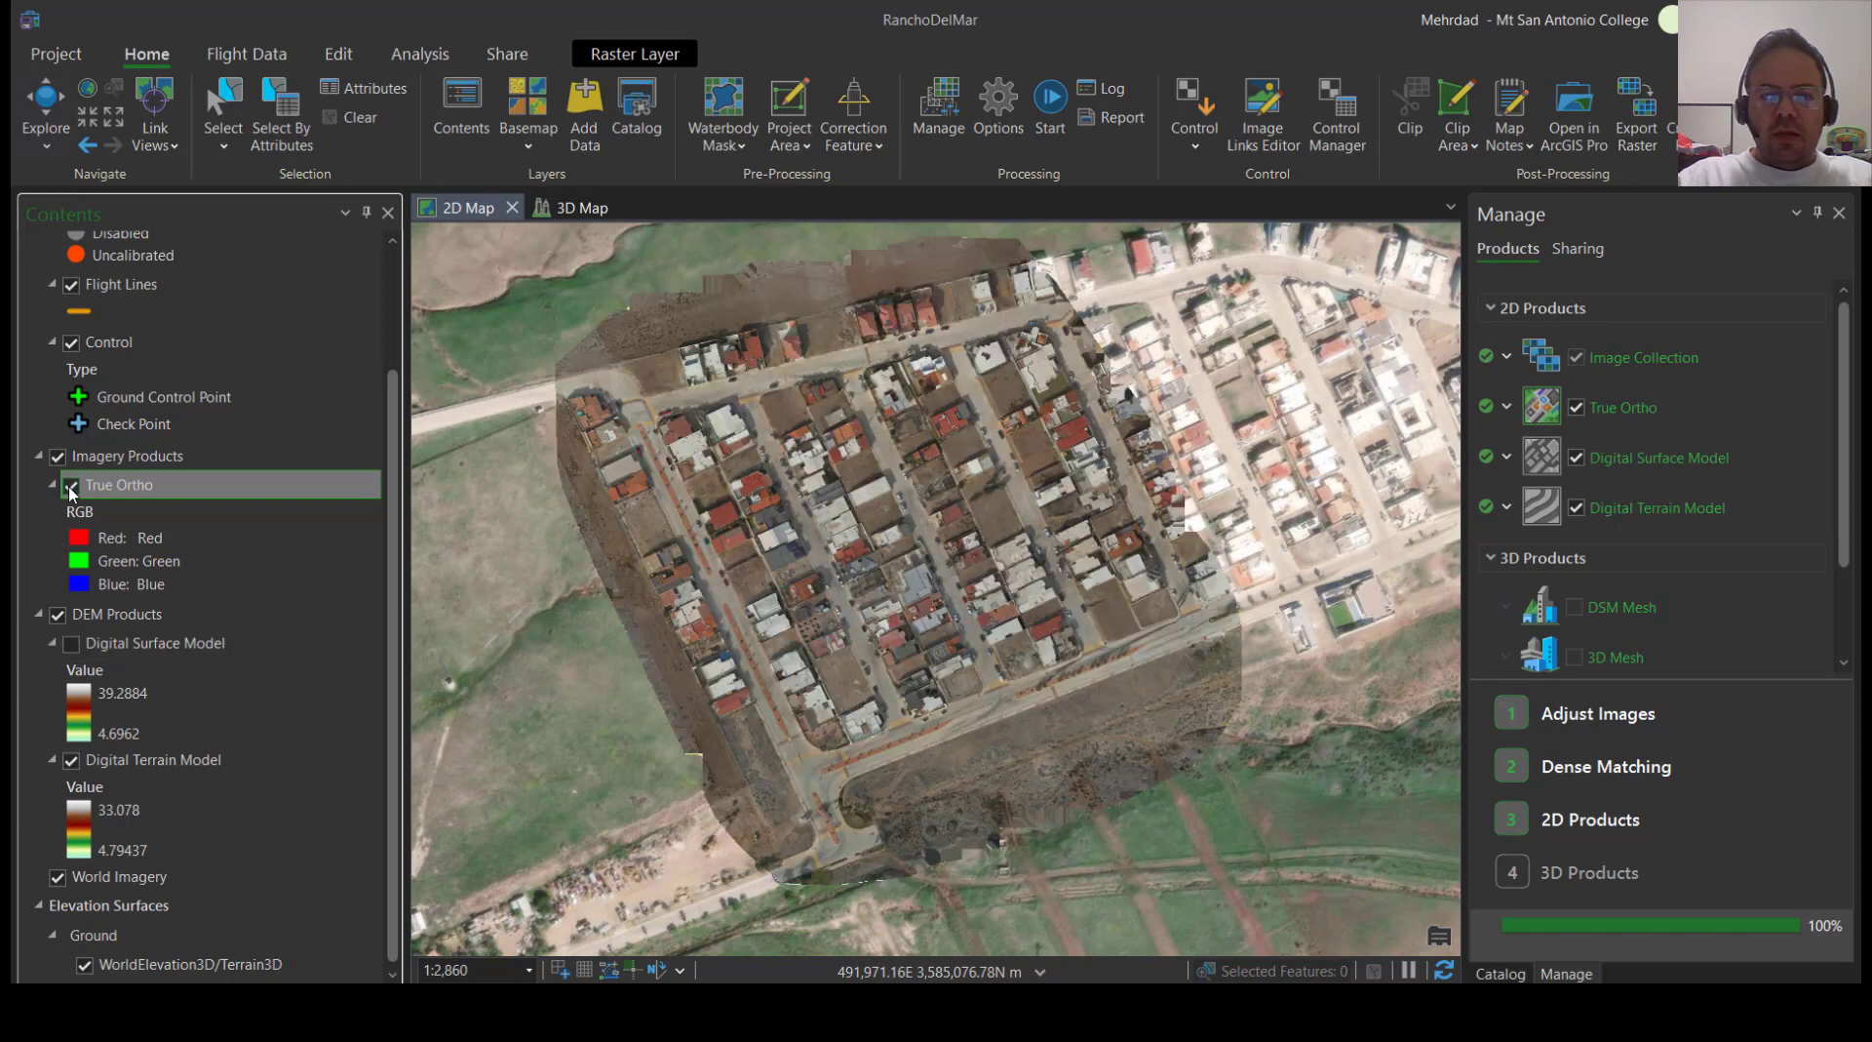
{"action": "left_click", "coordinate": [71, 486]}
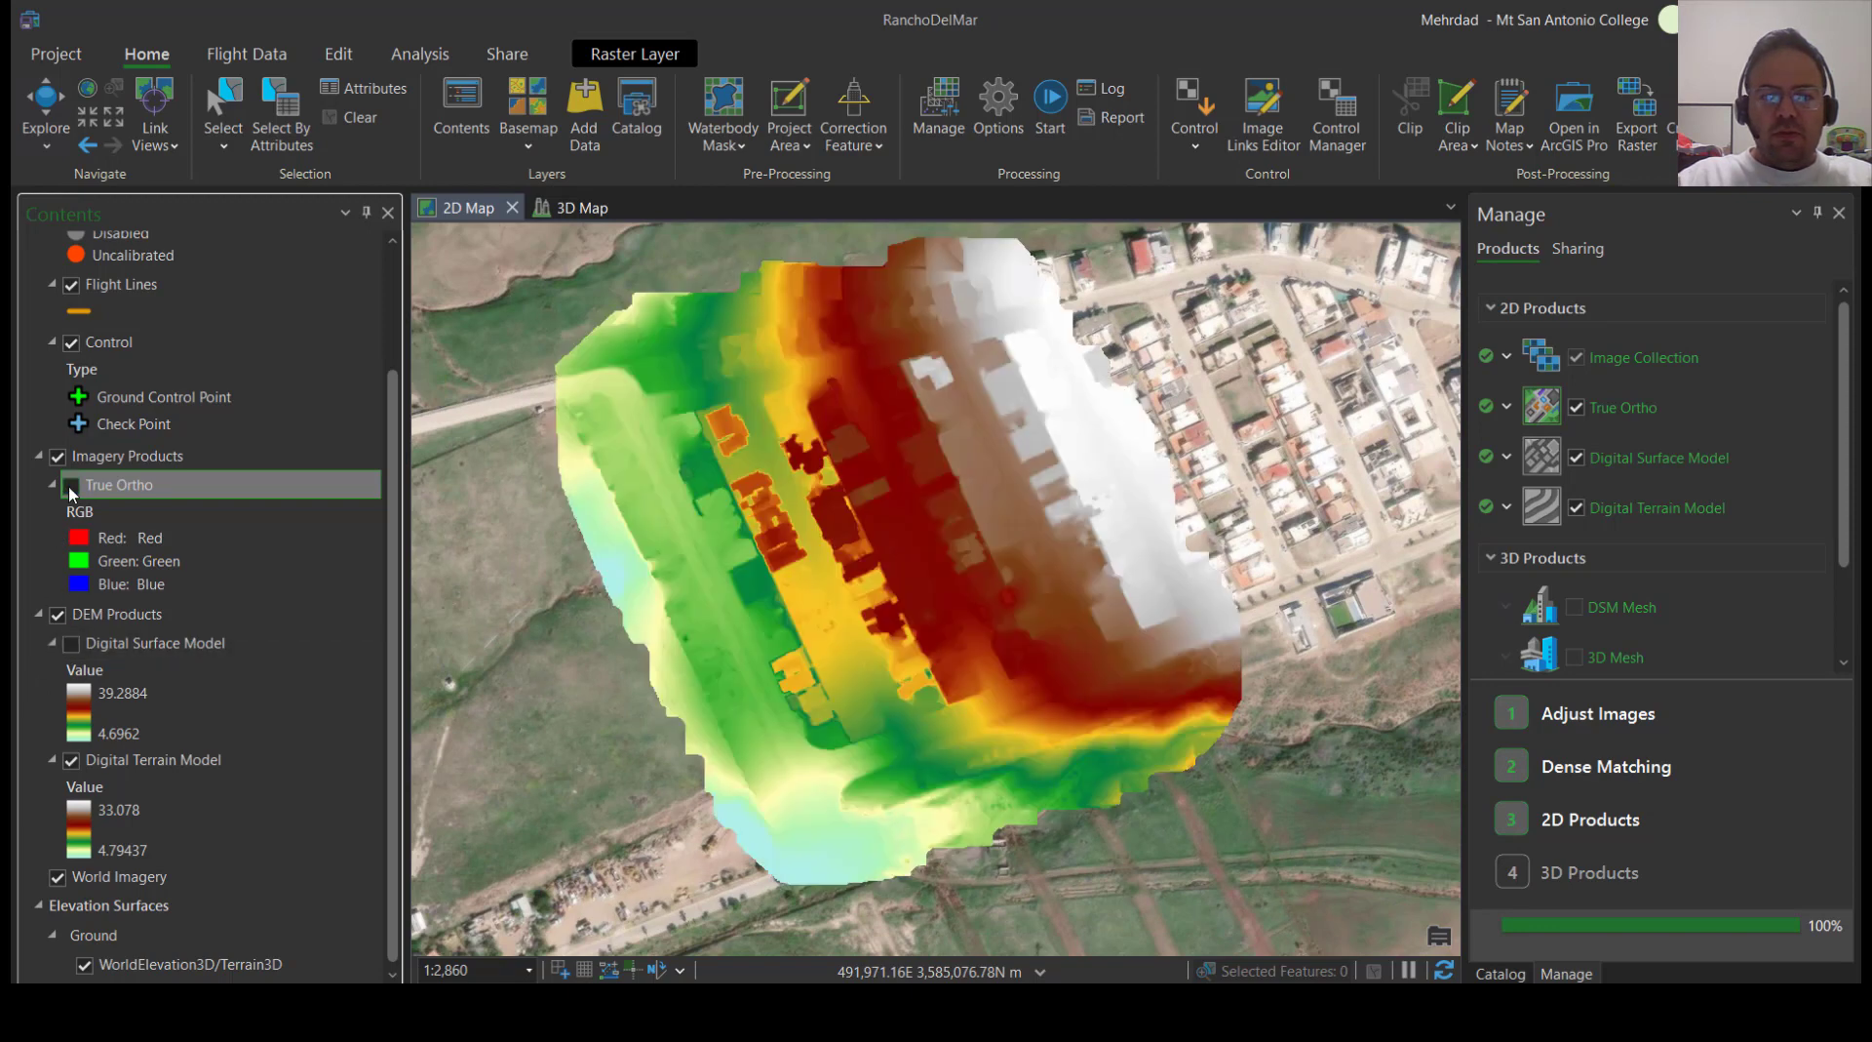
{"action": "left_click", "coordinate": [70, 645]}
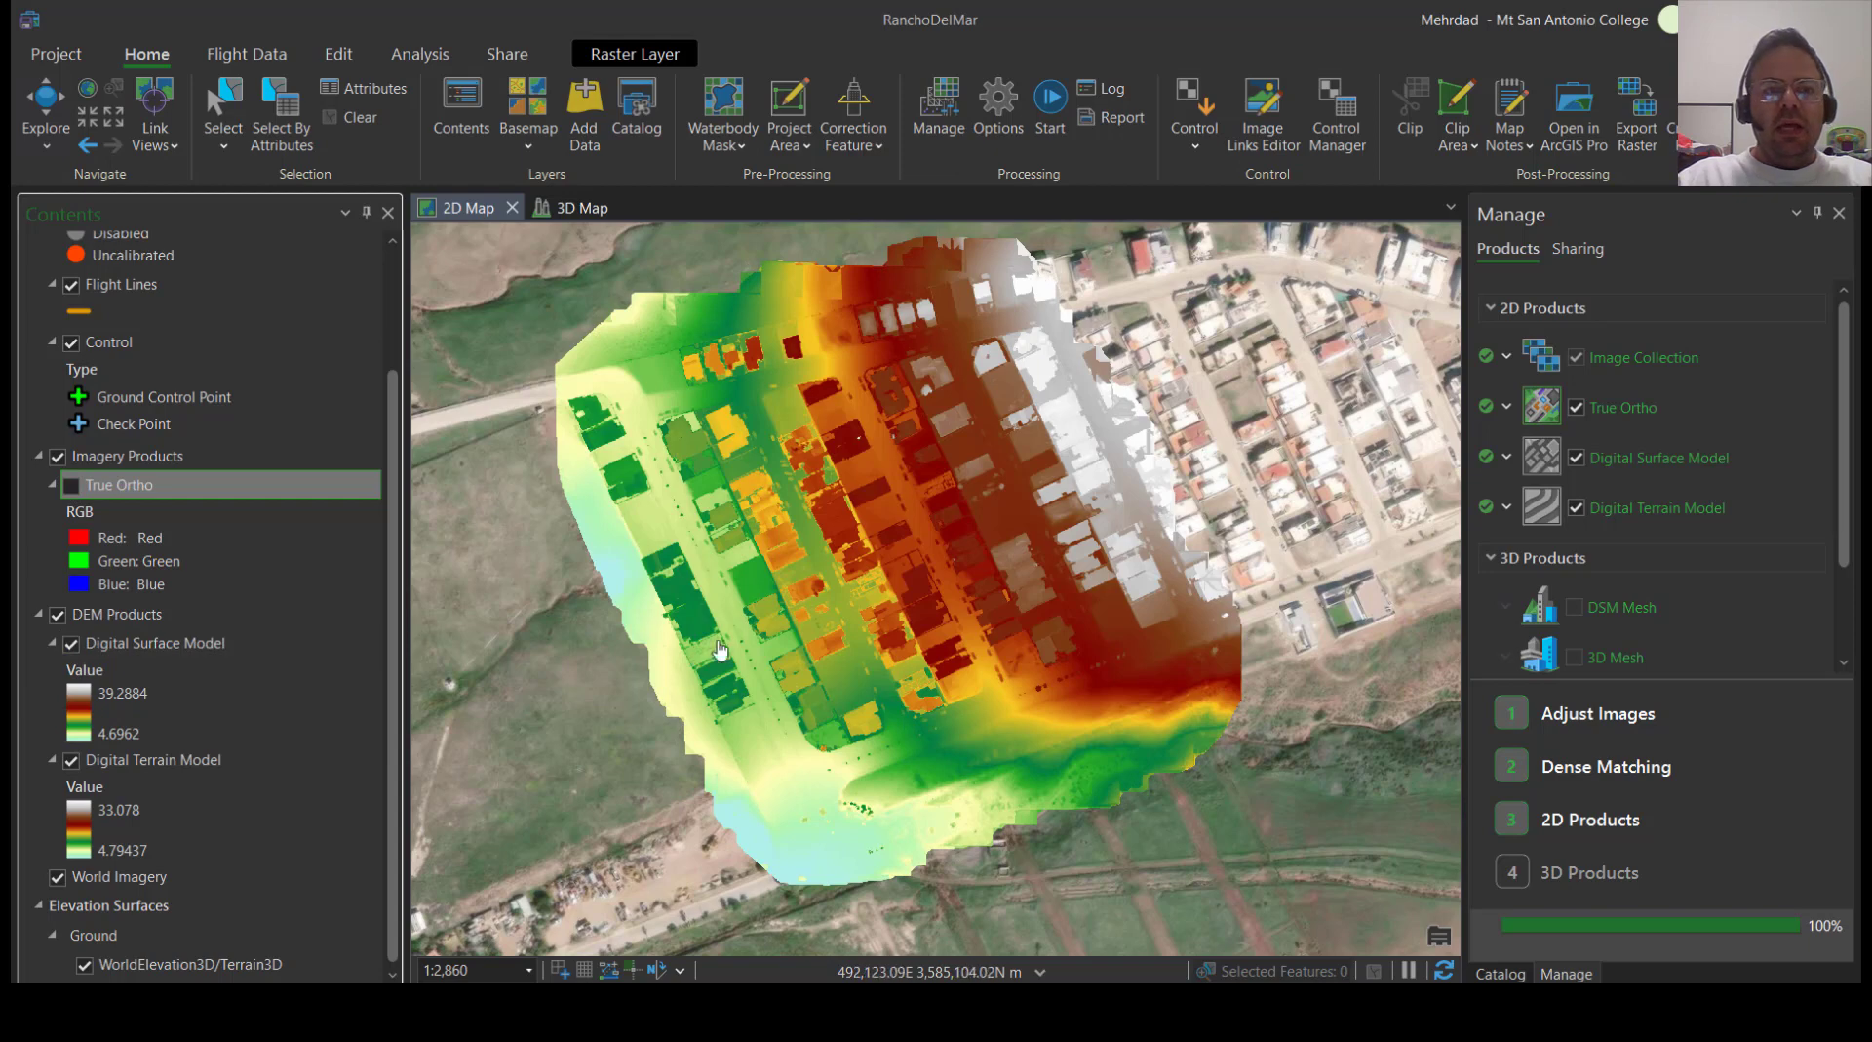
Open the Elevation Profiles analysis tool for the 2D map
{"action": "left_click", "coordinate": [418, 57]}
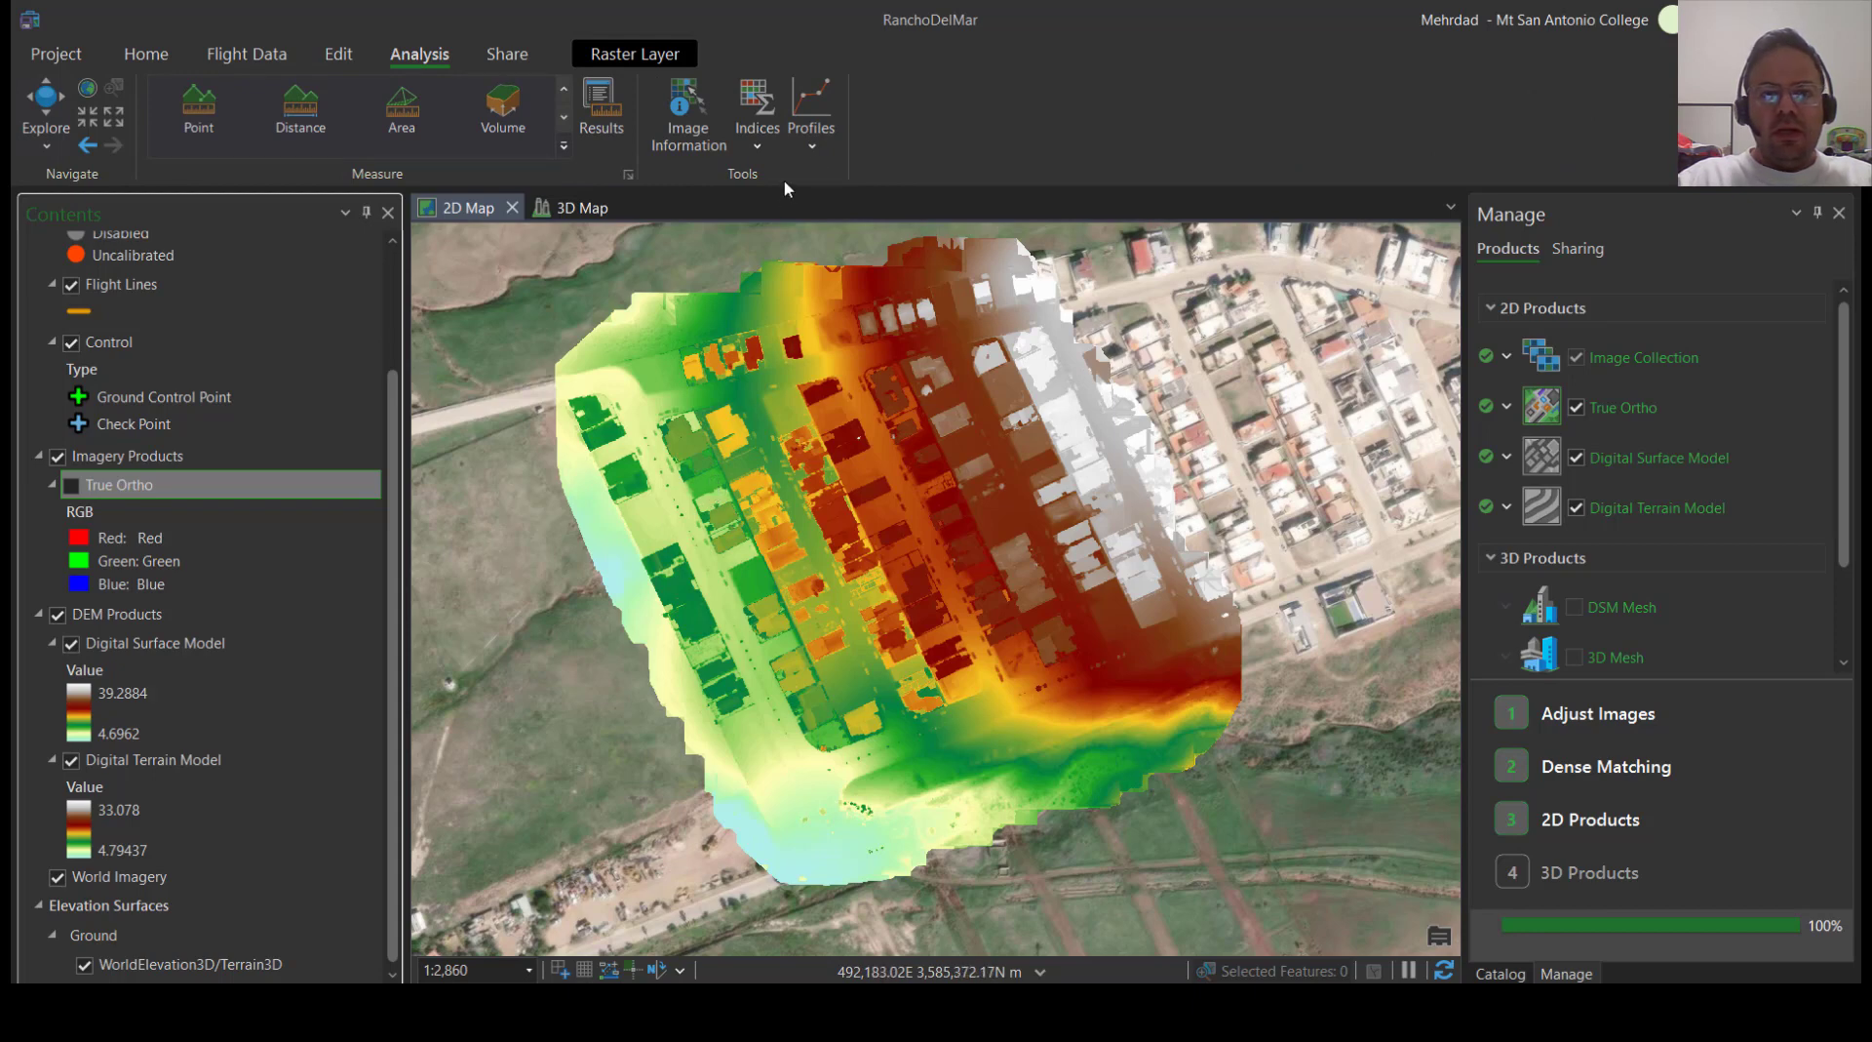
{"action": "left_click", "coordinate": [814, 146]}
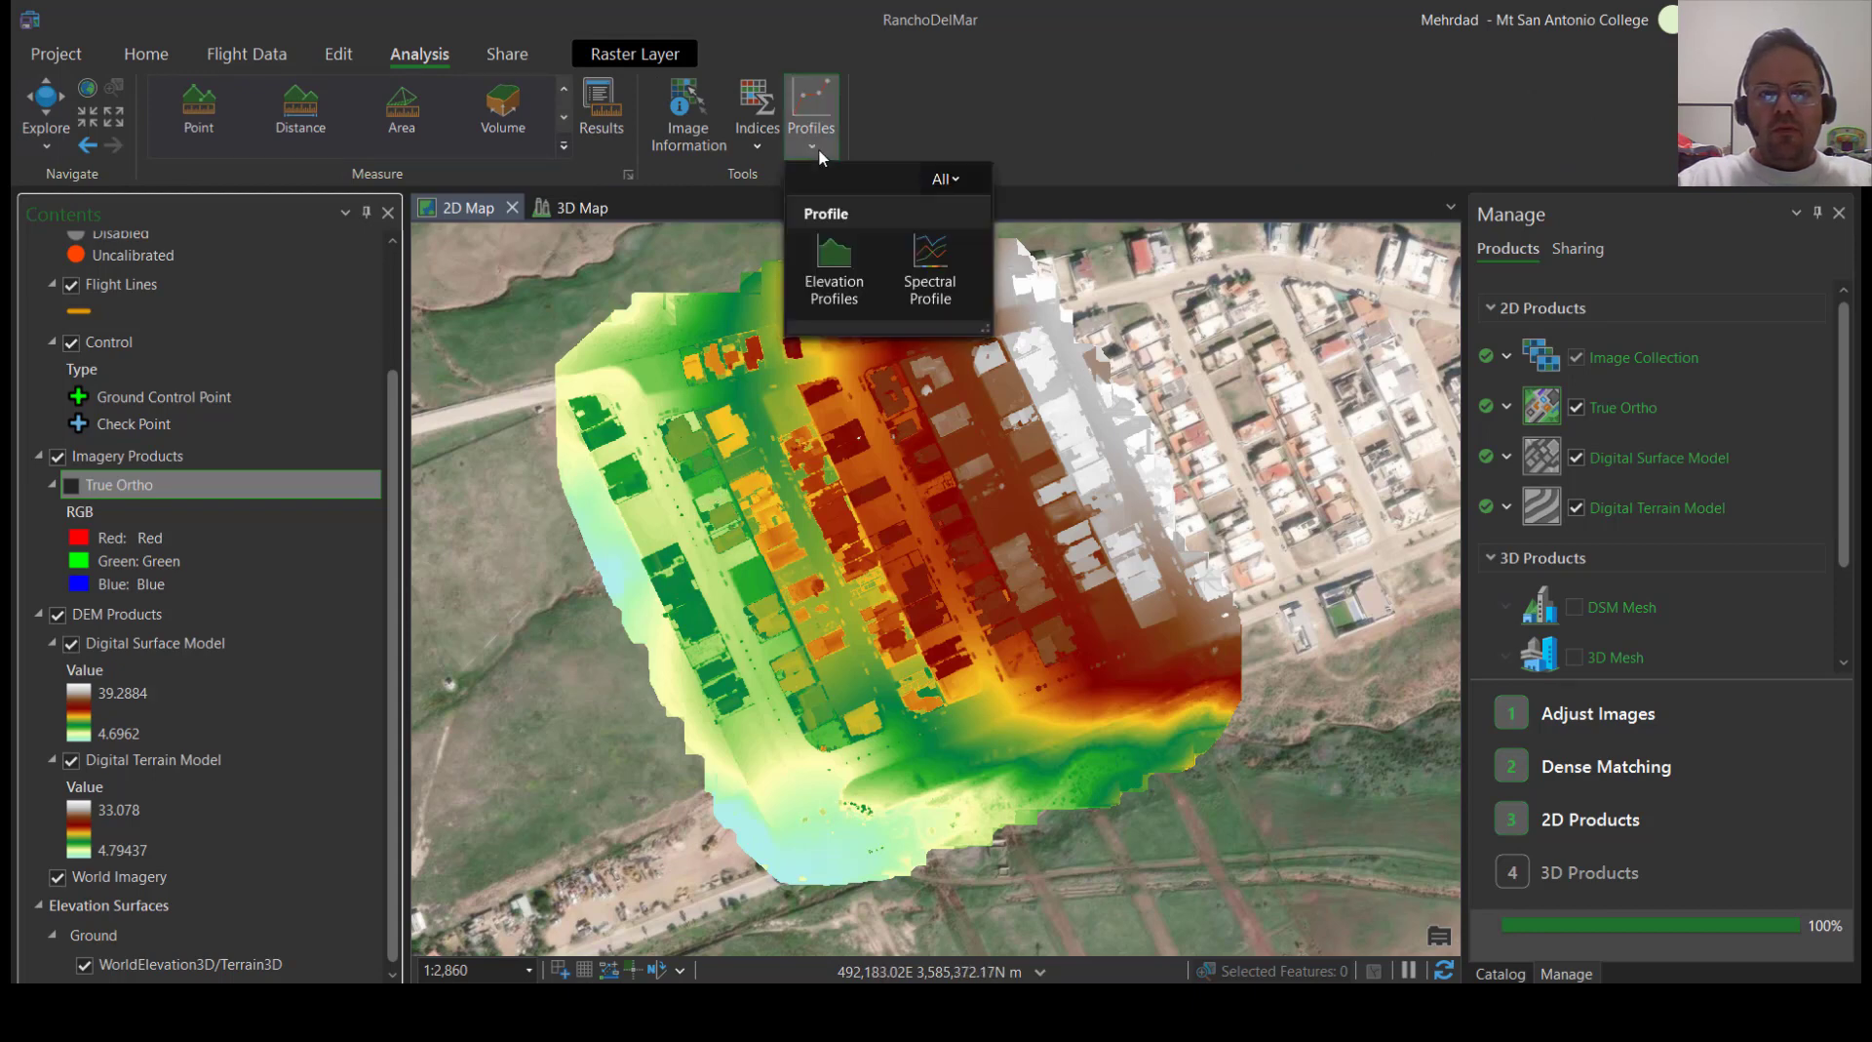
{"action": "left_click", "coordinate": [832, 277]}
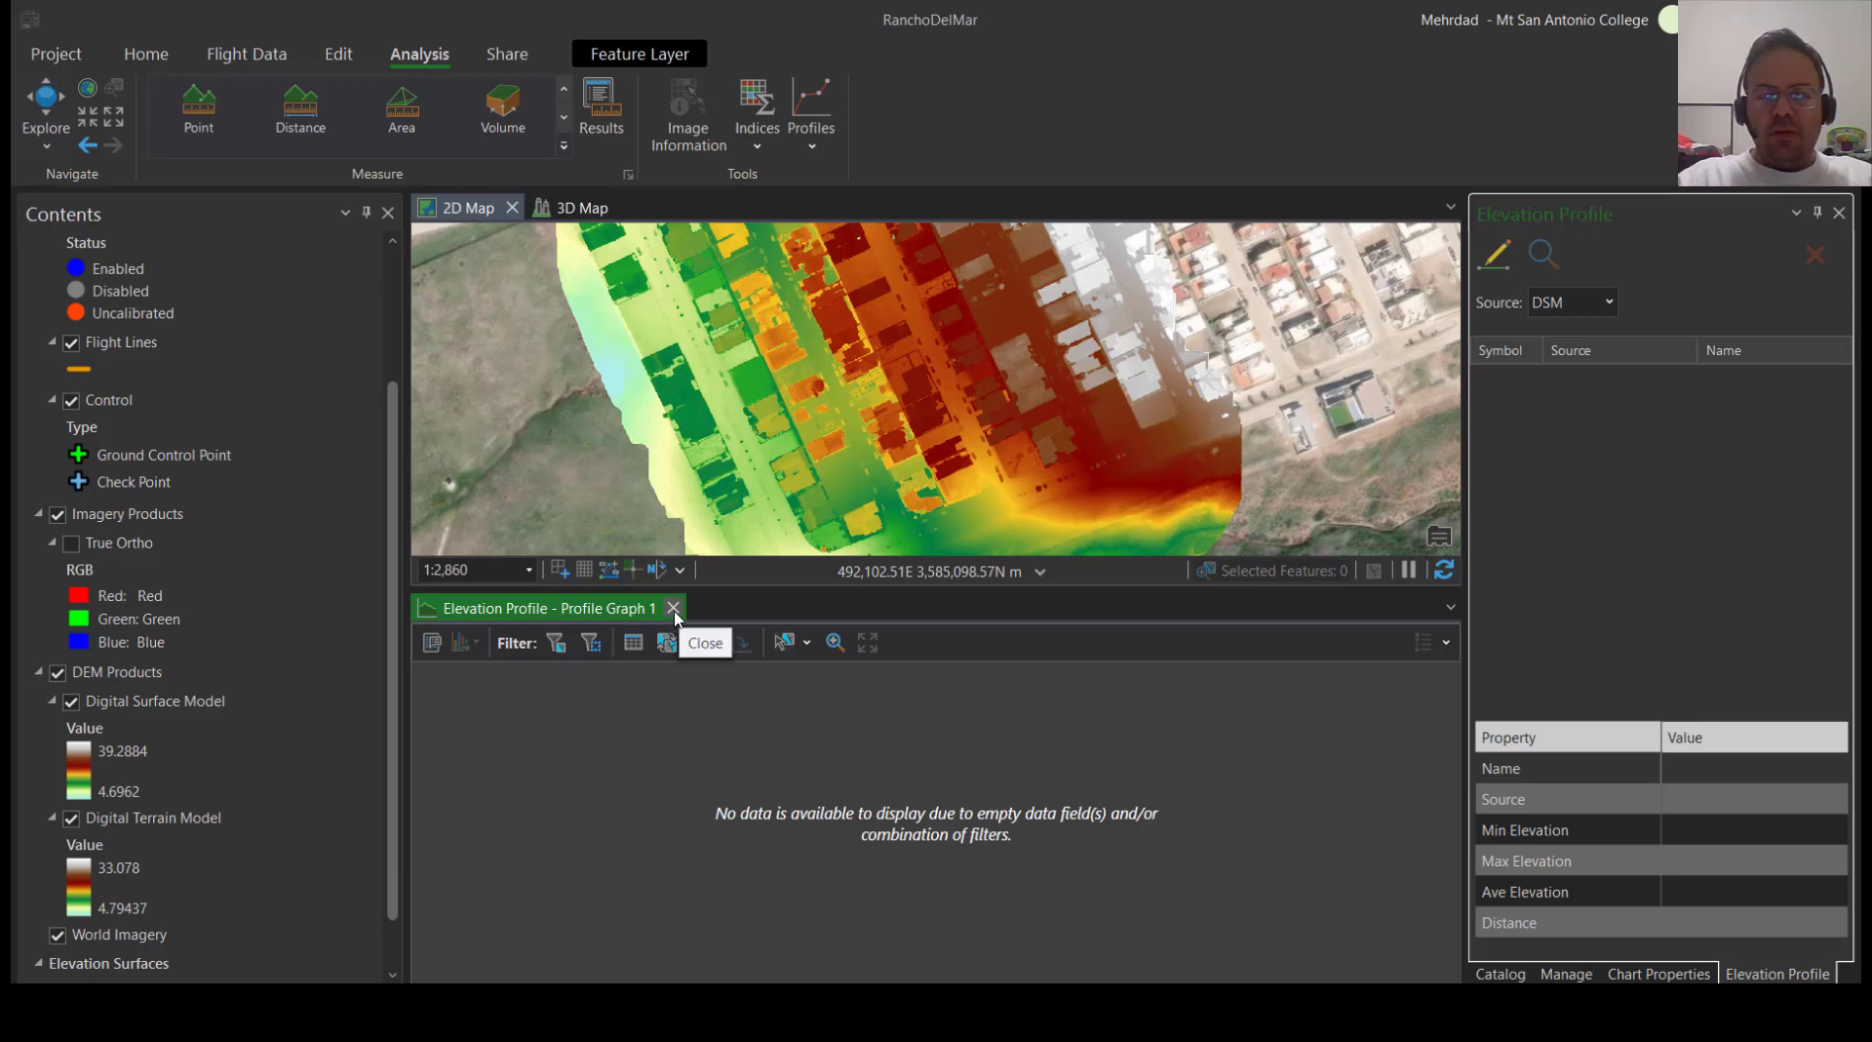
Draw a DSM elevation profile about 228 m long across the rows of houses, from northeast down to southwest
{"action": "left_click", "coordinate": [826, 137]}
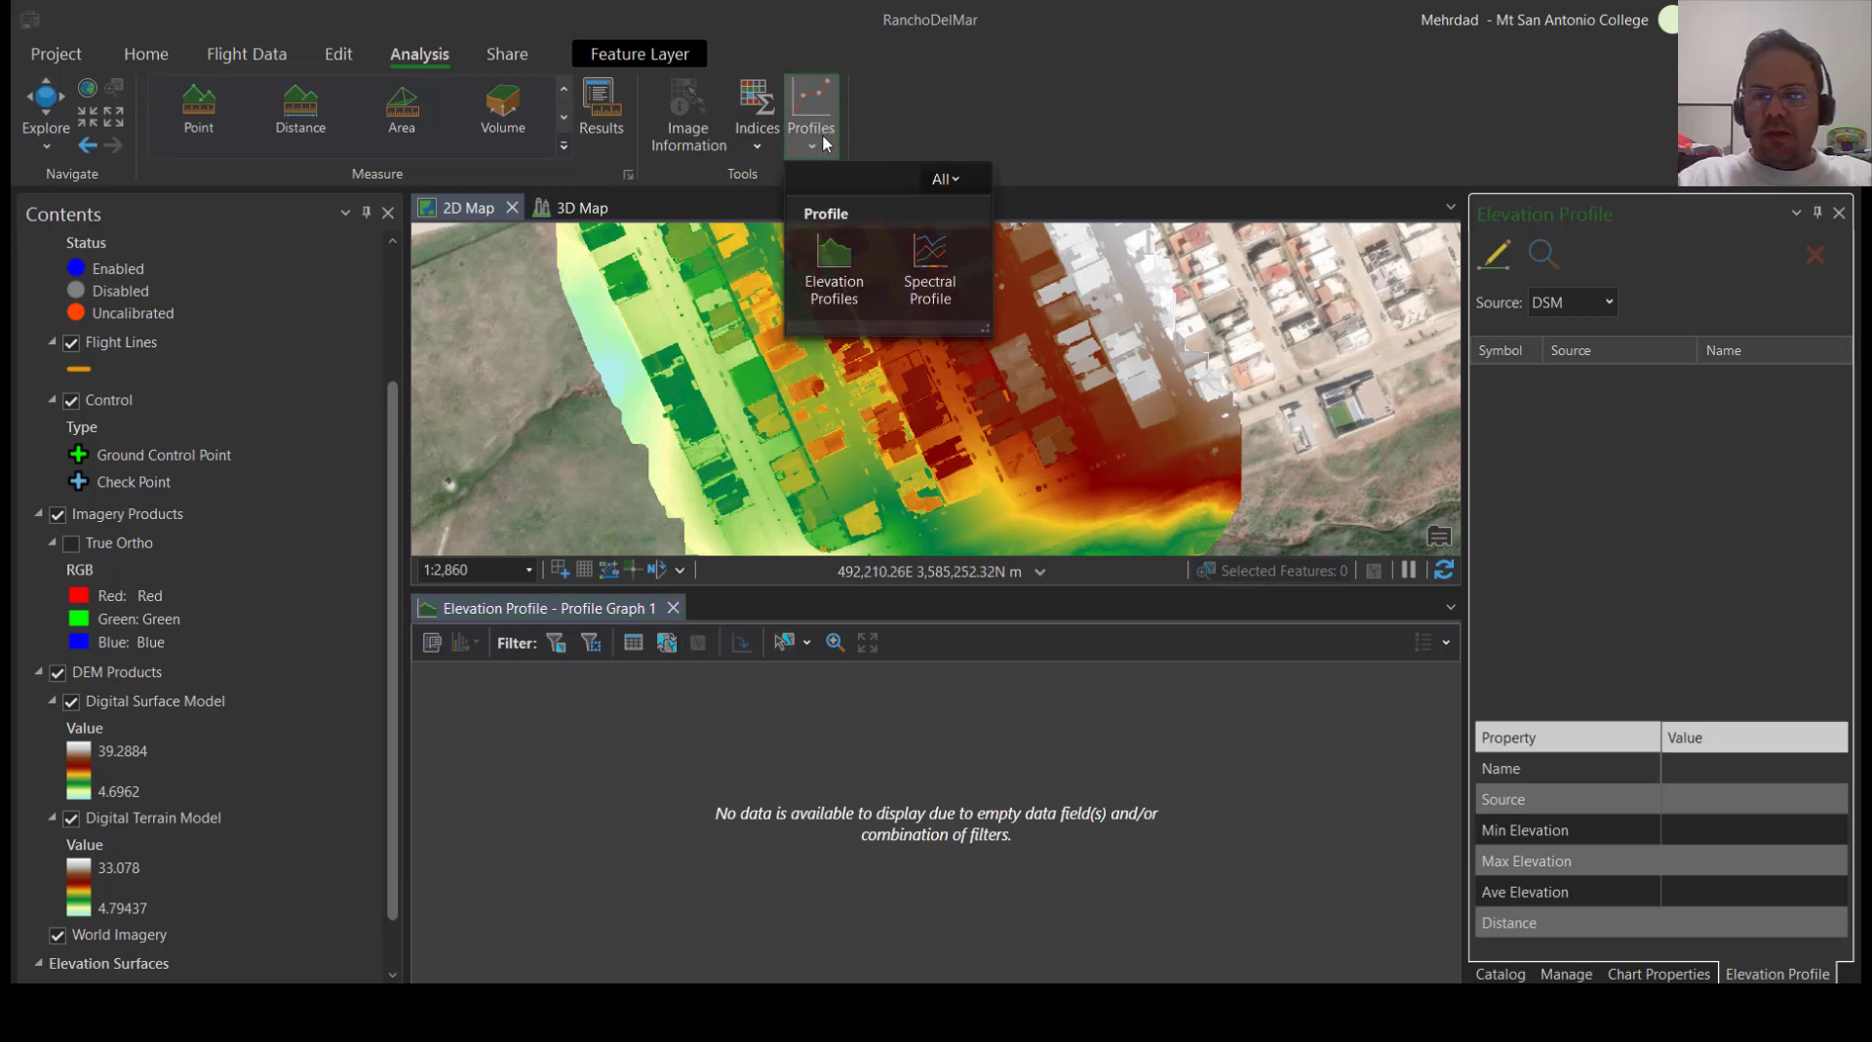
{"action": "left_click", "coordinate": [834, 269]}
{"action": "left_click", "coordinate": [1588, 305]}
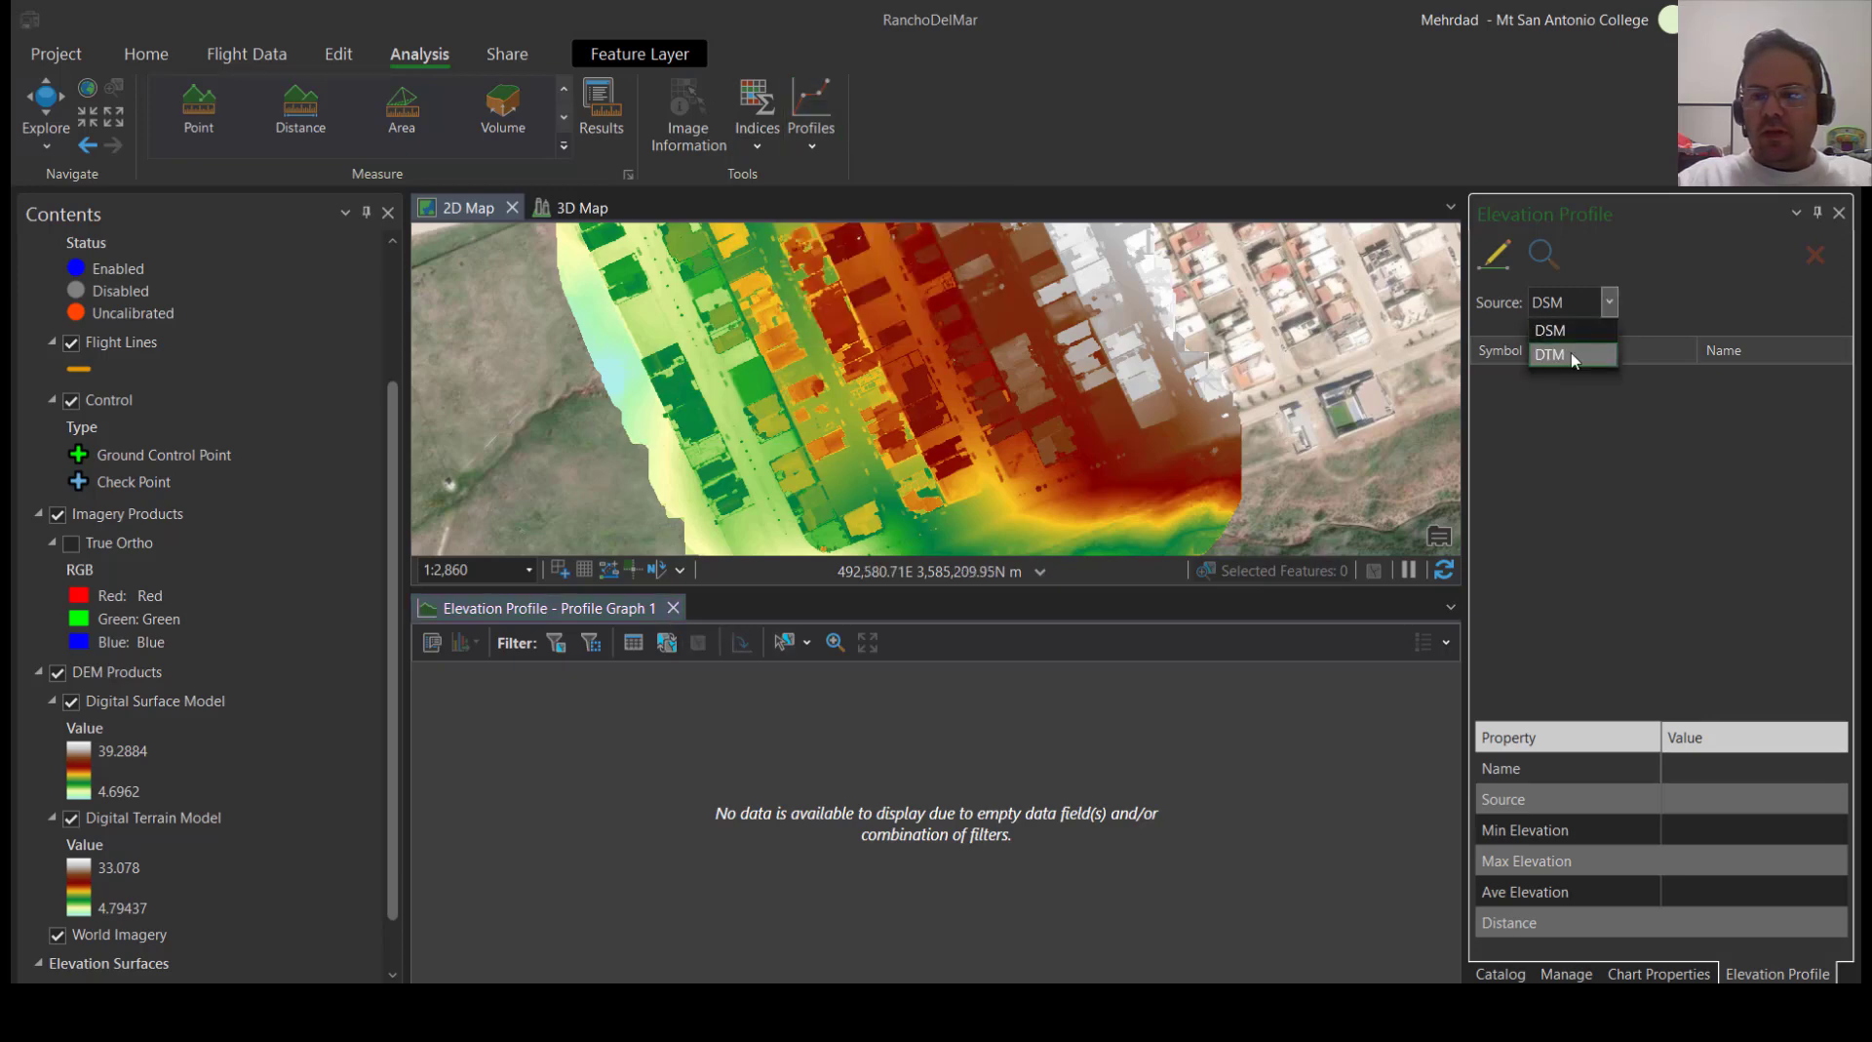
{"action": "left_click", "coordinate": [1551, 354]}
{"action": "left_click", "coordinate": [1584, 303]}
{"action": "left_click", "coordinate": [1577, 333]}
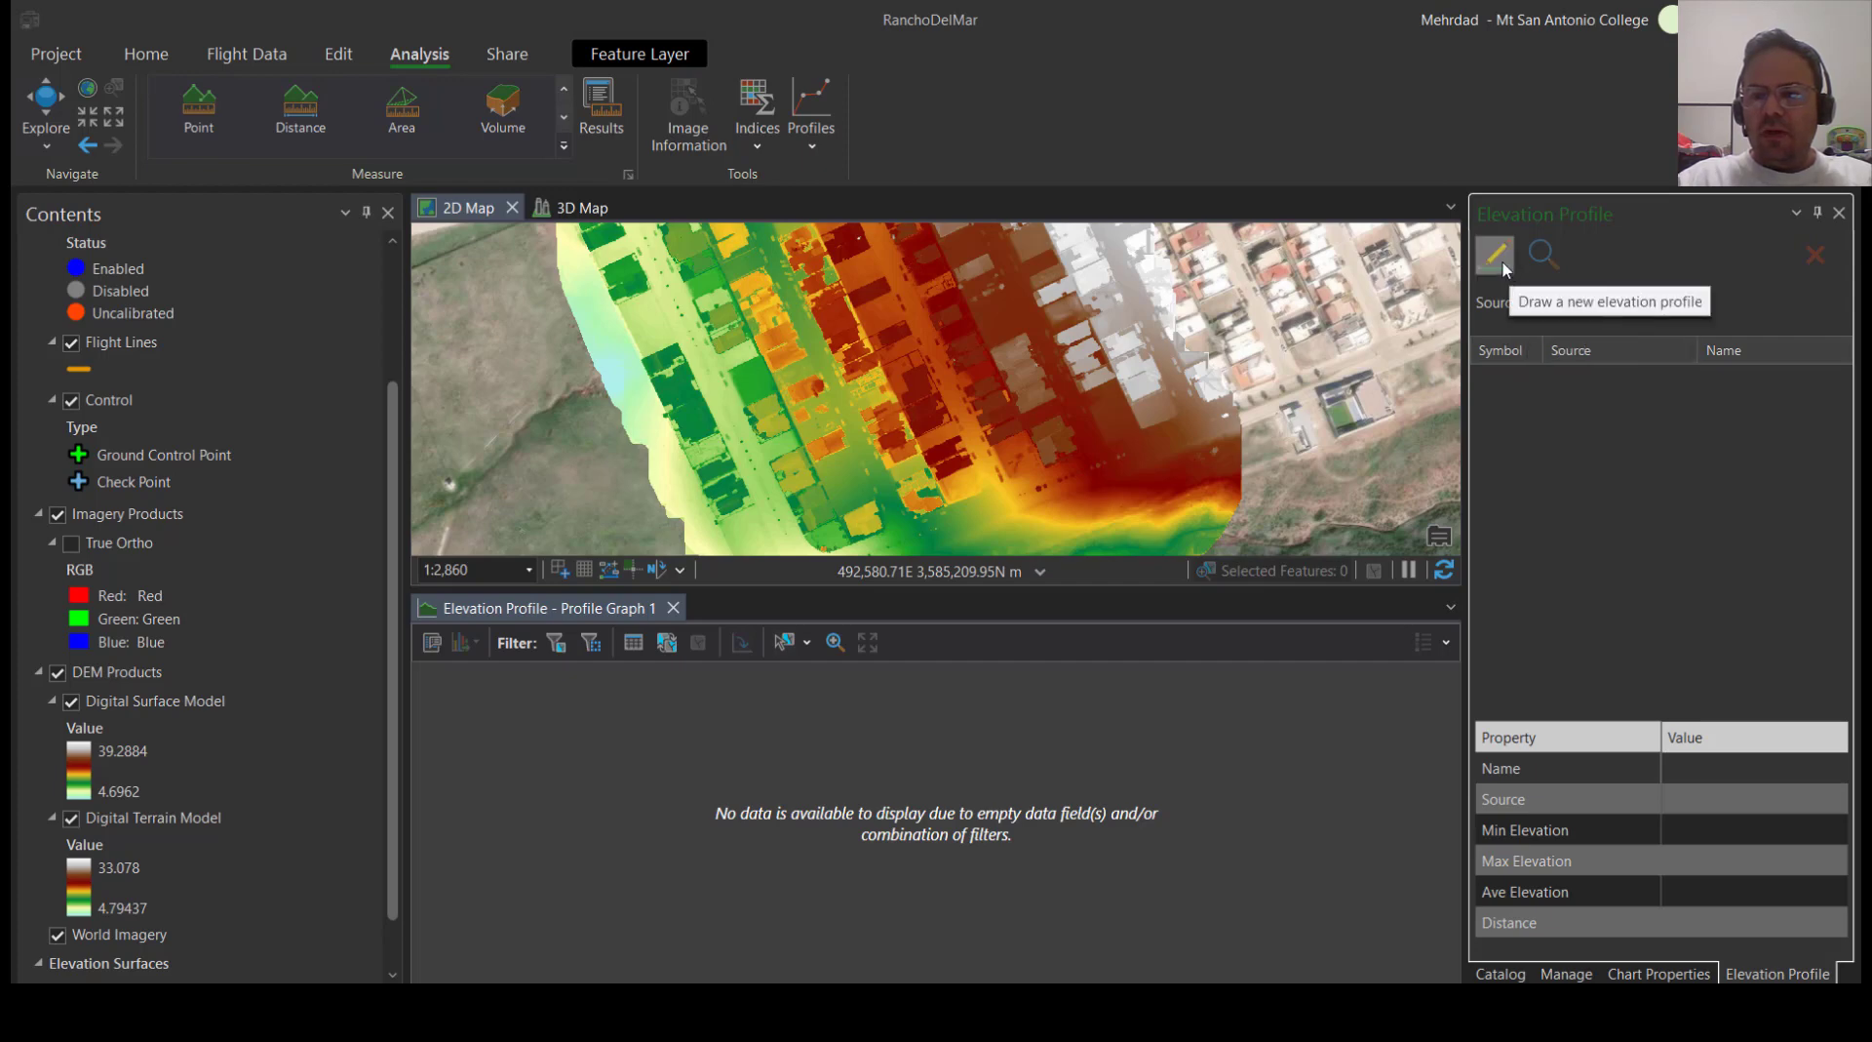
{"action": "left_click", "coordinate": [1500, 262]}
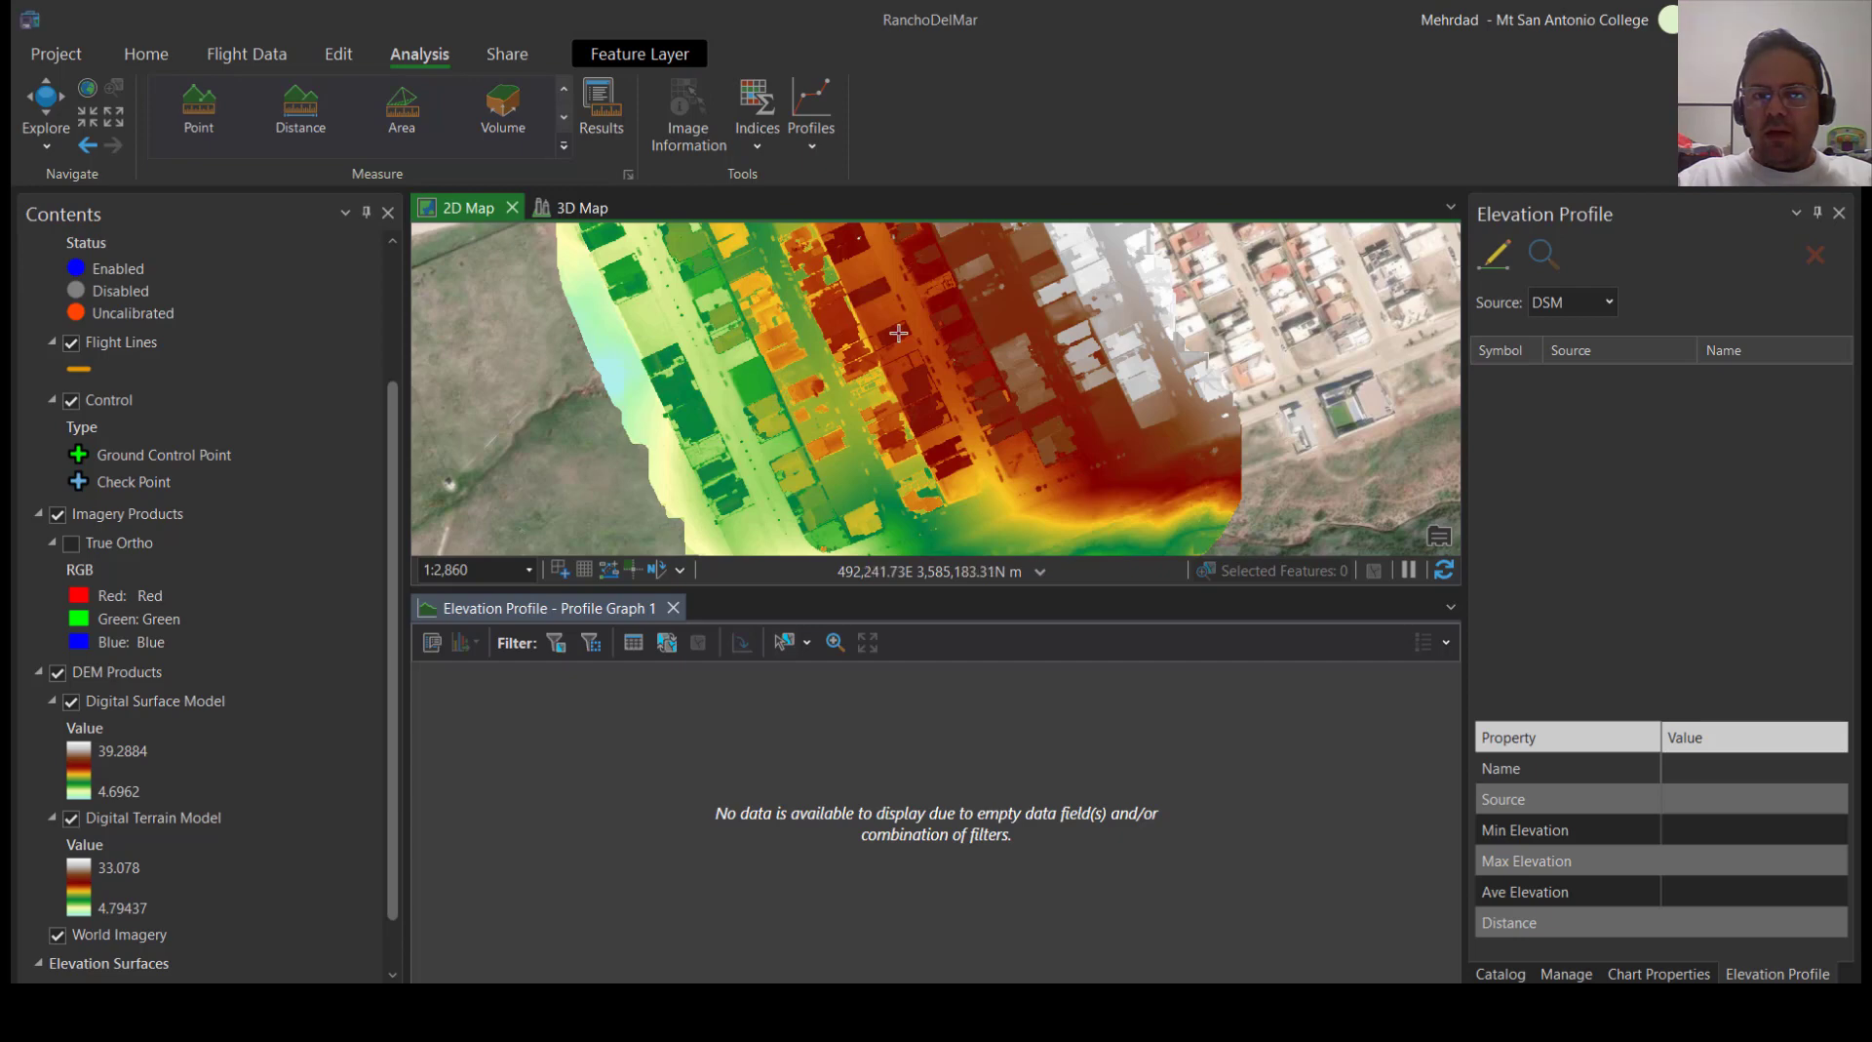
{"action": "left_click", "coordinate": [1063, 303]}
{"action": "double_click", "coordinate": [732, 447]}
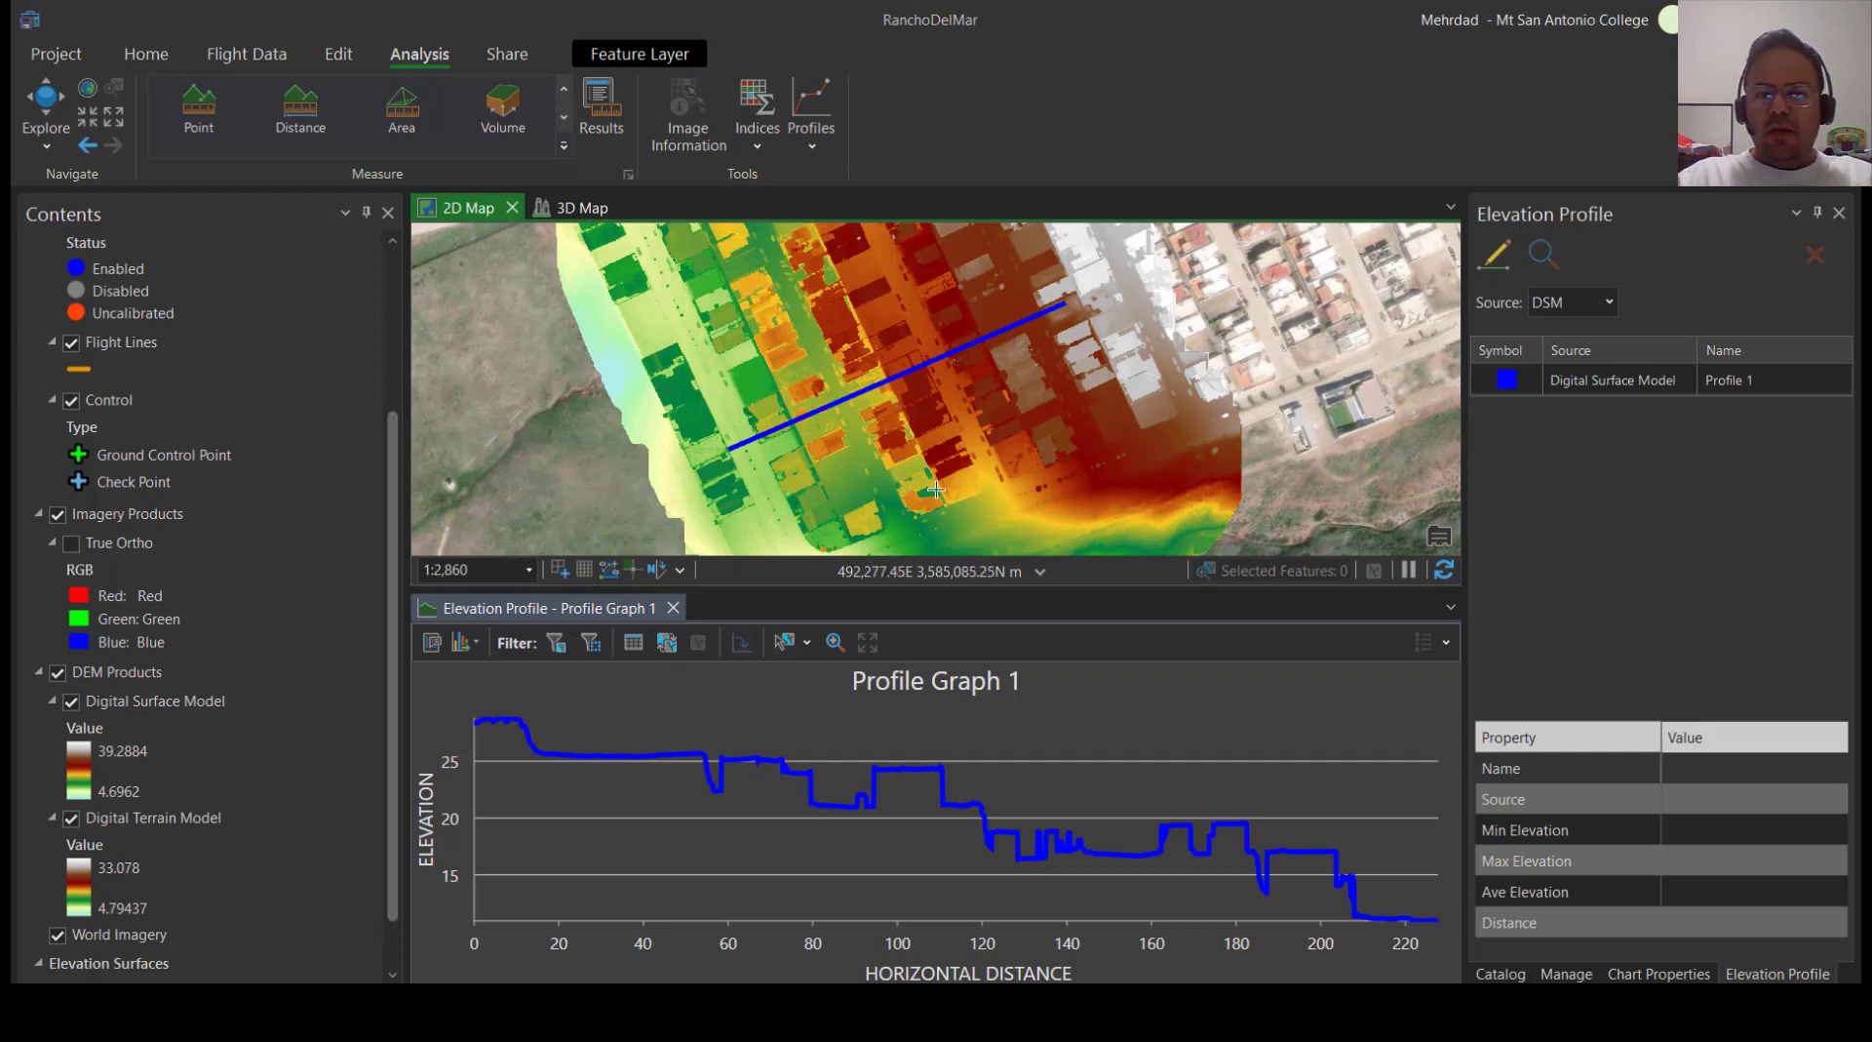
{"action": "left_click", "coordinate": [820, 148]}
{"action": "left_click", "coordinate": [1593, 304]}
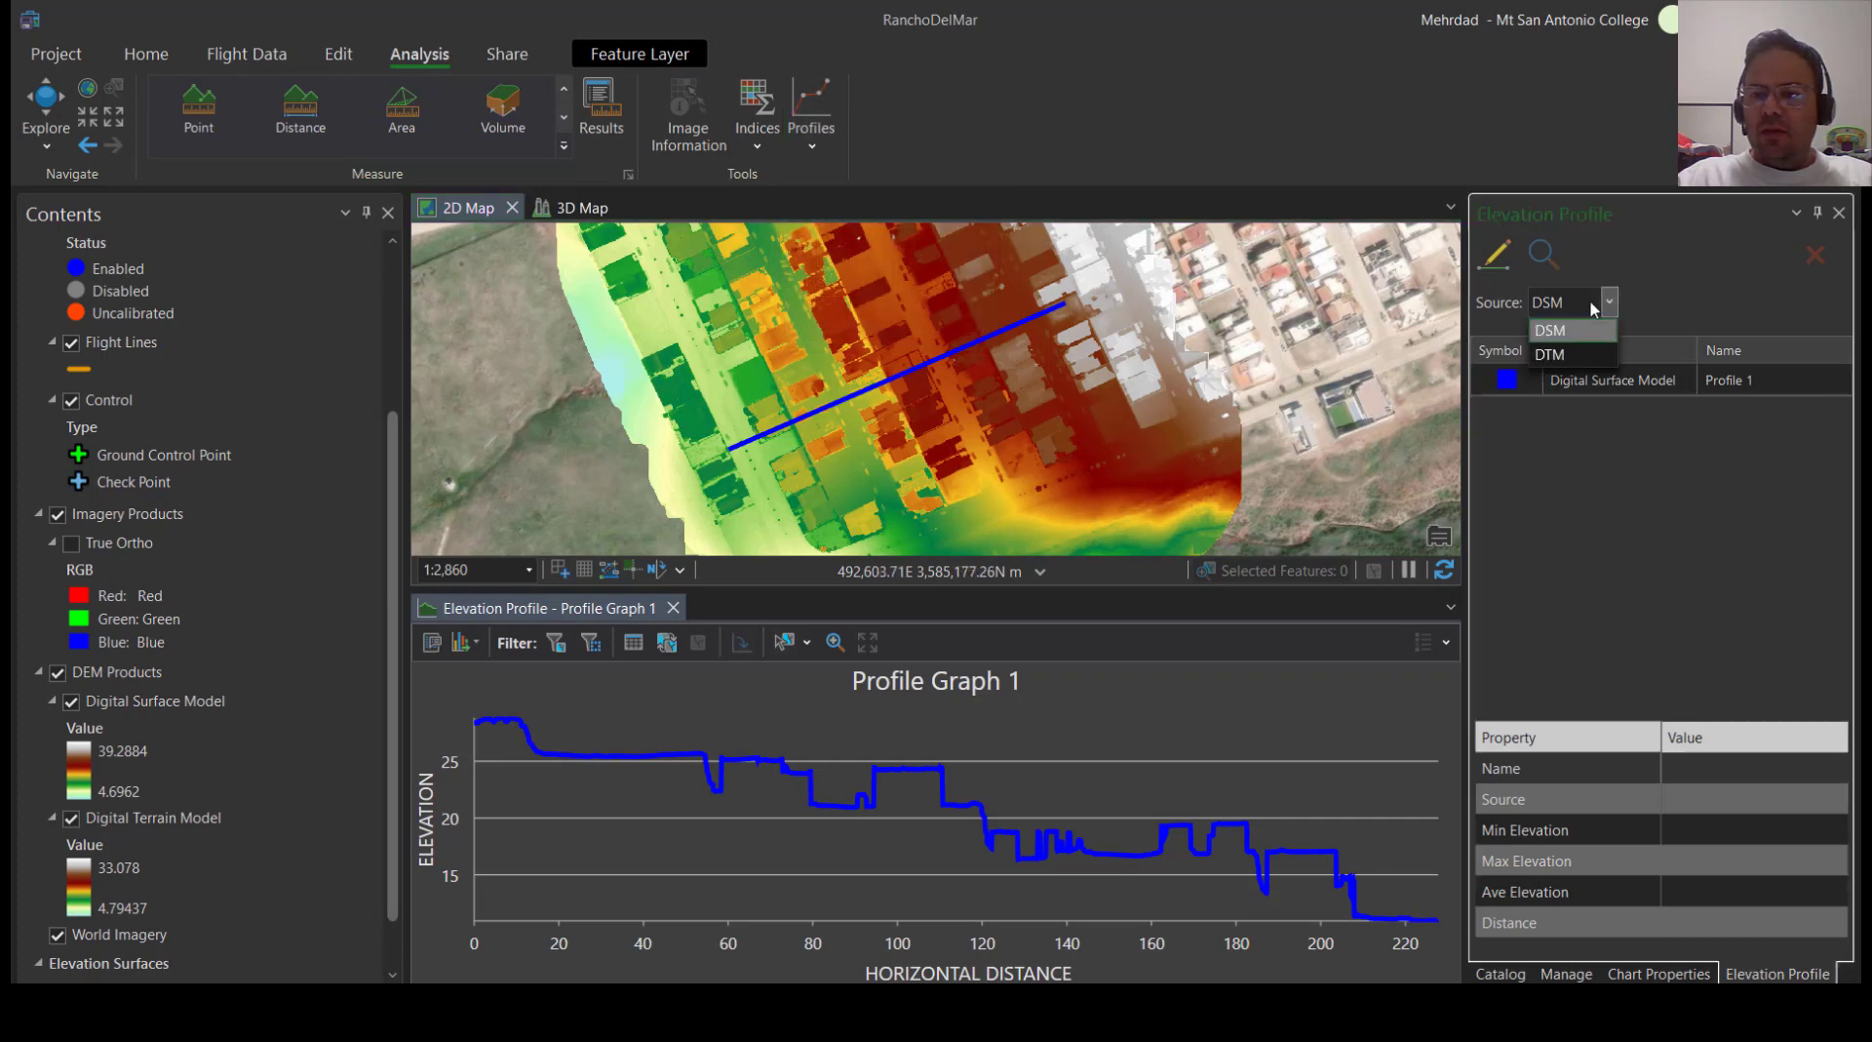
{"action": "left_click", "coordinate": [1569, 355]}
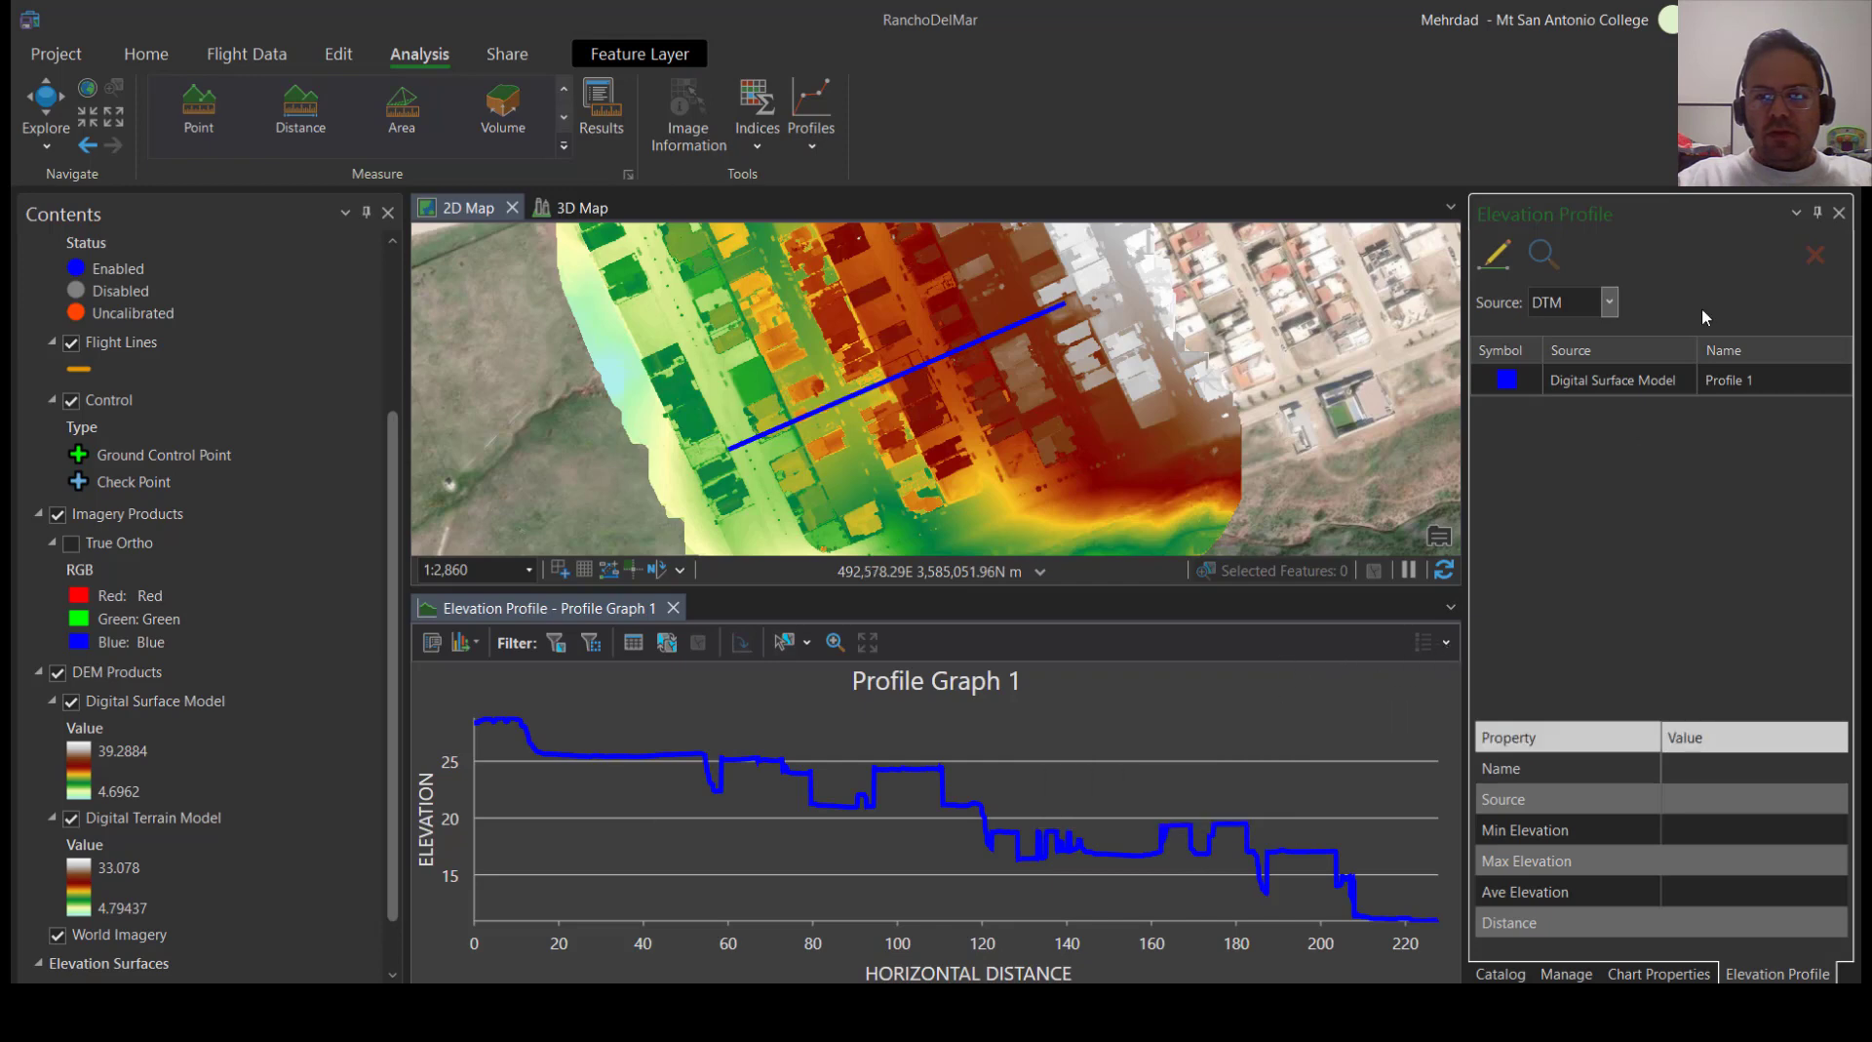
{"action": "left_click", "coordinate": [1604, 305]}
{"action": "left_click", "coordinate": [1604, 307]}
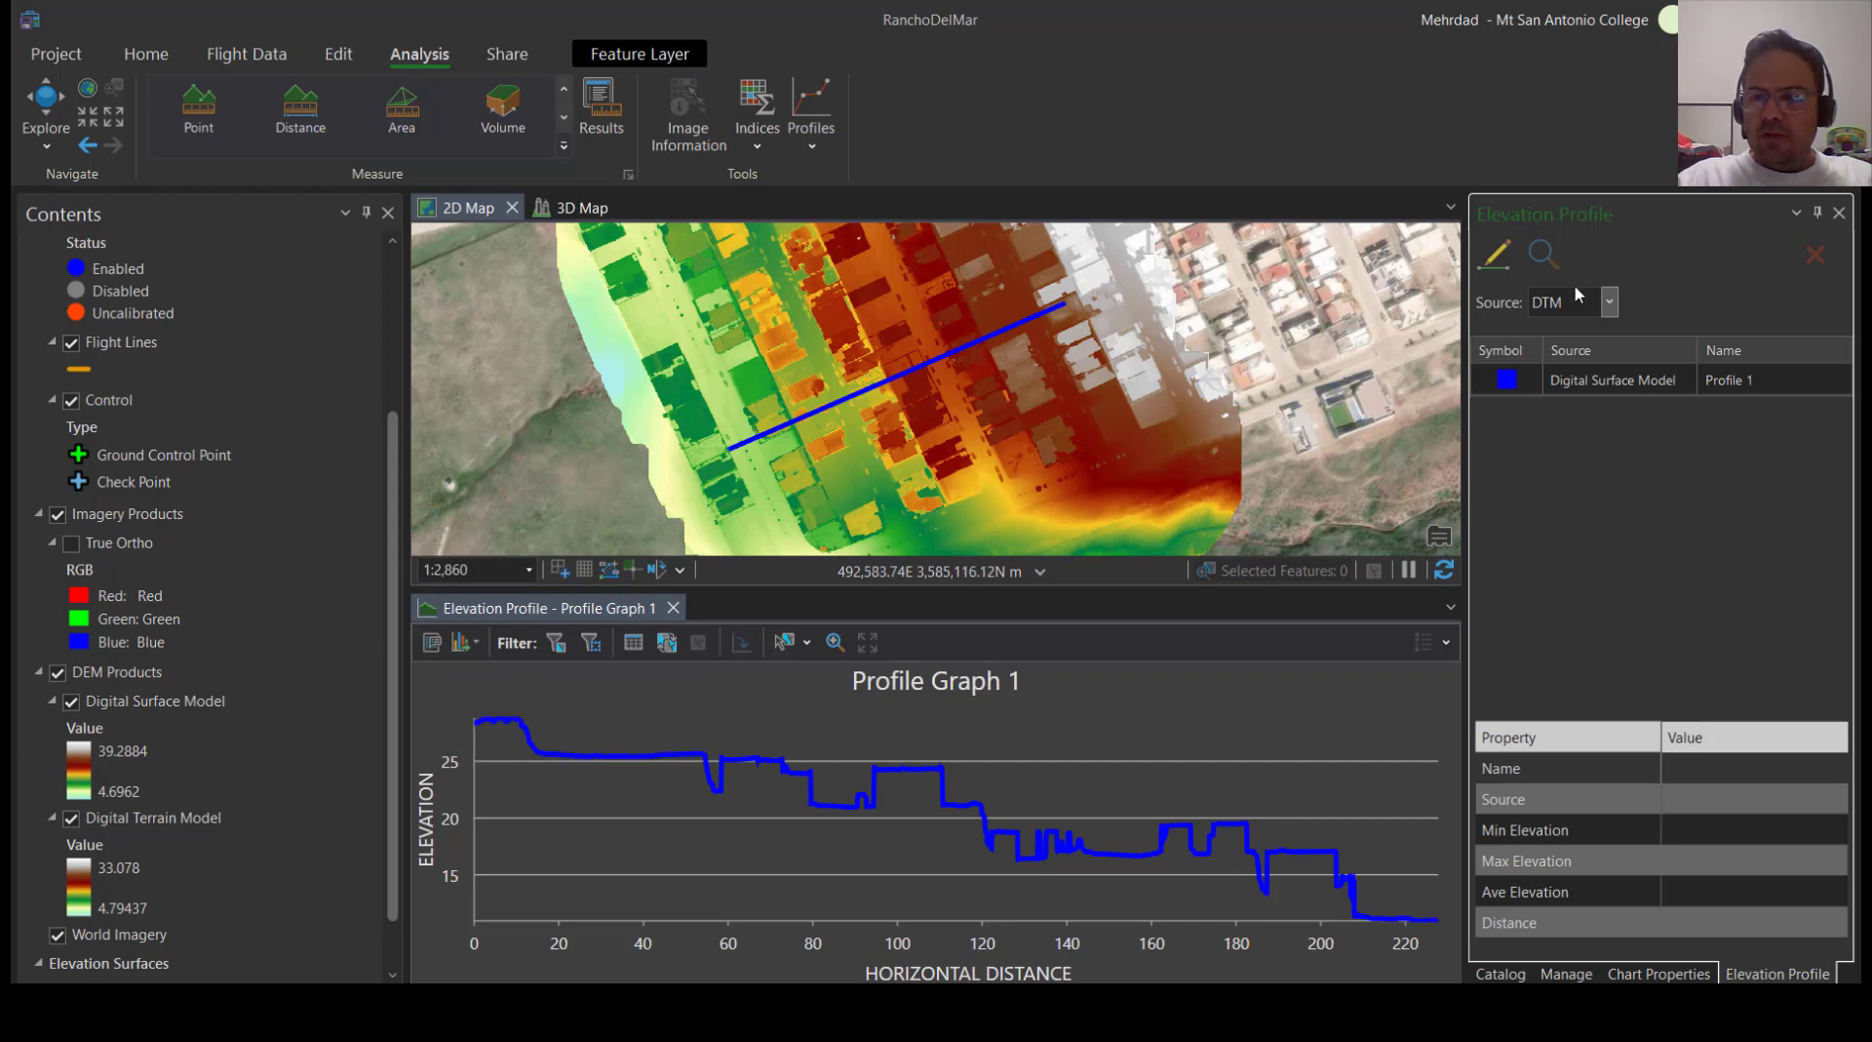
{"action": "left_click", "coordinate": [1610, 303]}
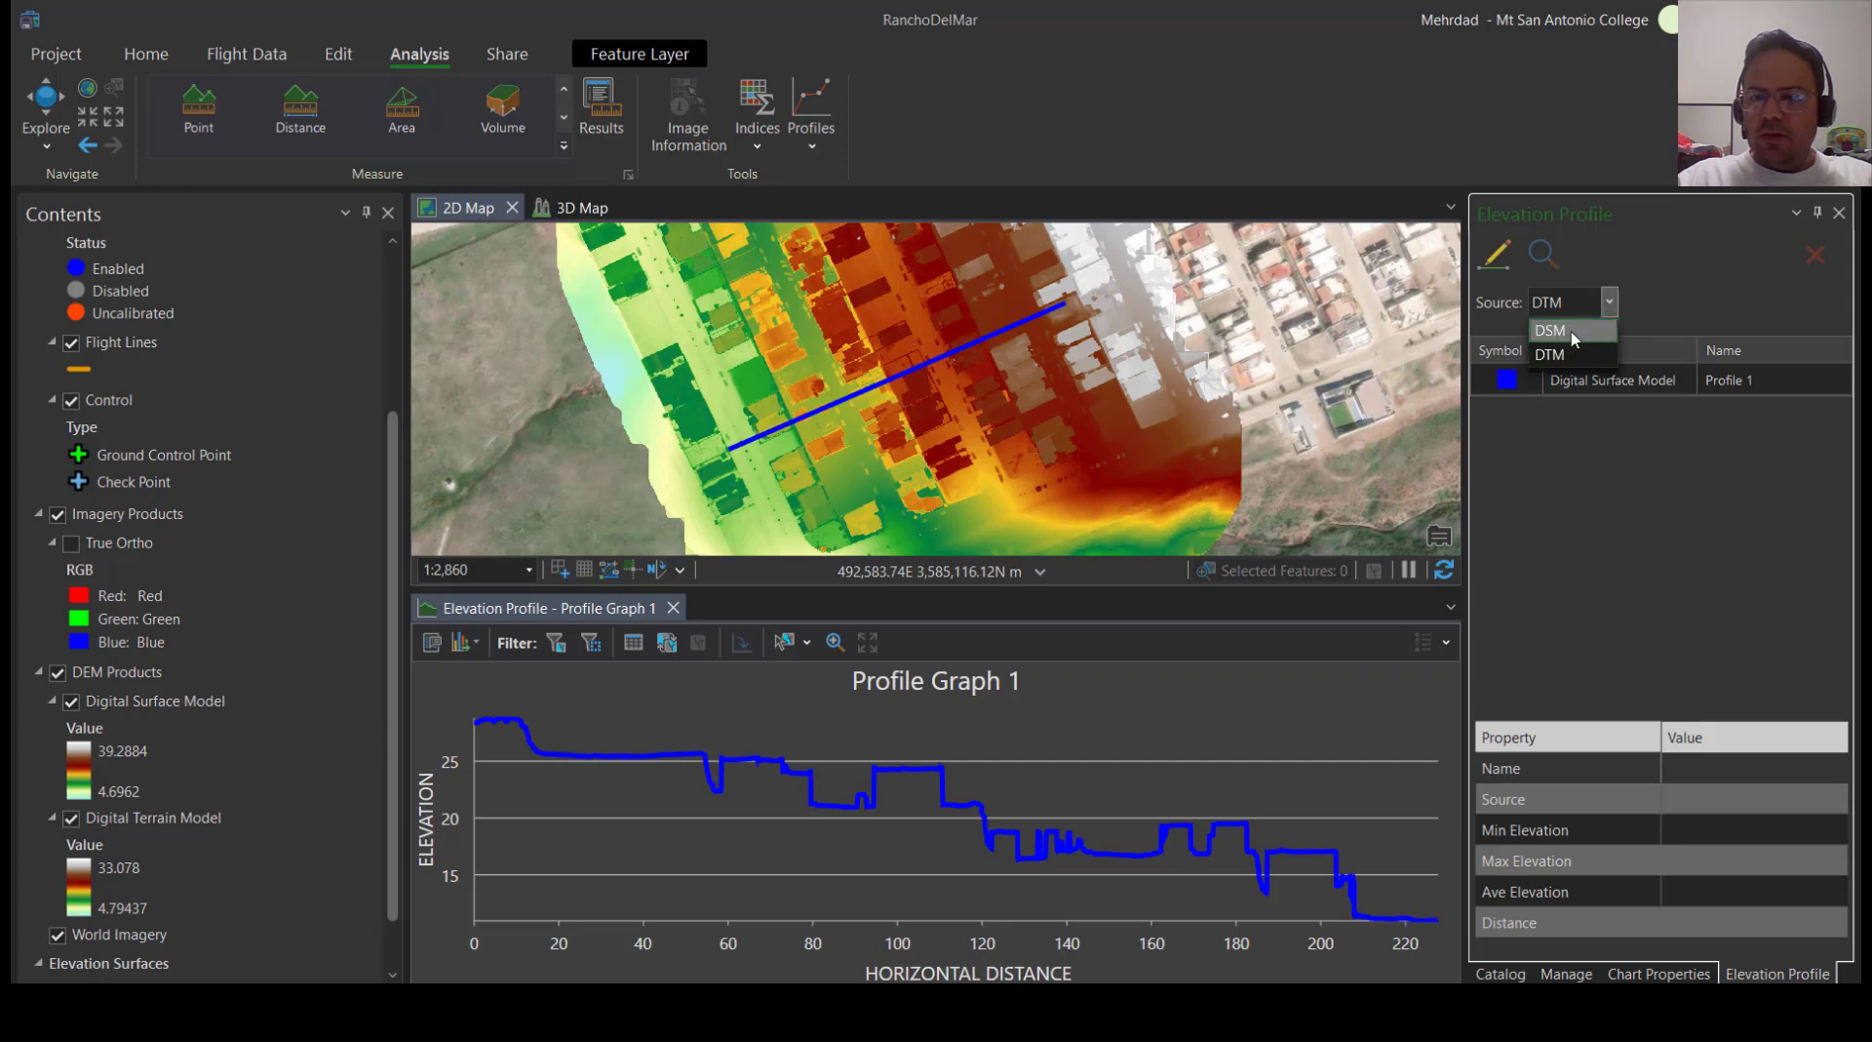
{"action": "left_click", "coordinate": [1570, 334]}
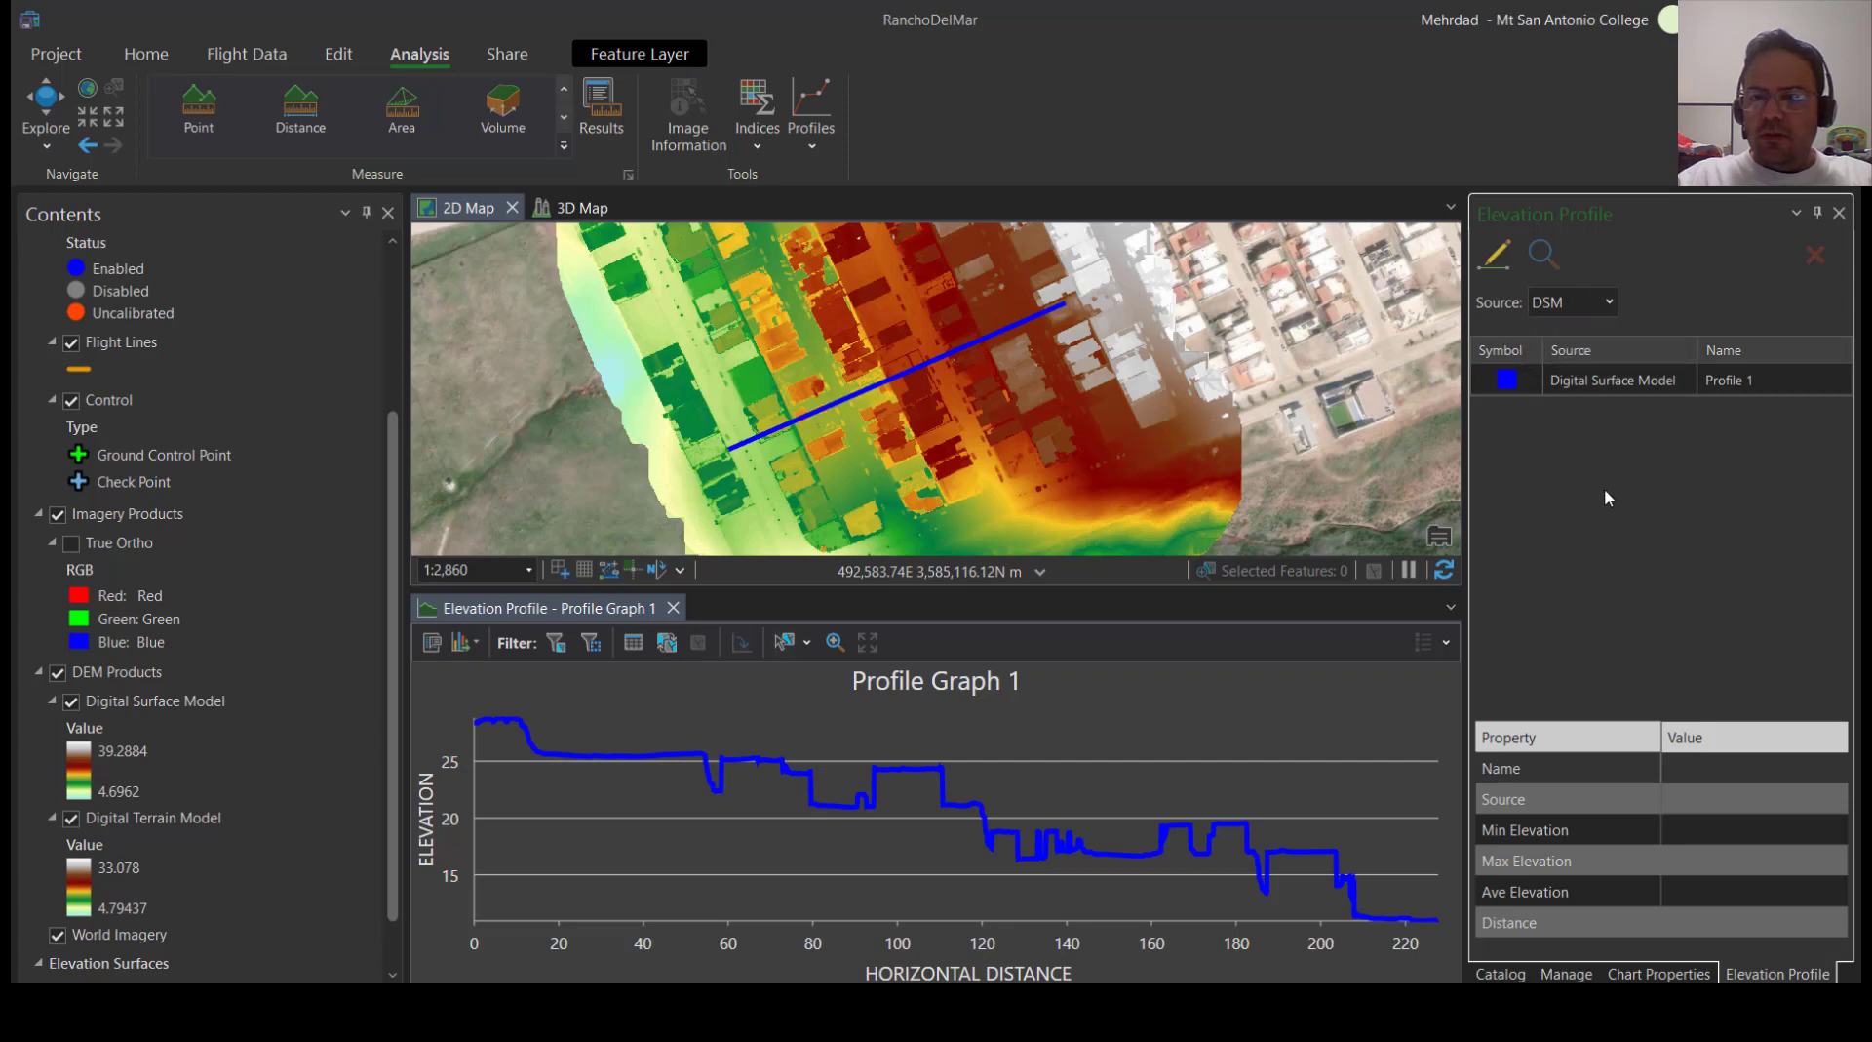
Set the elevation profile source to DTM and select the existing surface model profile to show its statistics
{"action": "left_click", "coordinate": [1609, 304]}
{"action": "left_click", "coordinate": [1567, 351]}
{"action": "left_click", "coordinate": [1579, 380]}
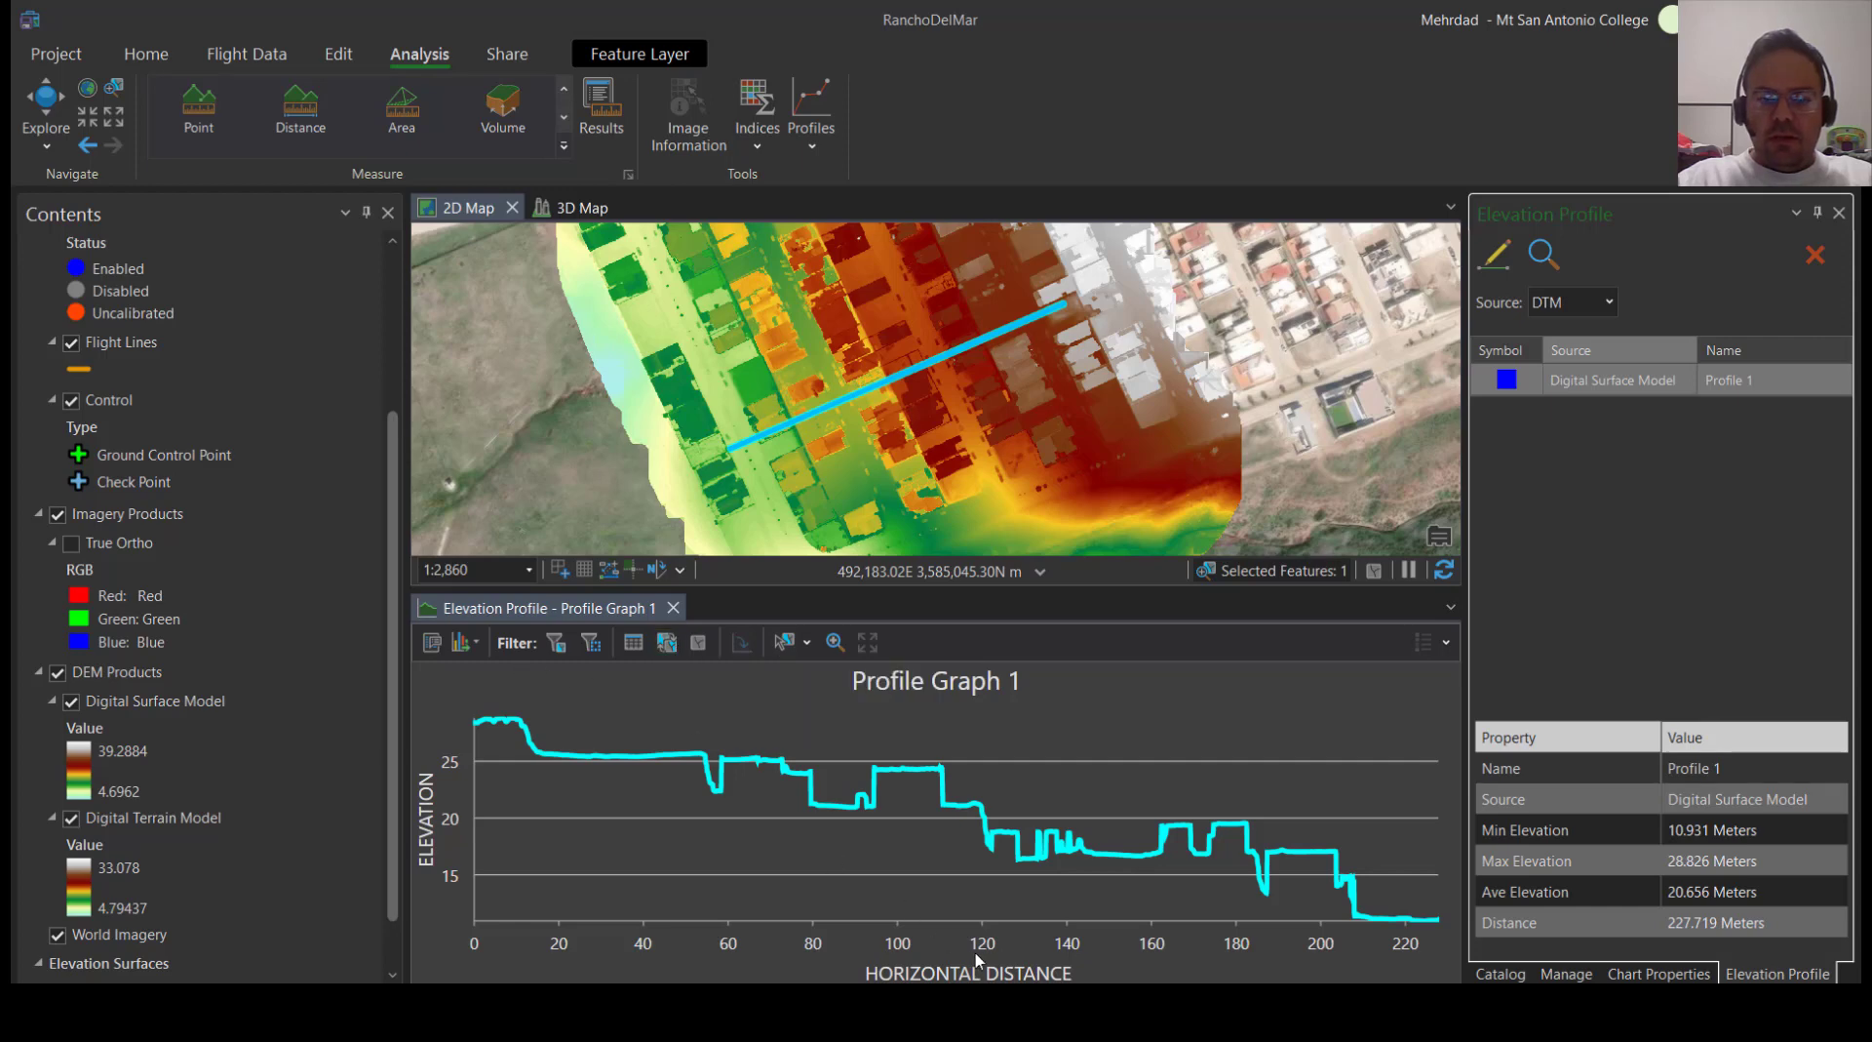
Try to draw a DTM elevation profile just southeast of the existing line, from southwest to northeast
{"action": "left_click", "coordinate": [1587, 304]}
{"action": "left_click", "coordinate": [1580, 353]}
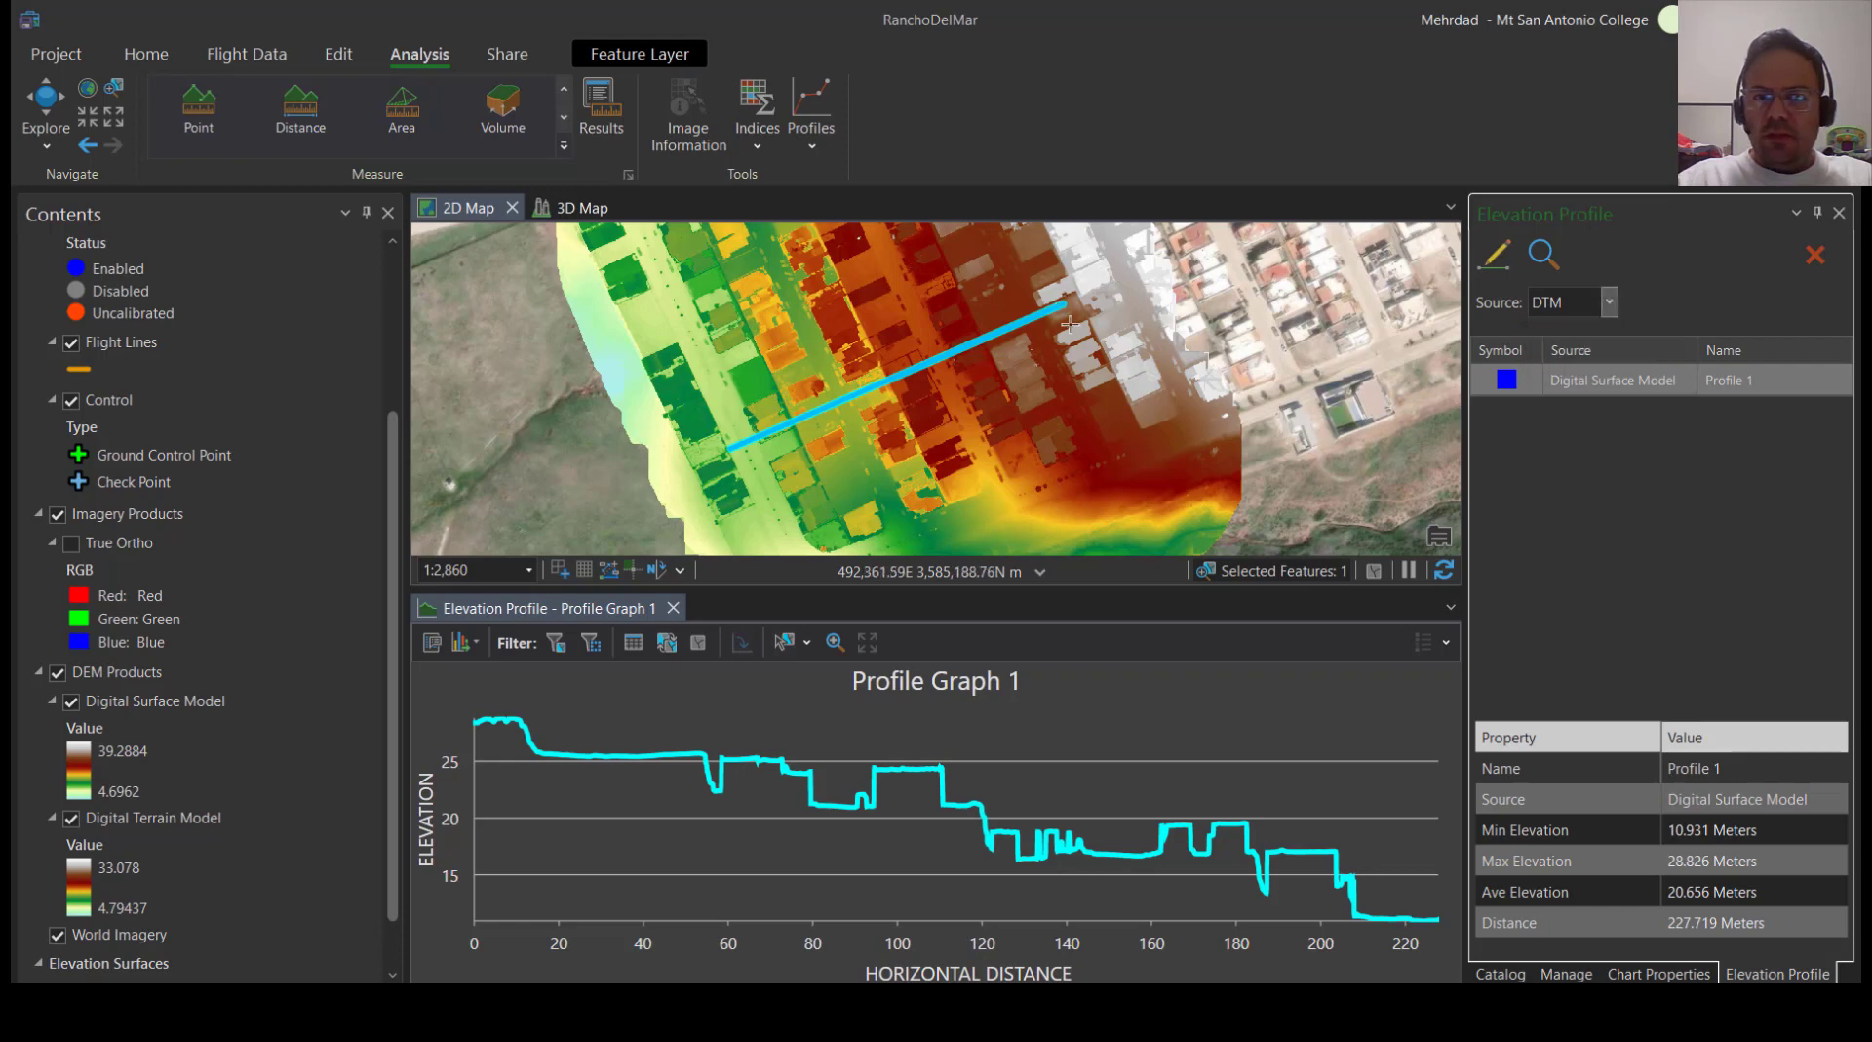
{"action": "left_click", "coordinate": [733, 468]}
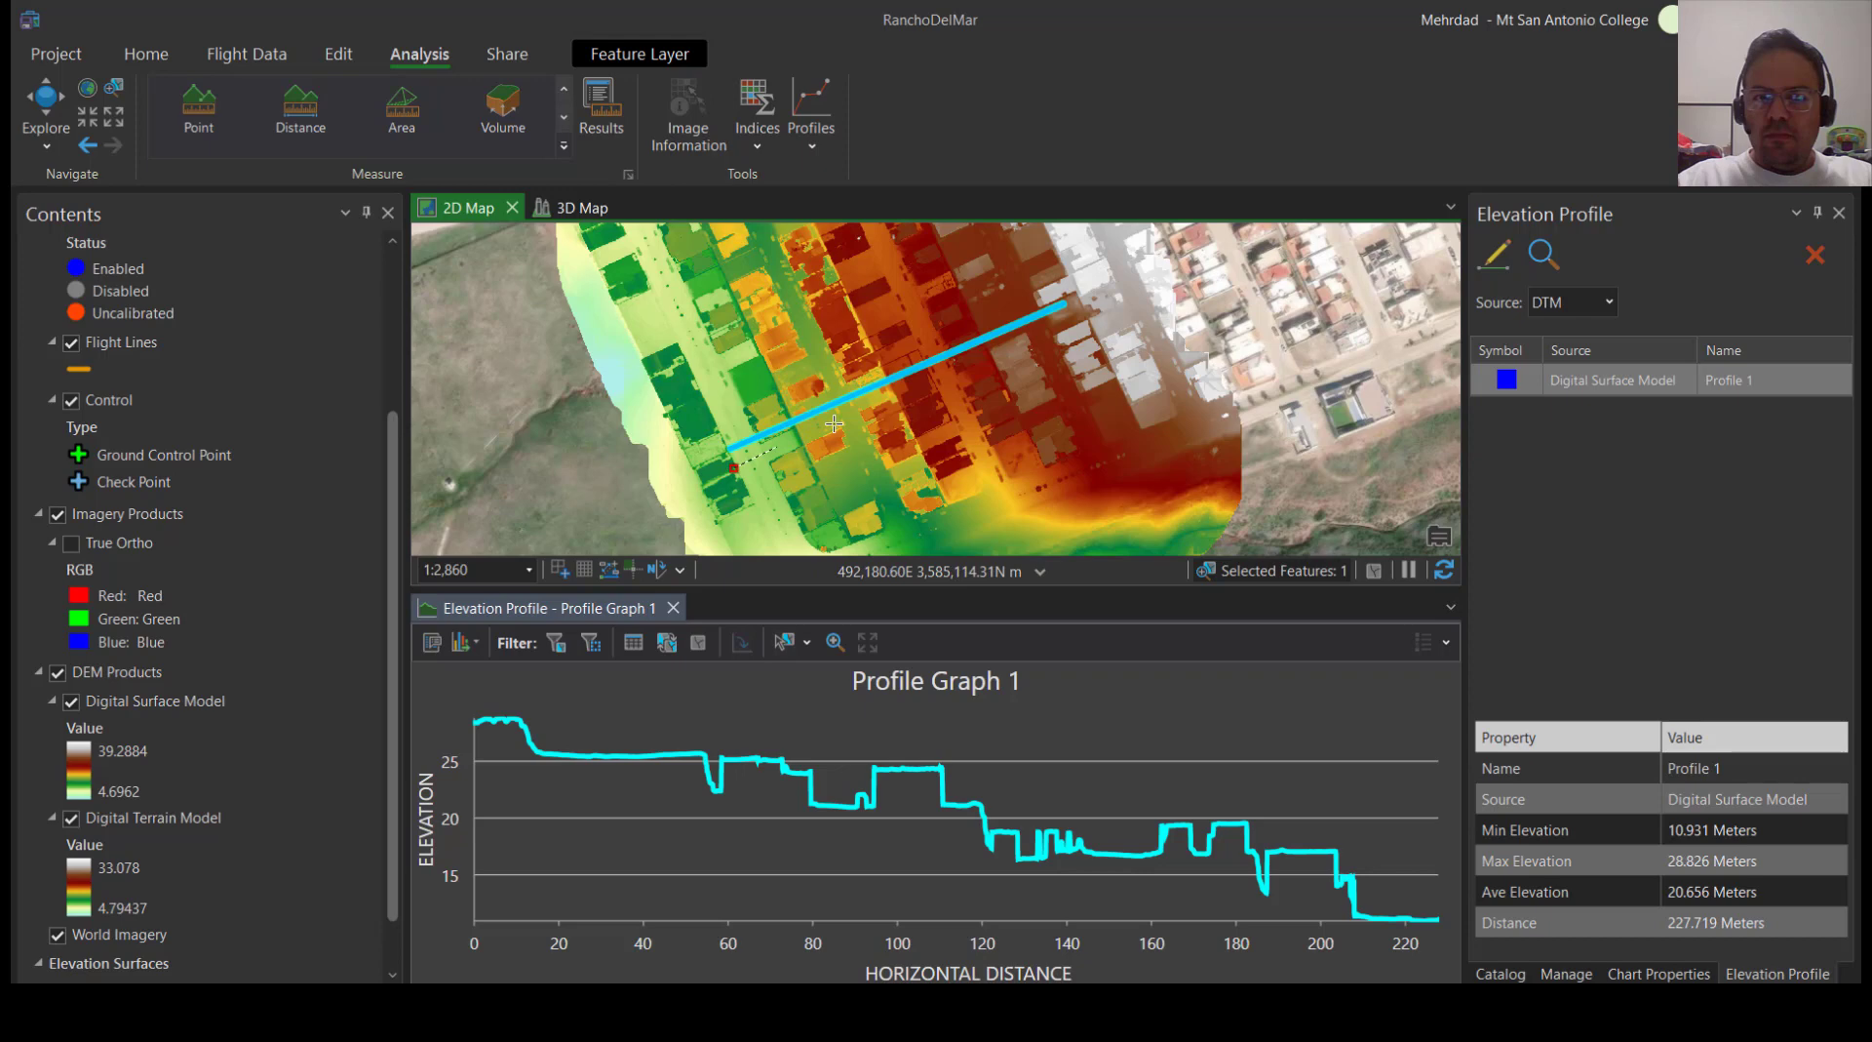
{"action": "double_click", "coordinate": [1079, 320]}
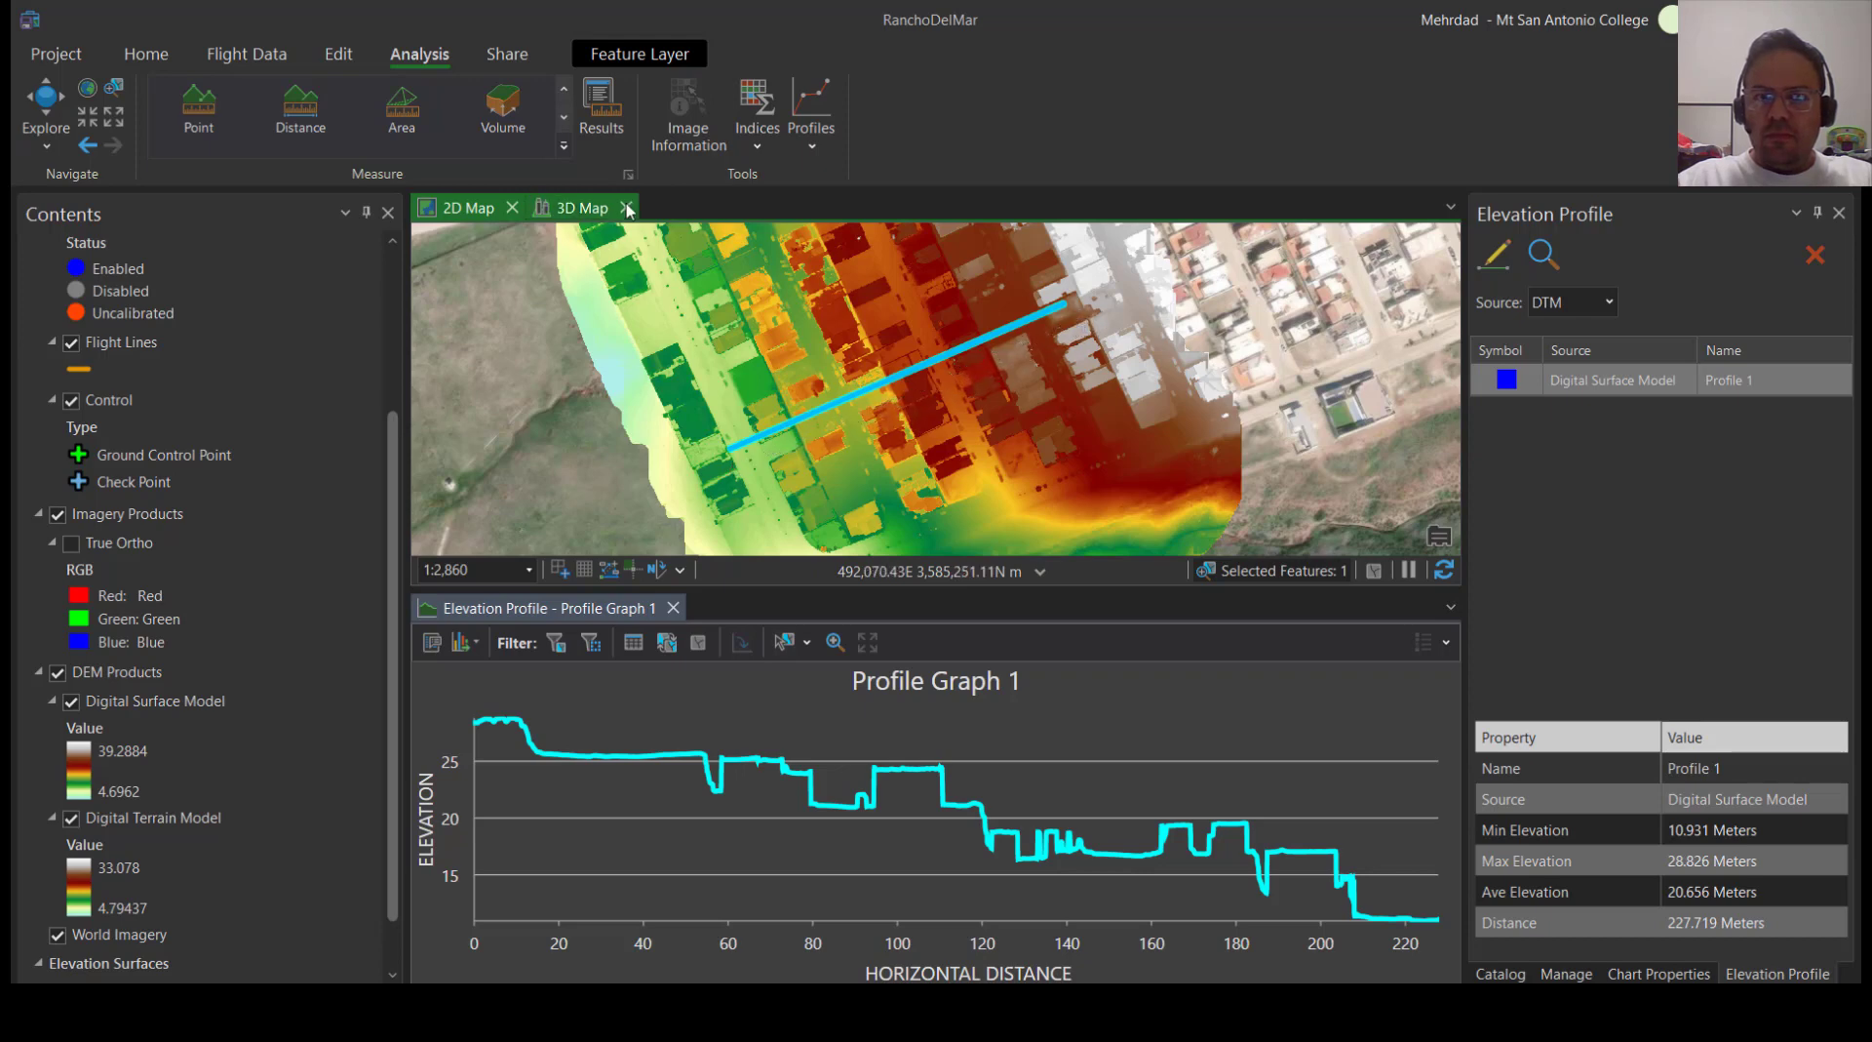
{"action": "left_click", "coordinate": [1576, 426]}
Draw a DTM elevation profile about 230 m long directly over the surface model profile line, from northeast to southwest
{"action": "left_click", "coordinate": [1496, 263]}
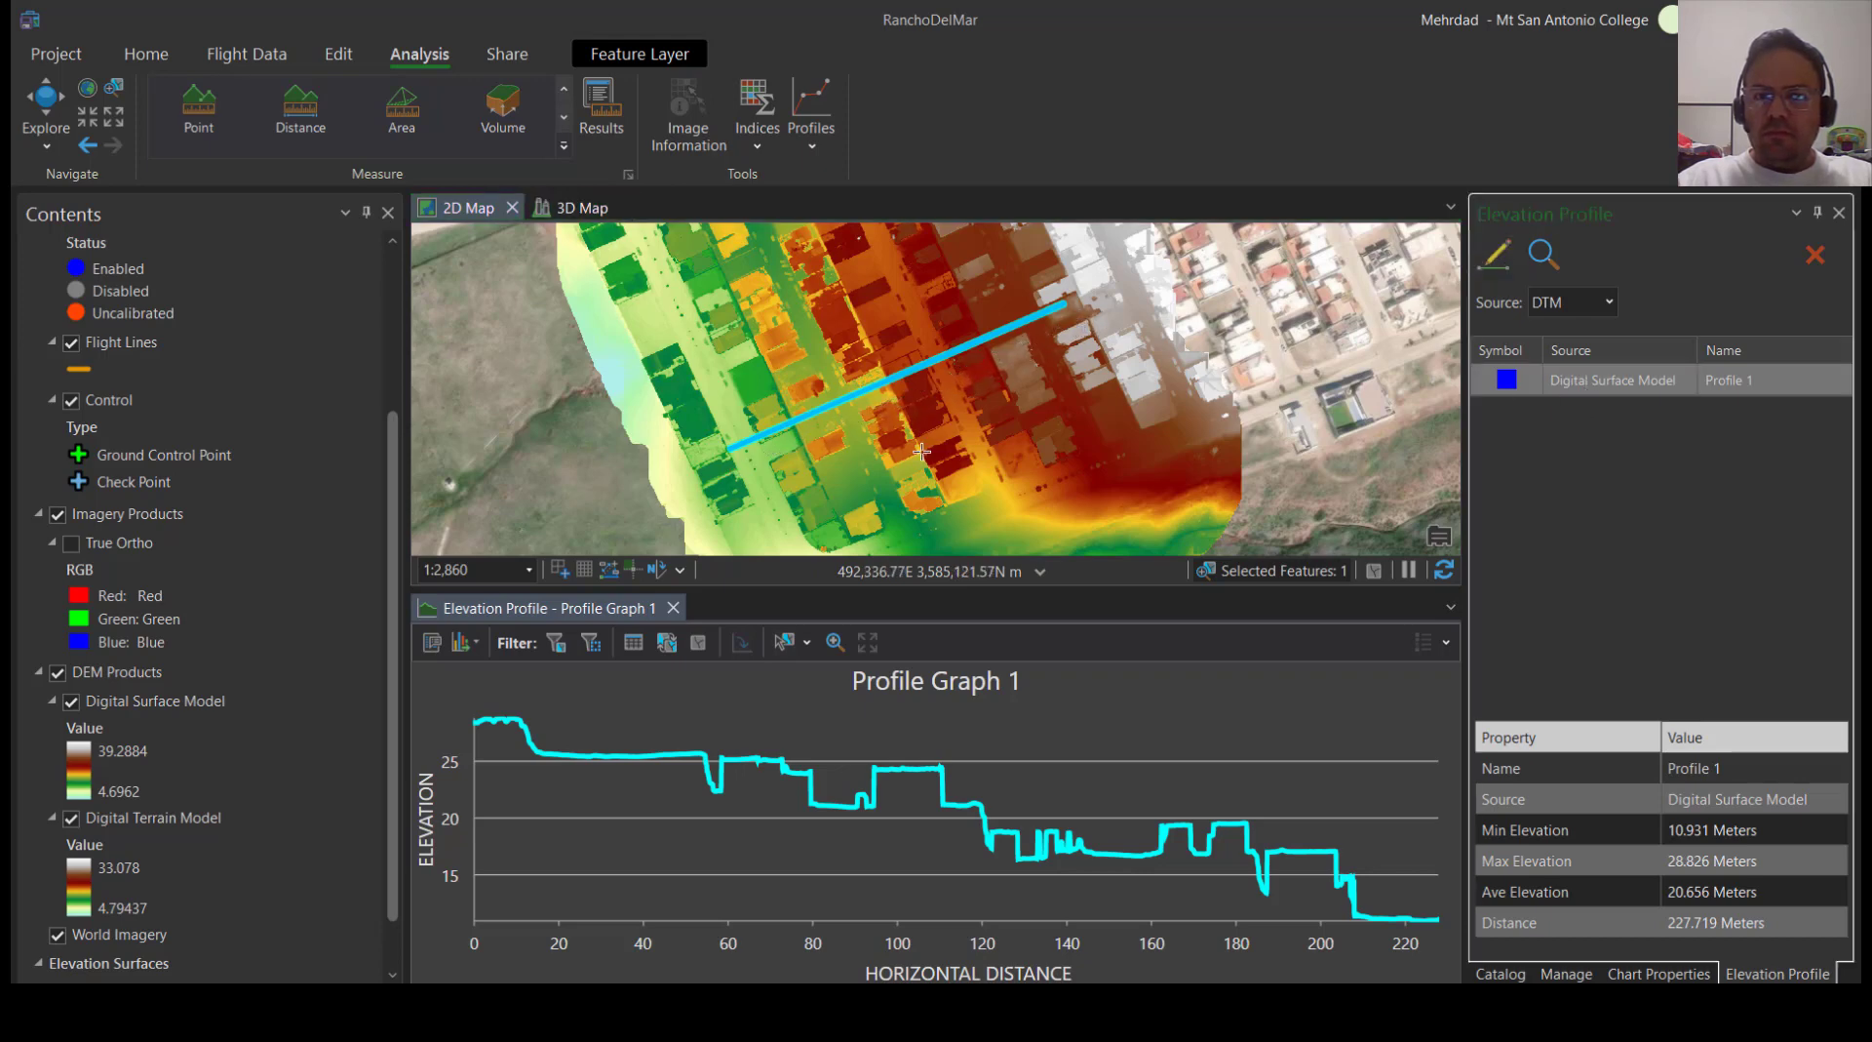
{"action": "left_click", "coordinate": [1061, 304]}
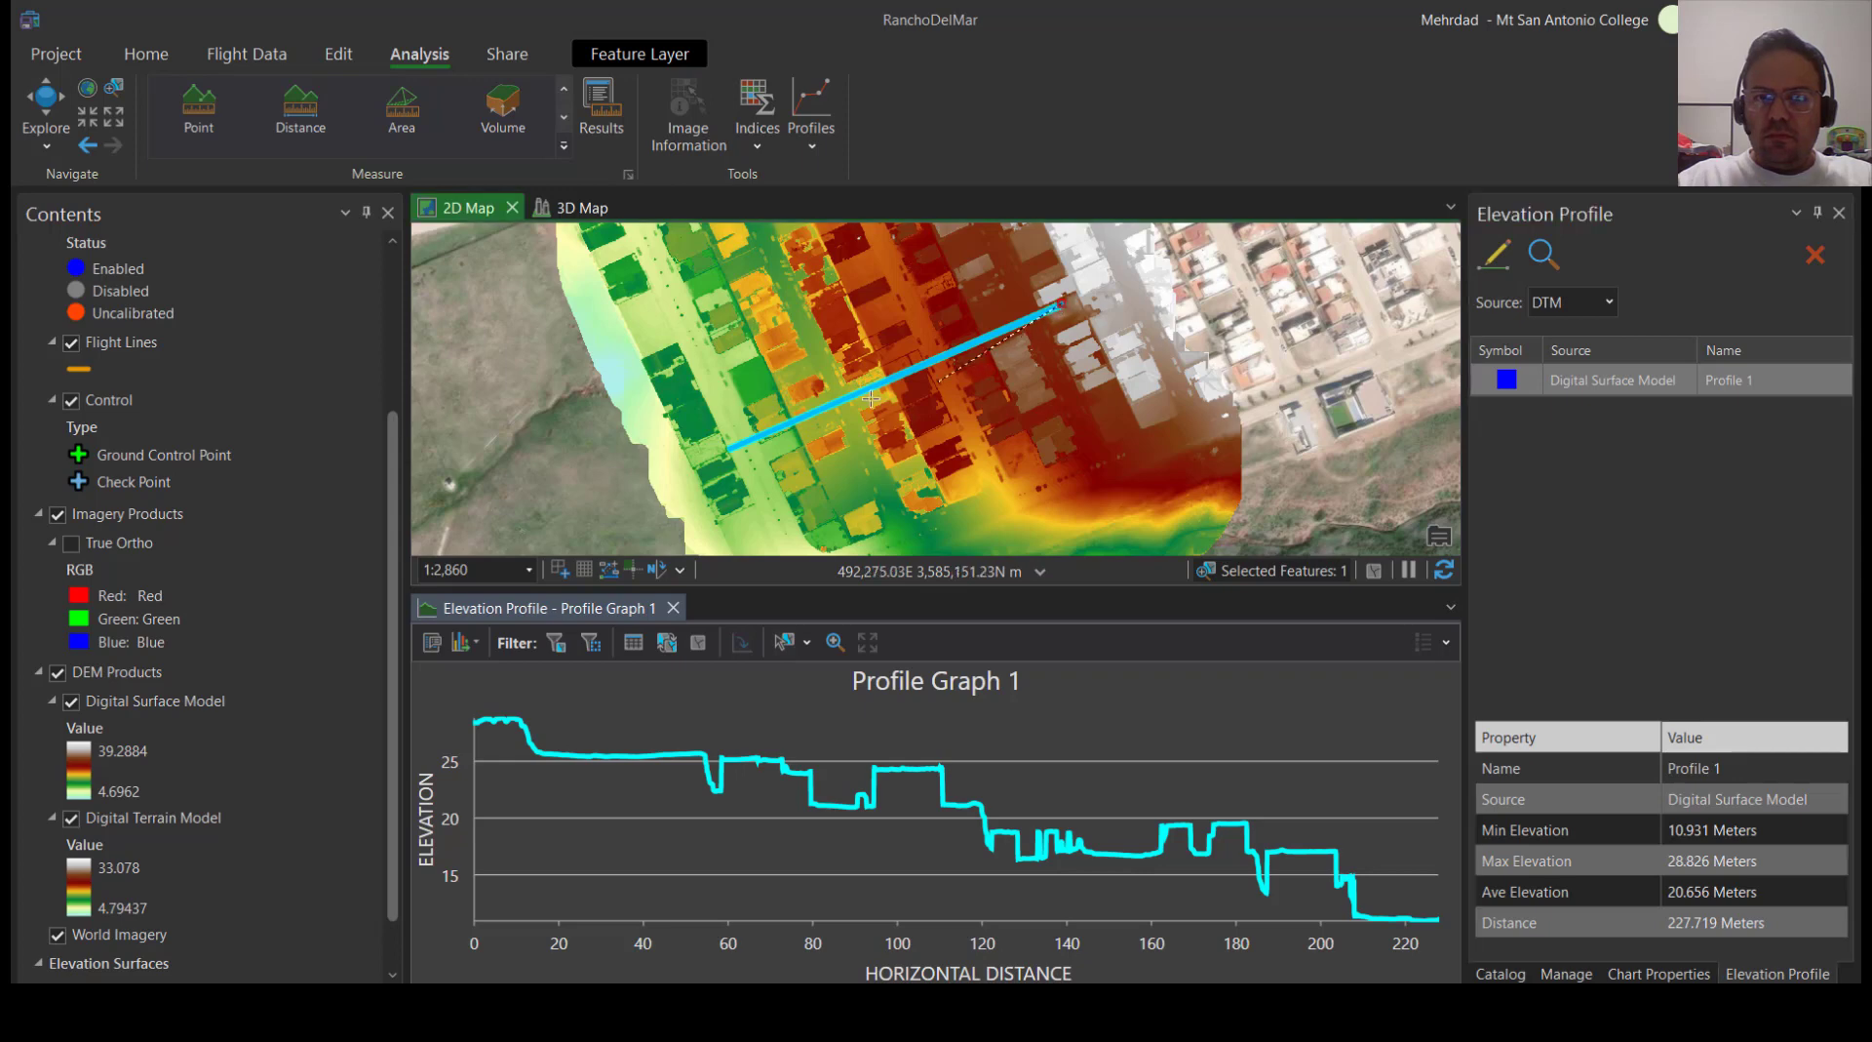
{"action": "double_click", "coordinate": [728, 452]}
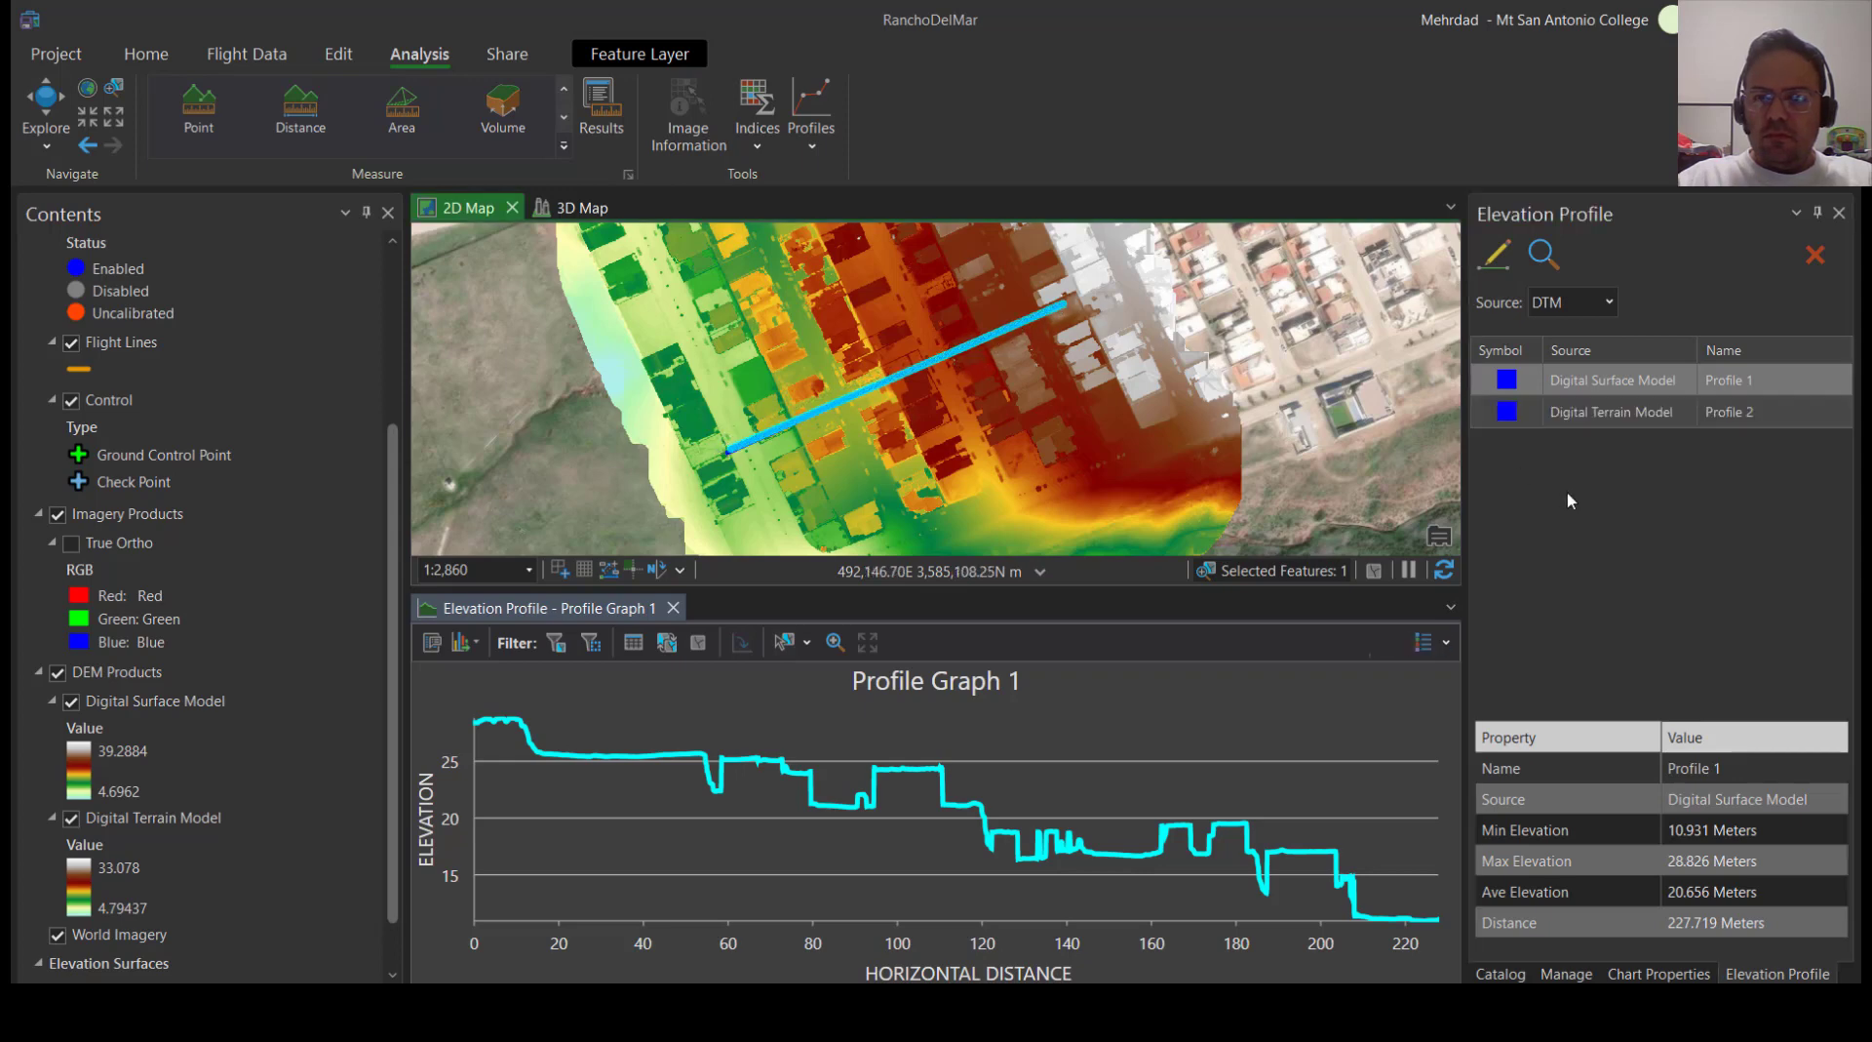
Highlight the terrain and surface profiles alternately to compare their graph lines and elevation statistics
{"action": "left_click", "coordinate": [1622, 415]}
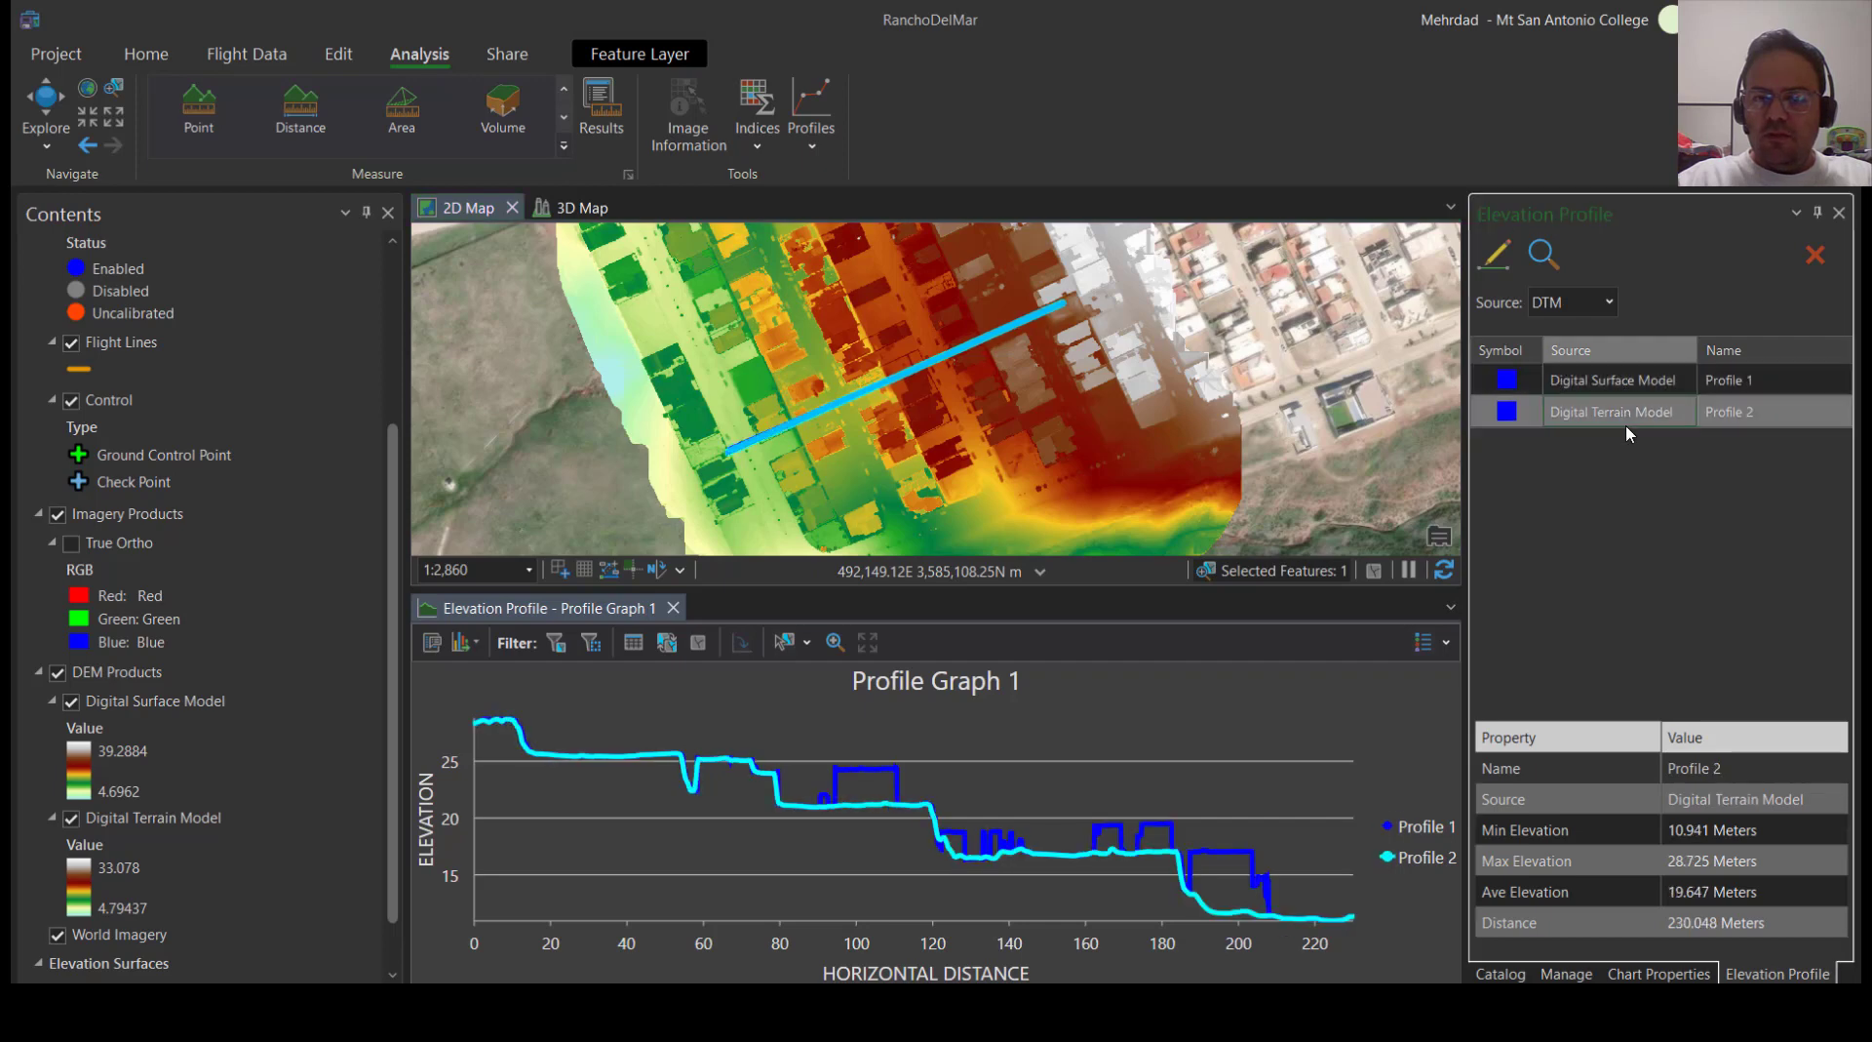
{"action": "left_click", "coordinate": [1628, 384]}
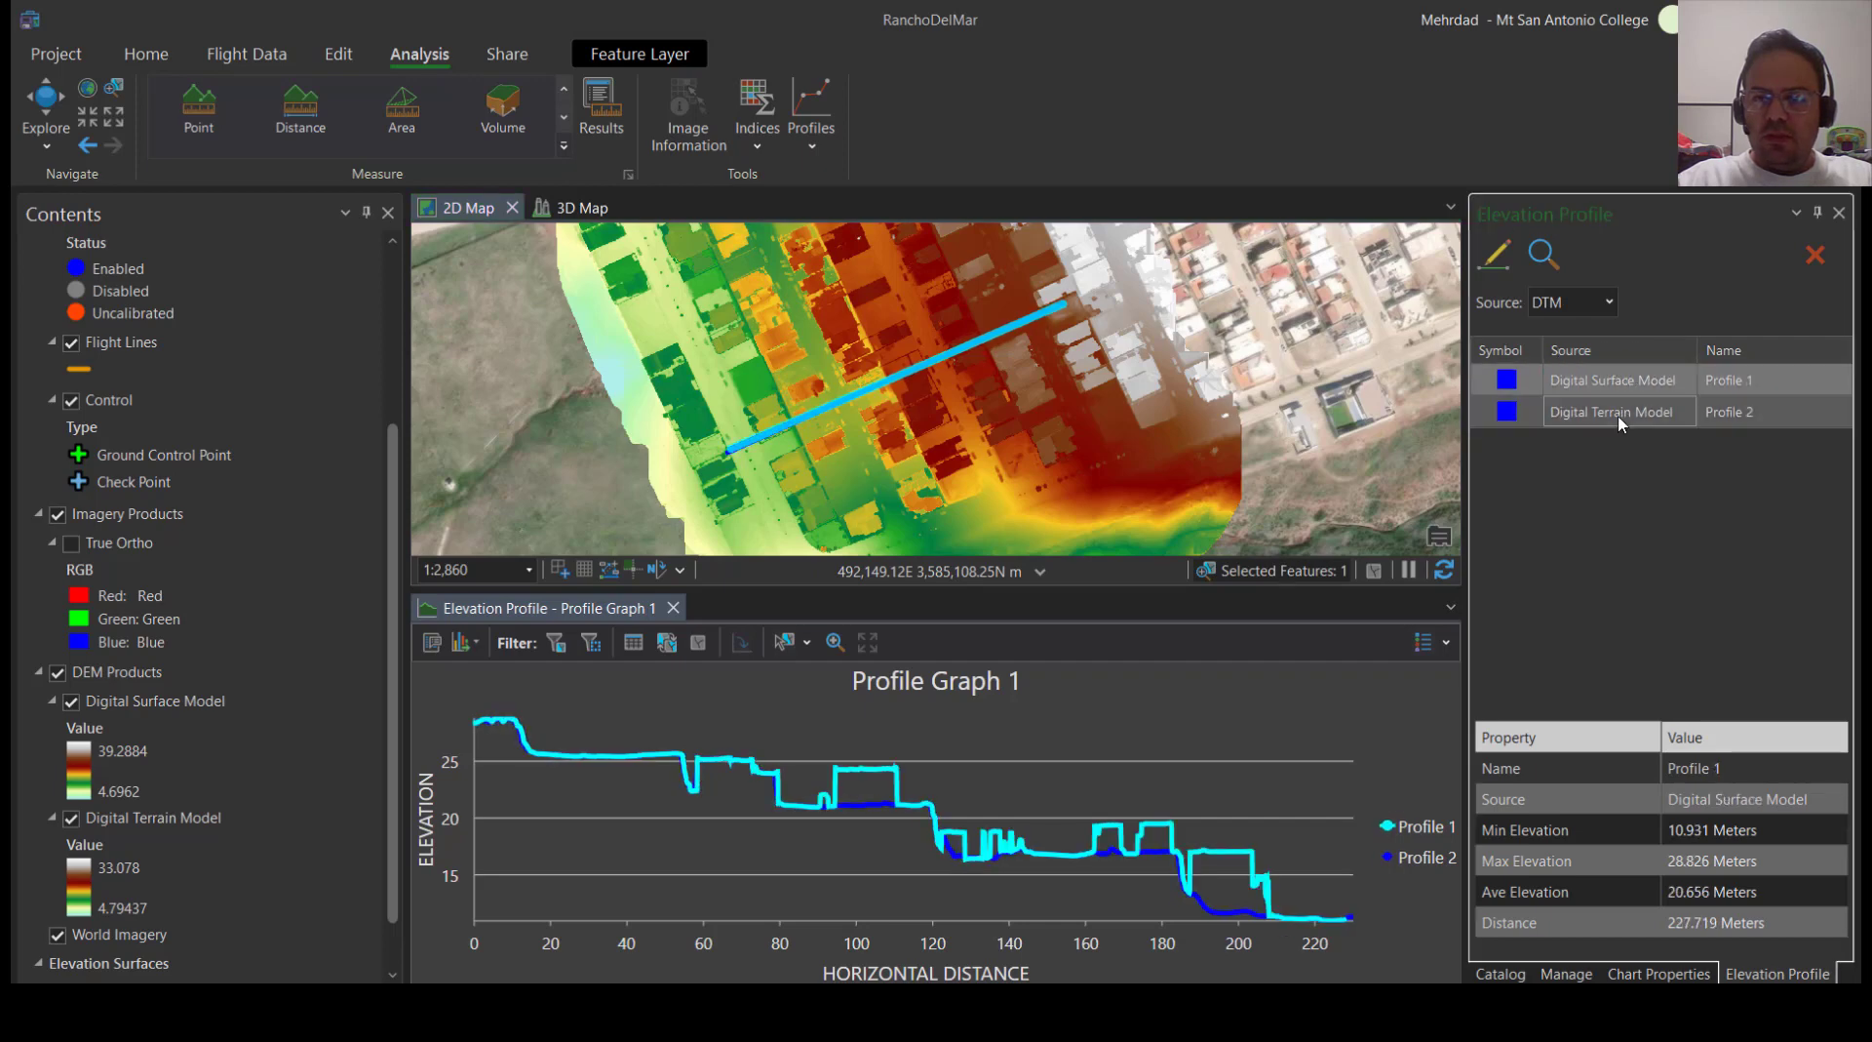
{"action": "left_click", "coordinate": [1618, 417]}
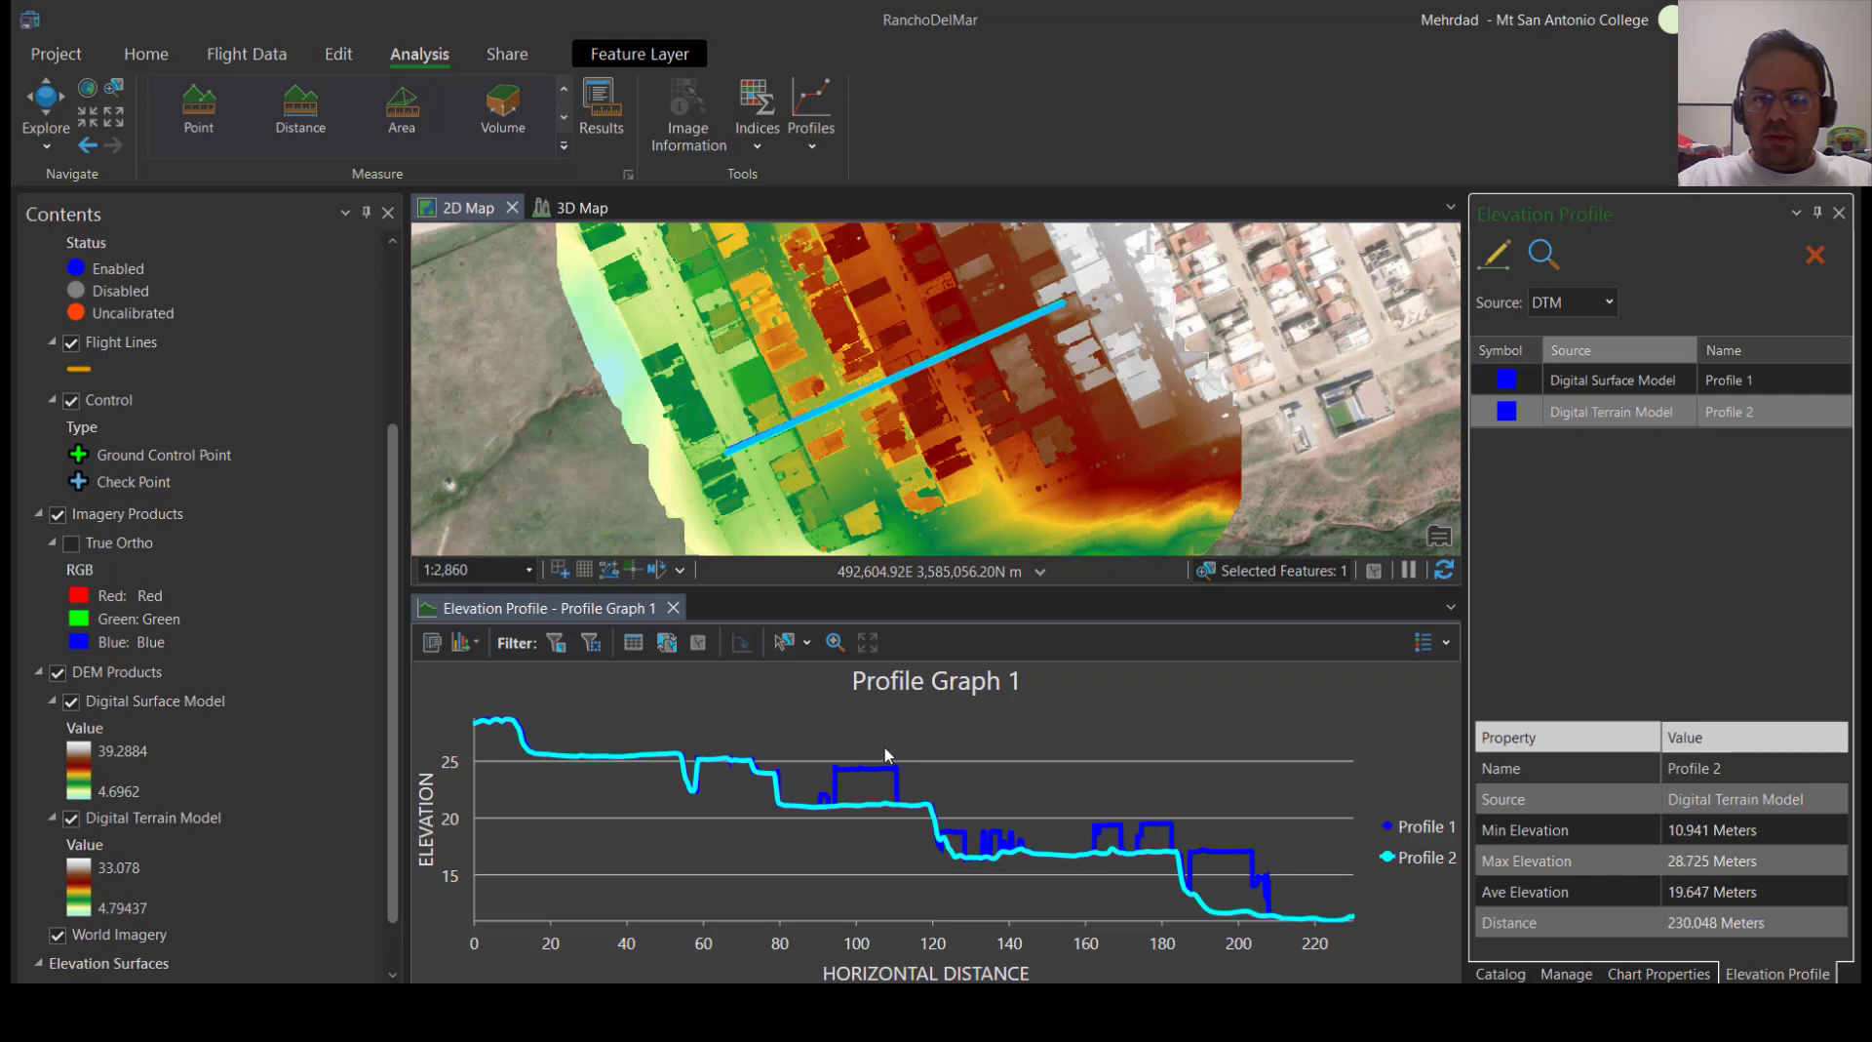
{"action": "left_click", "coordinate": [1619, 381]}
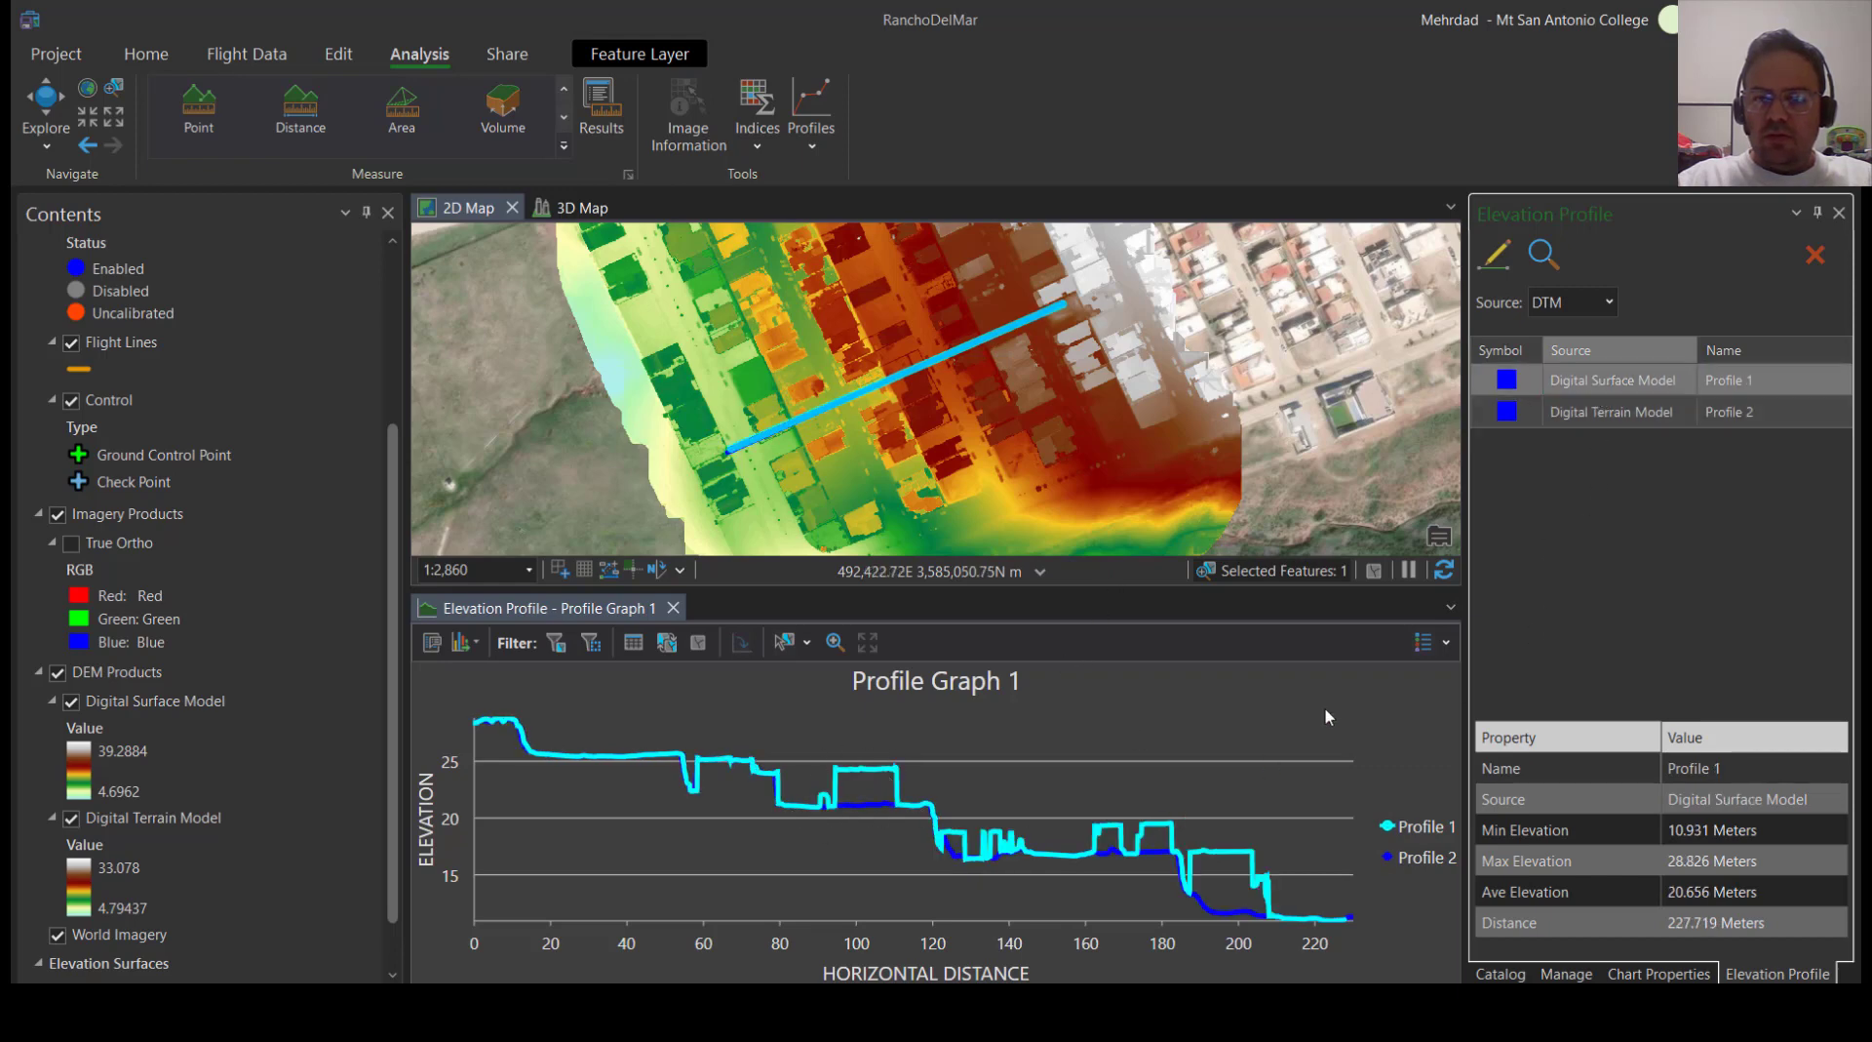
{"action": "left_click", "coordinate": [1585, 414]}
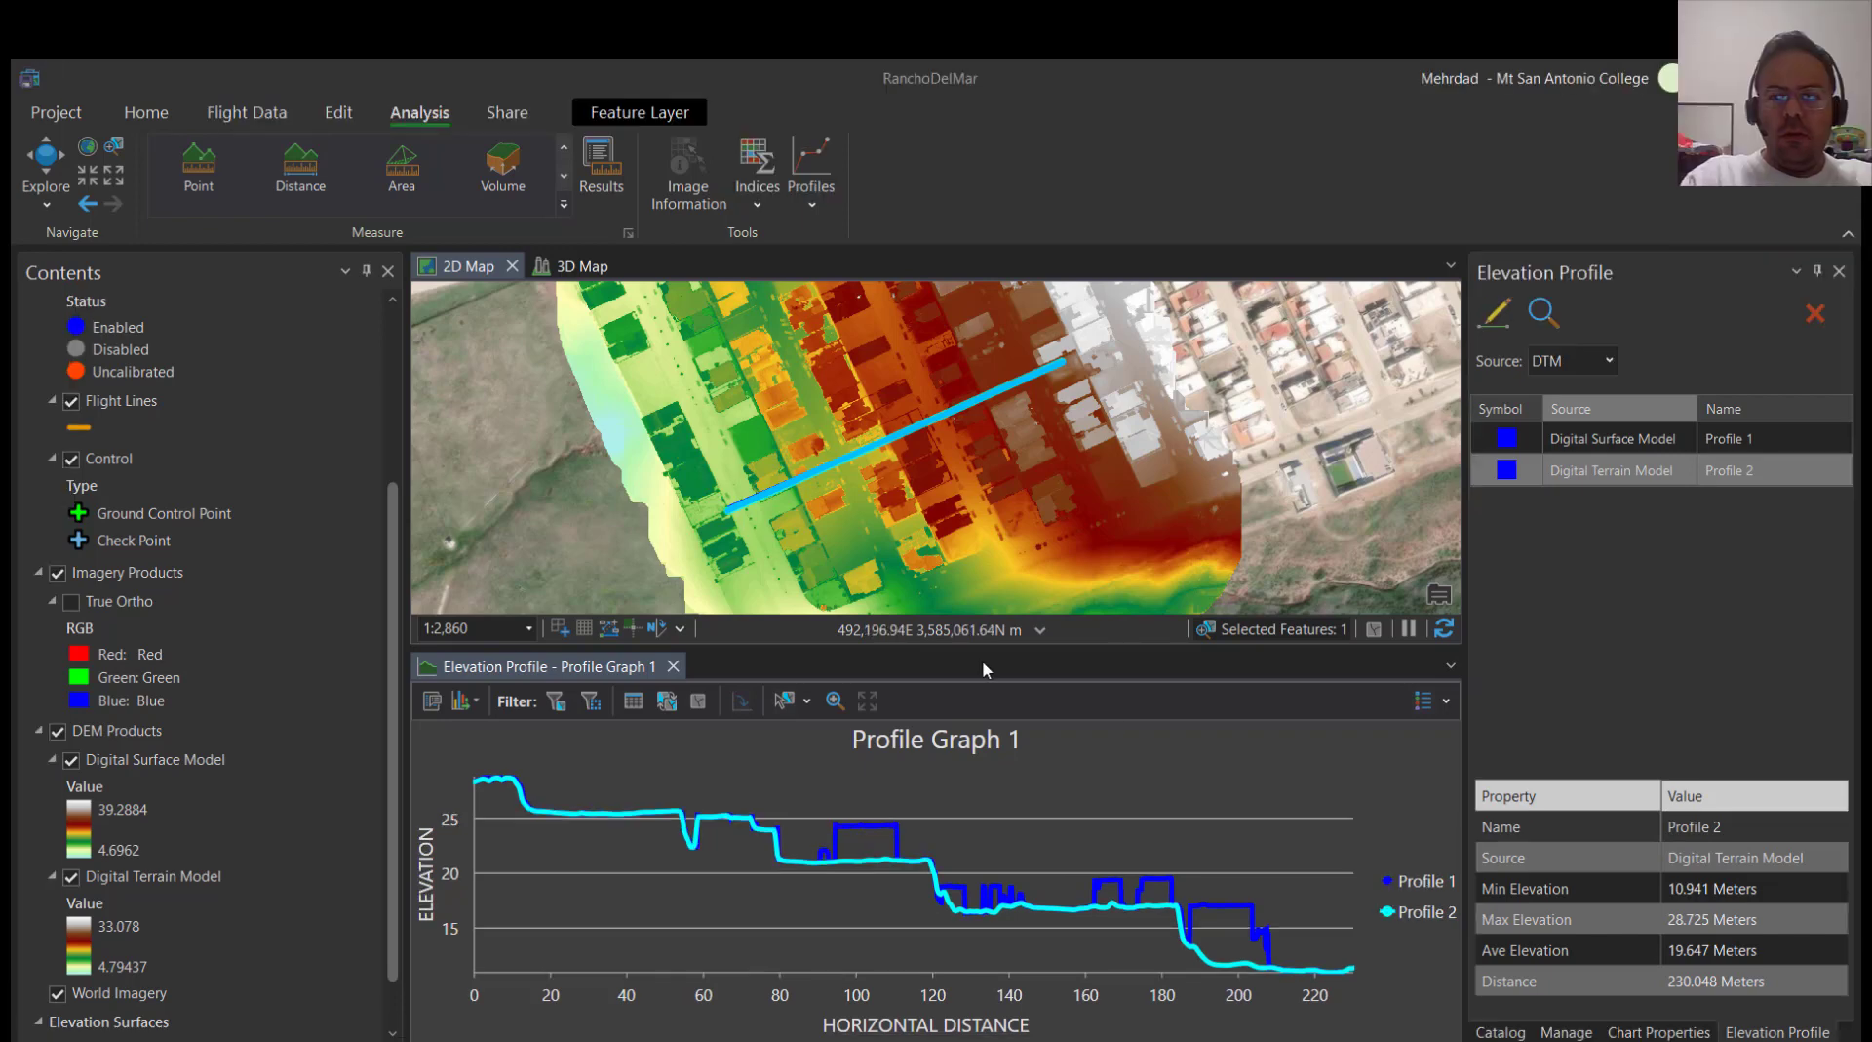
Zoom the 2D map to the terrain model profile and check the export options of the profile graph
{"action": "scroll", "coordinate": [326, 882], "scroll_direction": "down", "scroll_amount": 1}
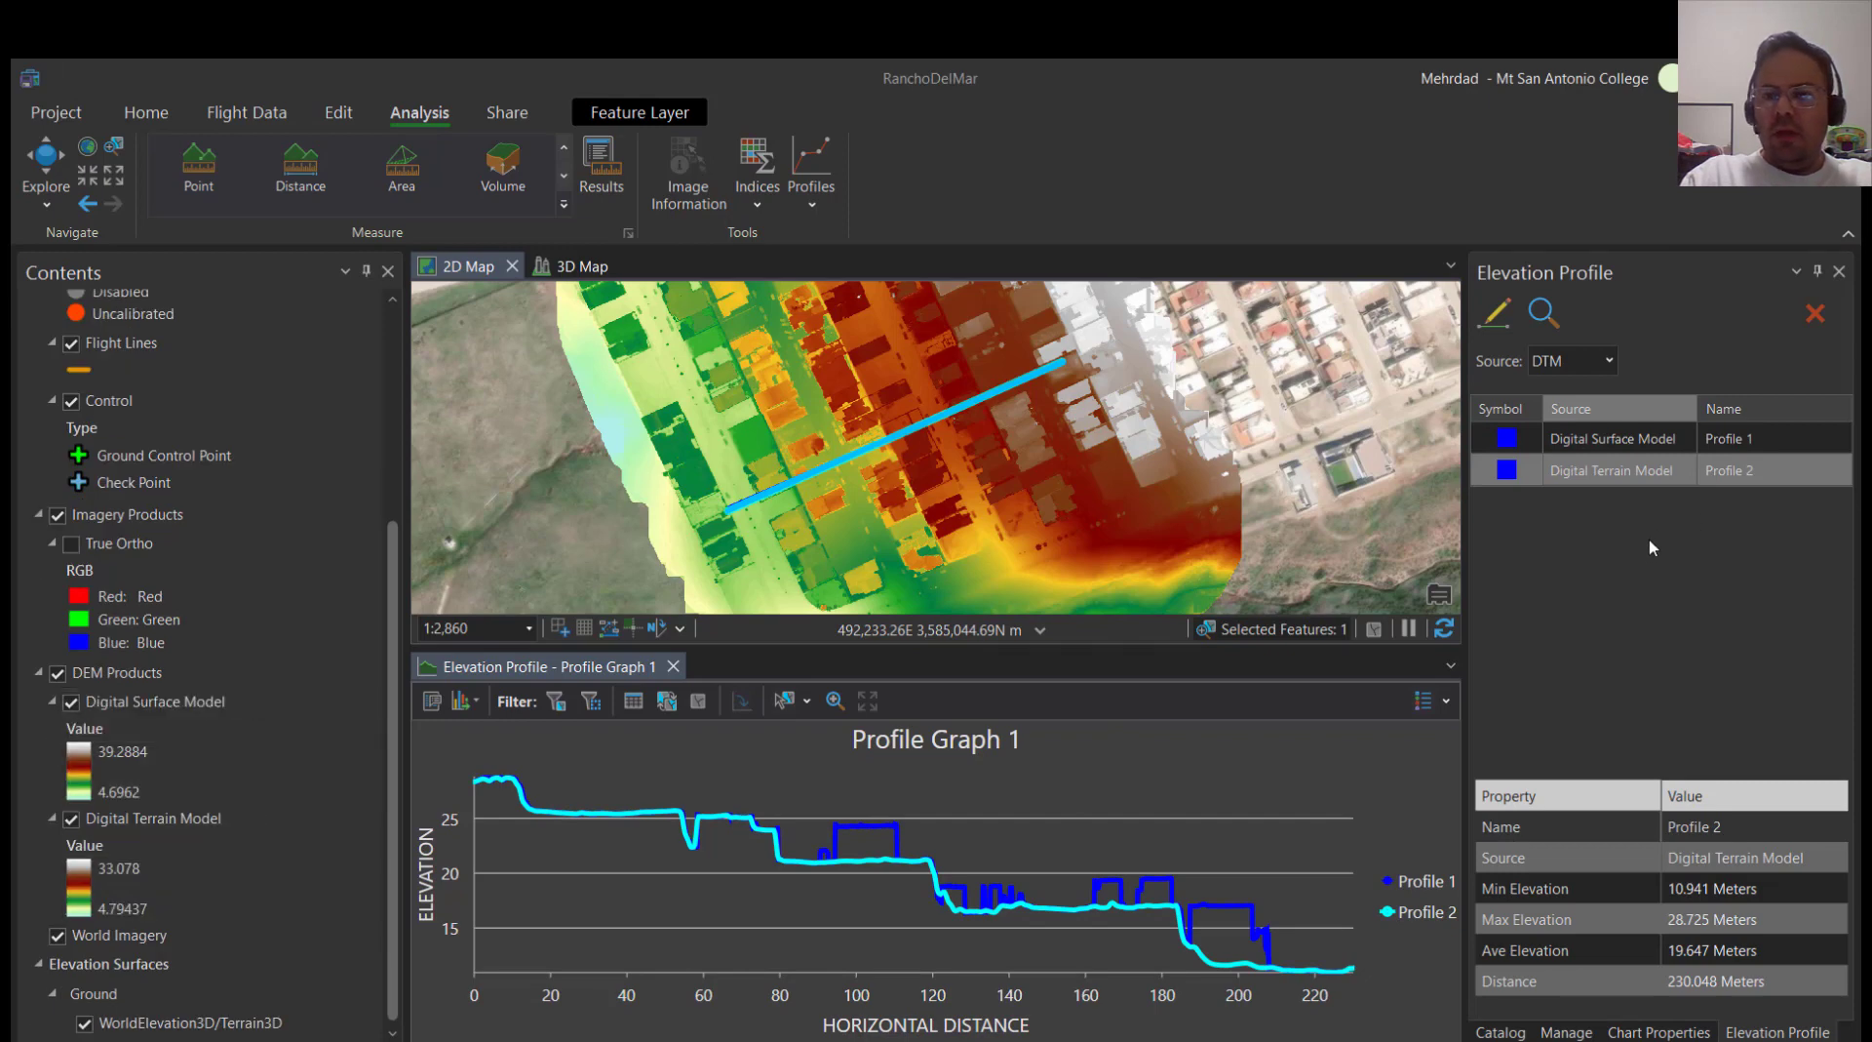
{"action": "left_click", "coordinate": [1556, 324]}
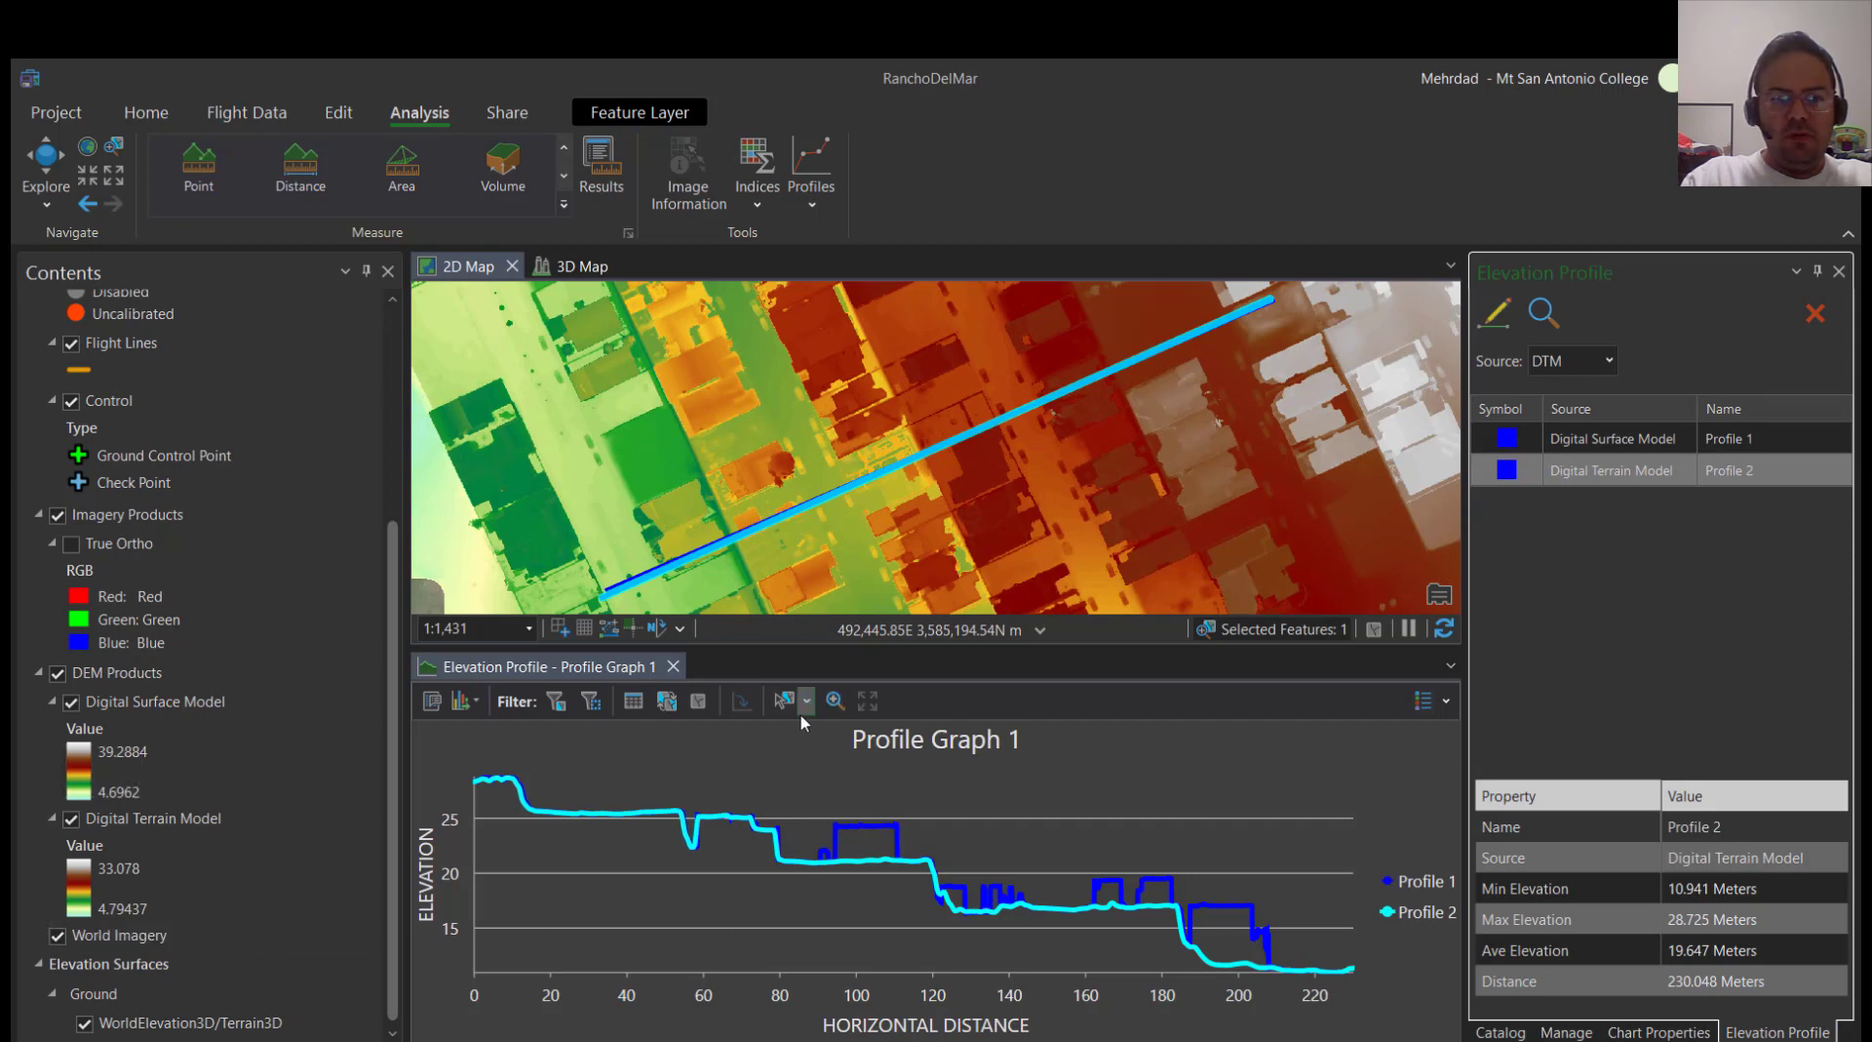
{"action": "left_click", "coordinate": [477, 699]}
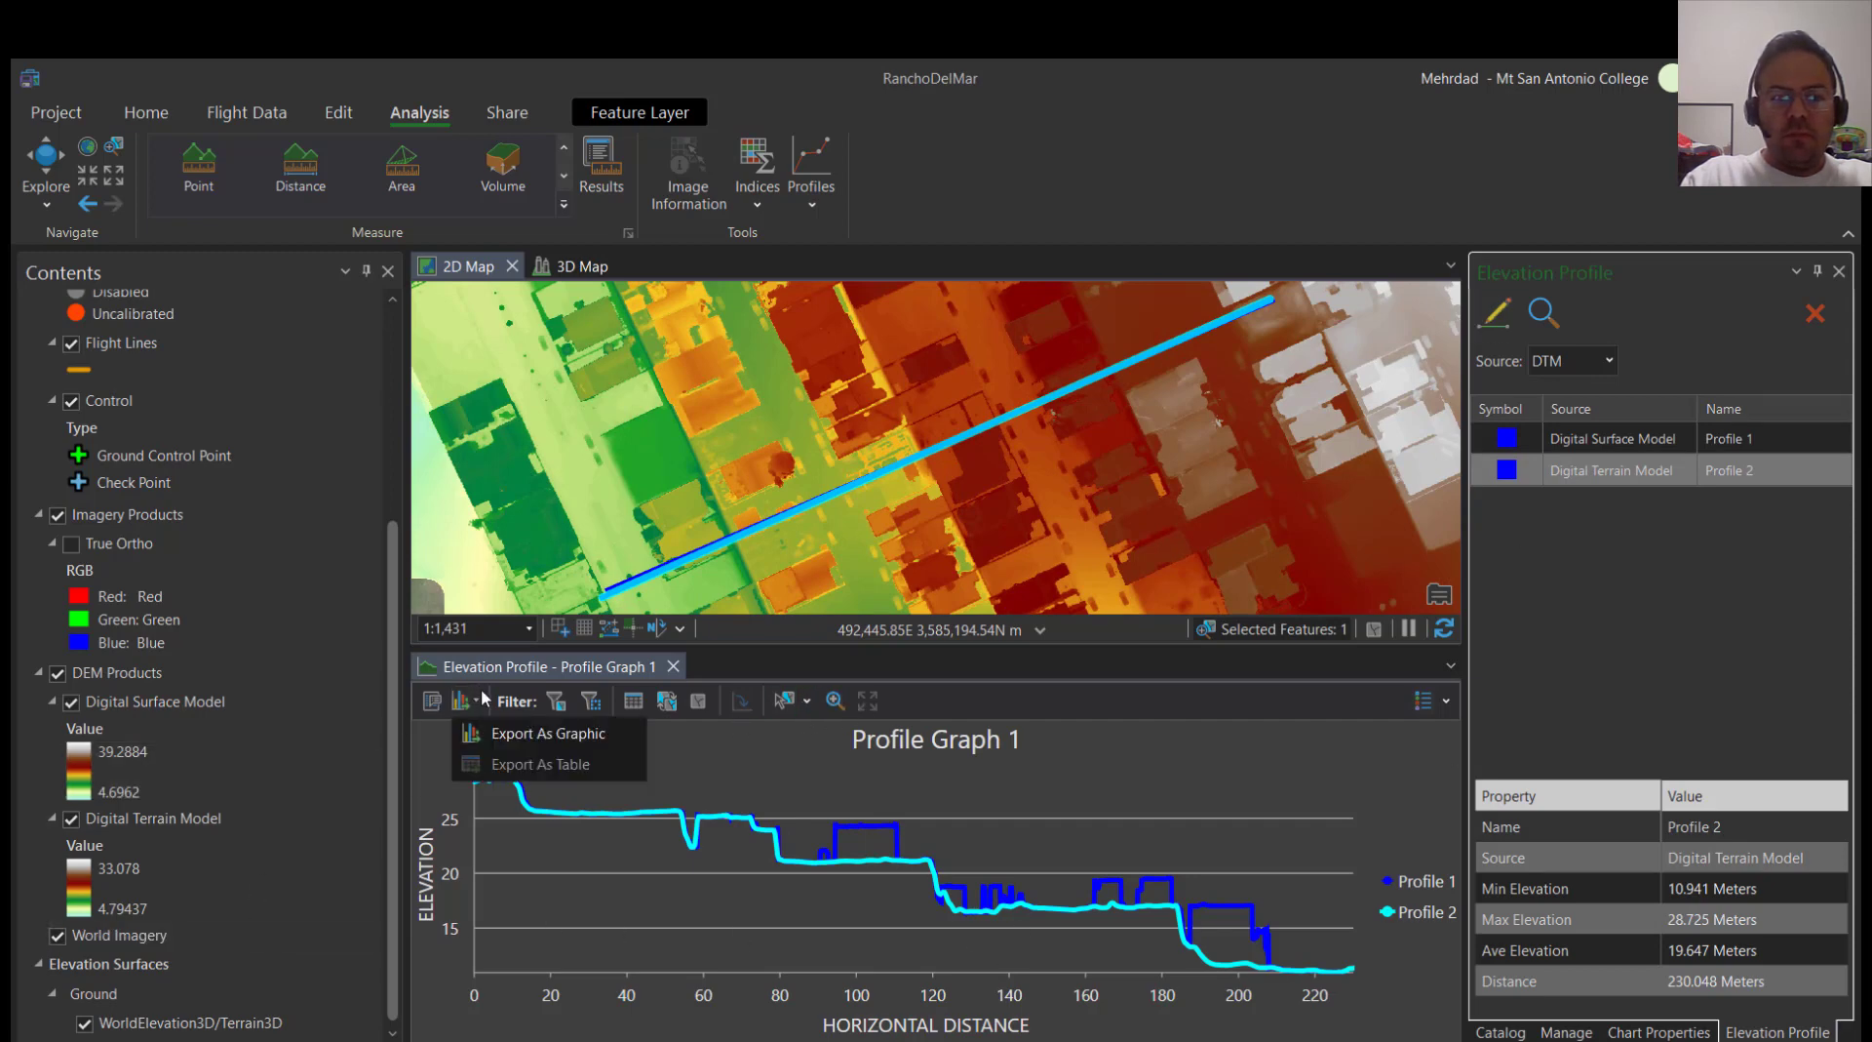
{"action": "left_click", "coordinate": [476, 700]}
{"action": "left_click", "coordinate": [475, 700]}
Open the processing report and review the Adjust Images summary, highlighting the number of tie points
{"action": "left_click", "coordinate": [127, 117]}
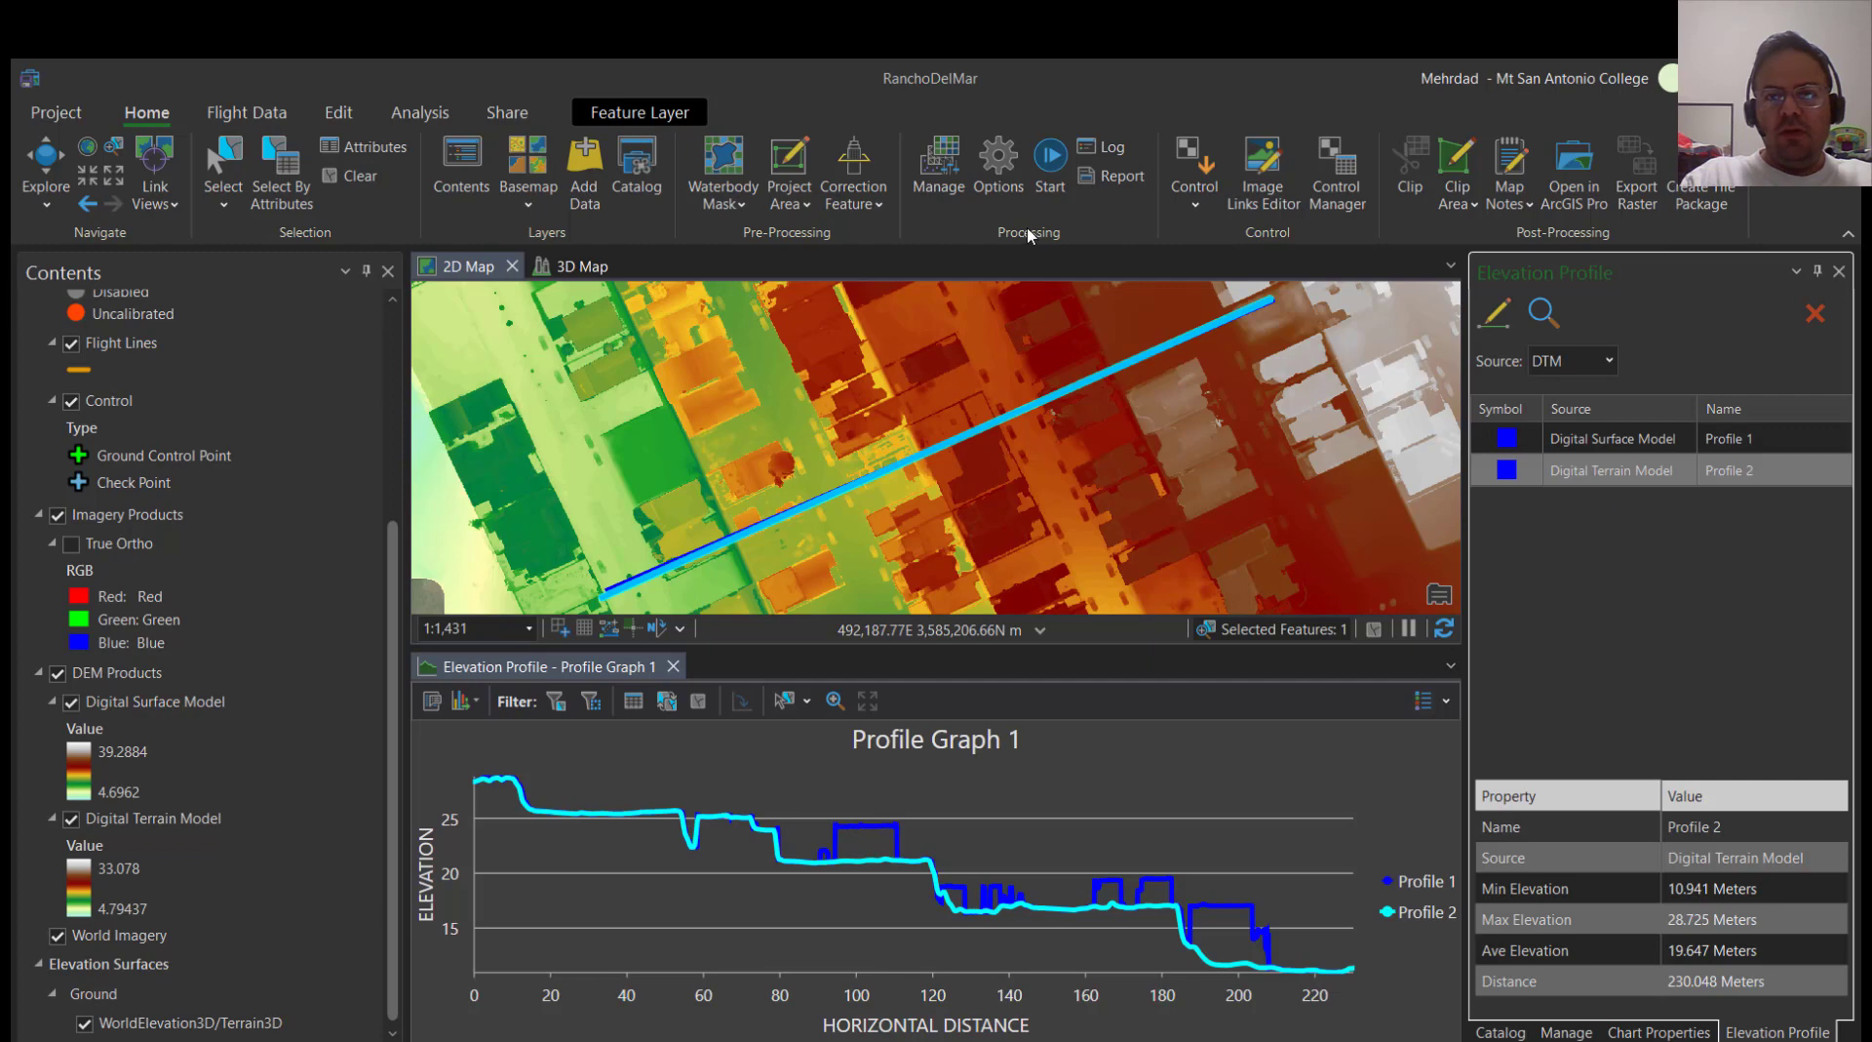
{"action": "left_click", "coordinate": [1119, 176]}
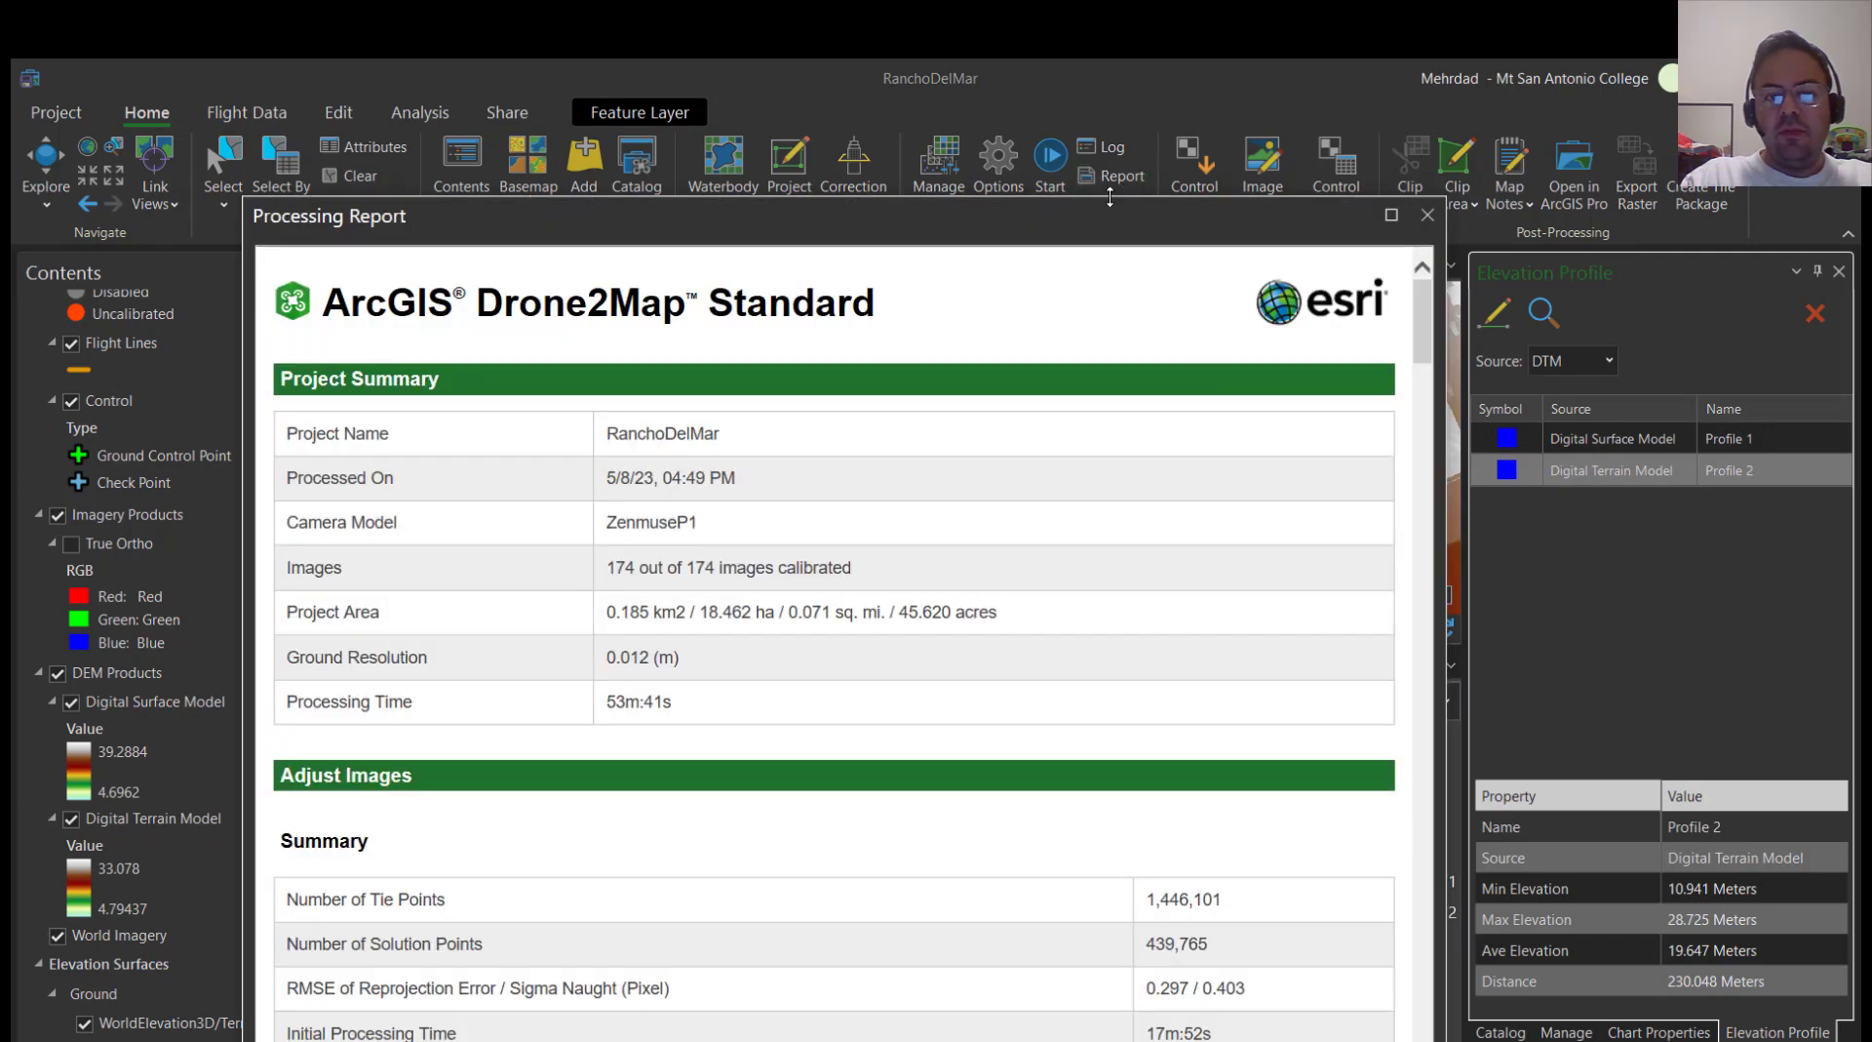
{"action": "scroll", "coordinate": [813, 721], "scroll_direction": "down", "scroll_amount": 10}
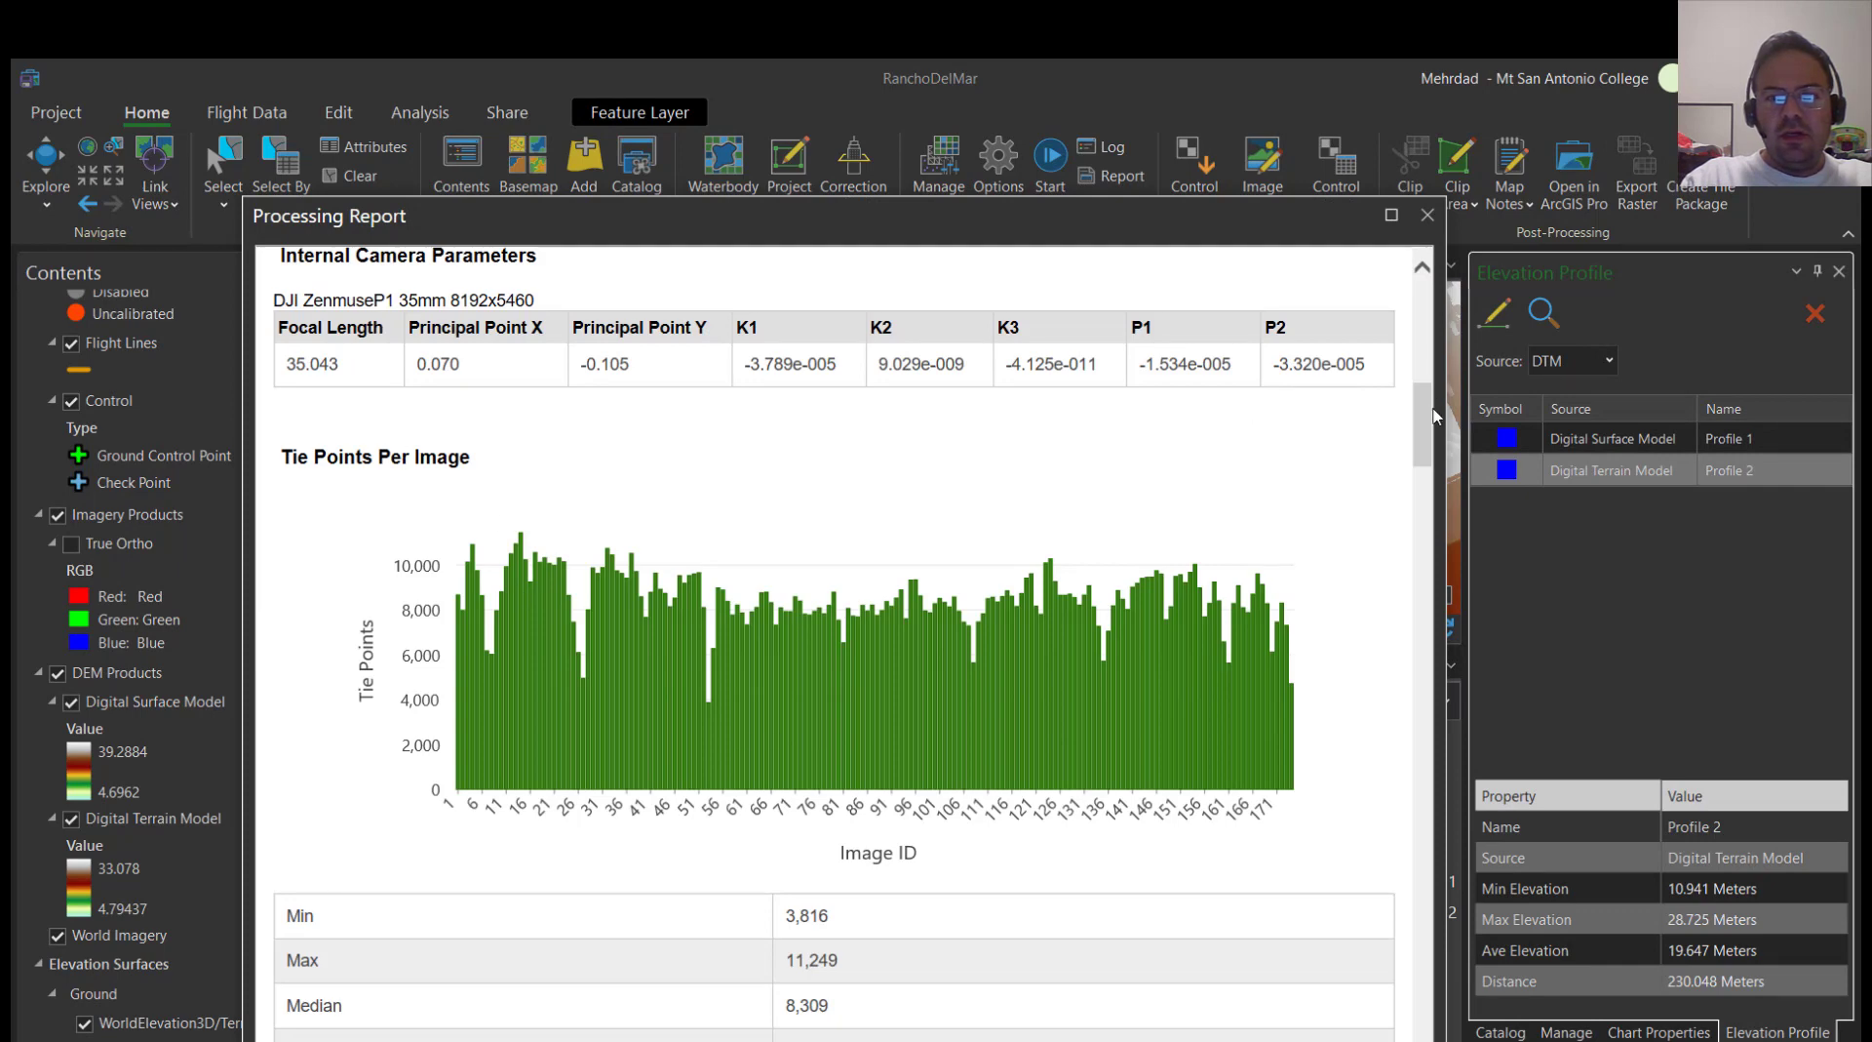
{"action": "left_click_drag", "start_coordinate": [1433, 416], "coordinate": [1430, 355]}
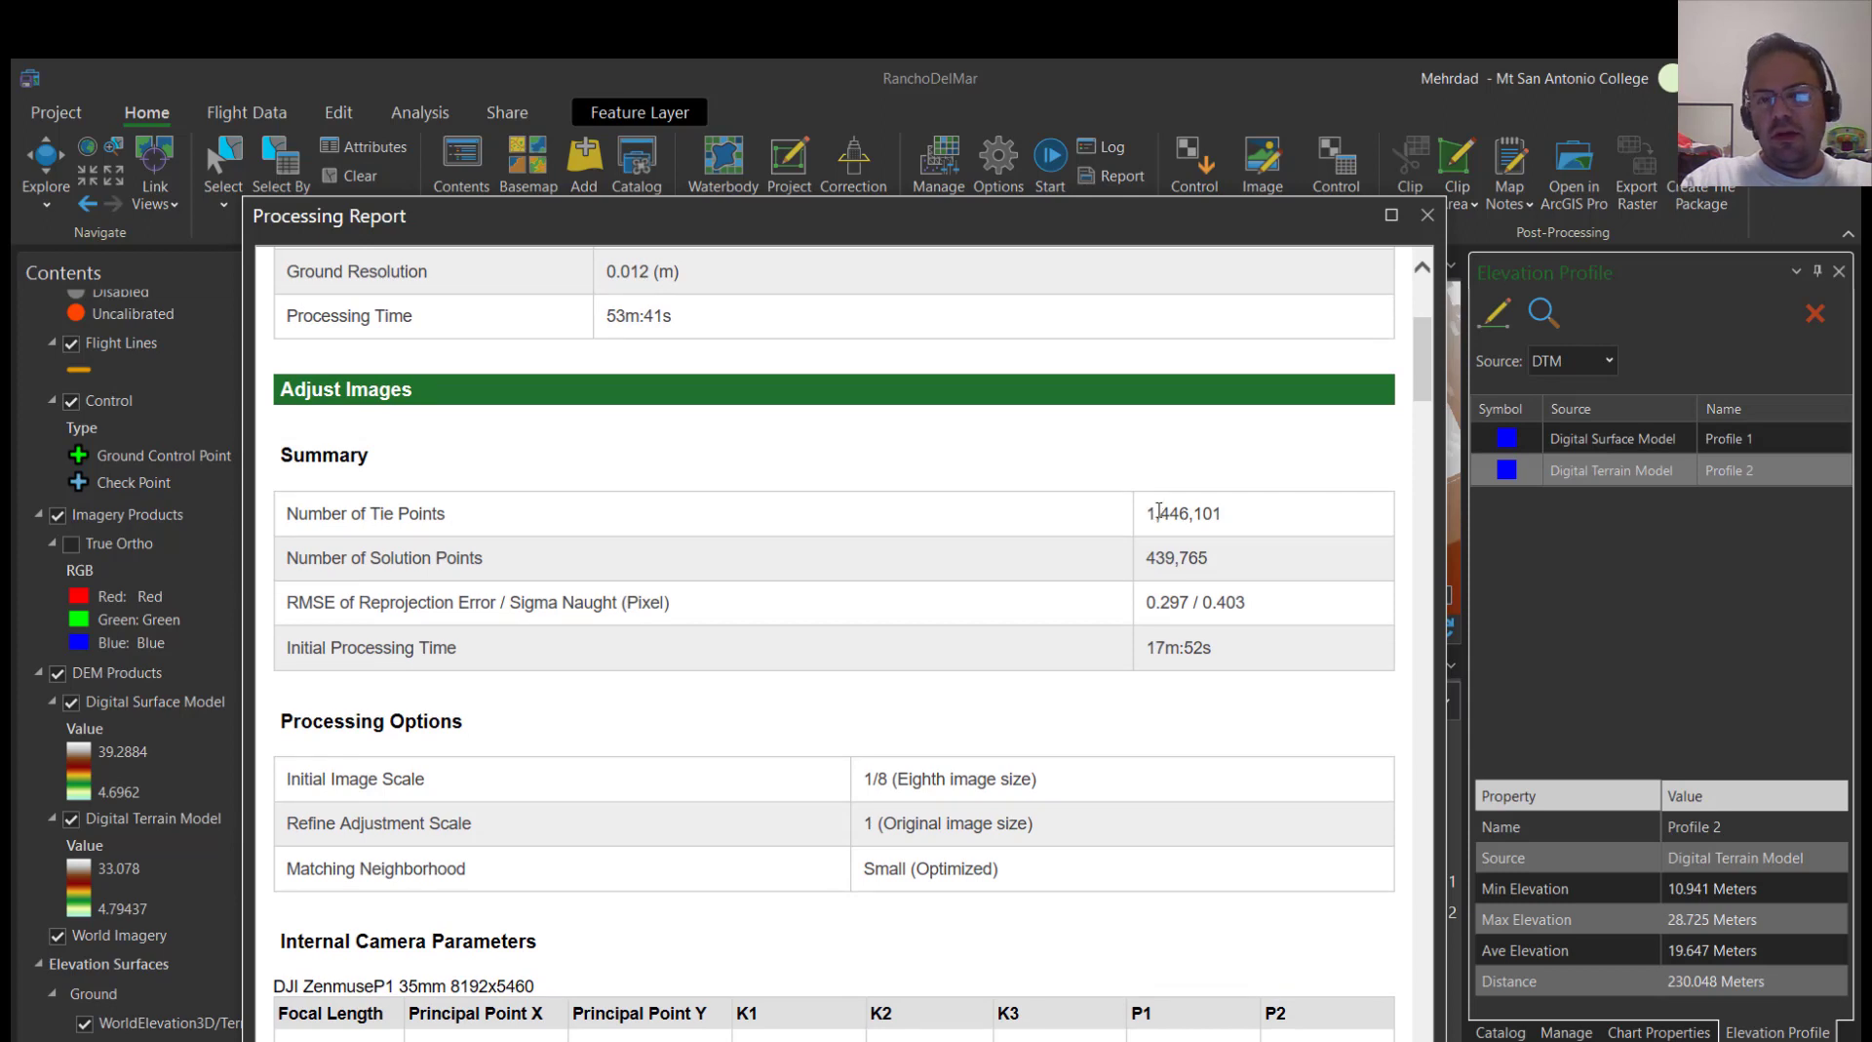
{"action": "left_click_drag", "start_coordinate": [1150, 510], "coordinate": [1227, 505]}
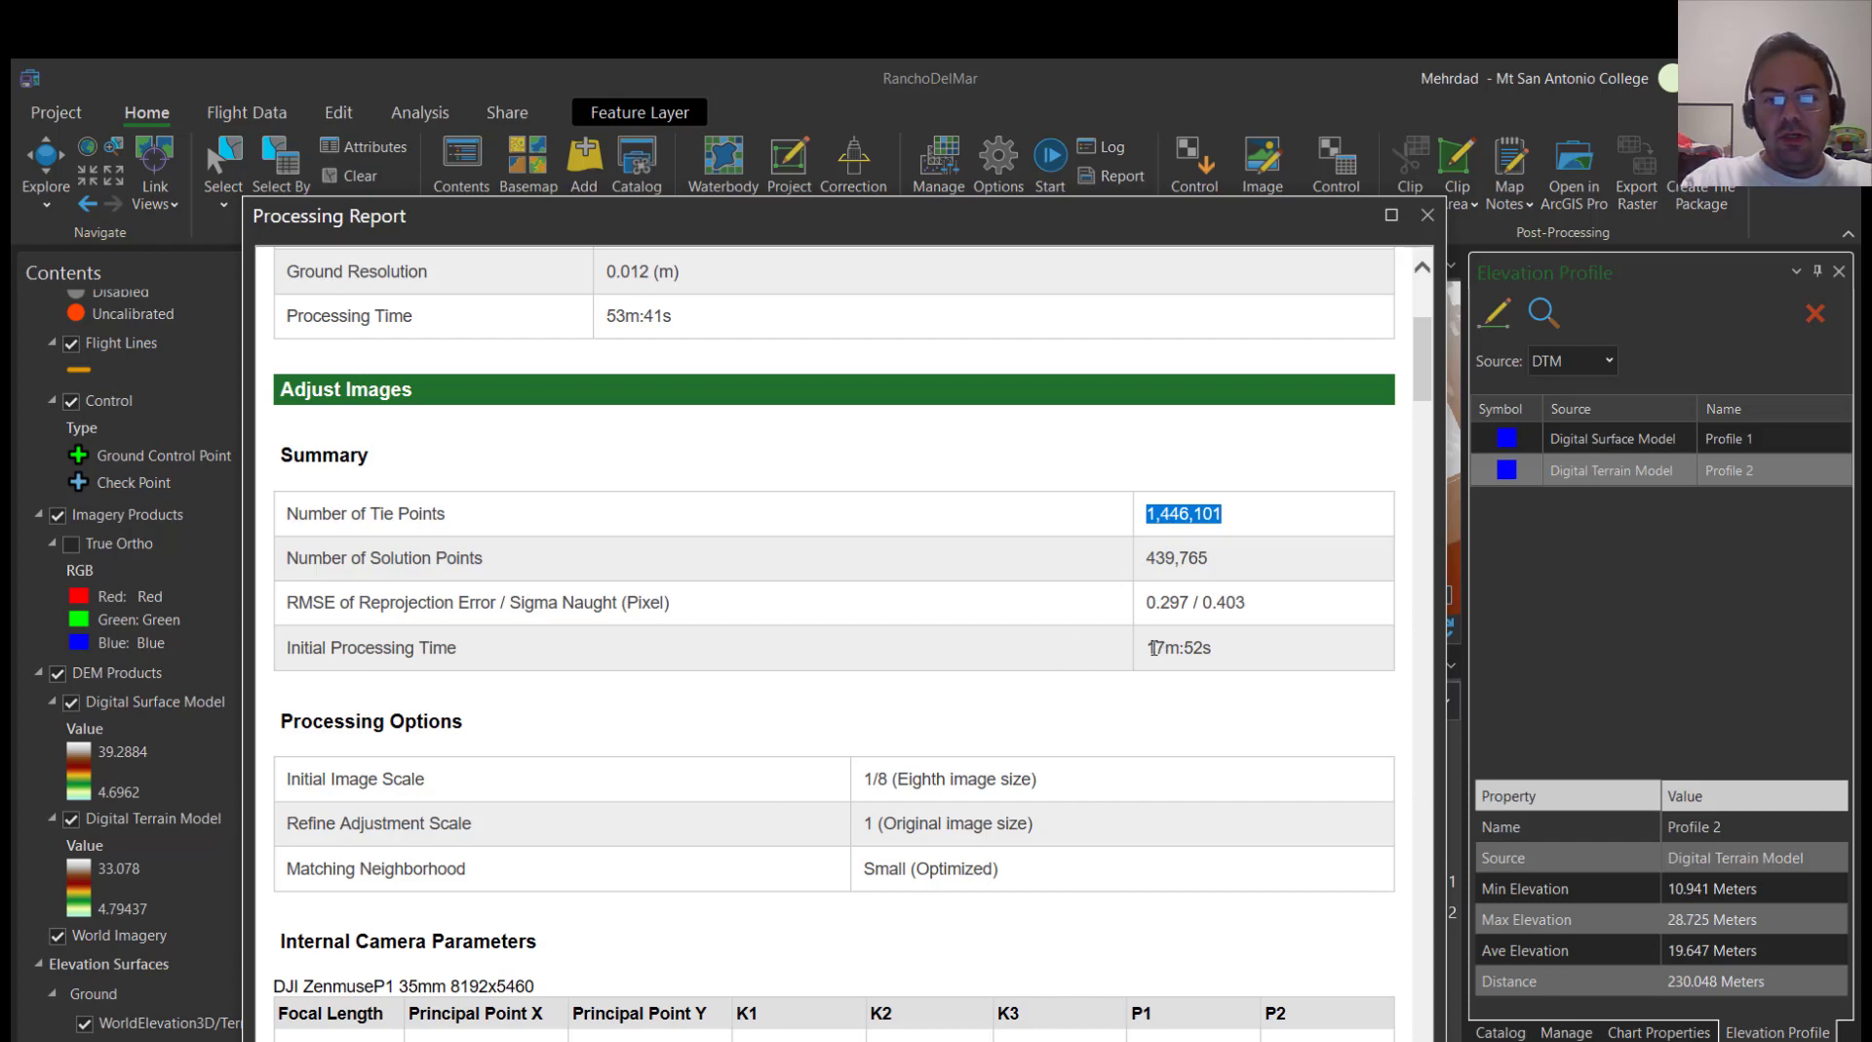
Examine the report's processing options, internal camera parameters for the DJI ZenmuseP1, and tie points per image
{"action": "scroll", "coordinate": [1089, 674], "scroll_direction": "down", "scroll_amount": 3}
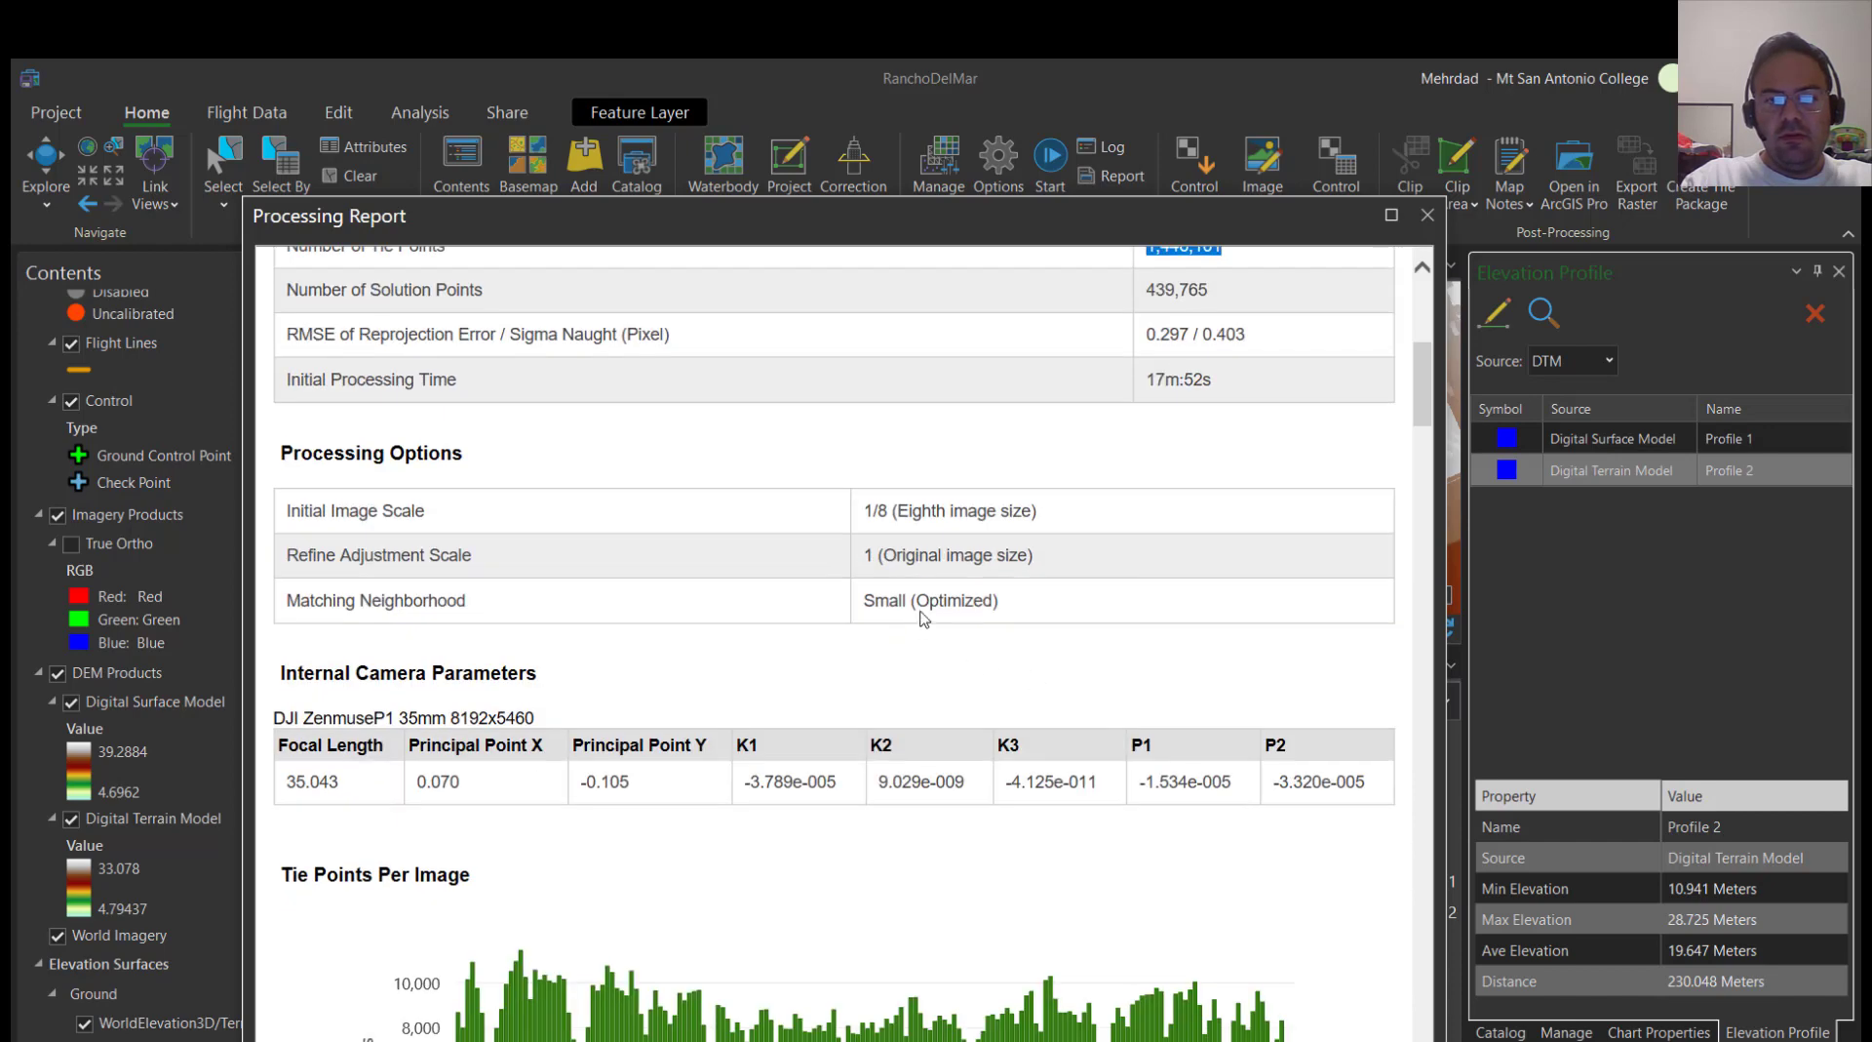
{"action": "scroll", "coordinate": [381, 619], "scroll_direction": "down", "scroll_amount": 2}
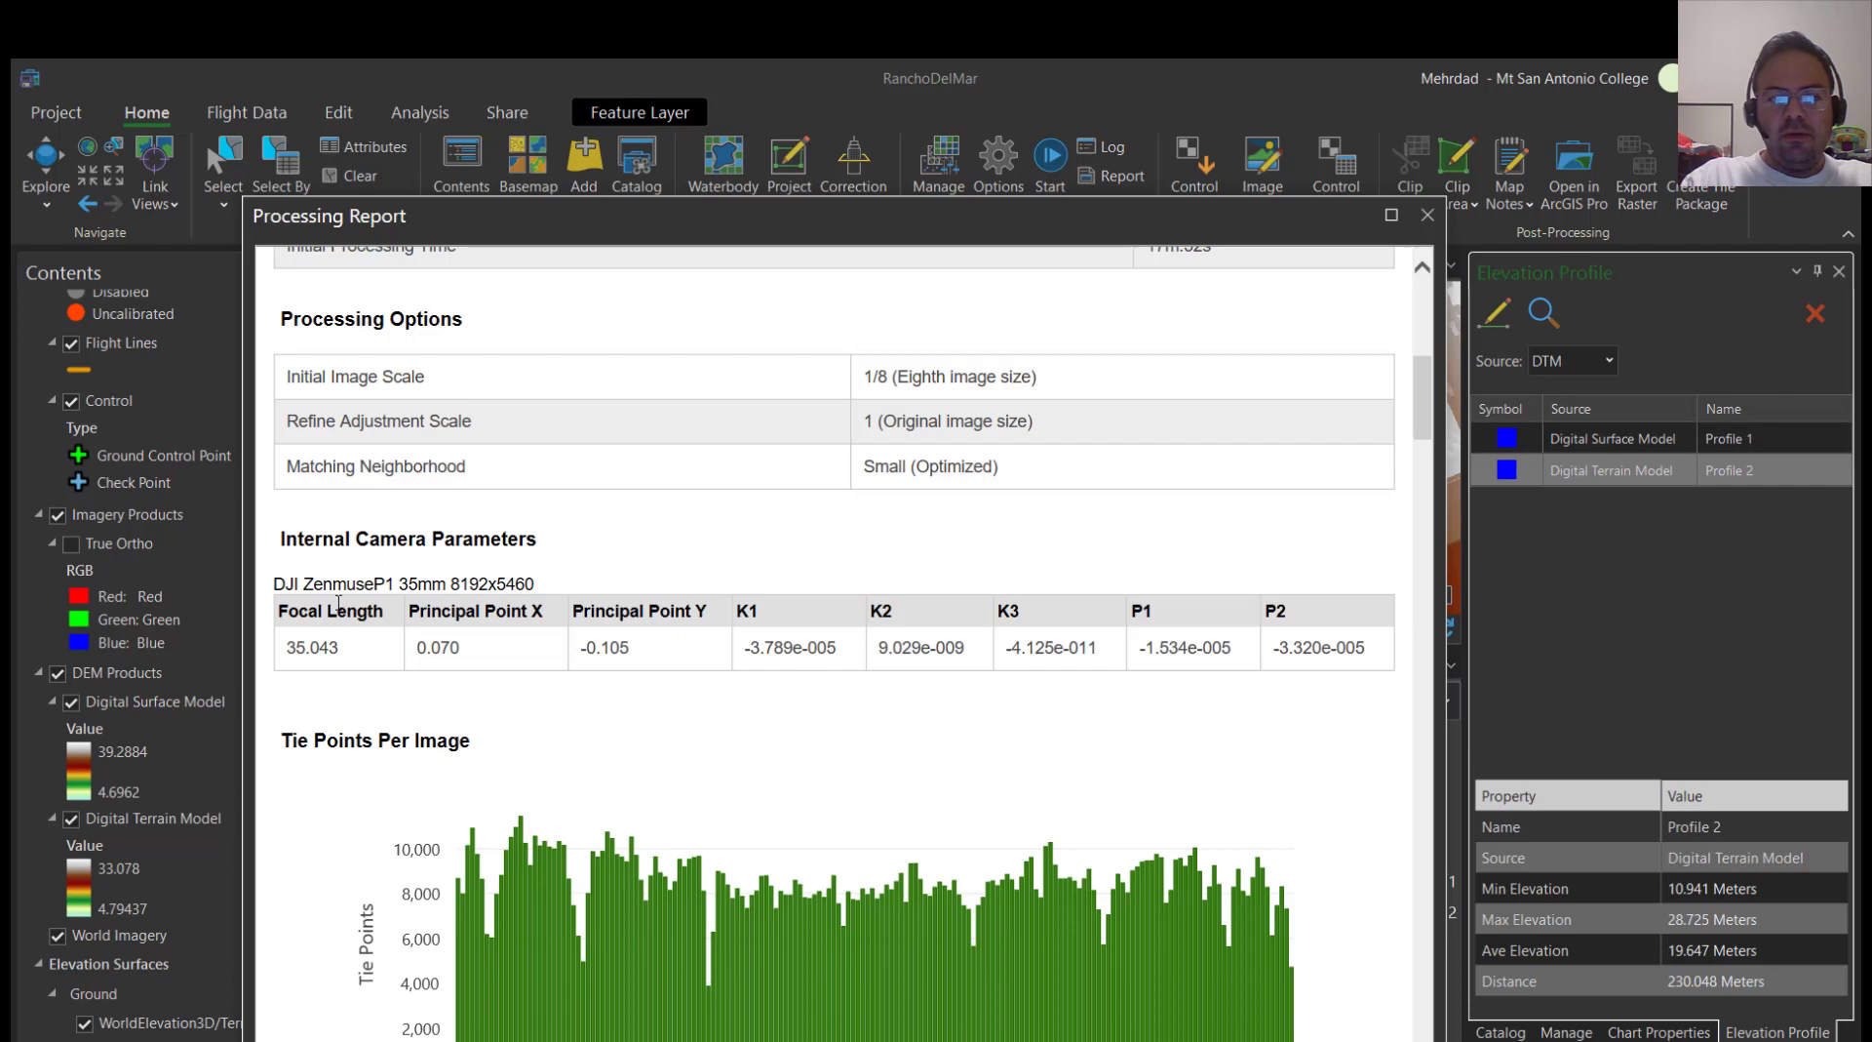
{"action": "left_click_drag", "start_coordinate": [278, 576], "coordinate": [363, 582]}
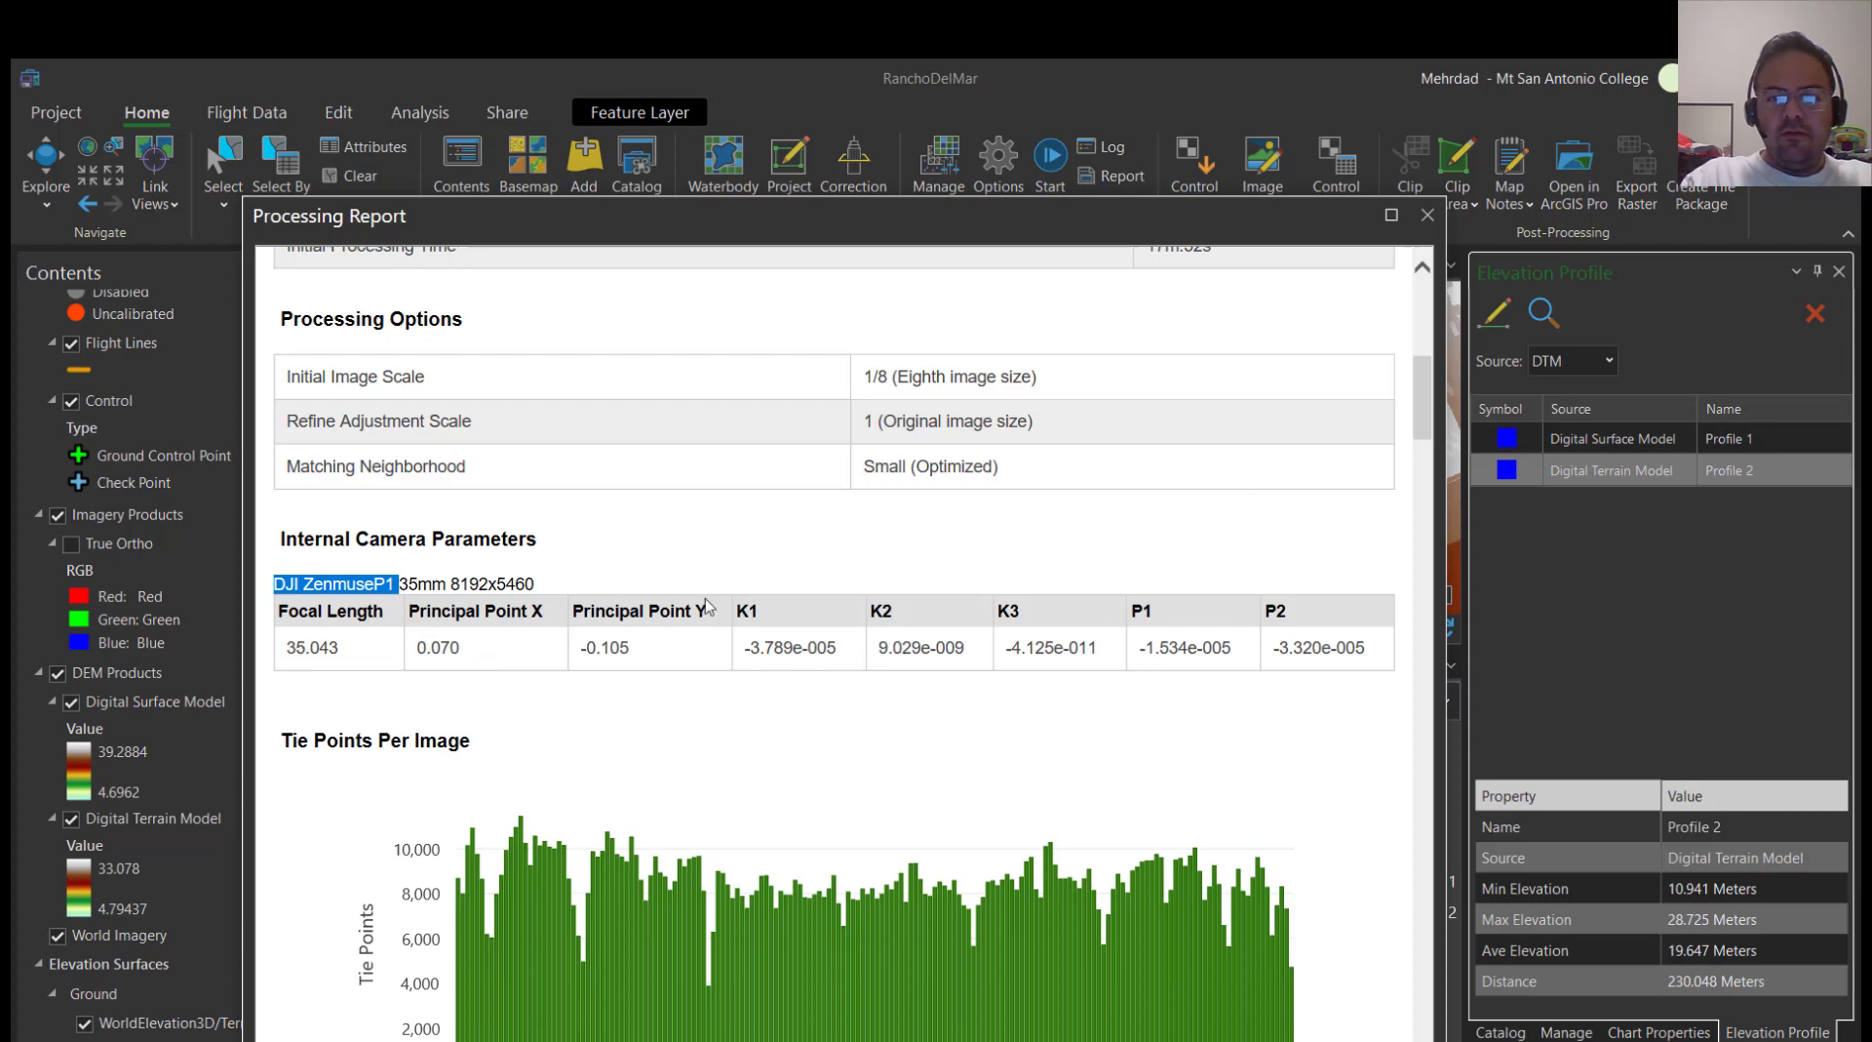
{"action": "scroll", "coordinate": [585, 611], "scroll_direction": "down", "scroll_amount": 4}
{"action": "scroll", "coordinate": [390, 527], "scroll_direction": "down", "scroll_amount": 1}
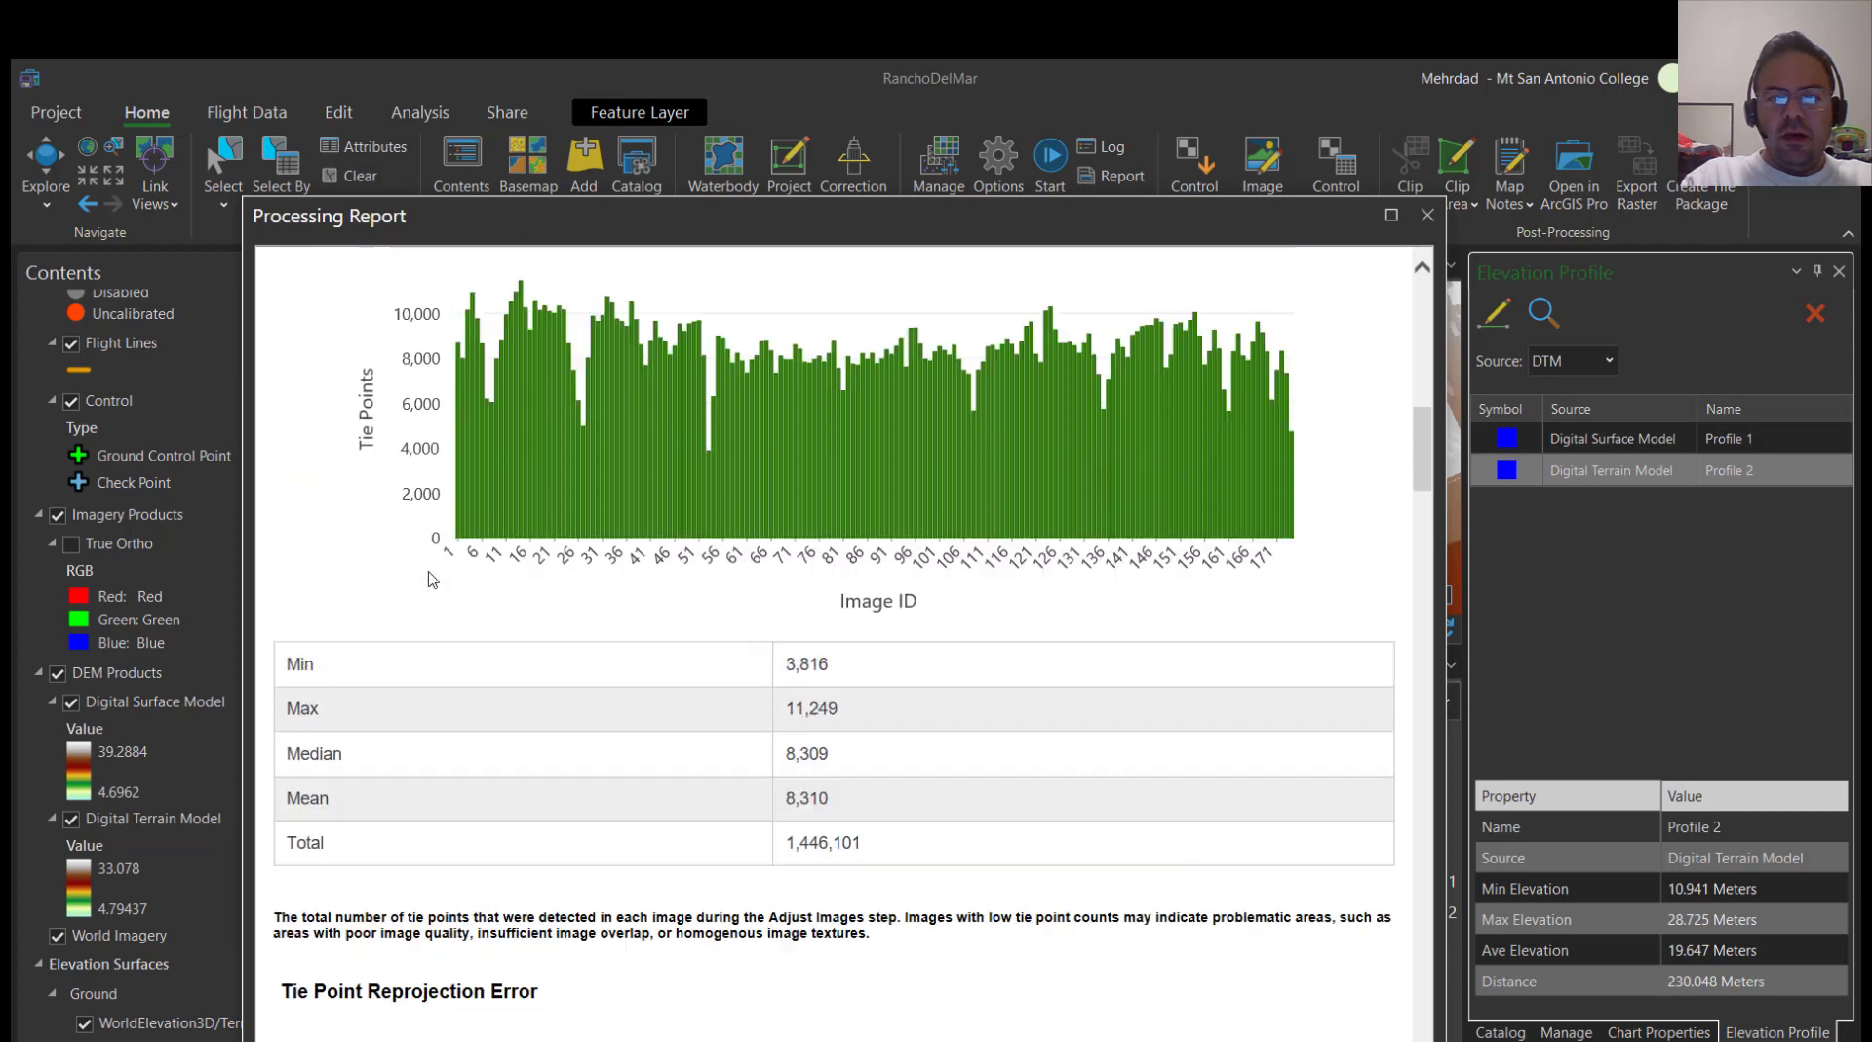
{"action": "scroll", "coordinate": [434, 556], "scroll_direction": "up", "scroll_amount": 3}
{"action": "scroll", "coordinate": [419, 624], "scroll_direction": "down", "scroll_amount": 3}
{"action": "scroll", "coordinate": [458, 663], "scroll_direction": "down", "scroll_amount": 1}
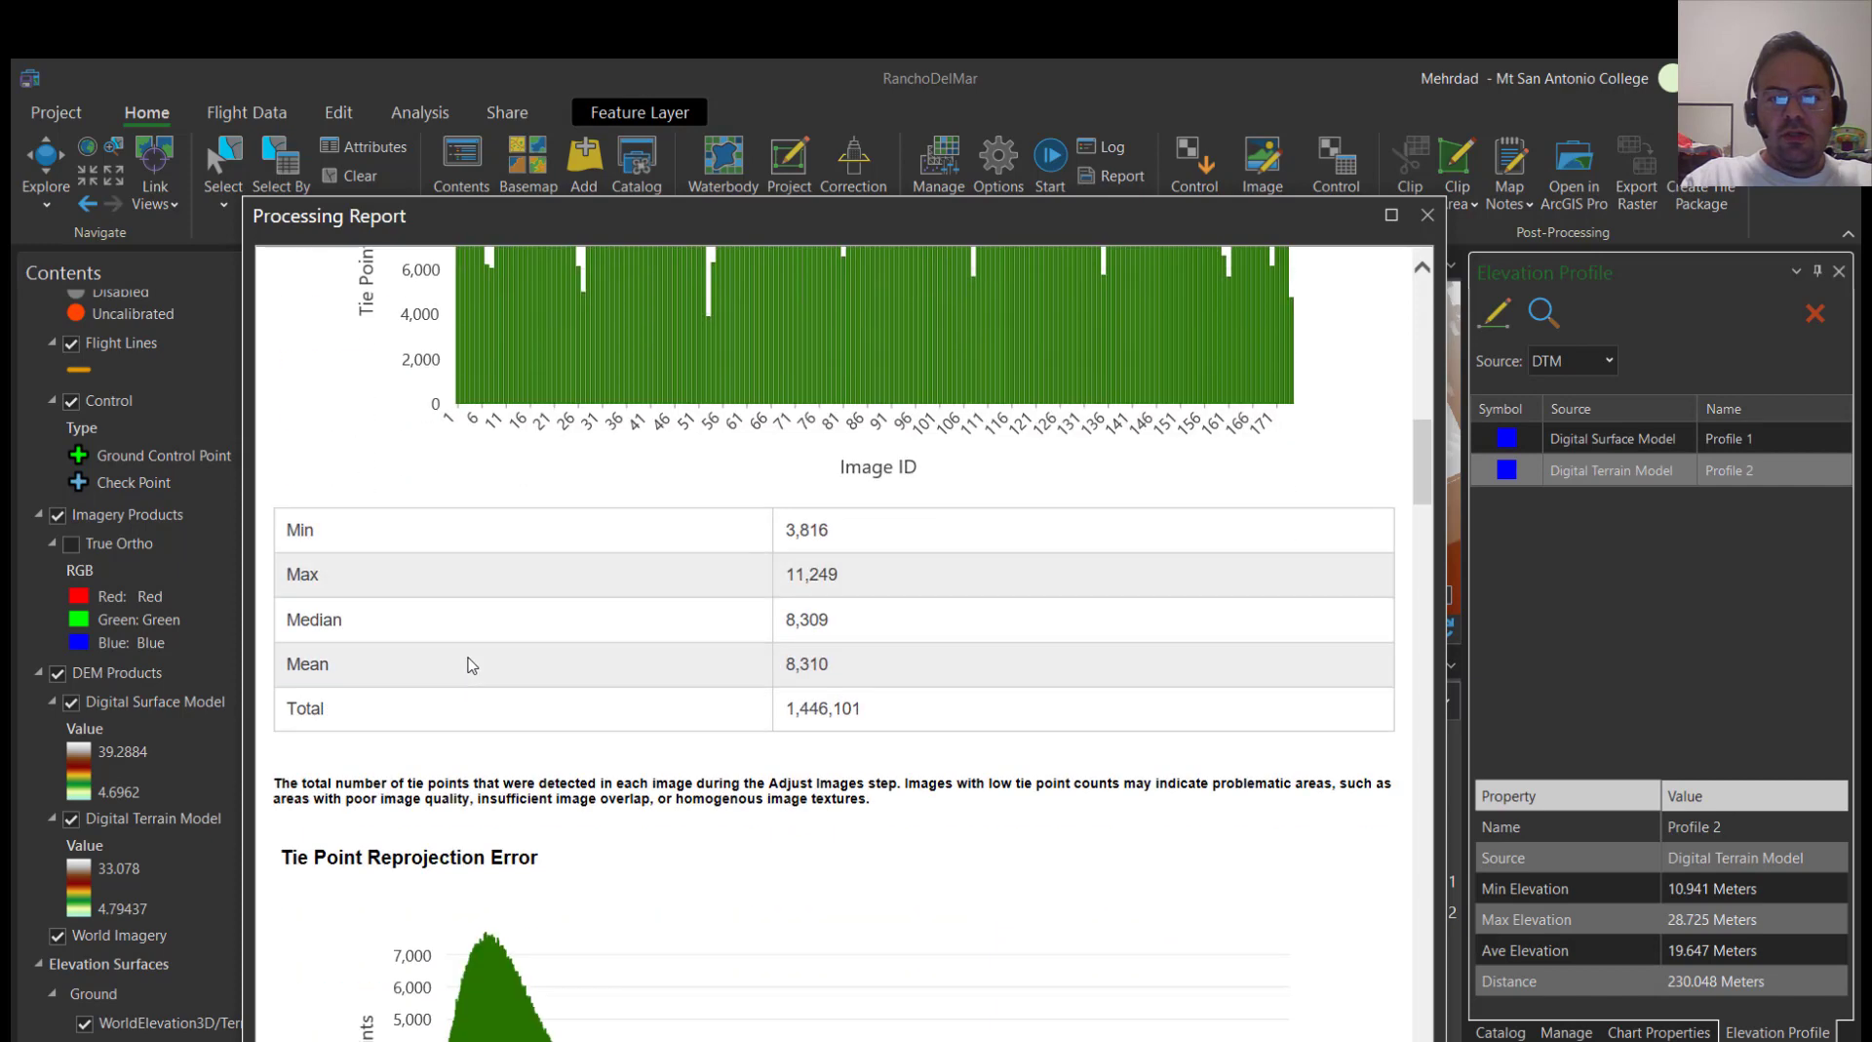
Examine the report's tie point reprojection error section, highlight its RMSE value and continue to the standard deviation of exterior orientation
{"action": "scroll", "coordinate": [522, 669], "scroll_direction": "down", "scroll_amount": 3}
{"action": "scroll", "coordinate": [448, 619], "scroll_direction": "down", "scroll_amount": 1}
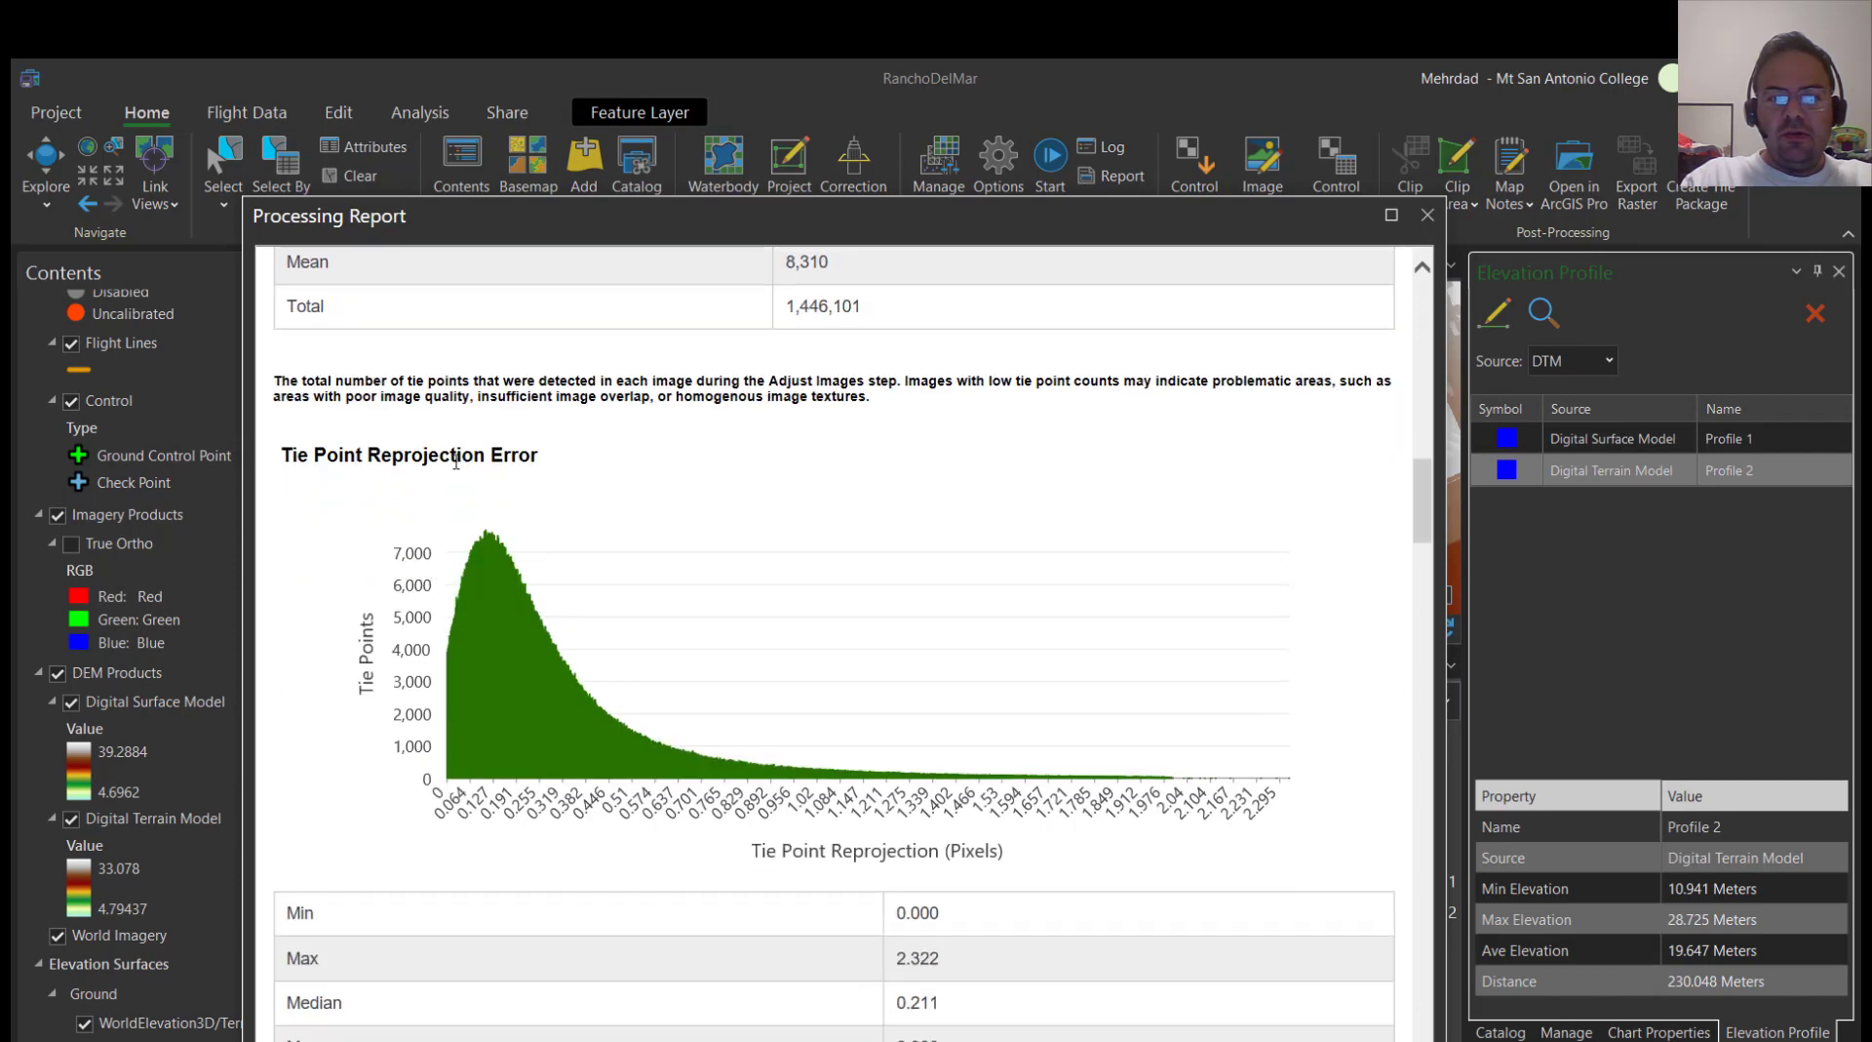
{"action": "scroll", "coordinate": [455, 461], "scroll_direction": "down", "scroll_amount": 1}
{"action": "scroll", "coordinate": [600, 705], "scroll_direction": "down", "scroll_amount": 2}
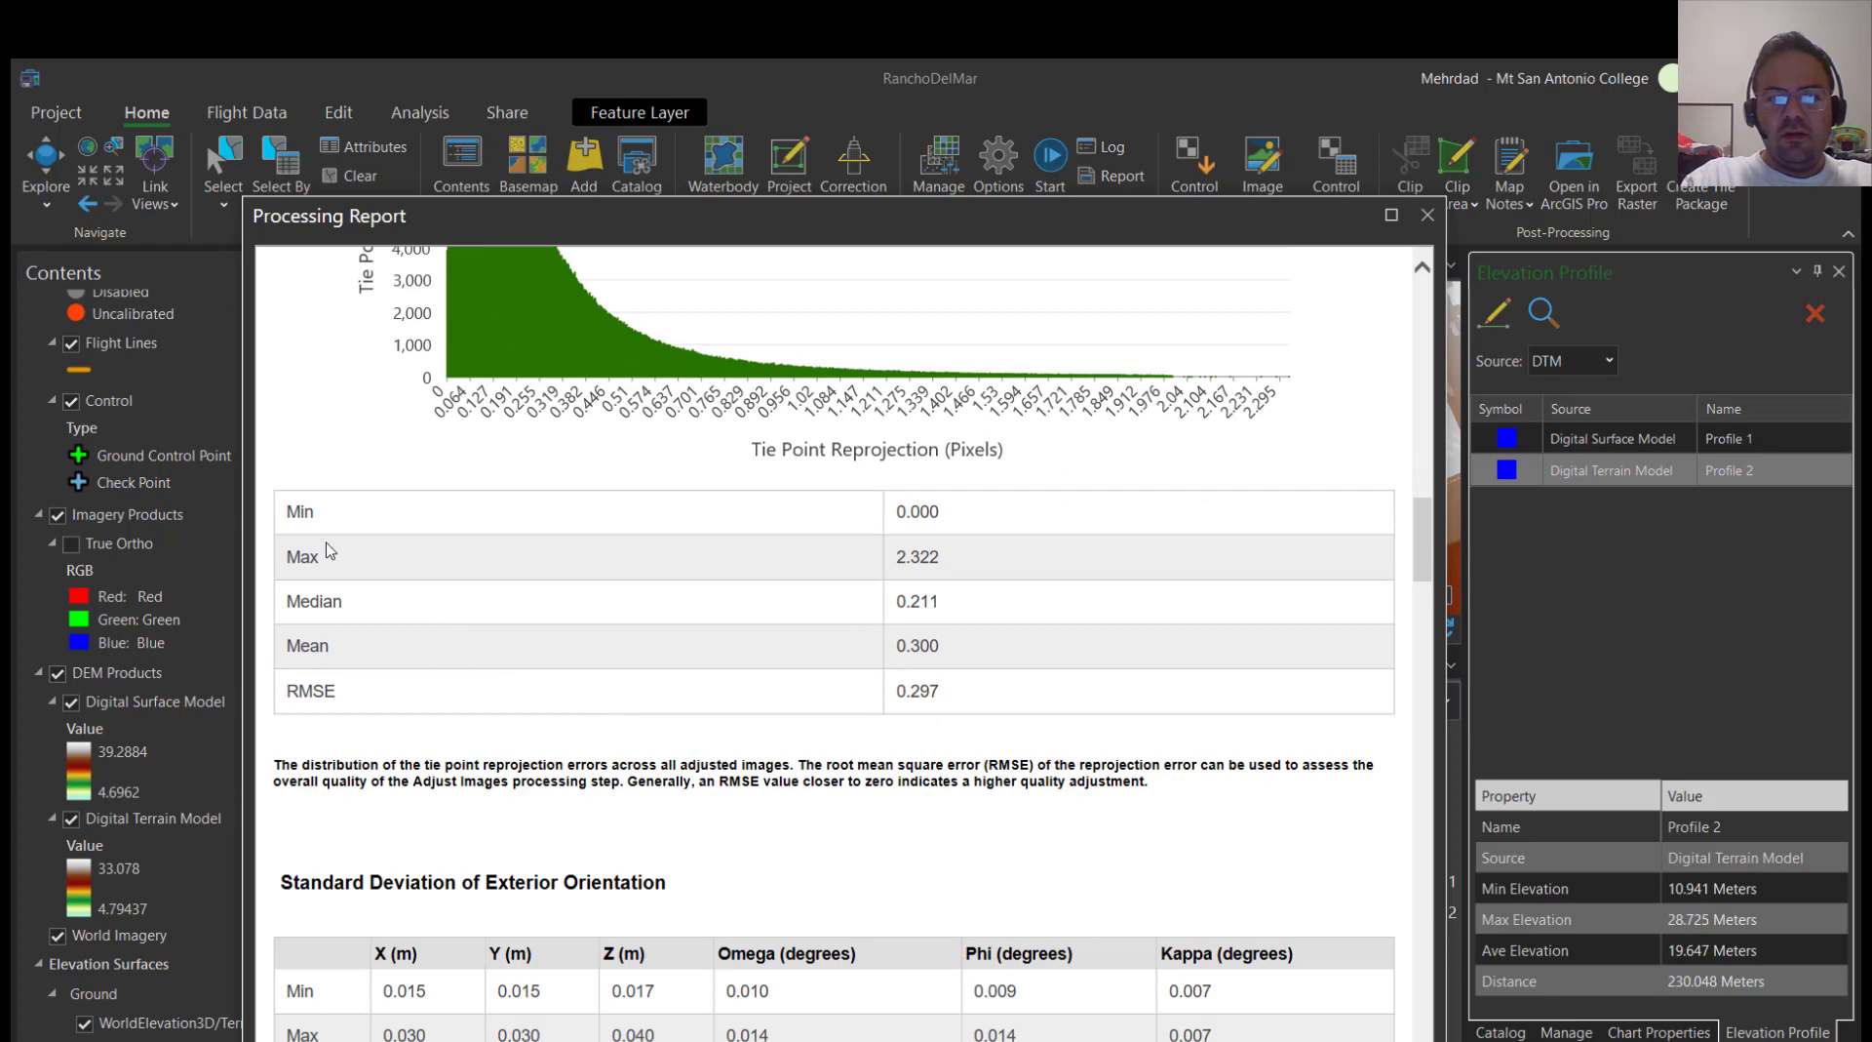
{"action": "double_click", "coordinate": [912, 693]}
{"action": "scroll", "coordinate": [627, 690], "scroll_direction": "down", "scroll_amount": 3}
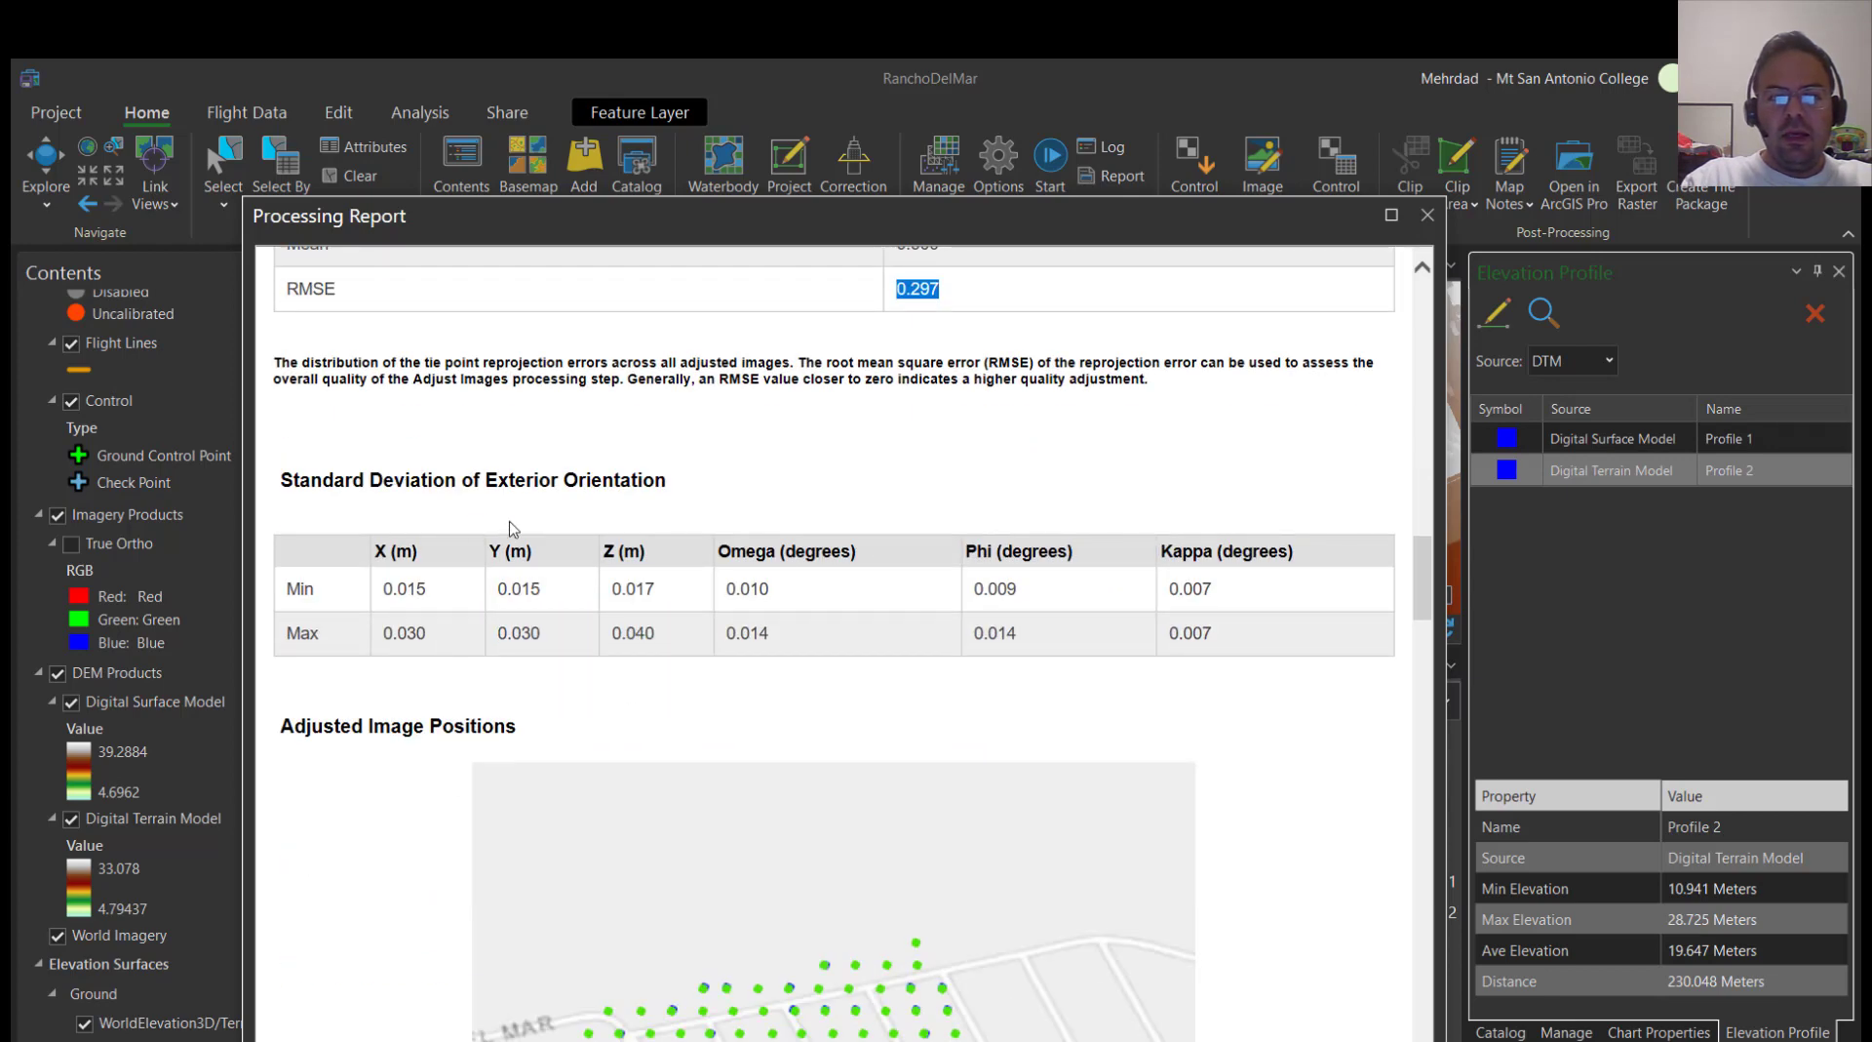
Review the report's adjusted image positions map and the image overlap map with its legend
{"action": "scroll", "coordinate": [443, 673], "scroll_direction": "down", "scroll_amount": 2}
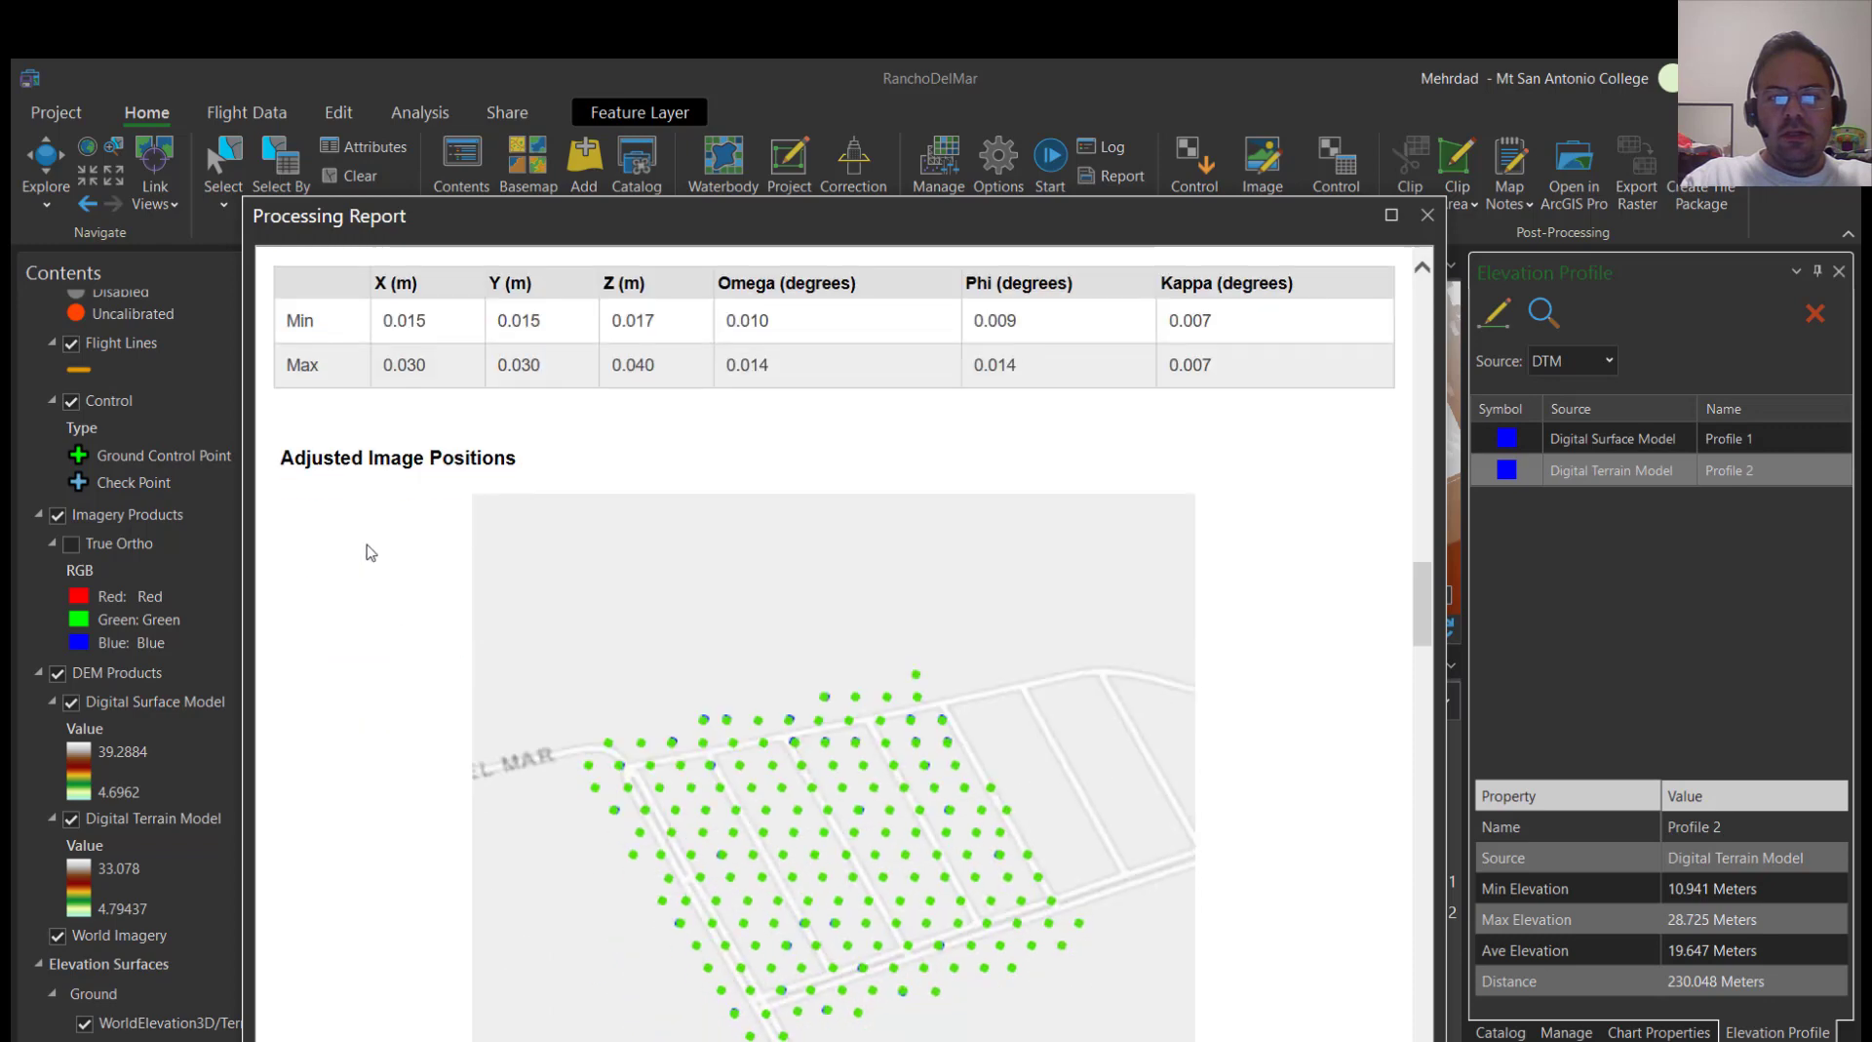
{"action": "scroll", "coordinate": [479, 687], "scroll_direction": "down", "scroll_amount": 2}
{"action": "scroll", "coordinate": [531, 681], "scroll_direction": "down", "scroll_amount": 3}
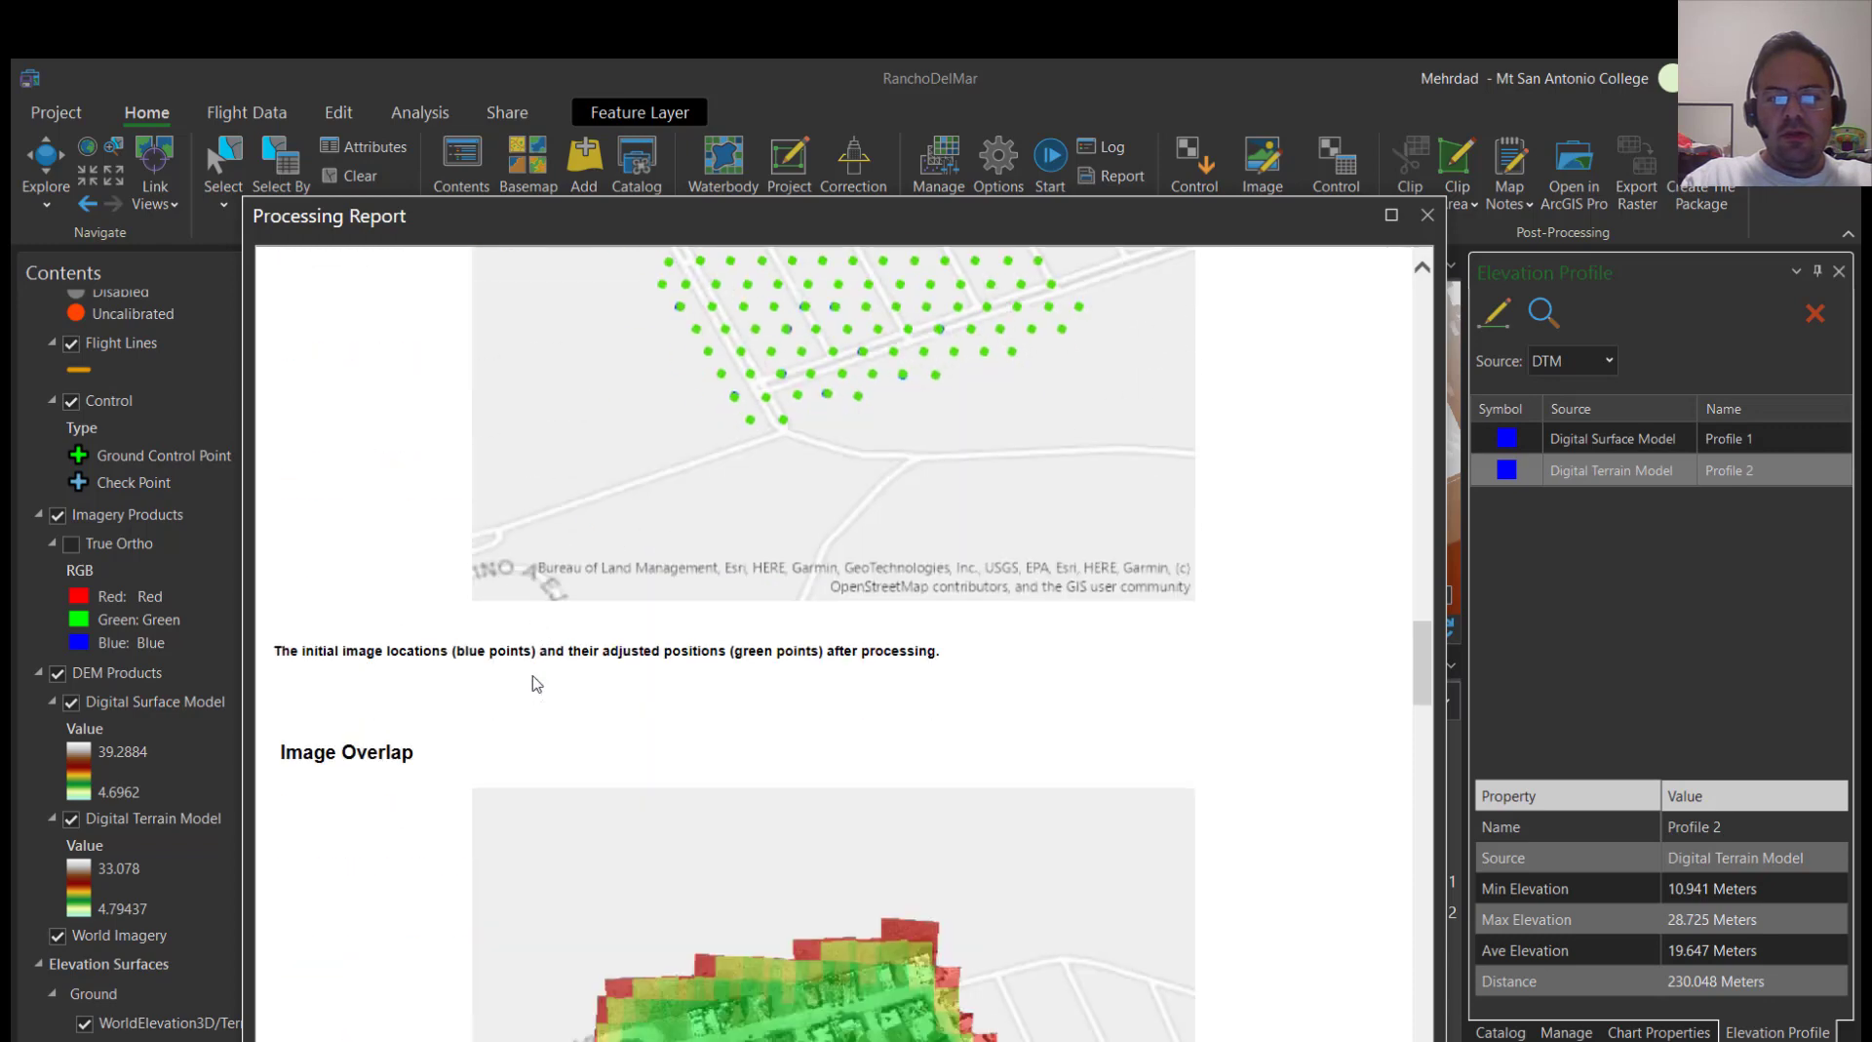
{"action": "scroll", "coordinate": [516, 698], "scroll_direction": "down", "scroll_amount": 3}
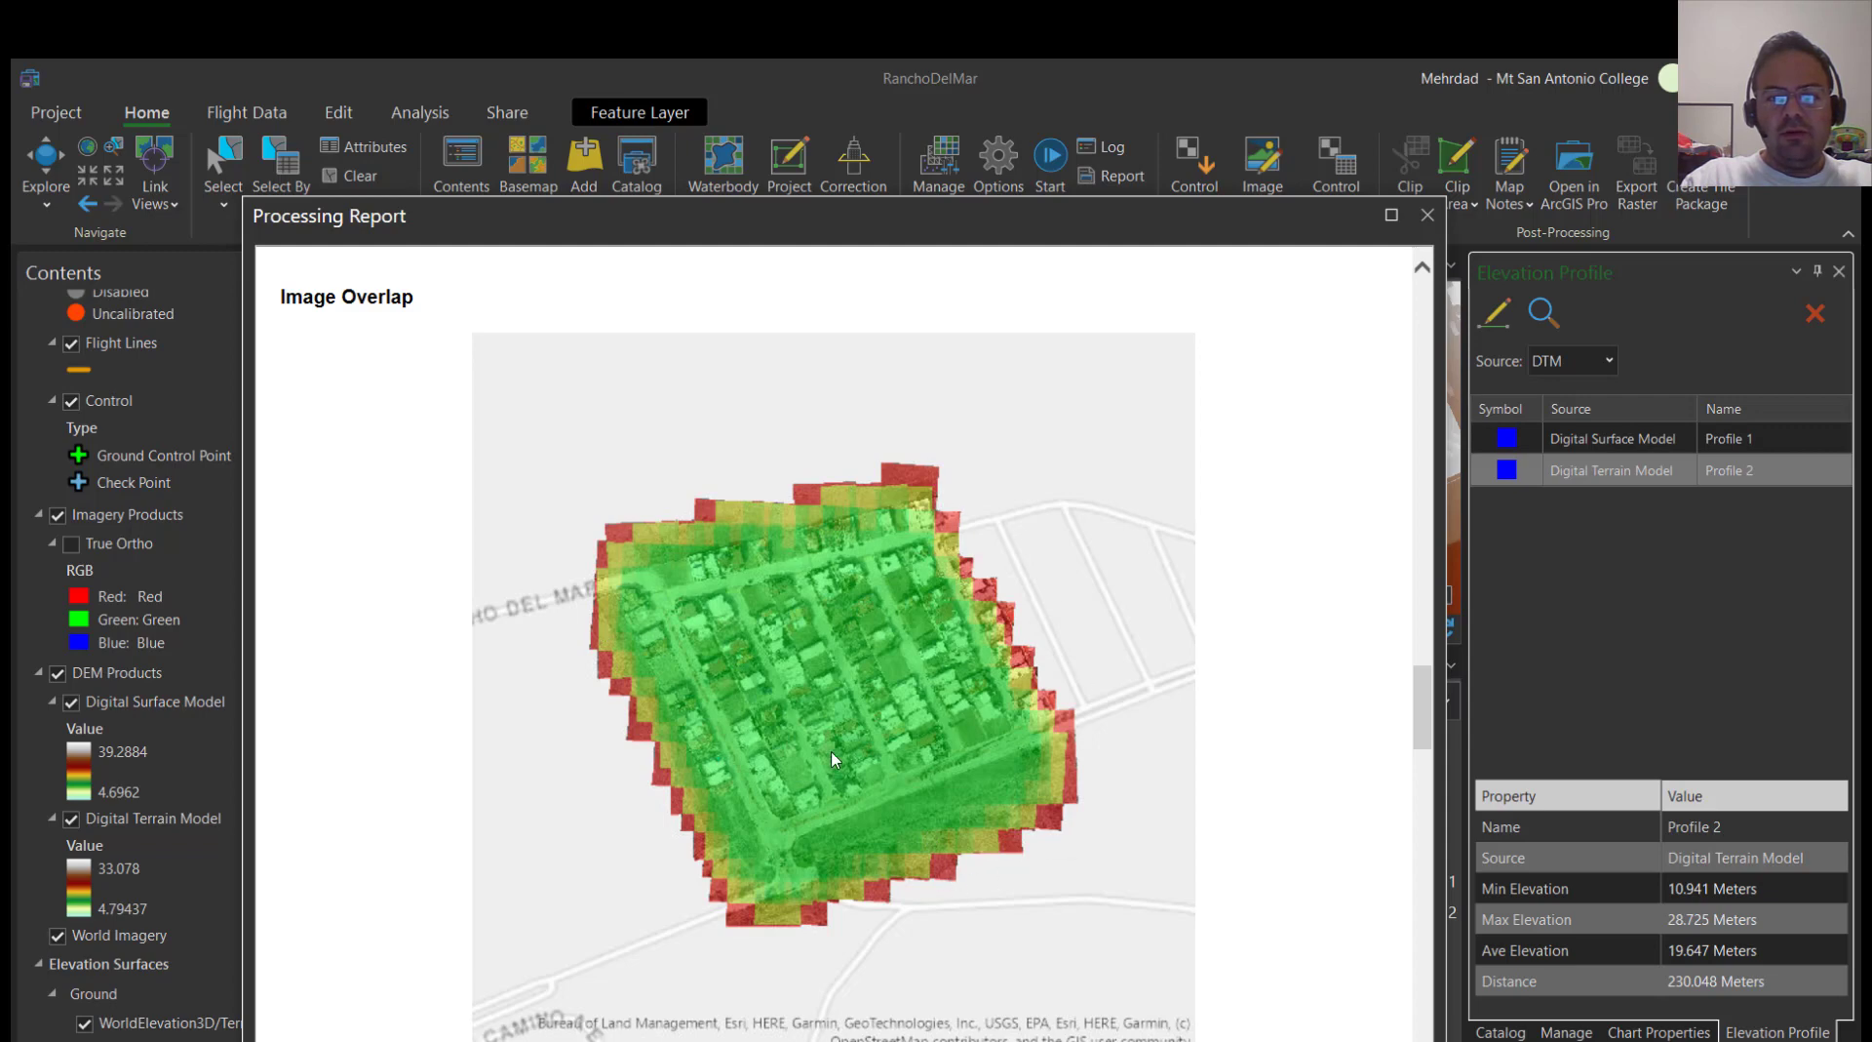
{"action": "scroll", "coordinate": [986, 693], "scroll_direction": "down", "scroll_amount": 5}
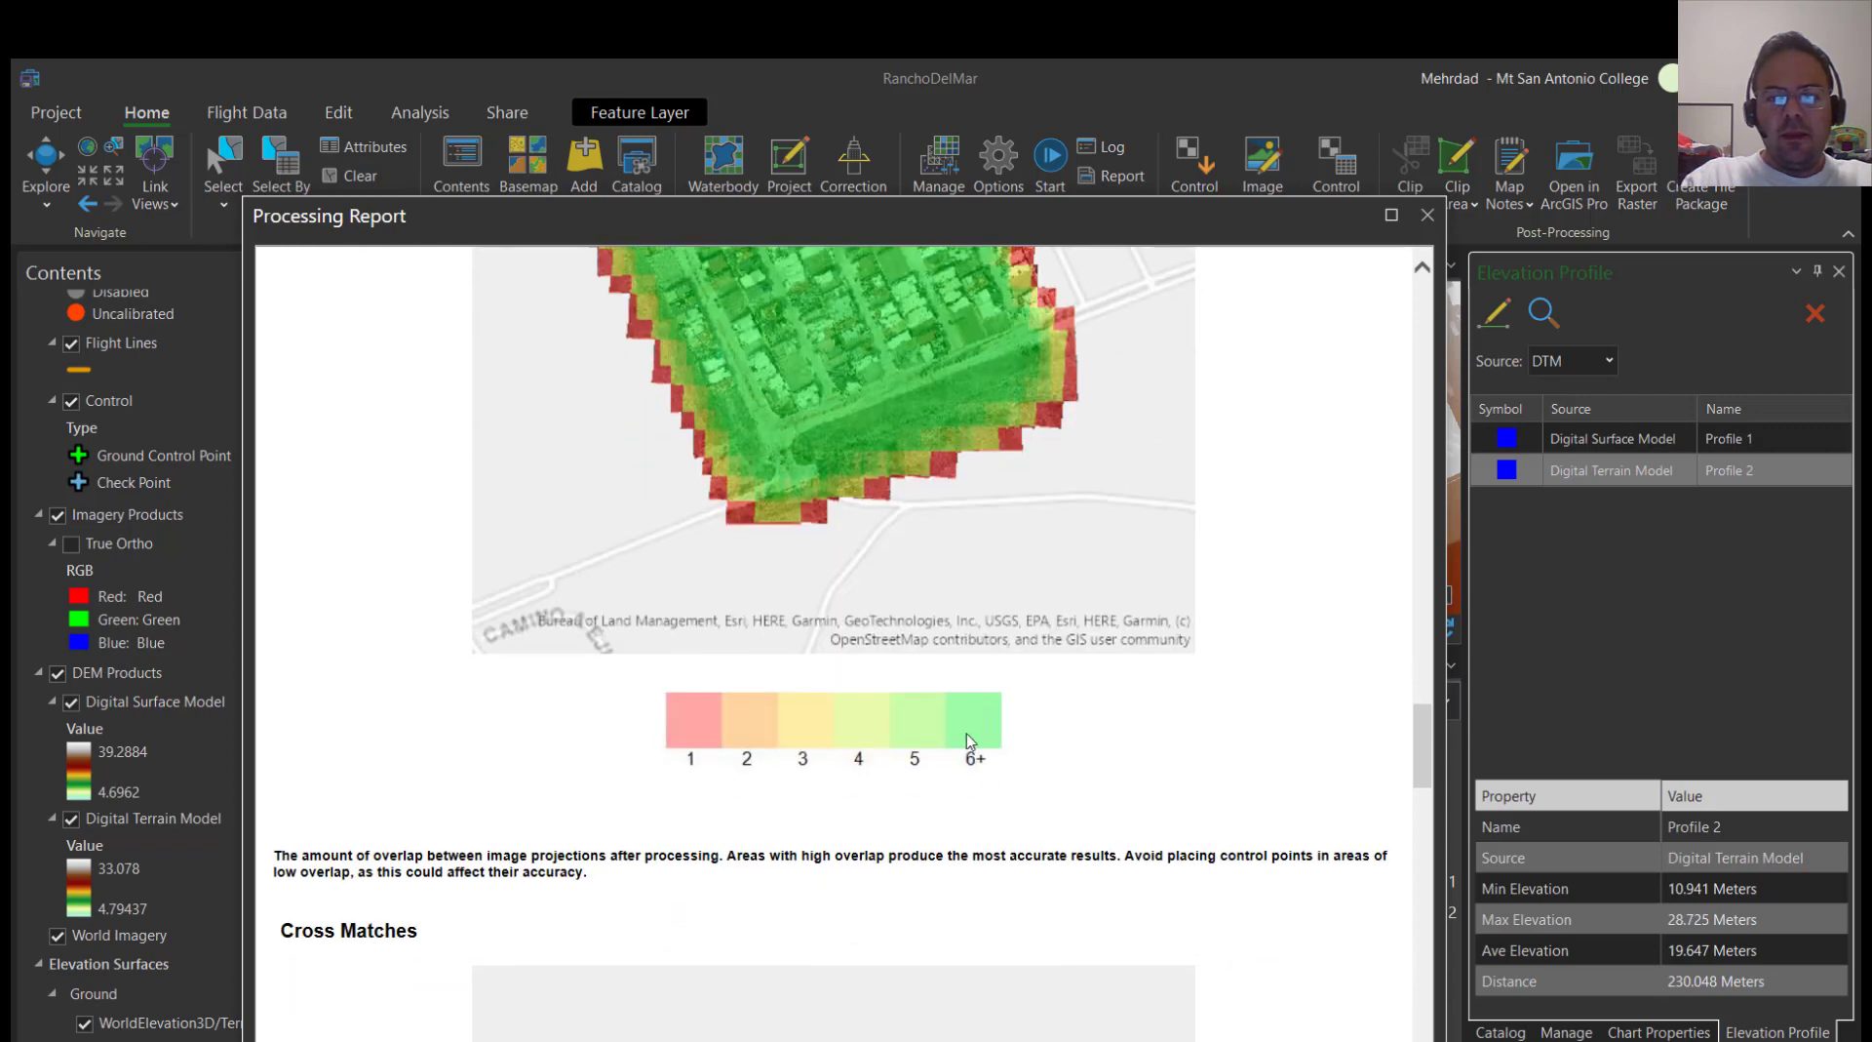
{"action": "scroll", "coordinate": [860, 687], "scroll_direction": "up", "scroll_amount": 4}
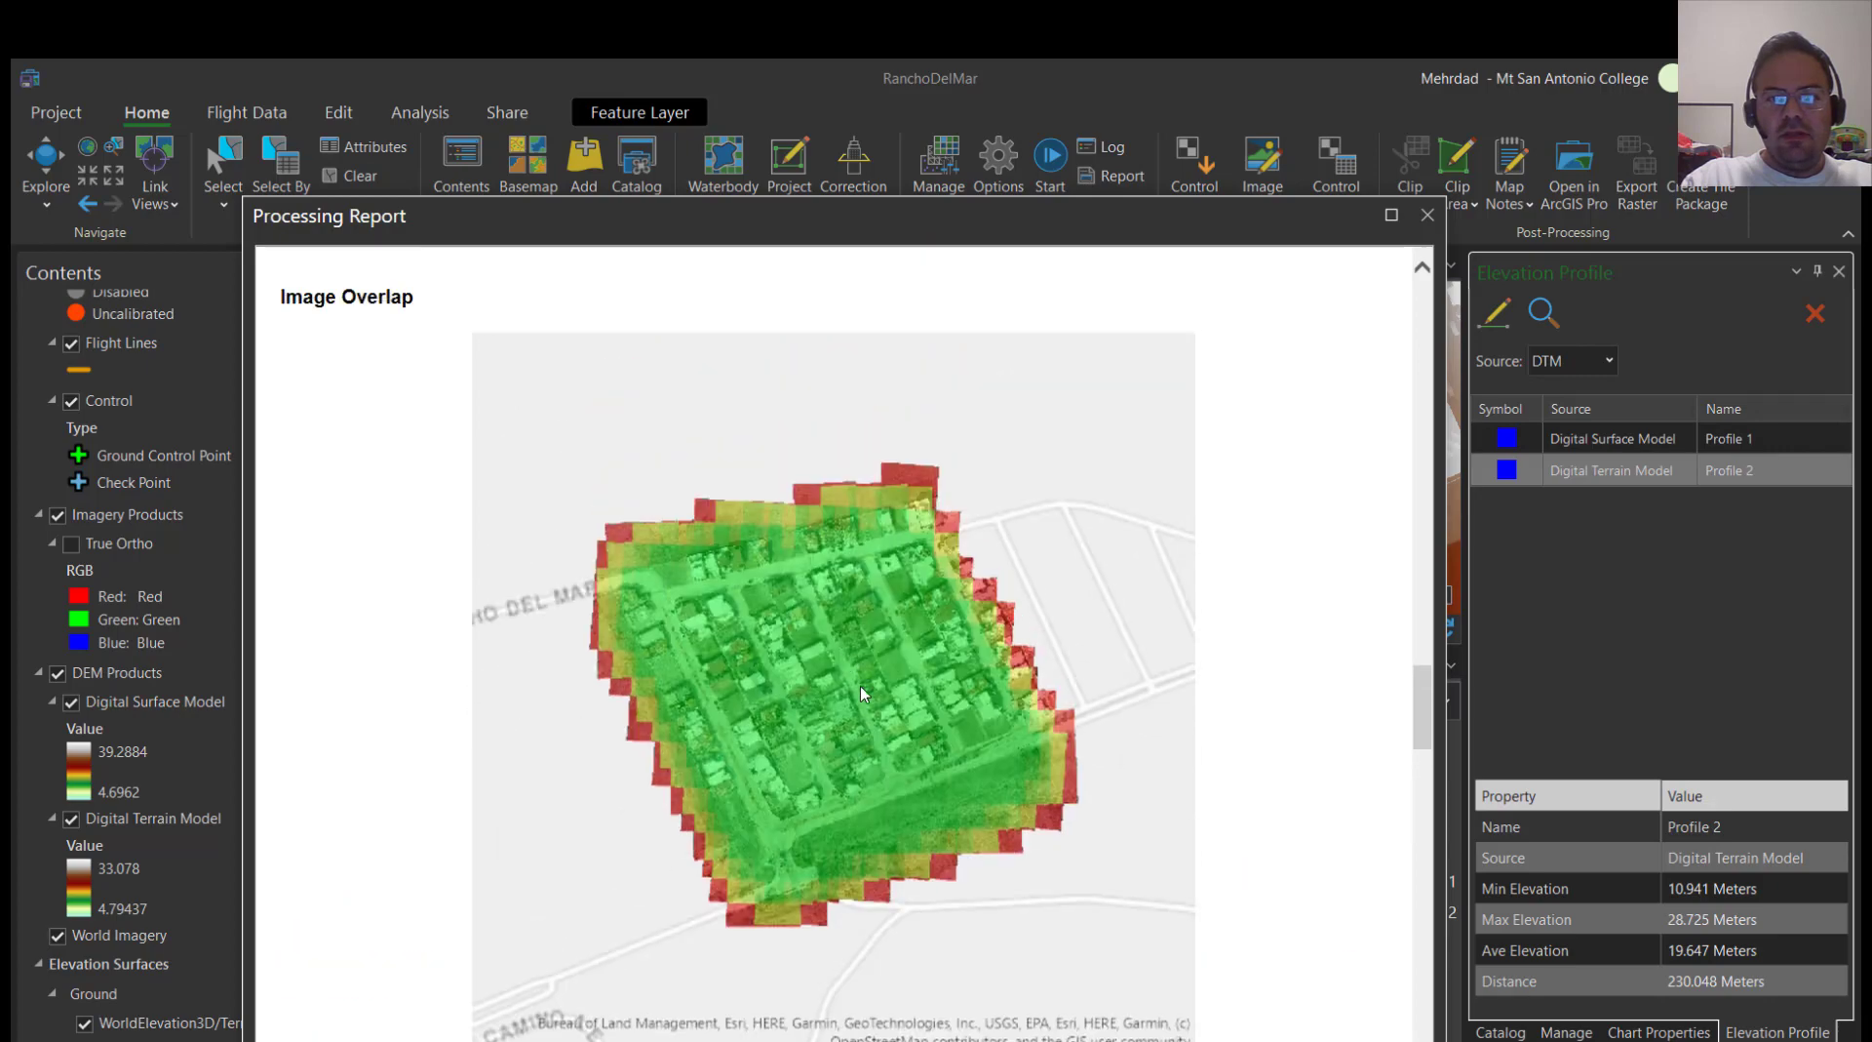
Examine the report's cross matches map, solution points table and Dense Matching summary
{"action": "scroll", "coordinate": [862, 693], "scroll_direction": "down", "scroll_amount": 4}
{"action": "scroll", "coordinate": [607, 790], "scroll_direction": "down", "scroll_amount": 4}
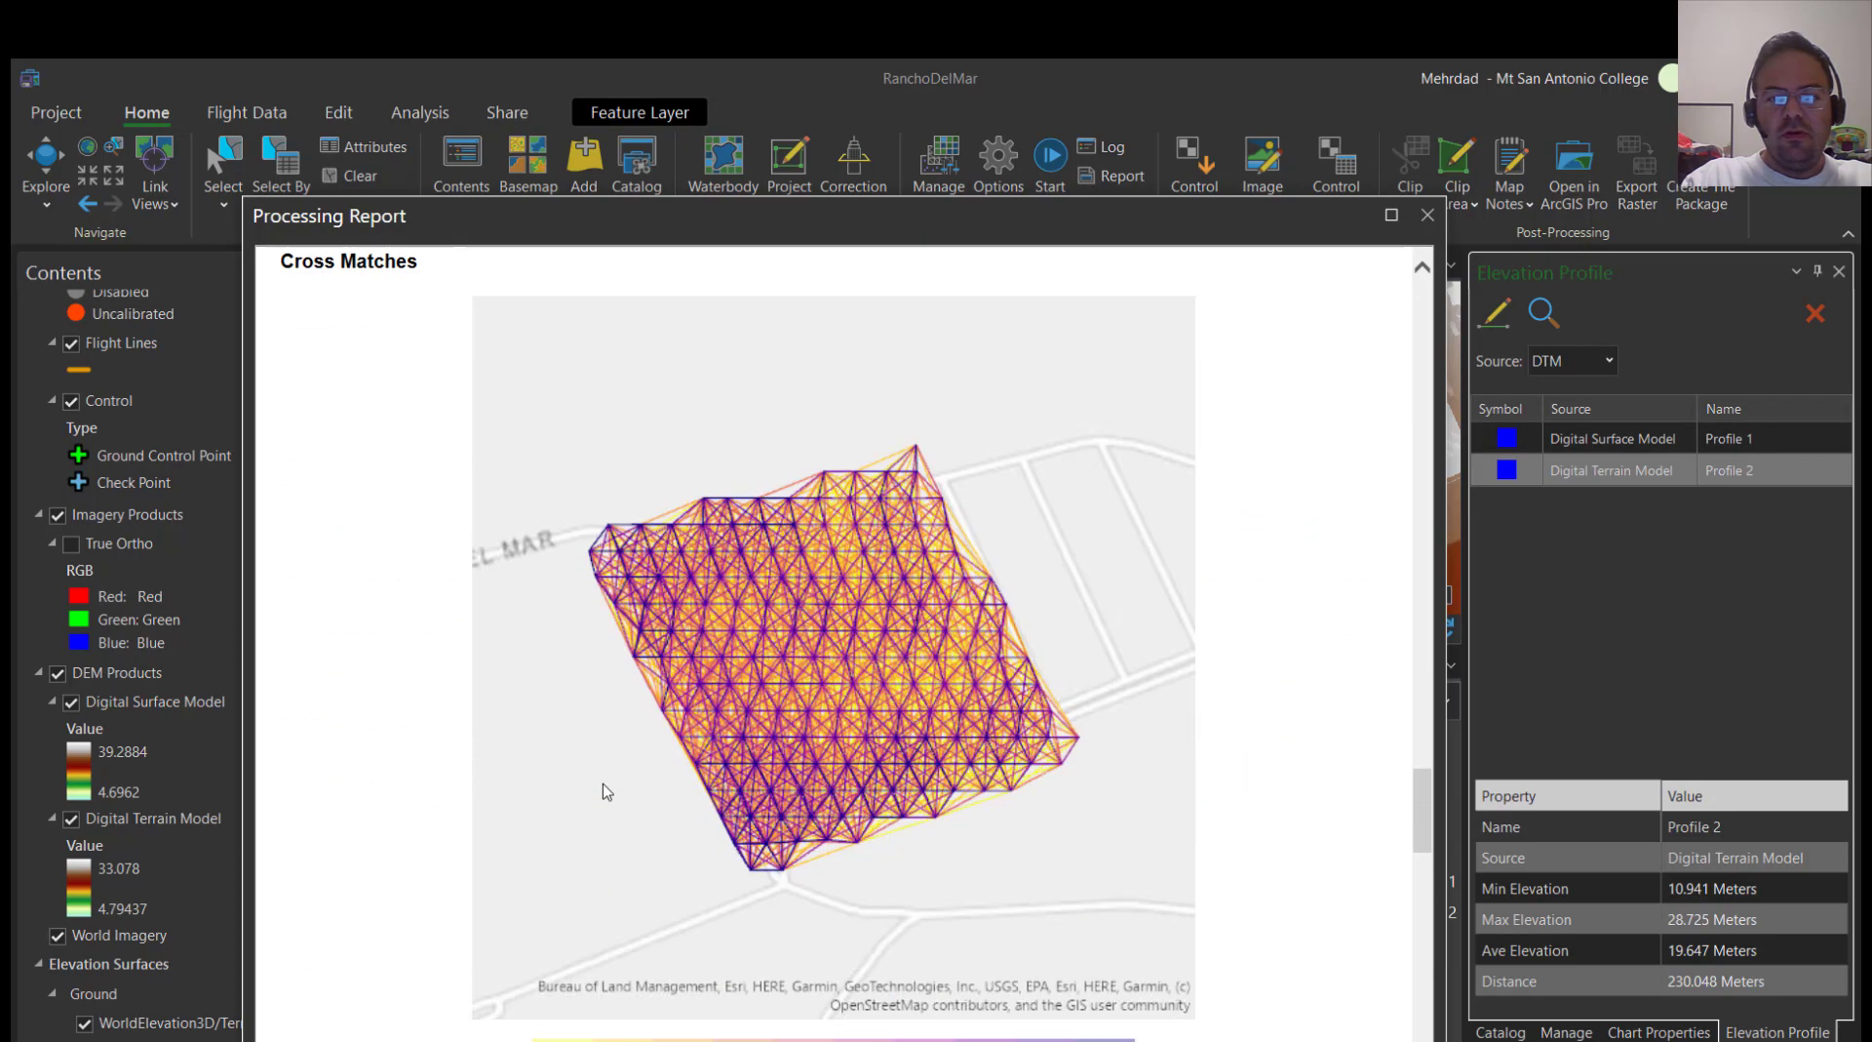
{"action": "scroll", "coordinate": [740, 751], "scroll_direction": "up", "scroll_amount": 1}
{"action": "scroll", "coordinate": [770, 722], "scroll_direction": "down", "scroll_amount": 9}
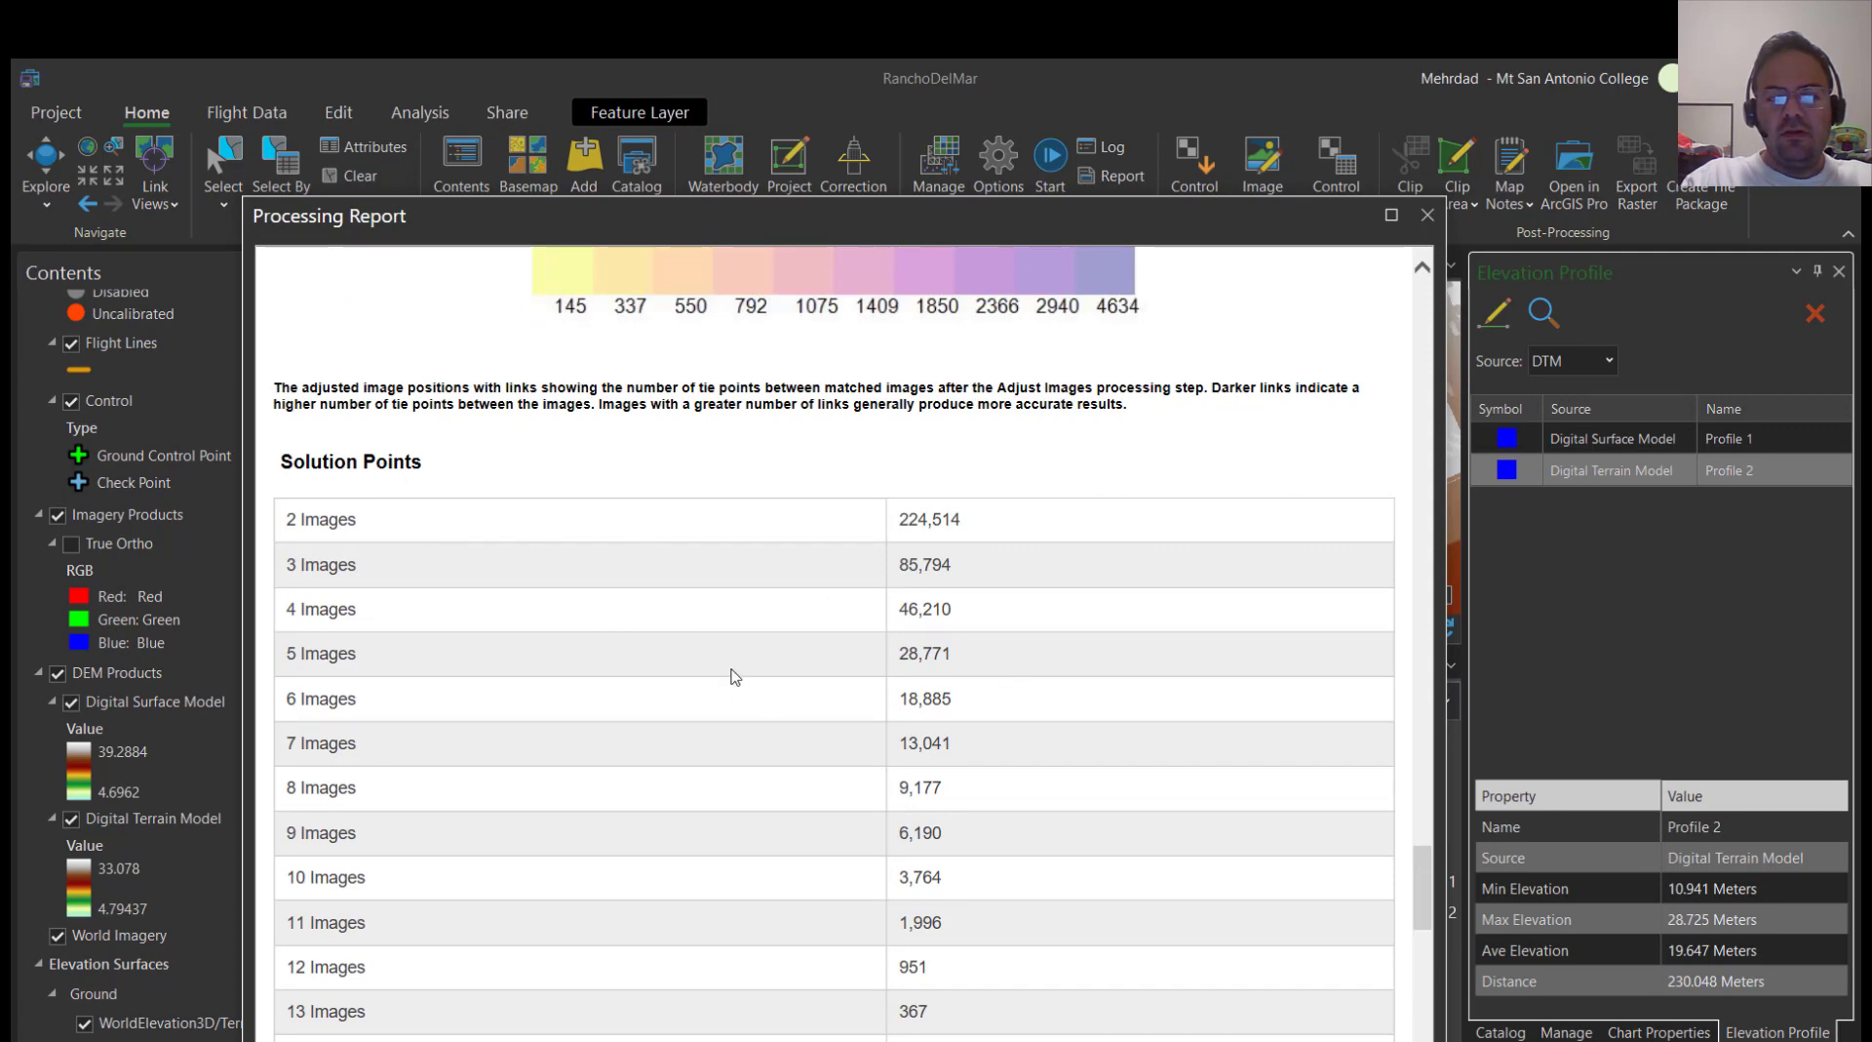
{"action": "scroll", "coordinate": [734, 678], "scroll_direction": "down", "scroll_amount": 3}
{"action": "scroll", "coordinate": [734, 682], "scroll_direction": "down", "scroll_amount": 3}
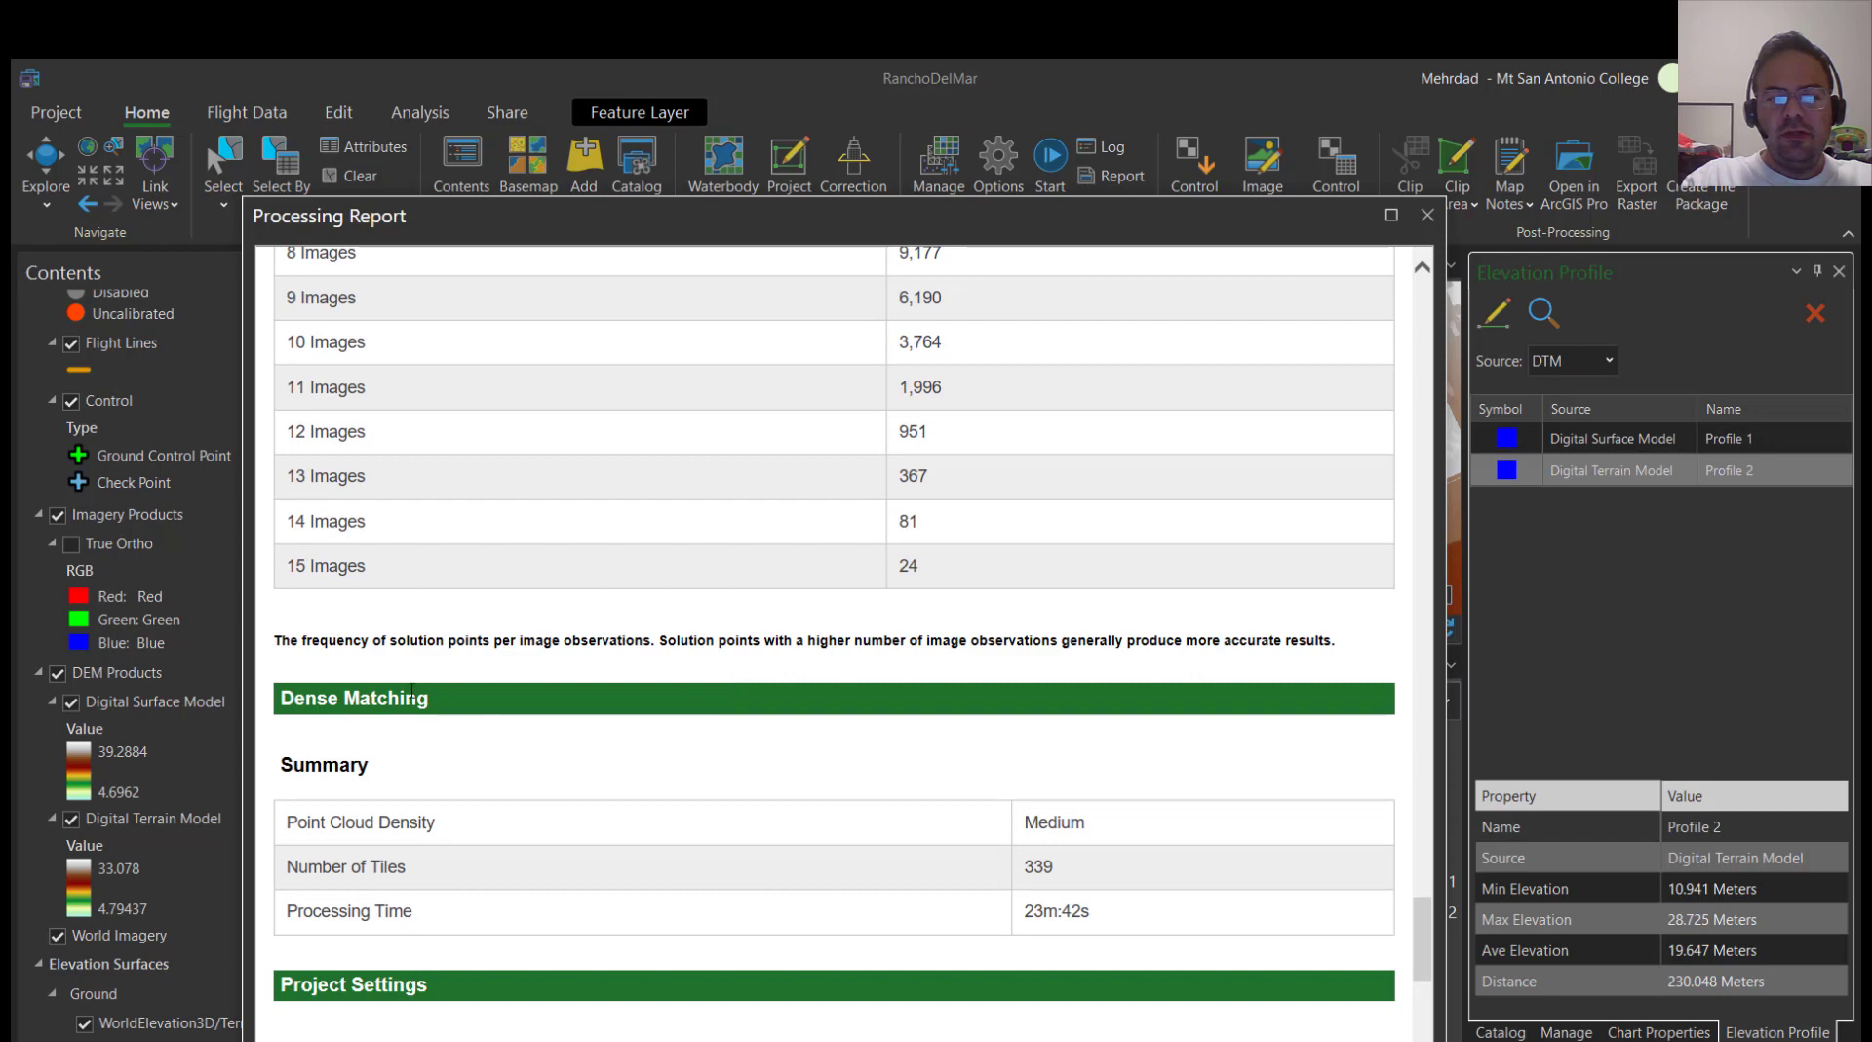
Review the system information in the report's project settings, highlighting the hardware specifications and part of the operating system entry
{"action": "scroll", "coordinate": [580, 717], "scroll_direction": "down", "scroll_amount": 5}
{"action": "scroll", "coordinate": [547, 653], "scroll_direction": "down", "scroll_amount": 2}
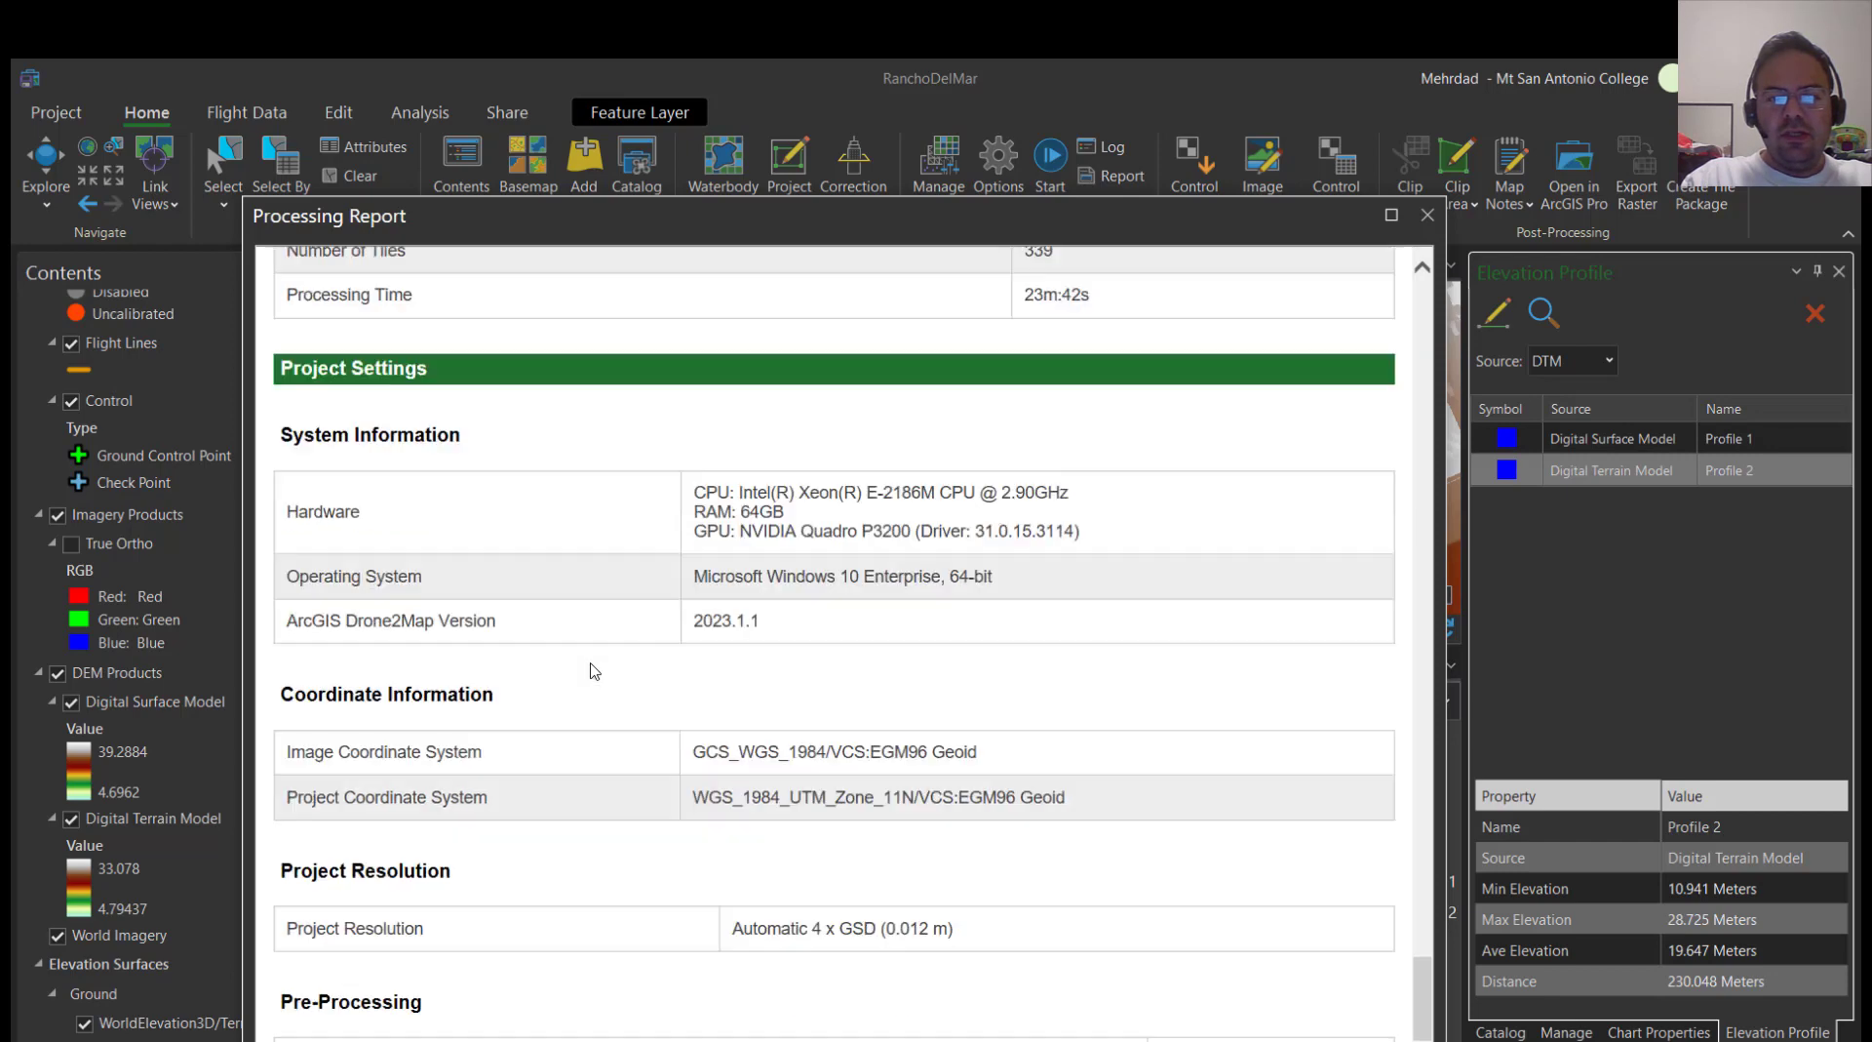
{"action": "scroll", "coordinate": [593, 671], "scroll_direction": "down", "scroll_amount": 1}
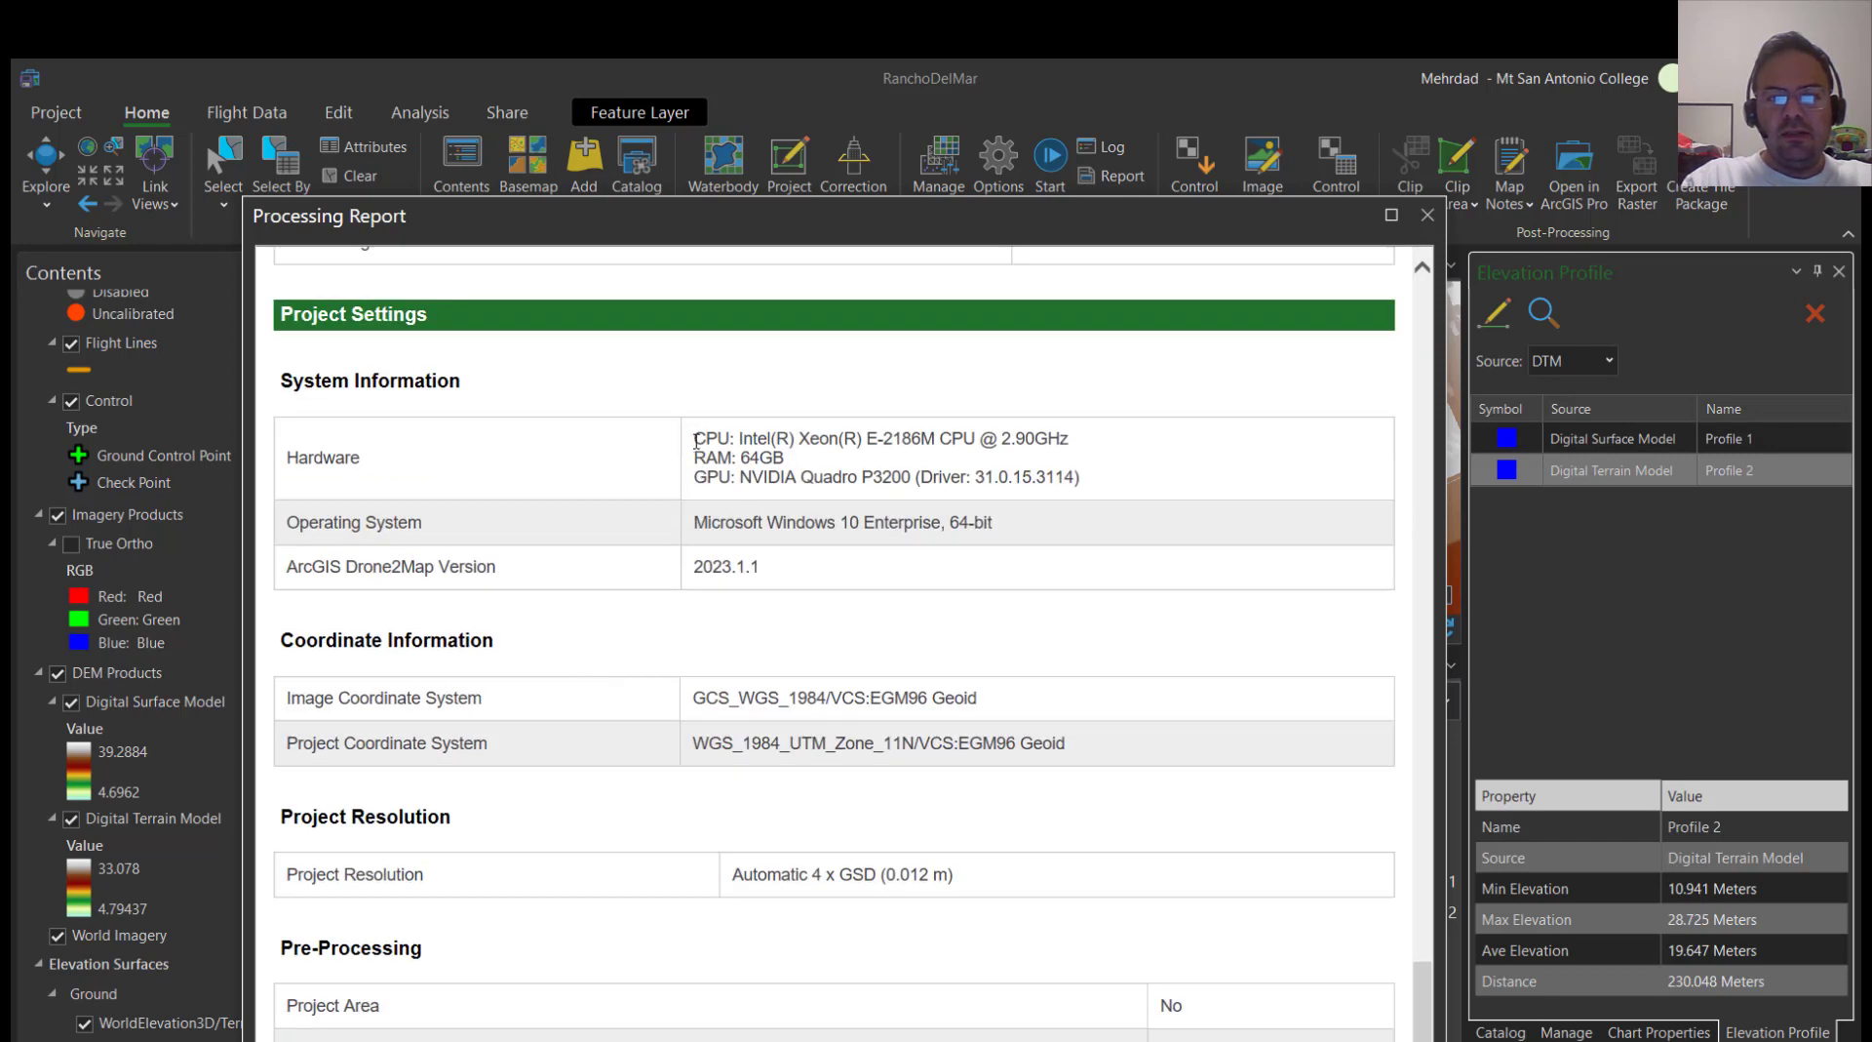
{"action": "left_click_drag", "start_coordinate": [695, 441], "coordinate": [1084, 475]}
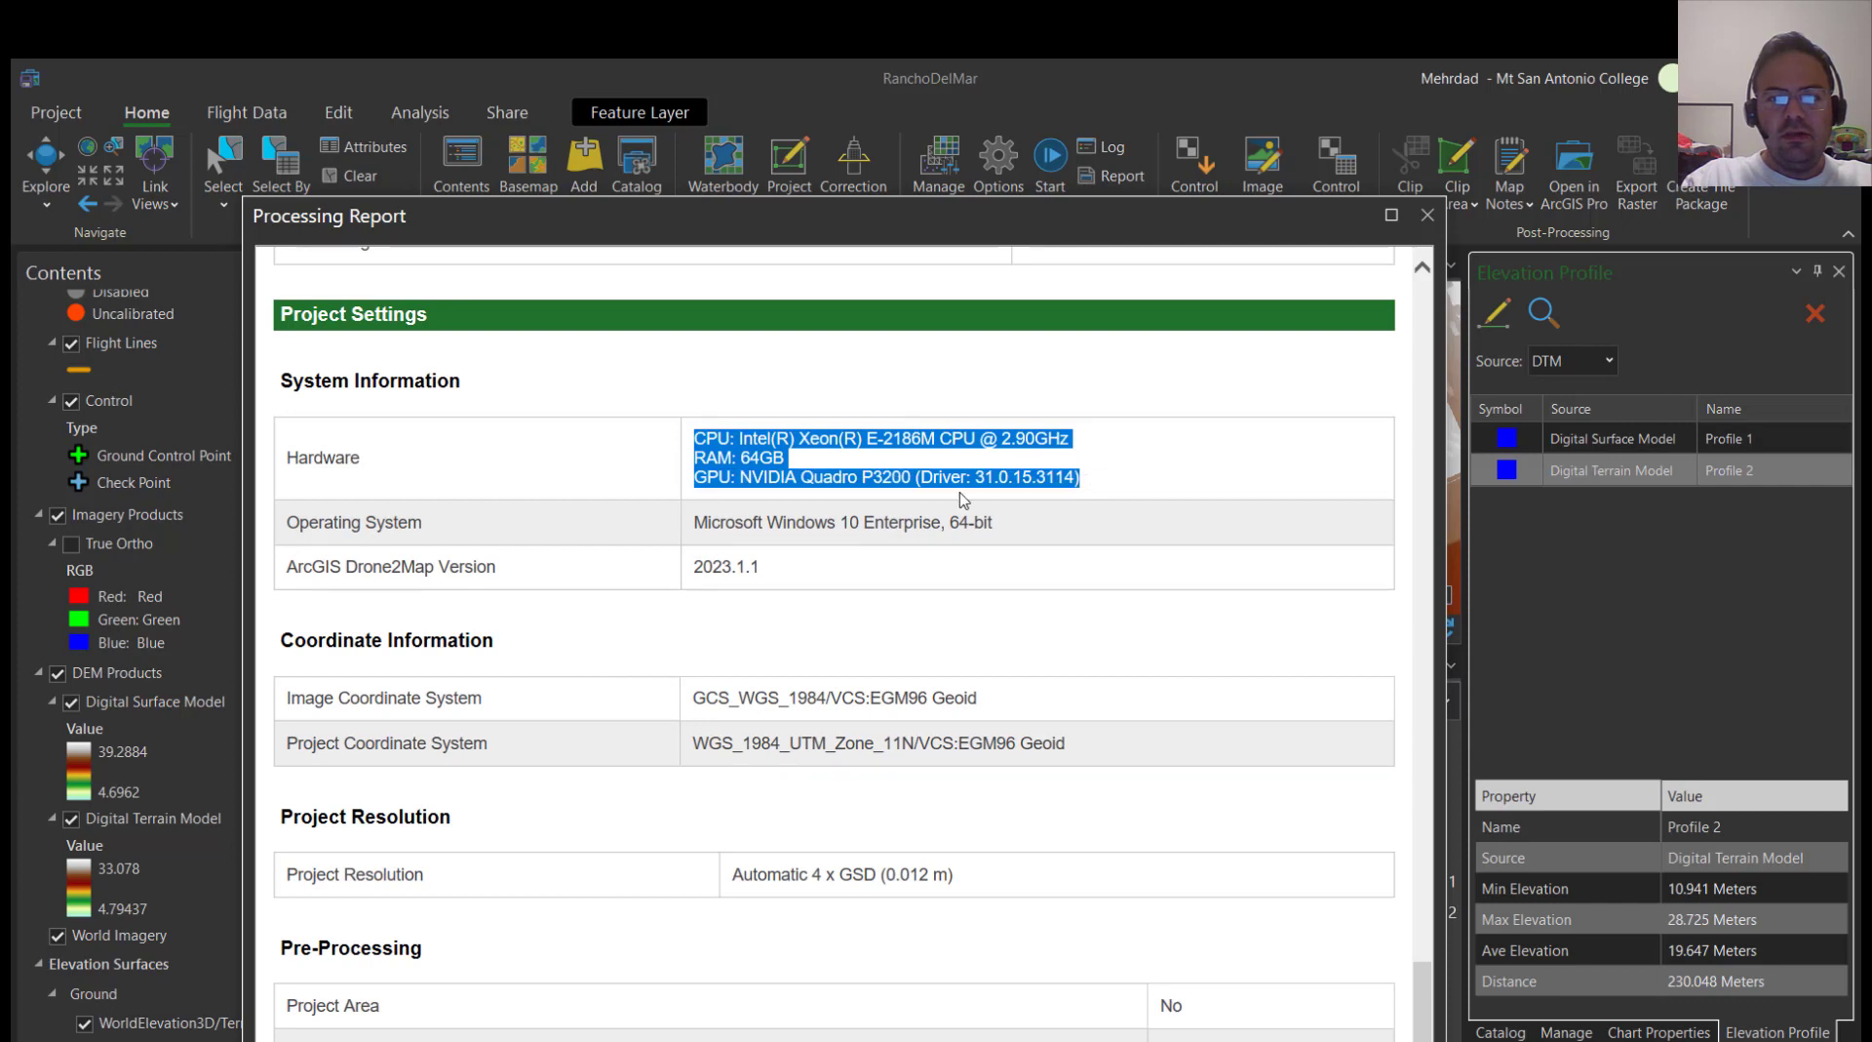
{"action": "left_click_drag", "start_coordinate": [860, 521], "coordinate": [846, 525]}
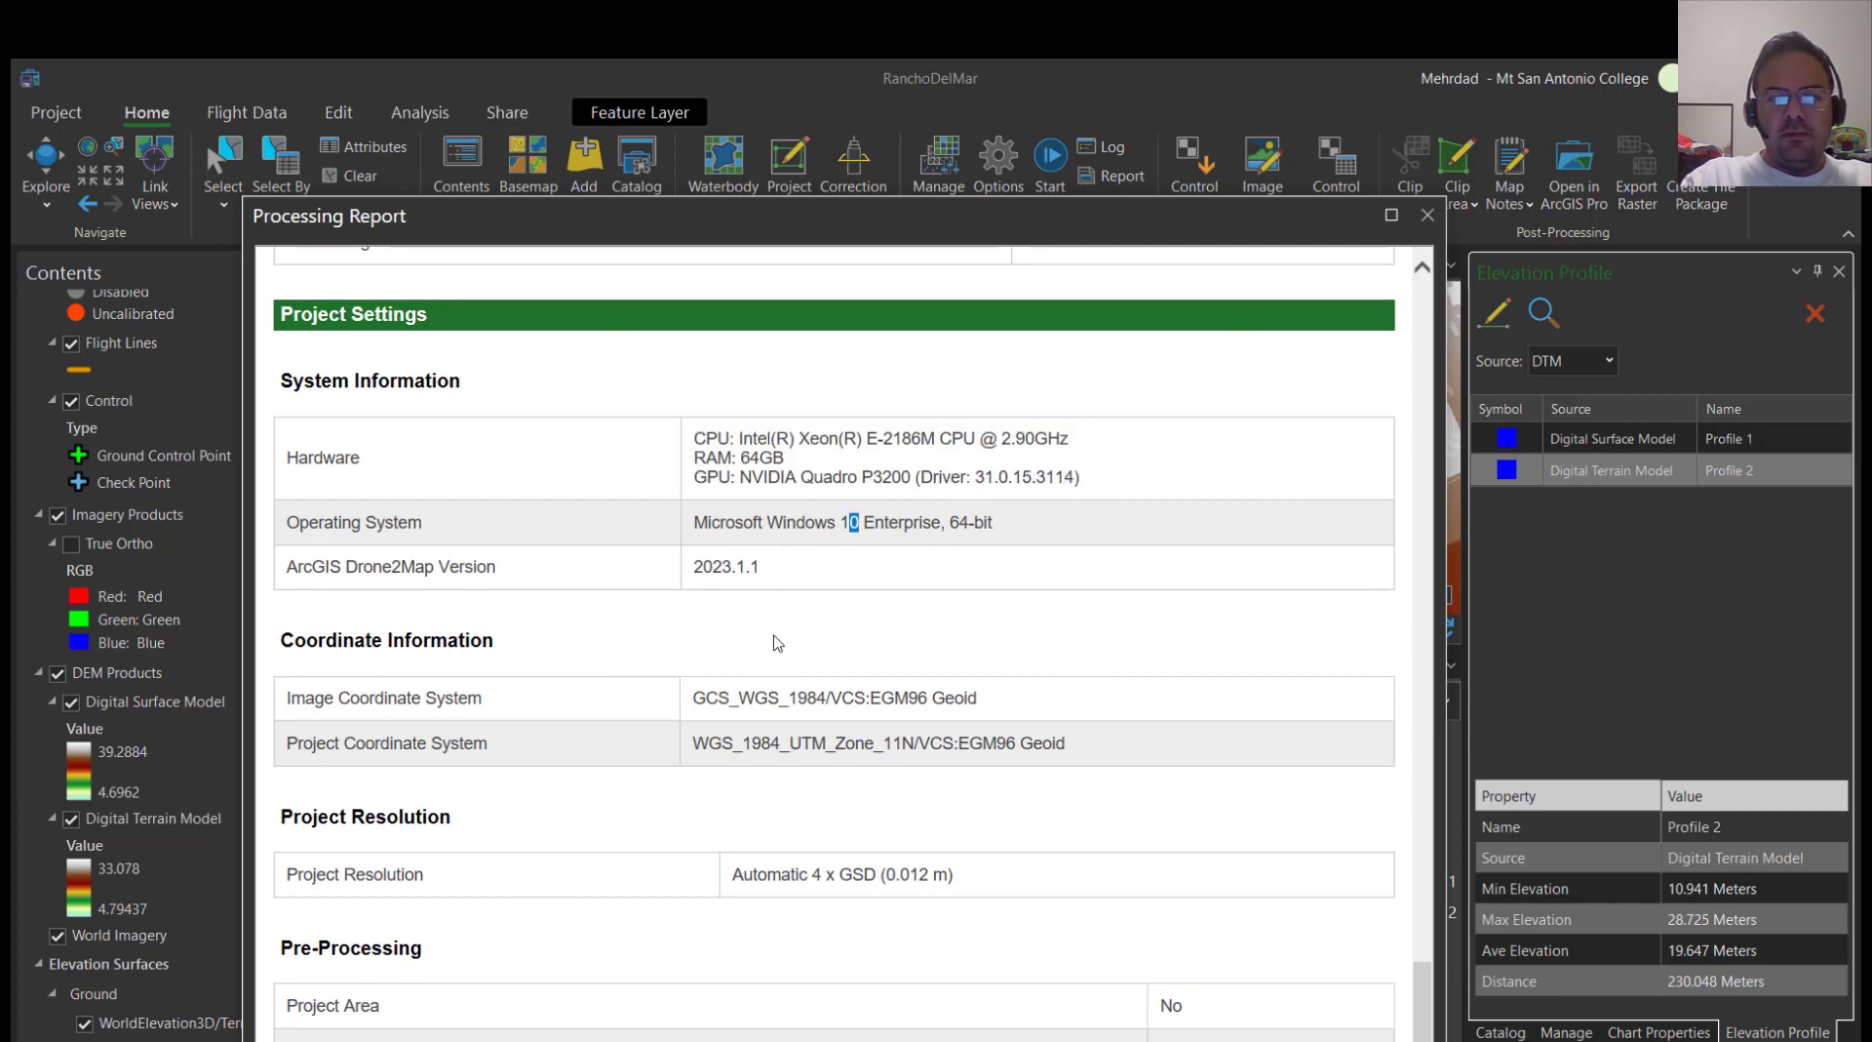
Check the report's coordinate systems, project resolution and 2D product processing times, and close the report
{"action": "scroll", "coordinate": [713, 722], "scroll_direction": "down", "scroll_amount": 3}
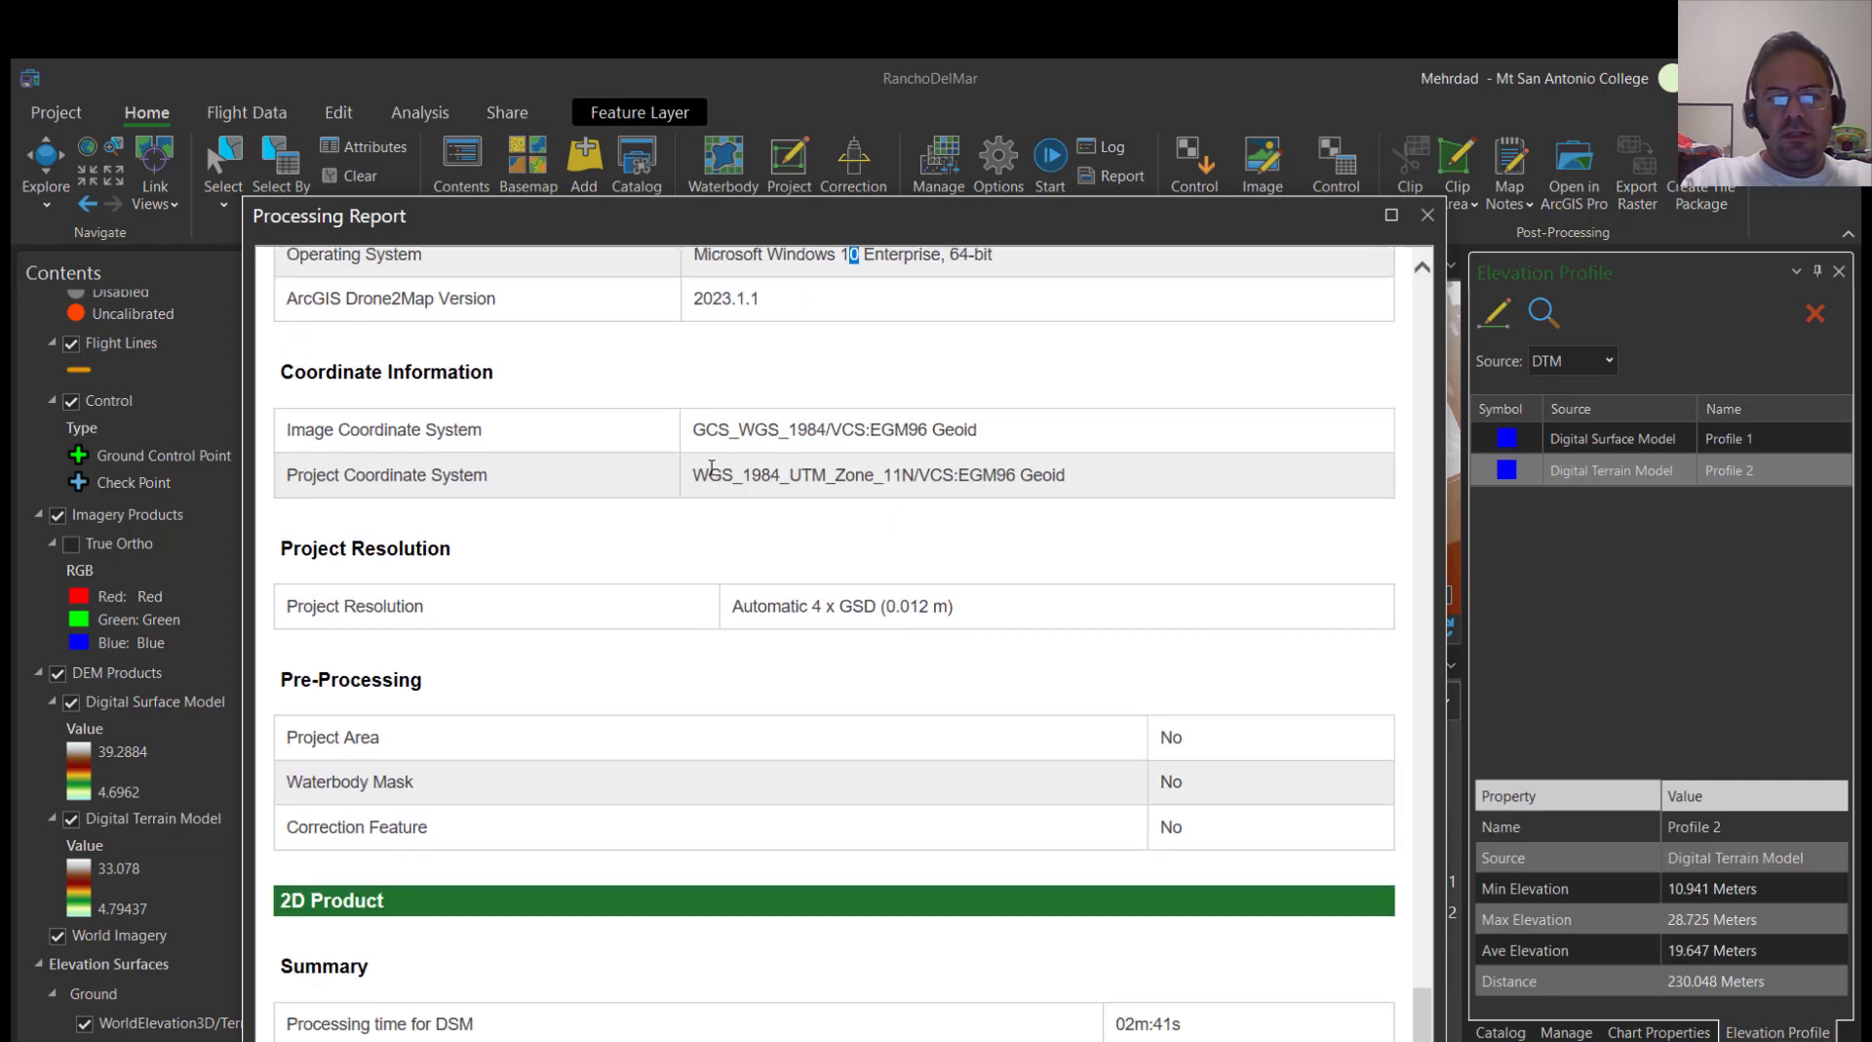
{"action": "scroll", "coordinate": [723, 618], "scroll_direction": "down", "scroll_amount": 3}
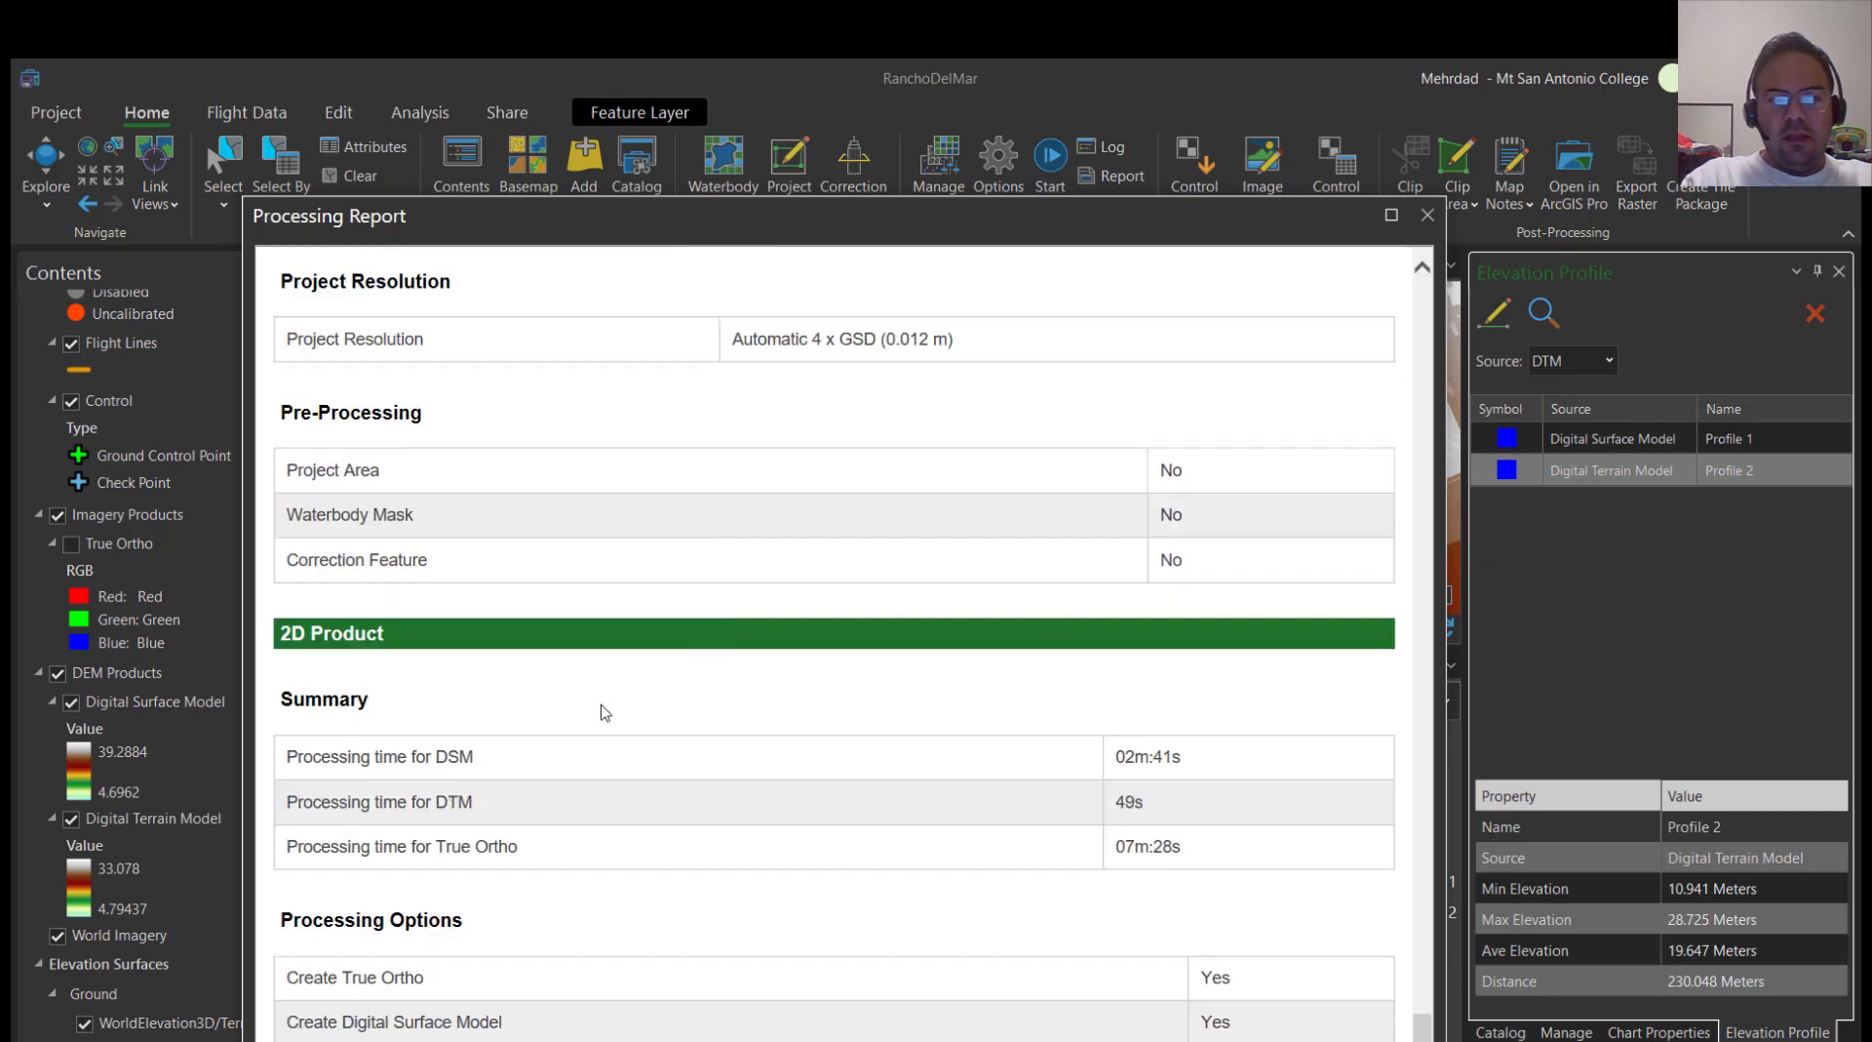
{"action": "scroll", "coordinate": [603, 713], "scroll_direction": "down", "scroll_amount": 2}
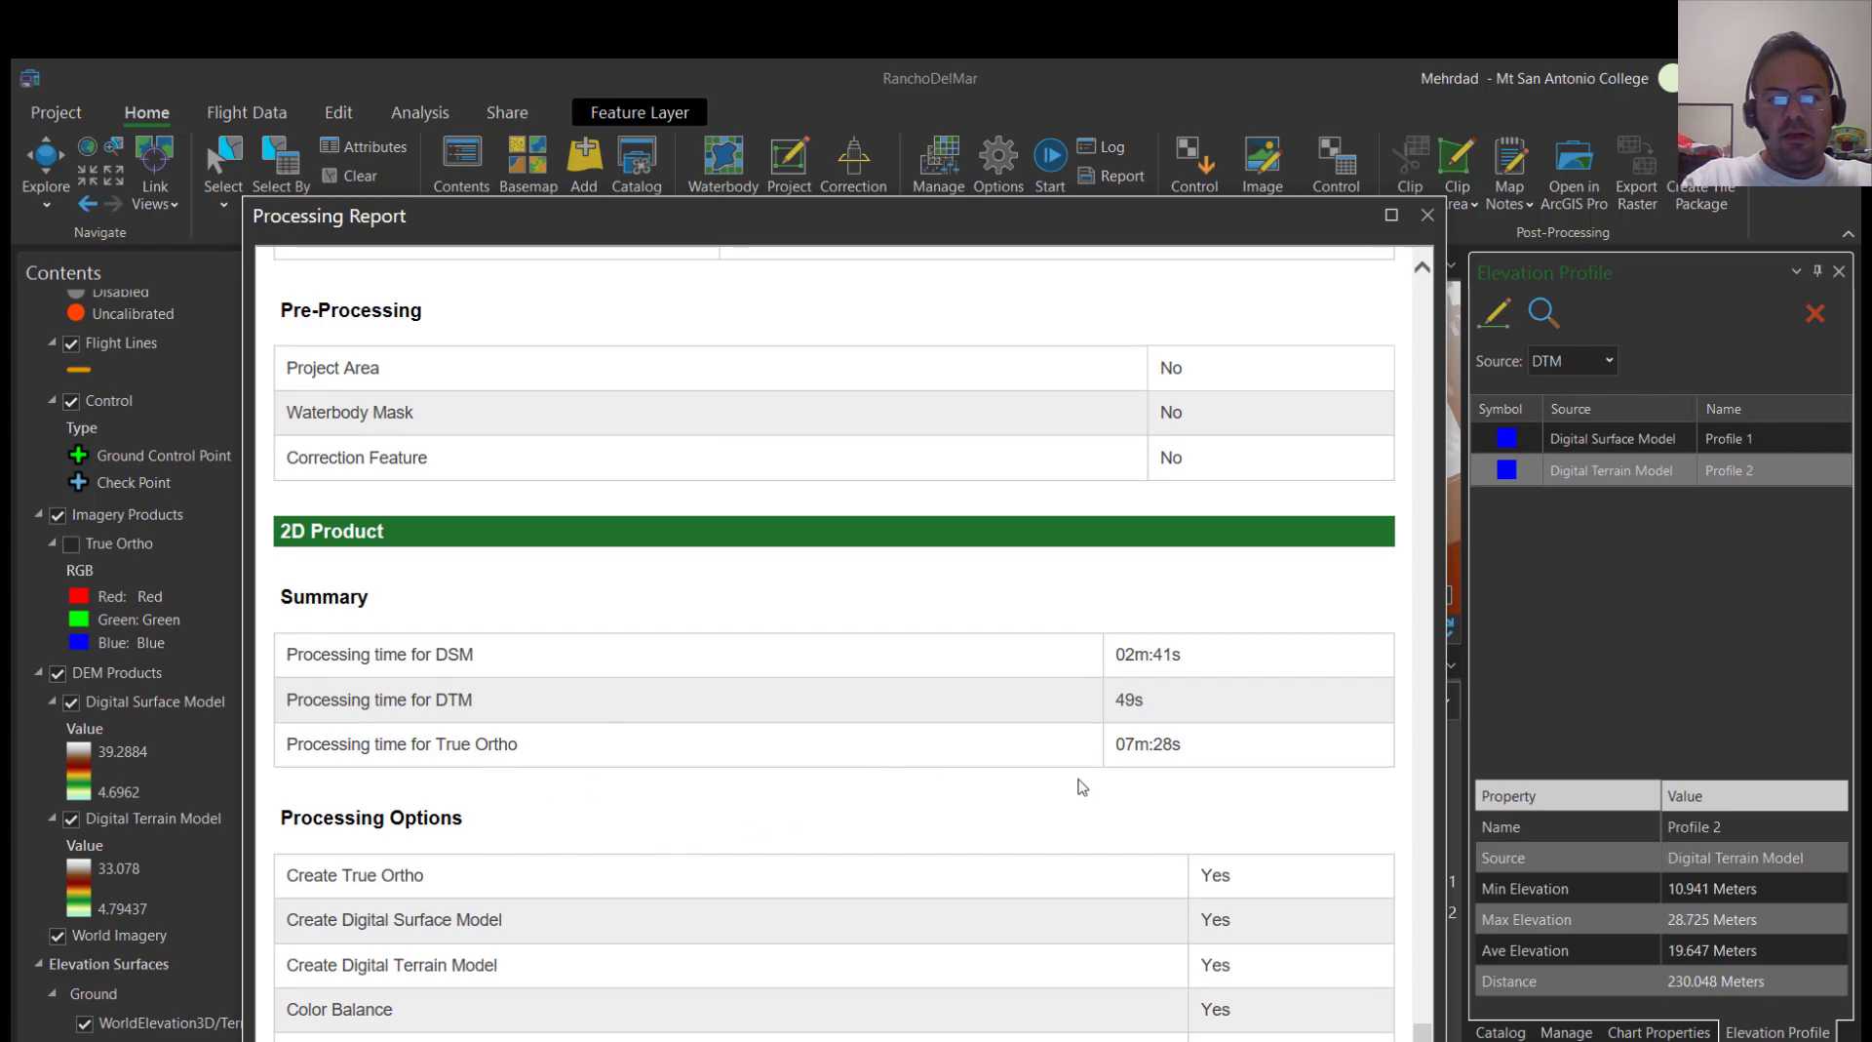
{"action": "double_click", "coordinate": [1108, 216]}
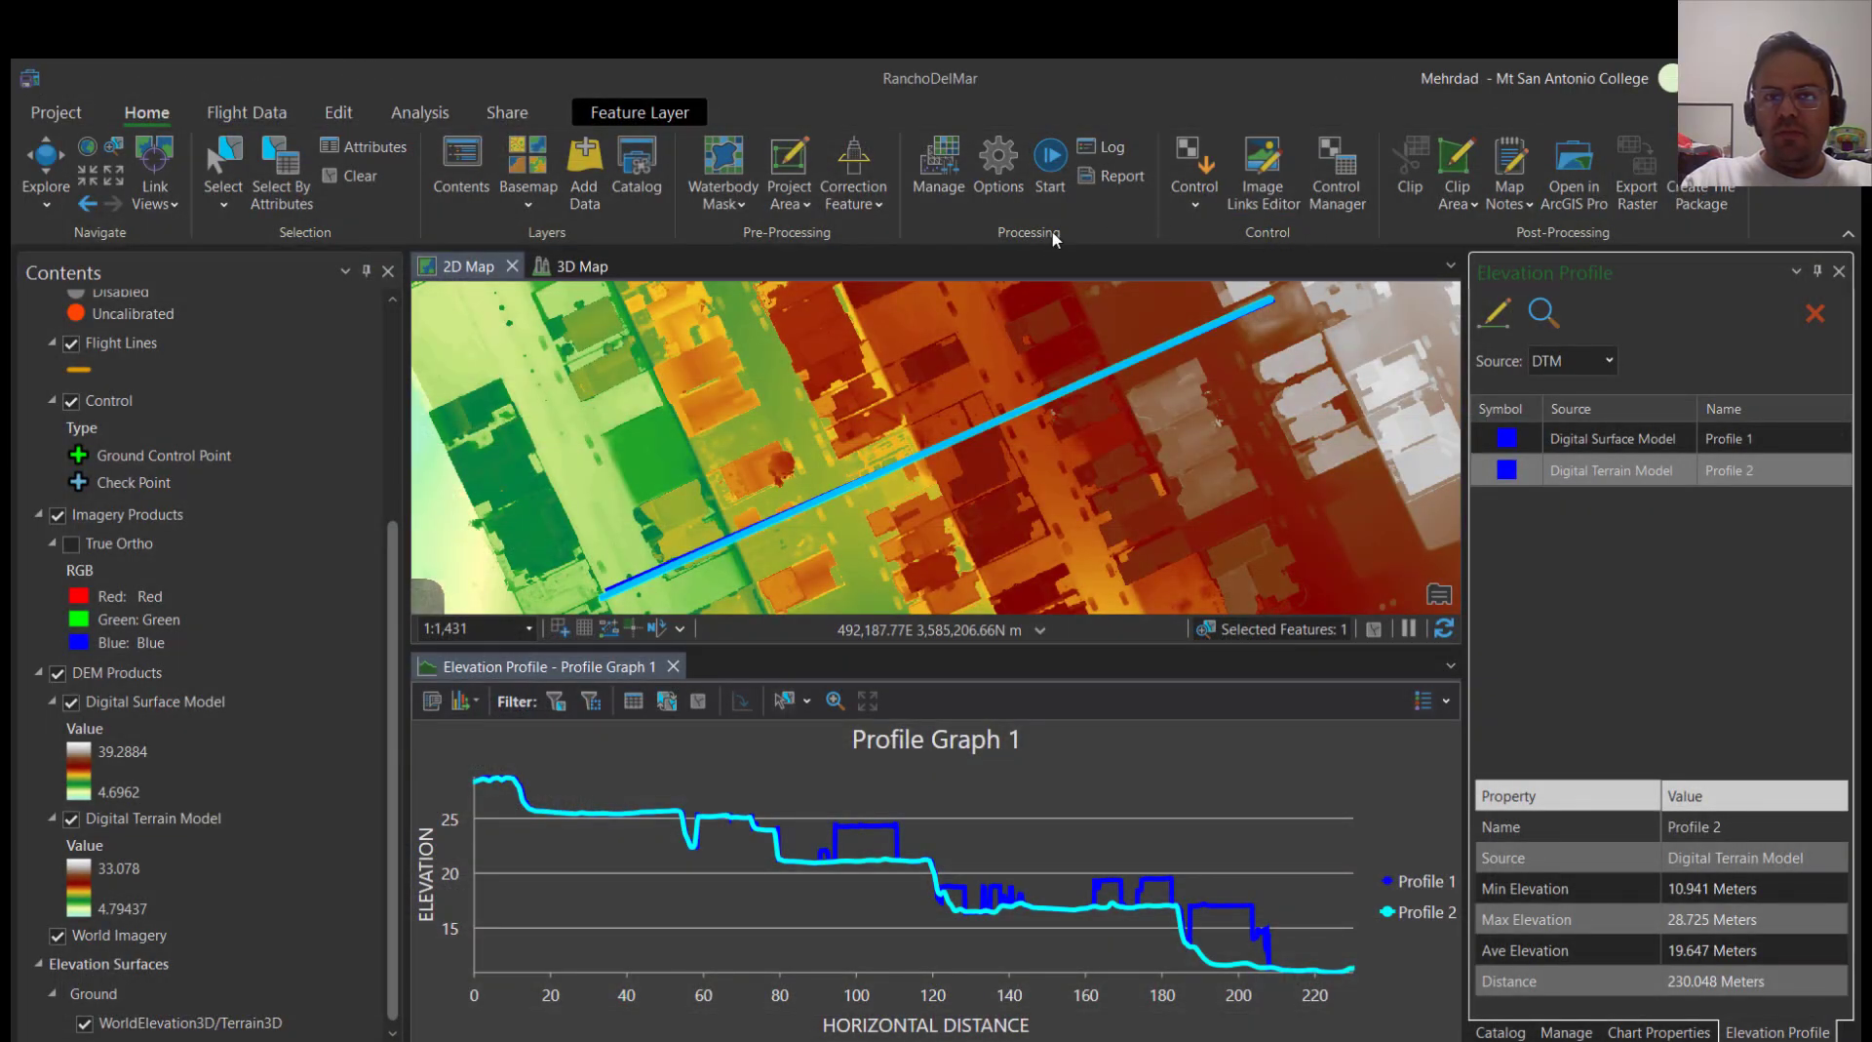
Look over the available sharing, analysis, editing and flight data tools, including the raster editing options for the True Ortho
{"action": "left_click", "coordinate": [508, 114]}
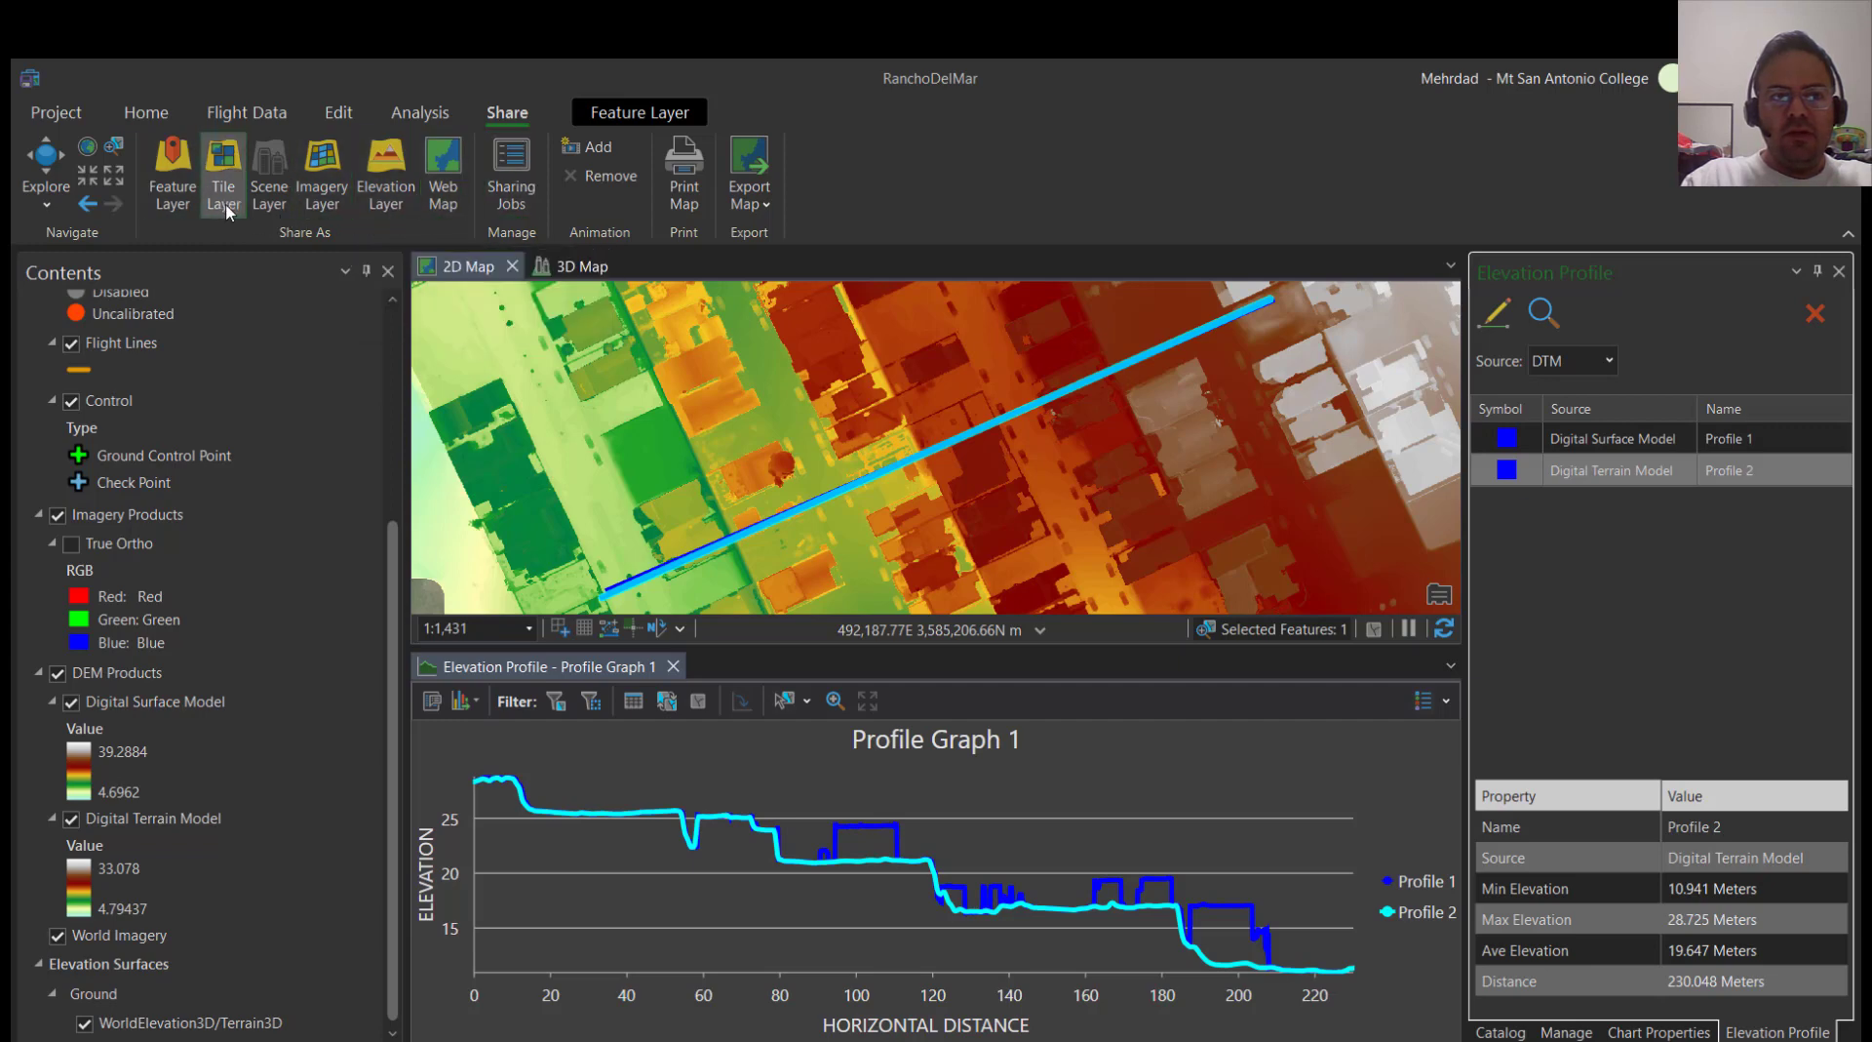
{"action": "left_click", "coordinate": [434, 119]}
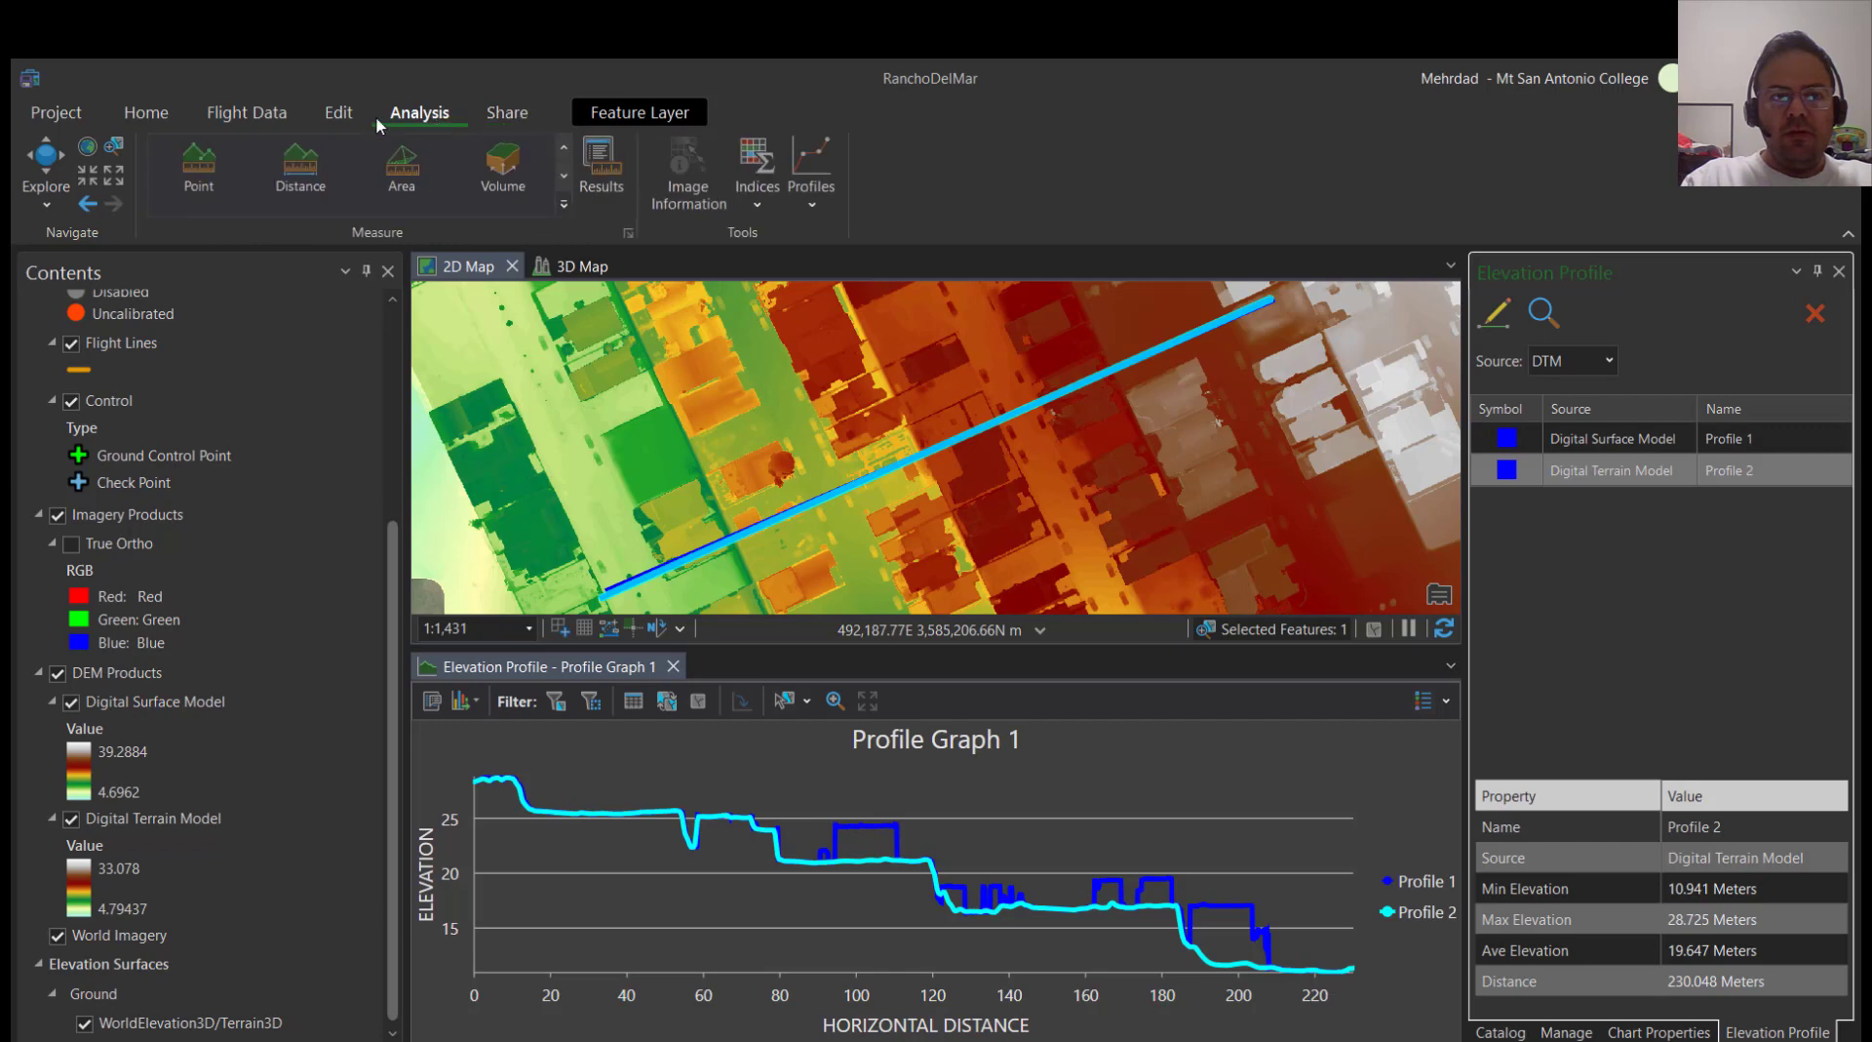
{"action": "left_click", "coordinate": [340, 115]}
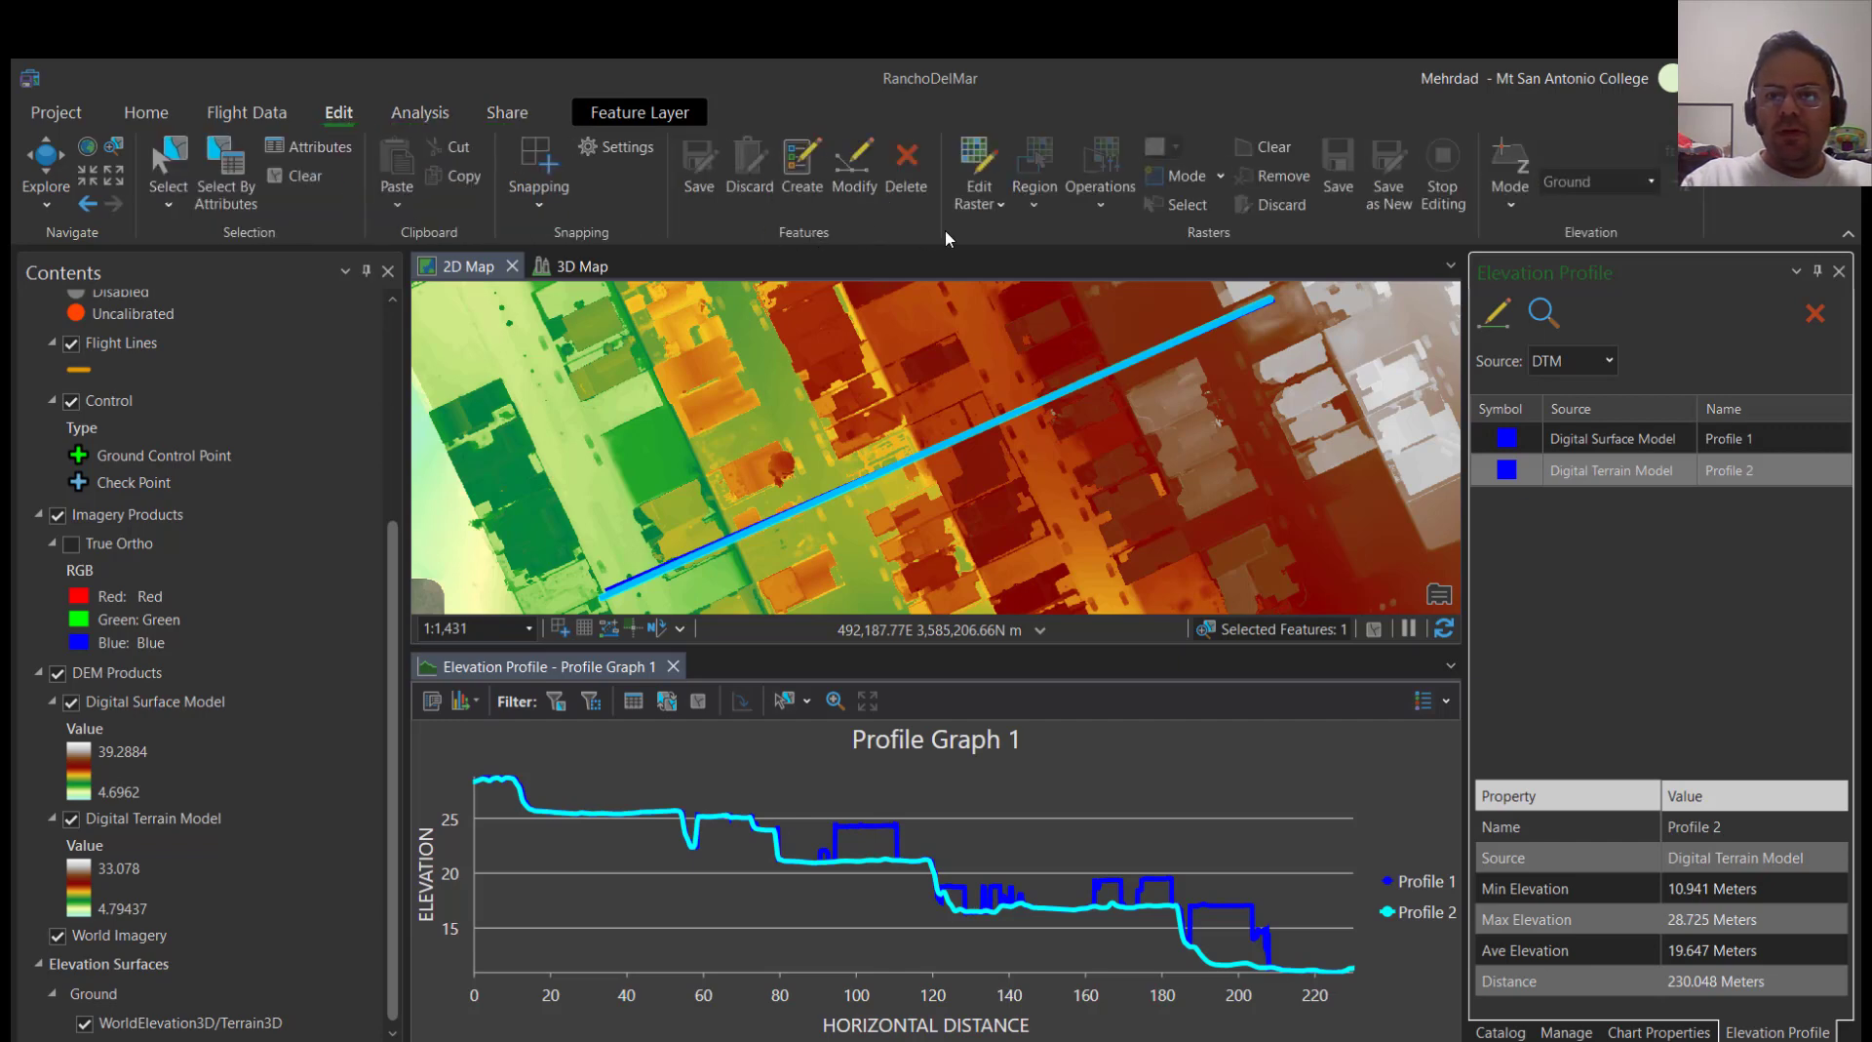
{"action": "left_click", "coordinate": [972, 216]}
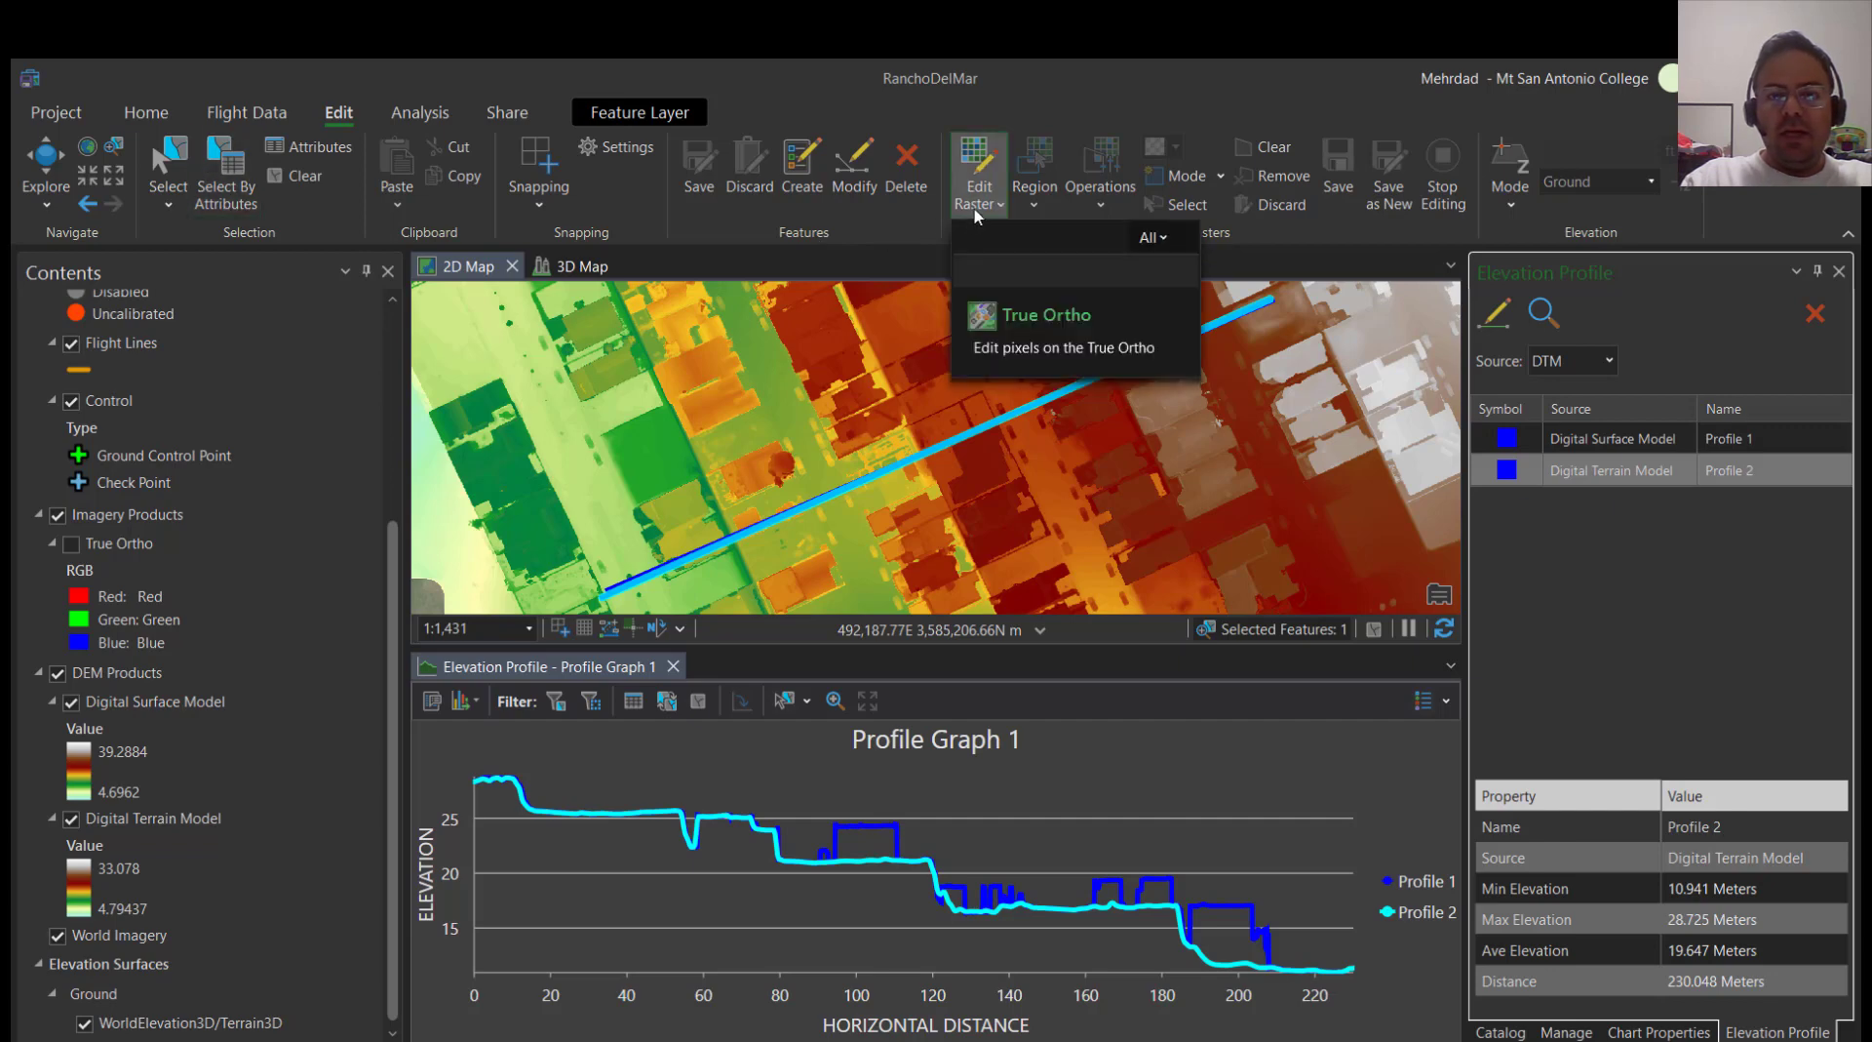
{"action": "left_click", "coordinate": [975, 209]}
{"action": "left_click", "coordinate": [266, 115]}
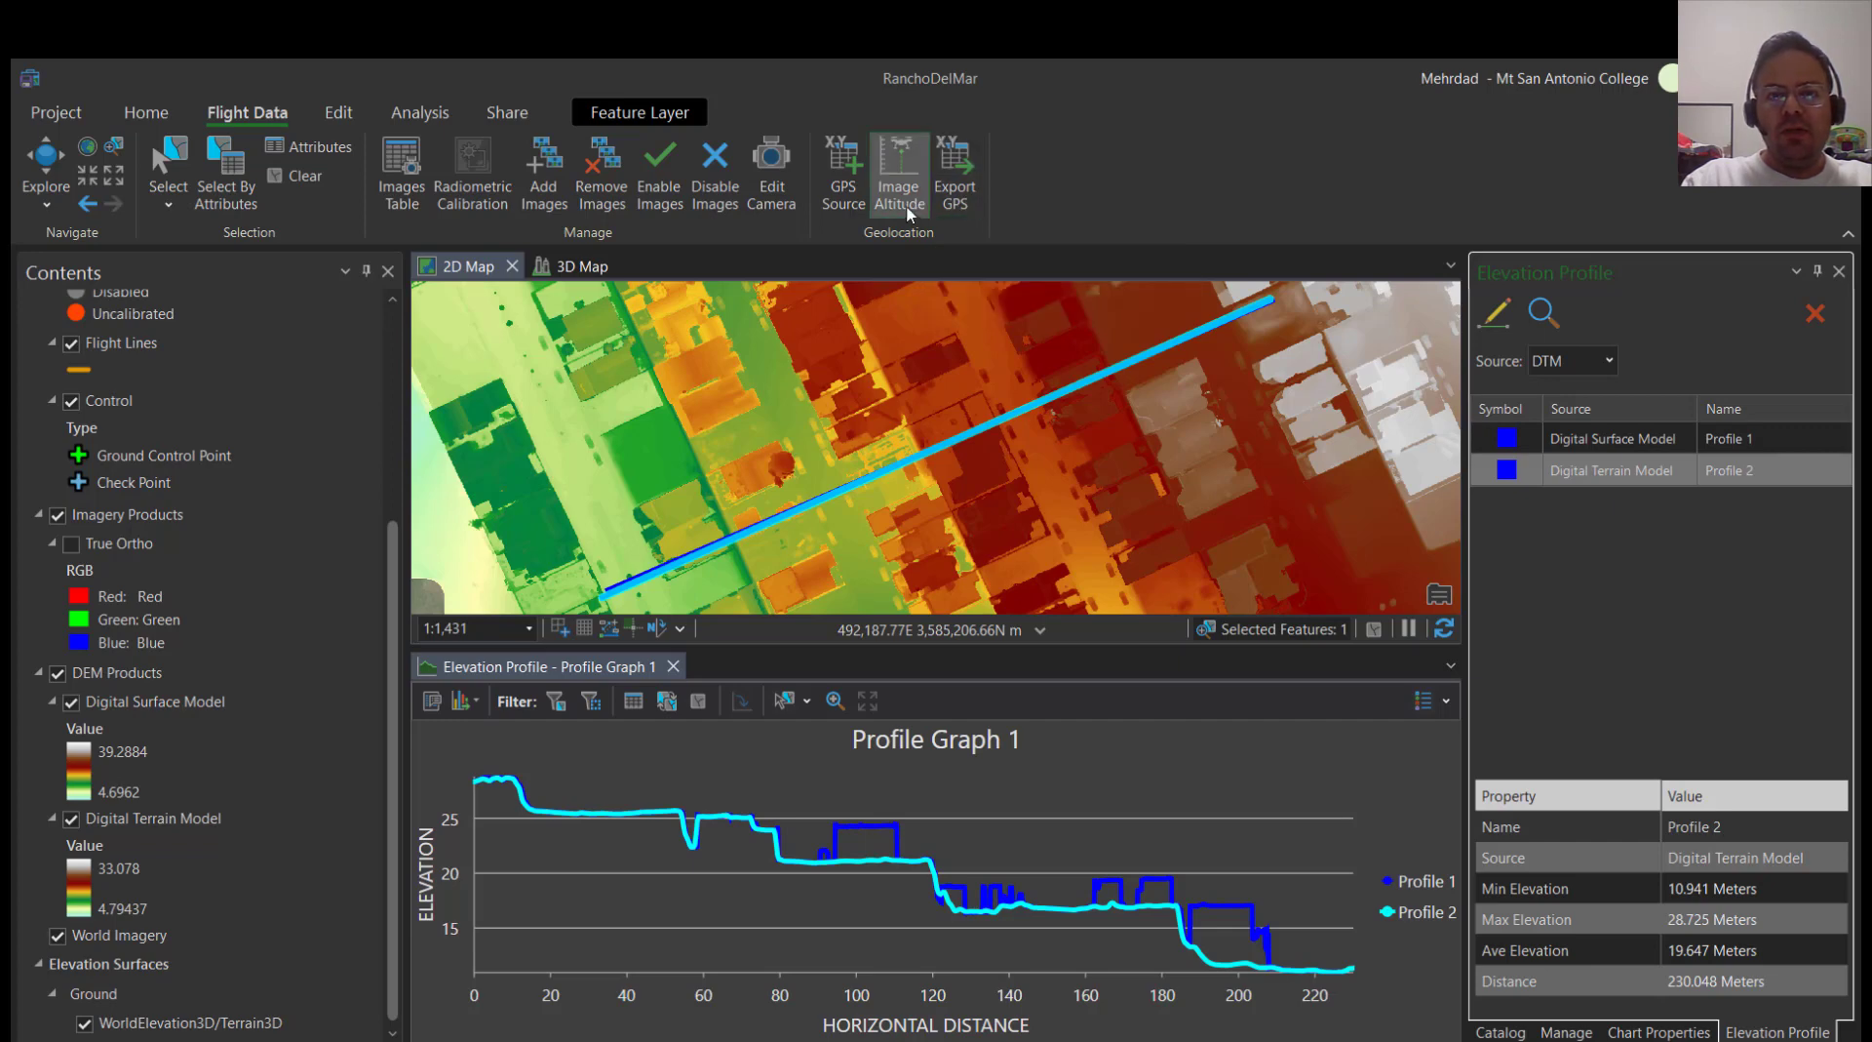
{"action": "left_click", "coordinate": [143, 115]}
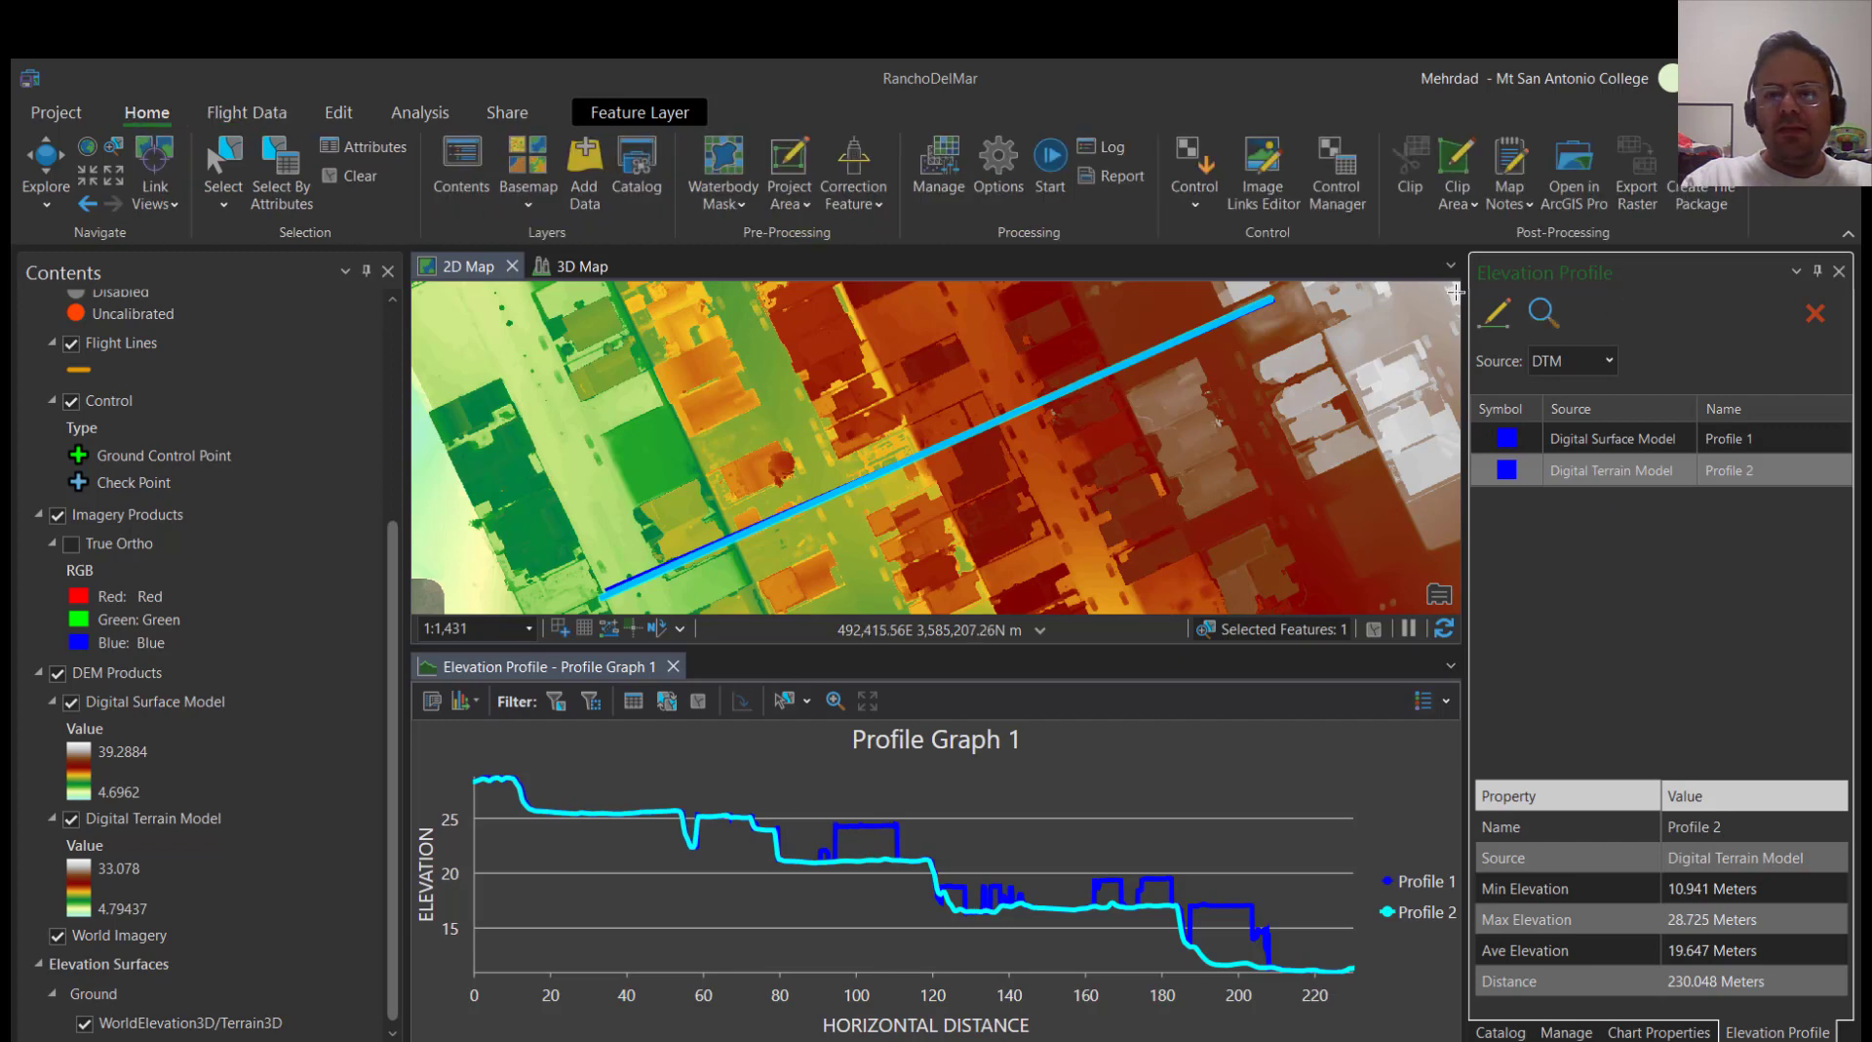